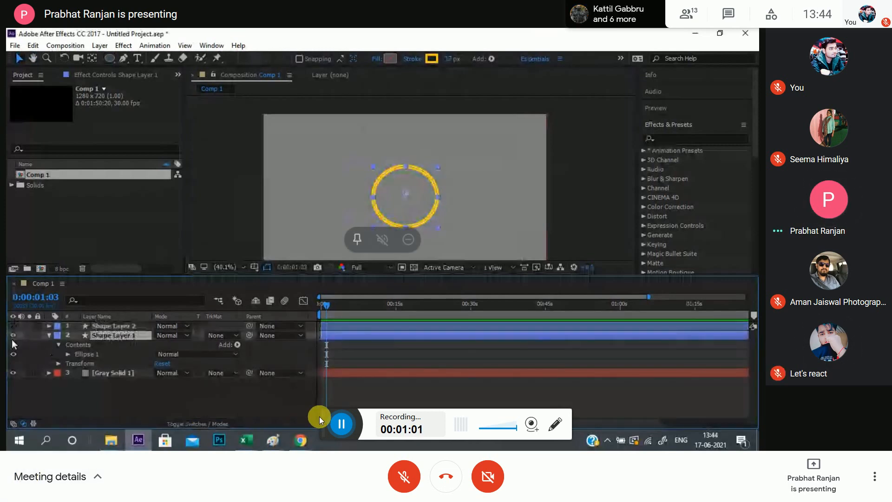
pyautogui.moveTo(323, 418); pyautogui.dragTo(22, 469)
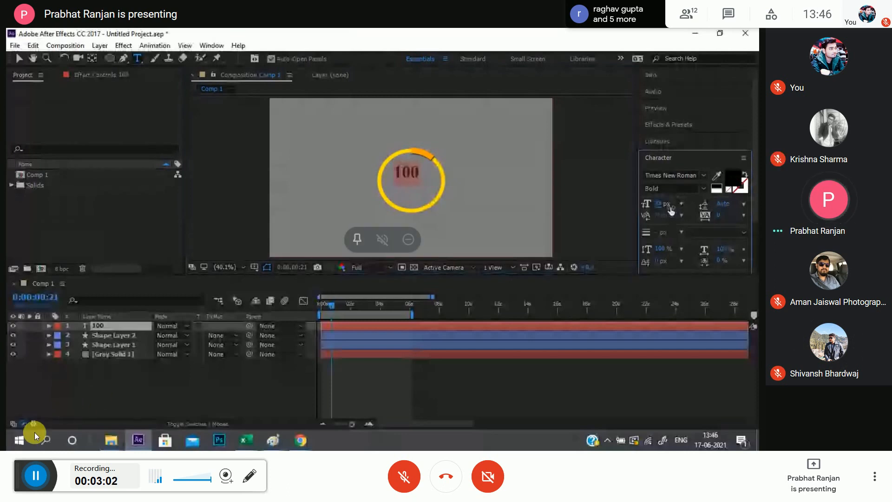
pyautogui.click(35, 475)
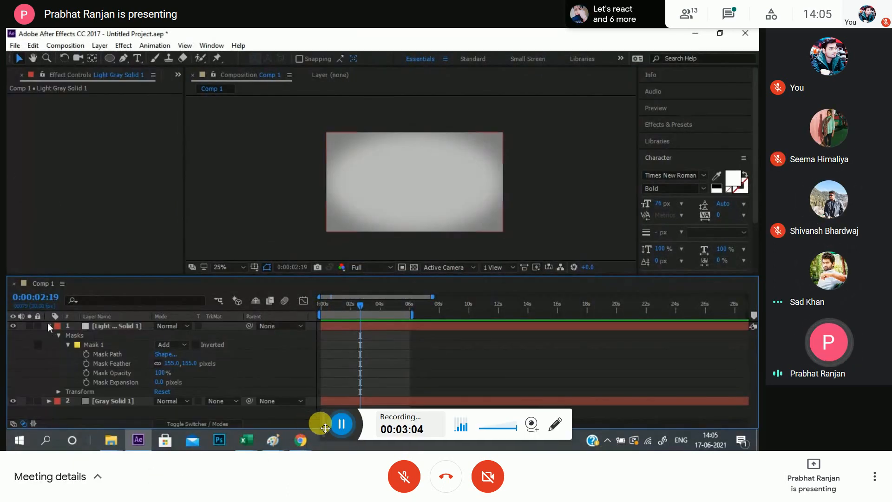
pyautogui.moveTo(121, 500); pyautogui.dragTo(59, 476)
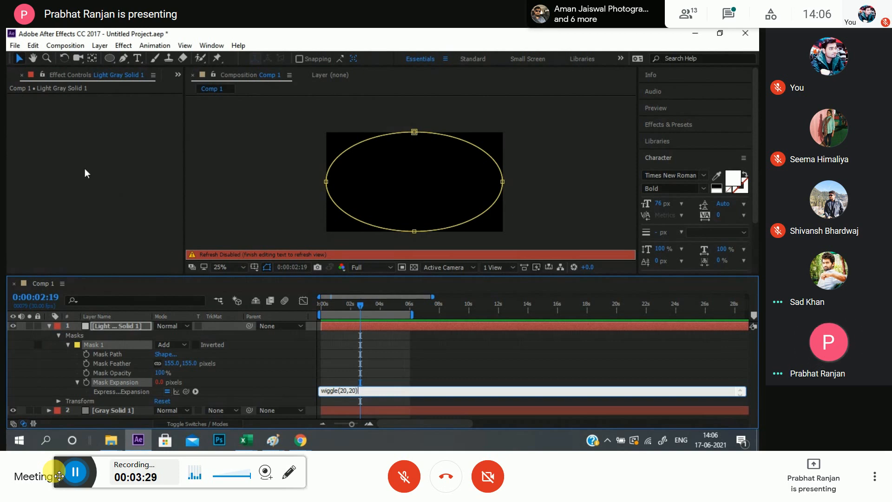
# - Play back the mask expansion wiggle from the start of the timeline in a maximized composition view fitted to the frame
pyautogui.moveTo(362, 307); pyautogui.dragTo(245, 302)
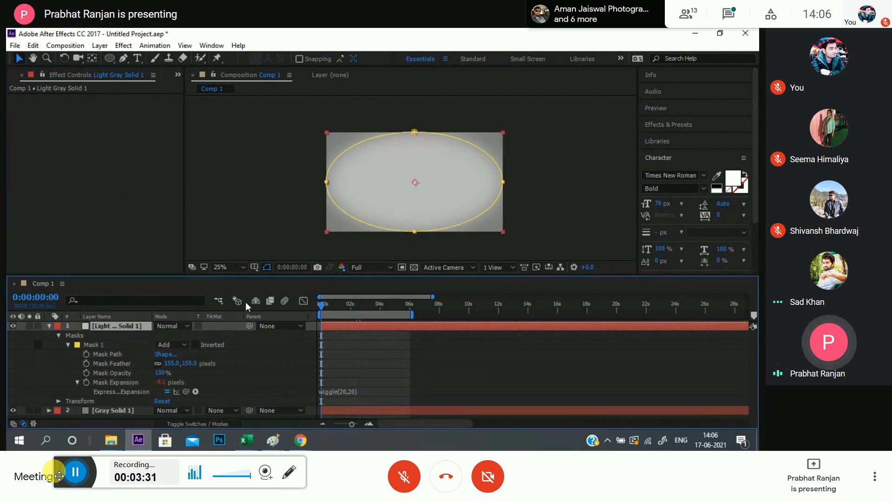
pyautogui.press('space')
pyautogui.press('`')
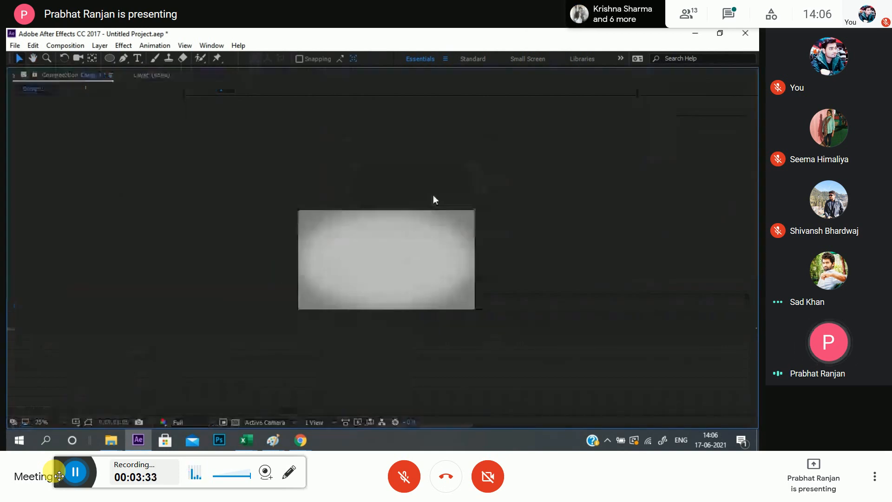
pyautogui.click(62, 421)
pyautogui.click(61, 224)
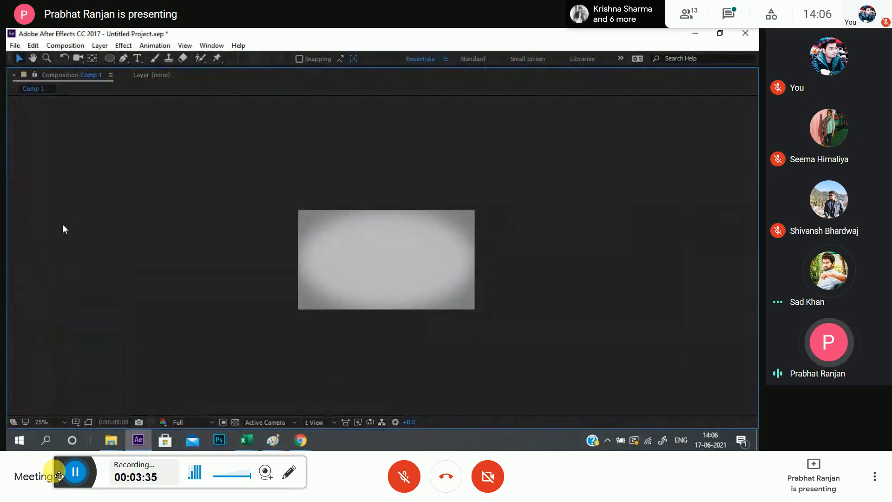
pyautogui.click(49, 419)
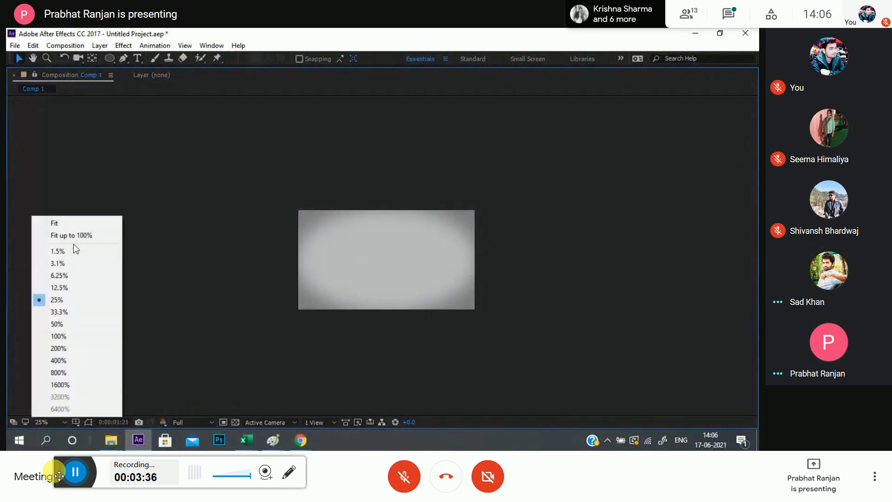
pyautogui.click(55, 223)
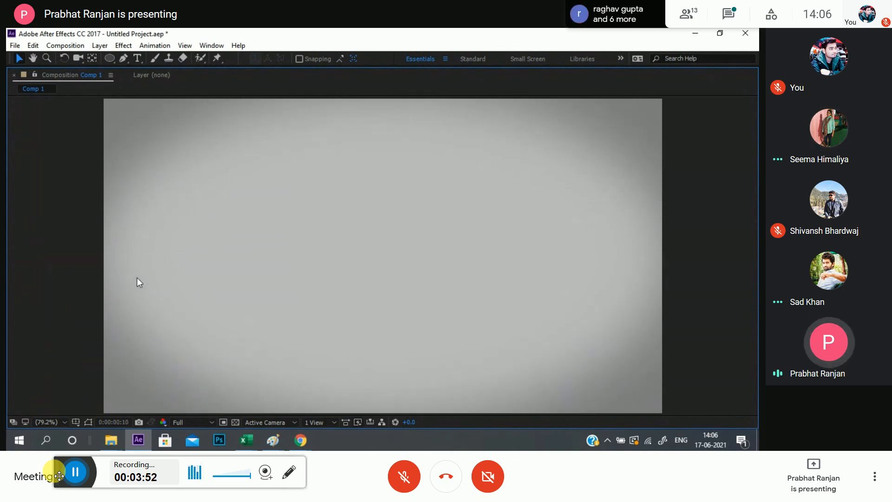
pyautogui.press('`')
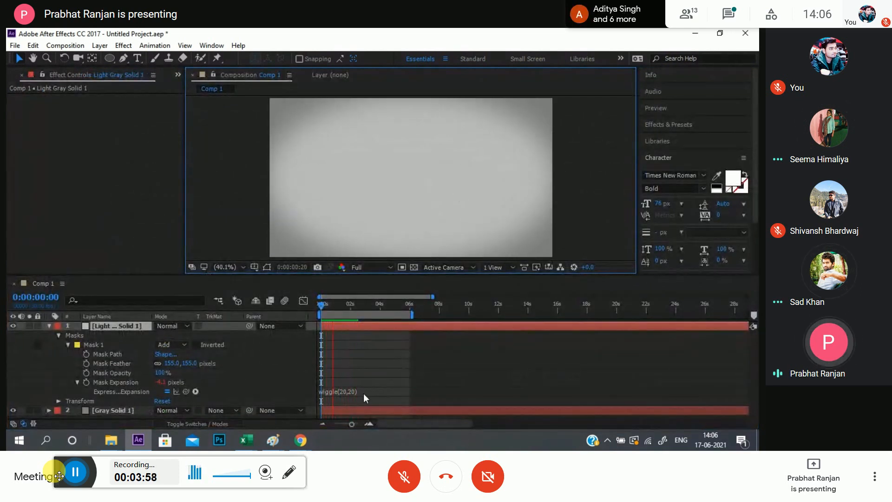
# - Change the Mask Expansion expression to wiggle(2,20) and preview the slower motion
pyautogui.click(344, 393)
pyautogui.click(344, 389)
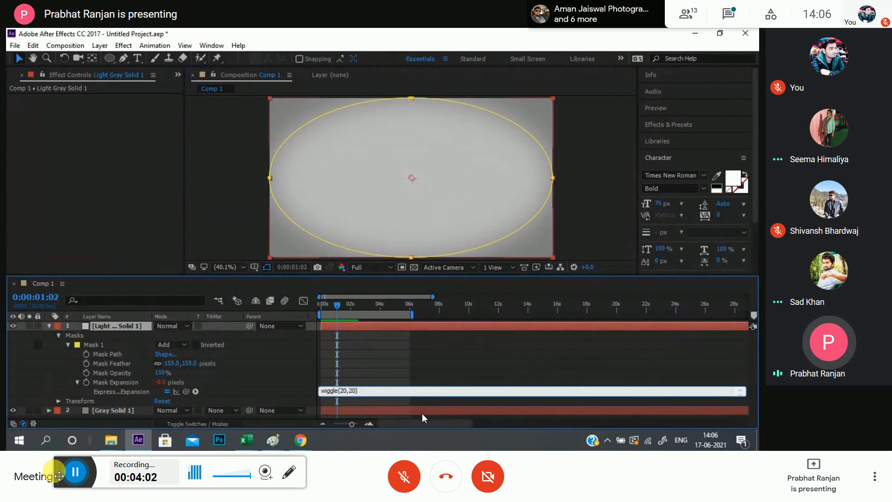
pyautogui.press('BackSpace')
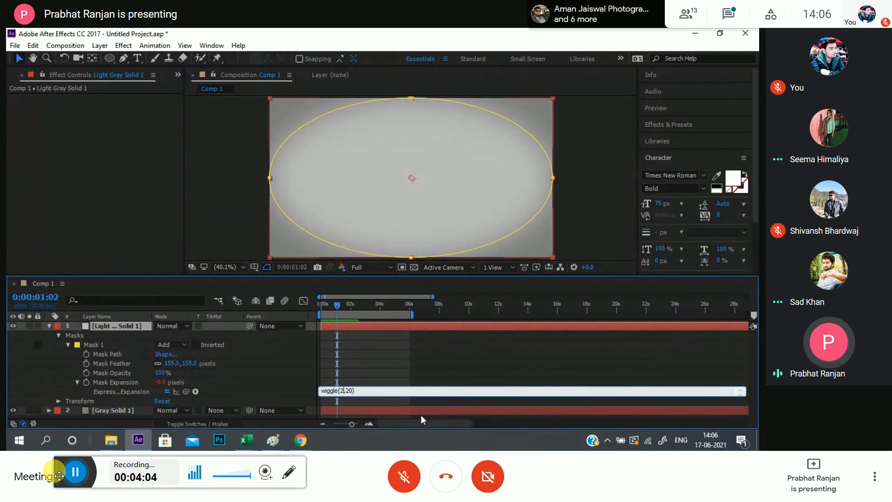
pyautogui.click(158, 224)
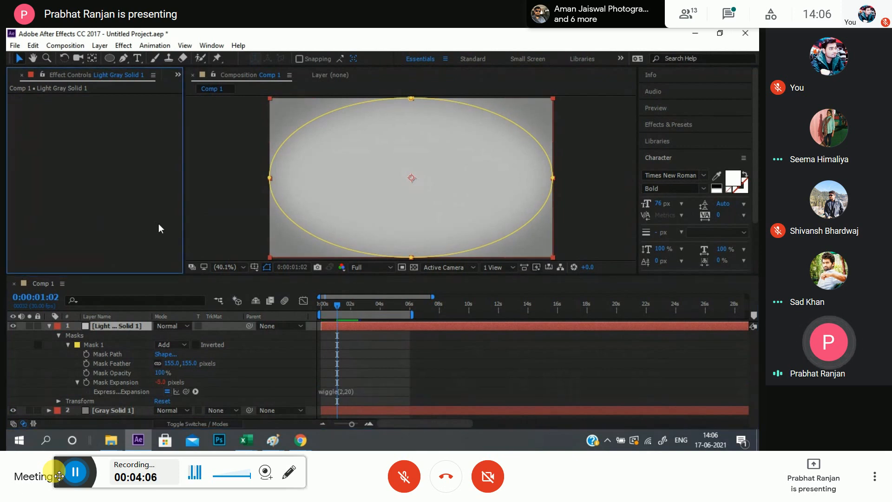
pyautogui.press('space')
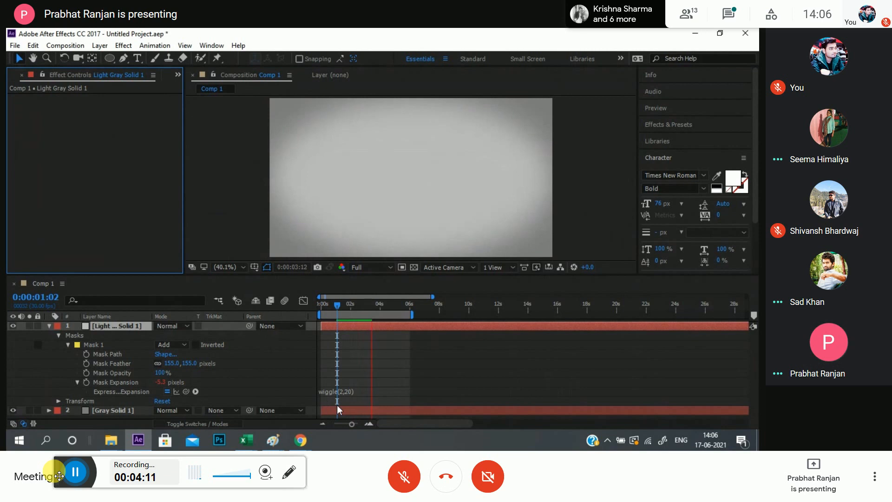
pyautogui.press('space')
# - Change the Mask Expansion expression to wiggle(200,20) and preview the faster motion
pyautogui.click(346, 391)
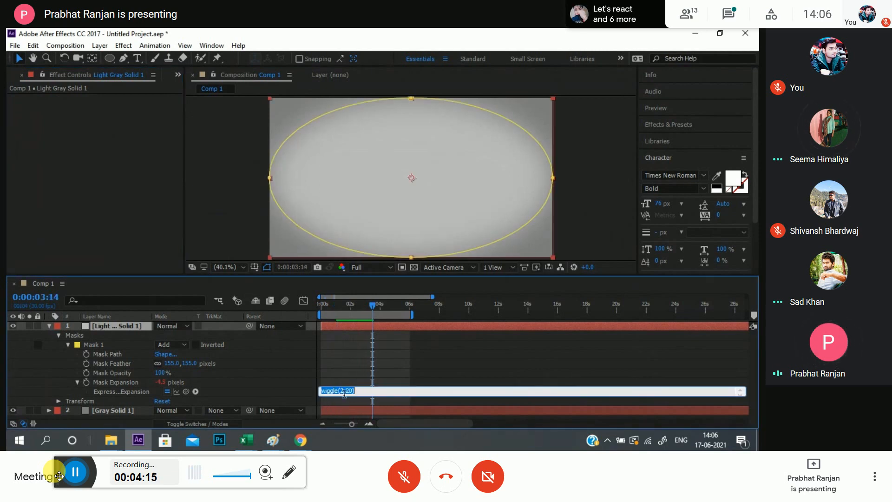
pyautogui.click(343, 391)
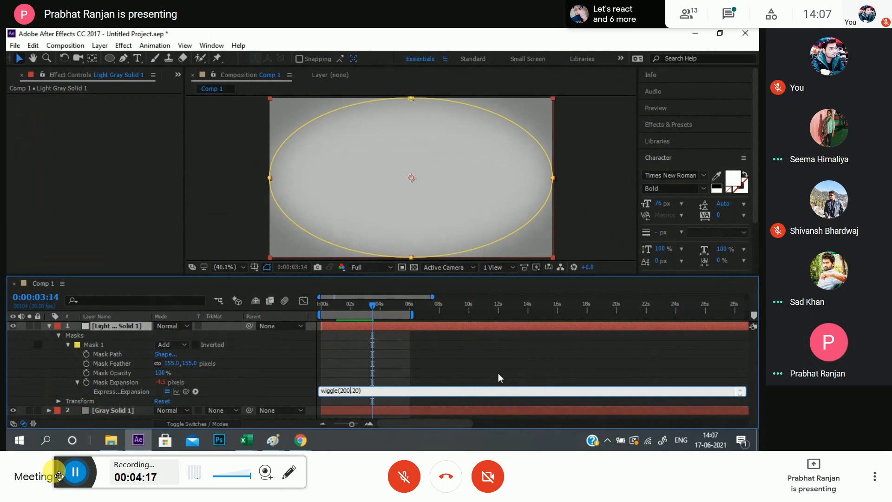
pyautogui.click(123, 251)
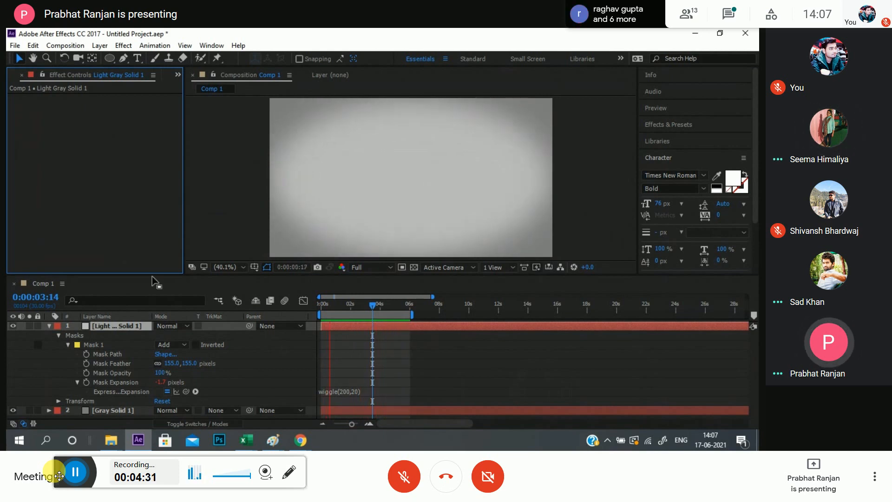
# - Remove the wiggle expression from the light gray solid's Mask Expansion and return the playhead to 0:00:00:00
pyautogui.click(363, 391)
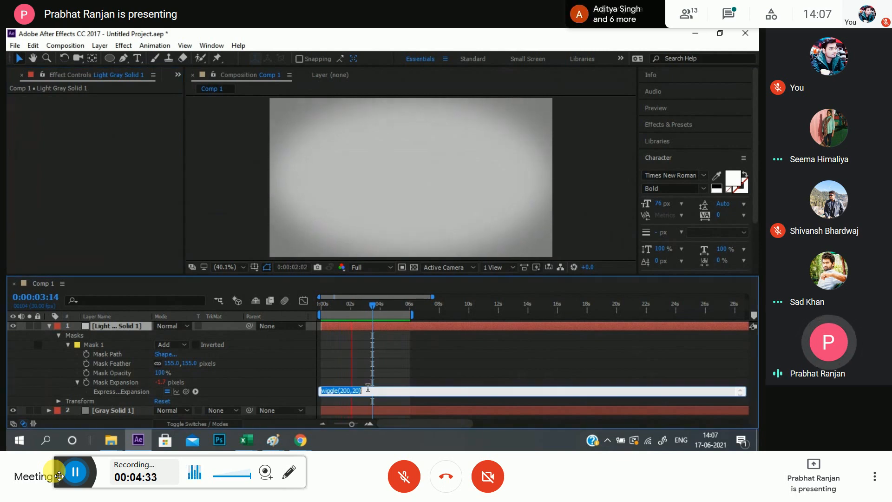
pyautogui.click(66, 215)
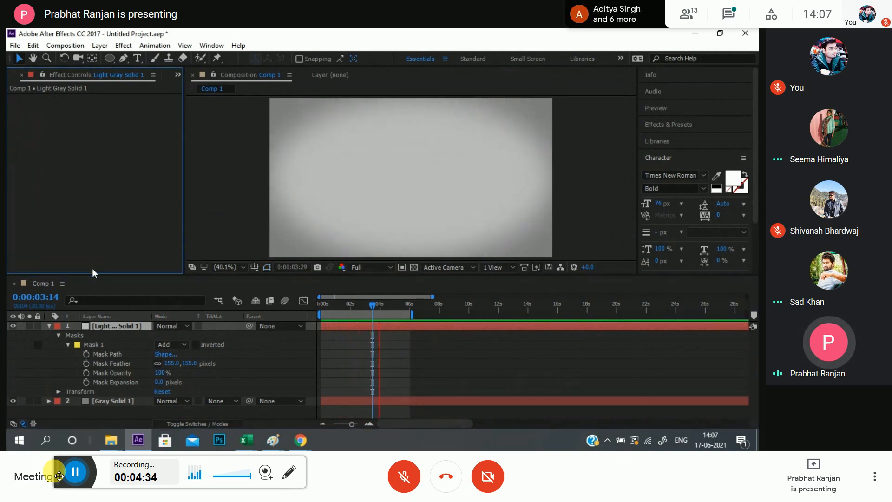
pyautogui.click(383, 307)
pyautogui.moveTo(383, 305); pyautogui.dragTo(320, 305)
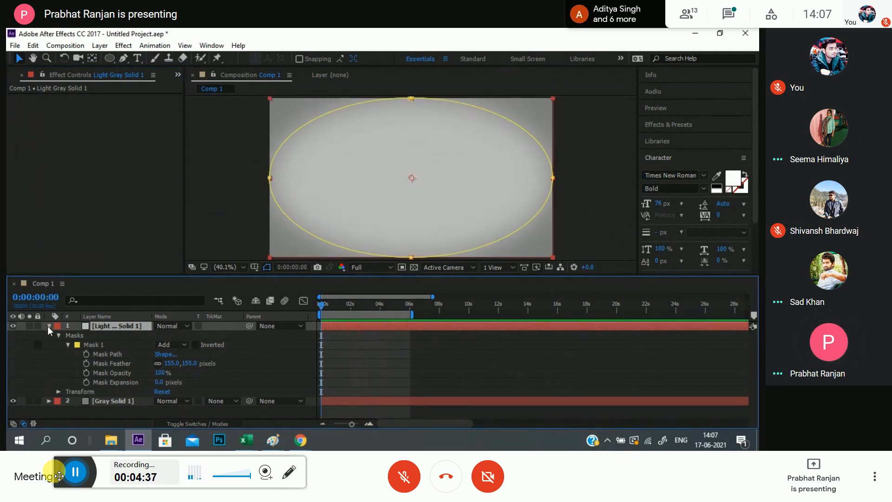
# - Collapse the light gray solid's properties and bring the project's item list back into view
pyautogui.click(48, 326)
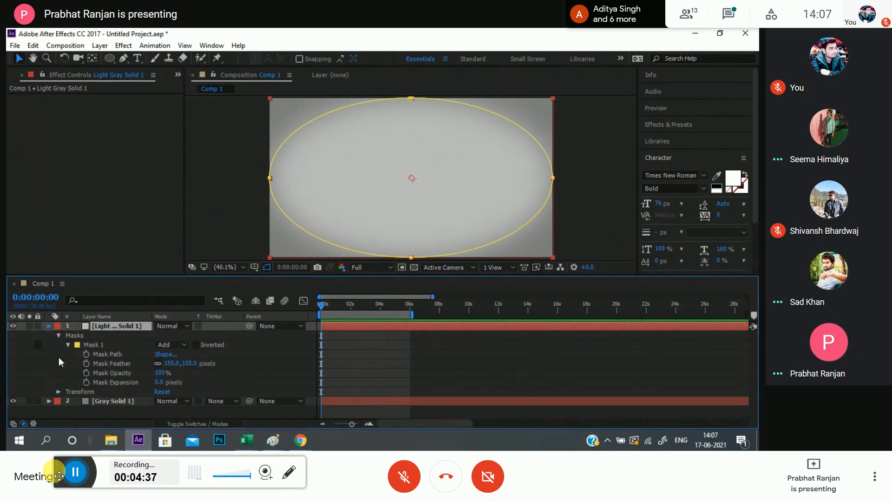
pyautogui.click(178, 75)
pyautogui.click(208, 86)
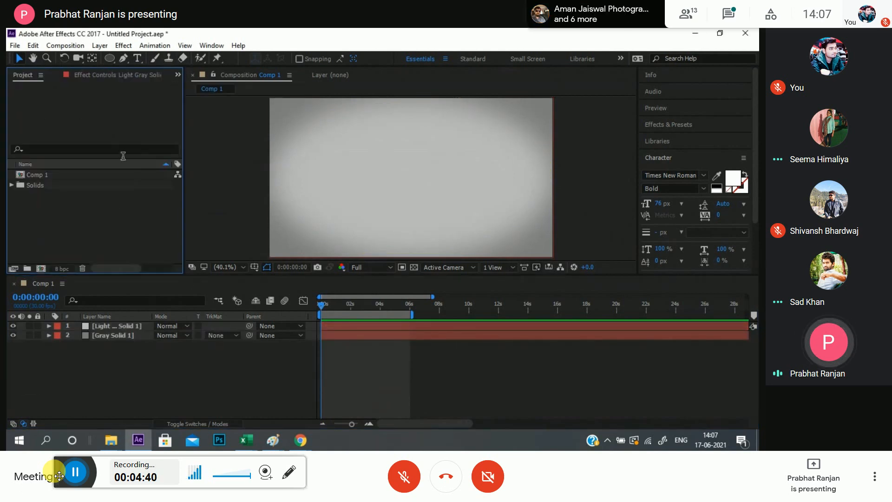
# - Draw a small circle on a new shape layer below and left of the composition's centre with the Ellipse tool
pyautogui.moveTo(331, 203); pyautogui.dragTo(291, 206)
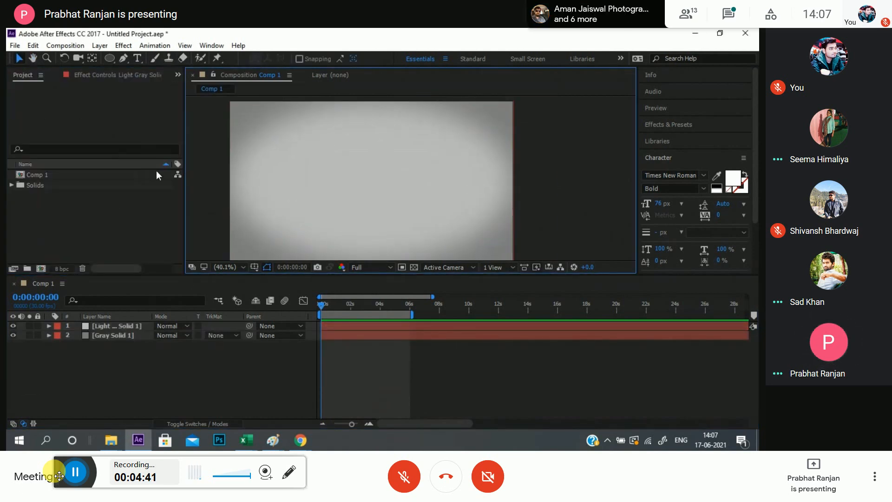
pyautogui.click(108, 58)
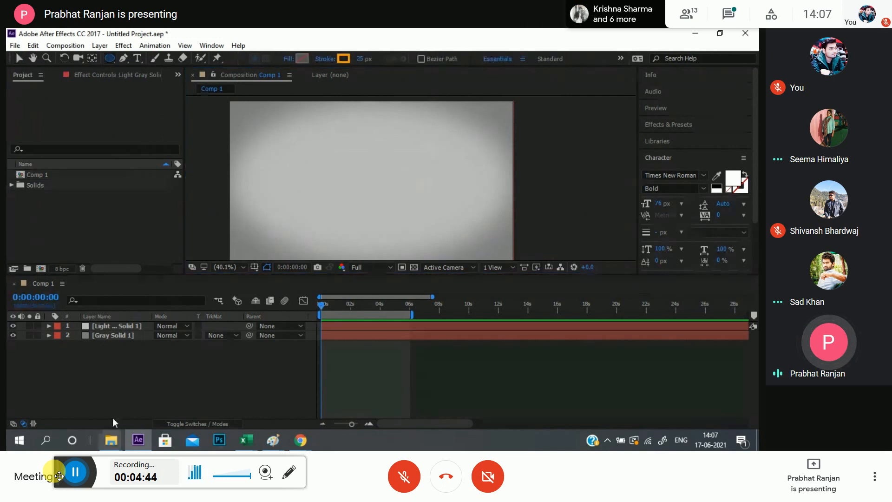
pyautogui.moveTo(317, 180); pyautogui.dragTo(398, 210)
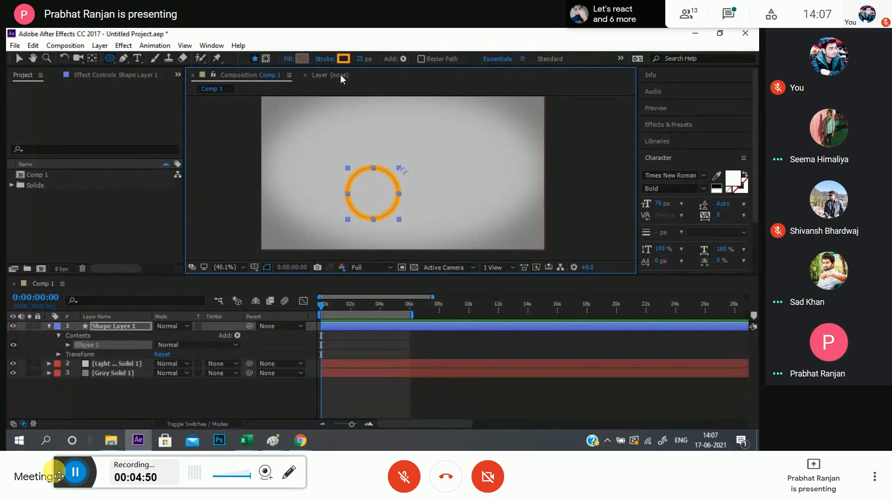
# - Give the circle a solid orange fill
pyautogui.click(286, 58)
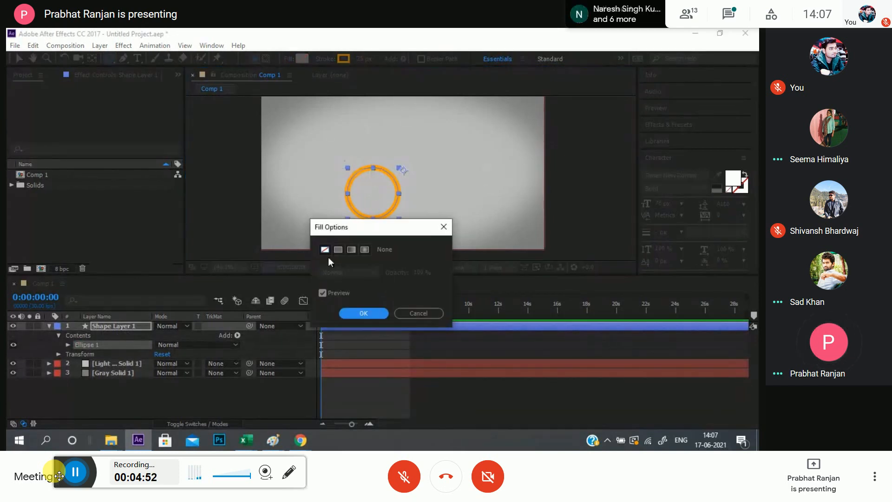
pyautogui.click(338, 249)
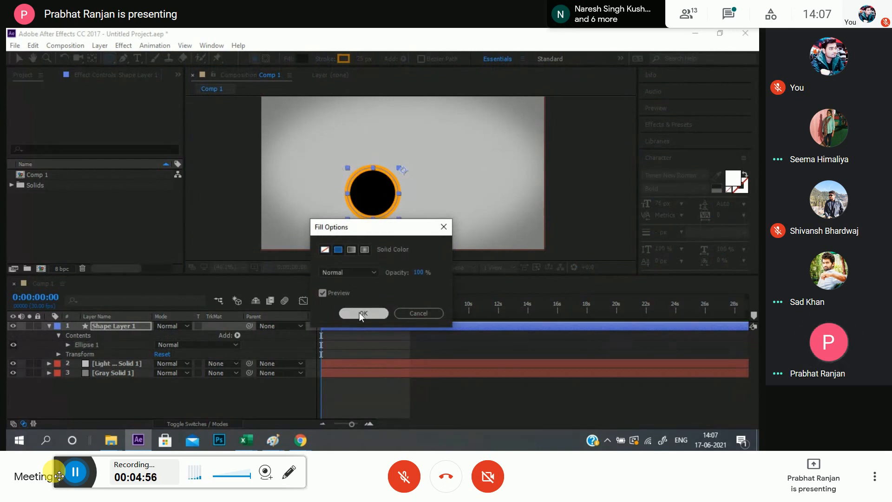
pyautogui.click(360, 313)
pyautogui.click(302, 58)
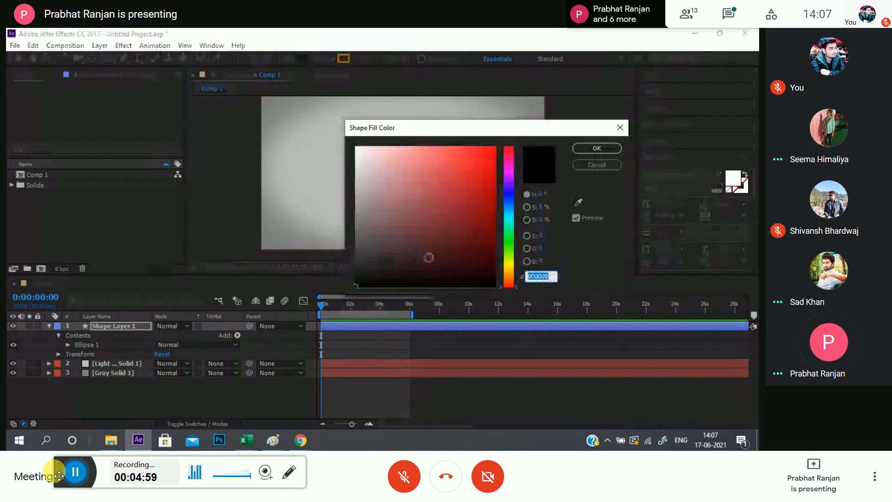
pyautogui.click(509, 275)
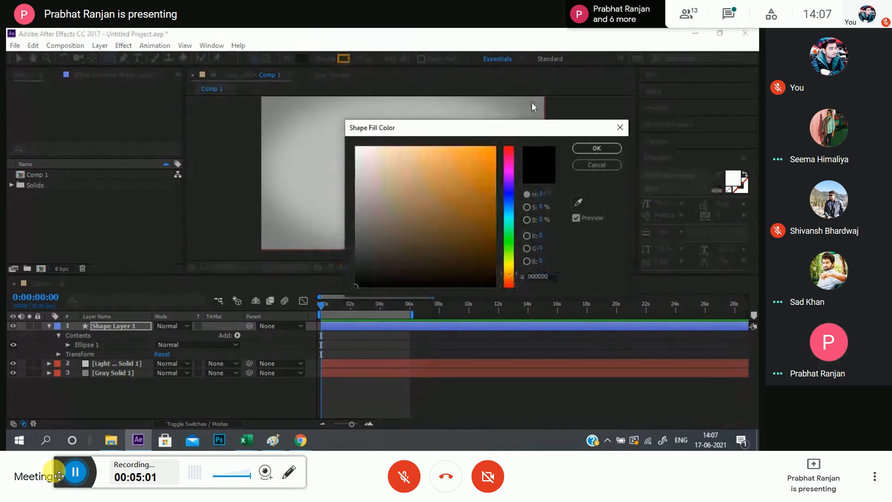
pyautogui.moveTo(532, 102); pyautogui.dragTo(613, 37)
pyautogui.click(604, 56)
pyautogui.click(706, 57)
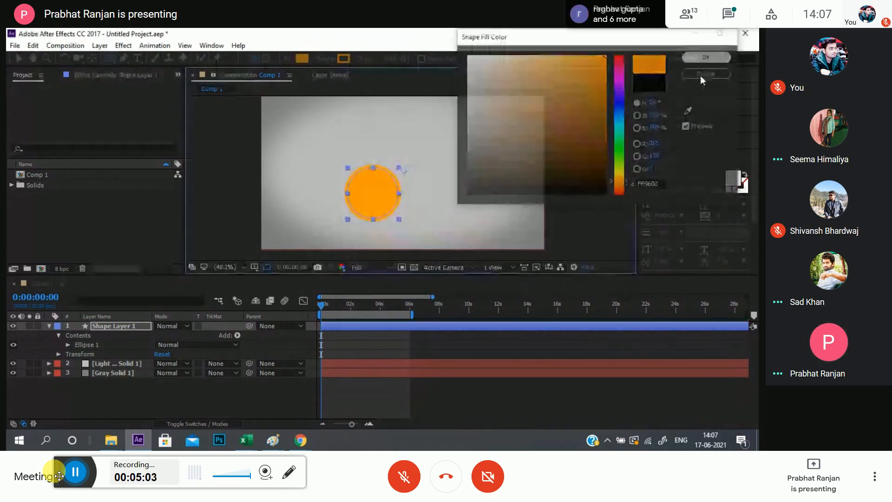
# - Set the circle's stroke to white with a width of 9 px
pyautogui.click(343, 58)
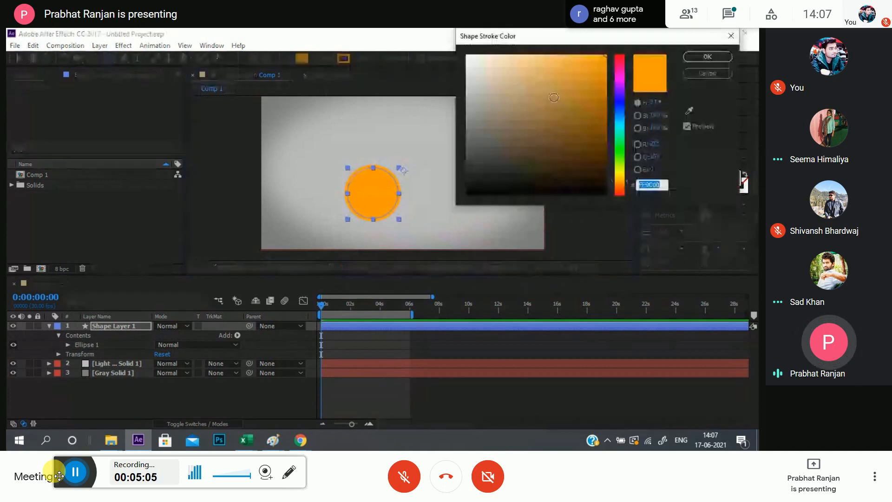
pyautogui.click(468, 56)
pyautogui.click(707, 57)
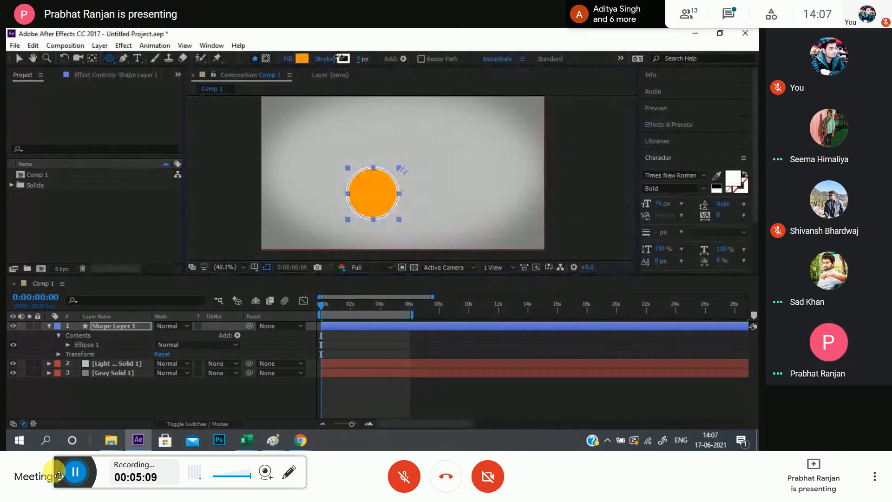
pyautogui.click(103, 419)
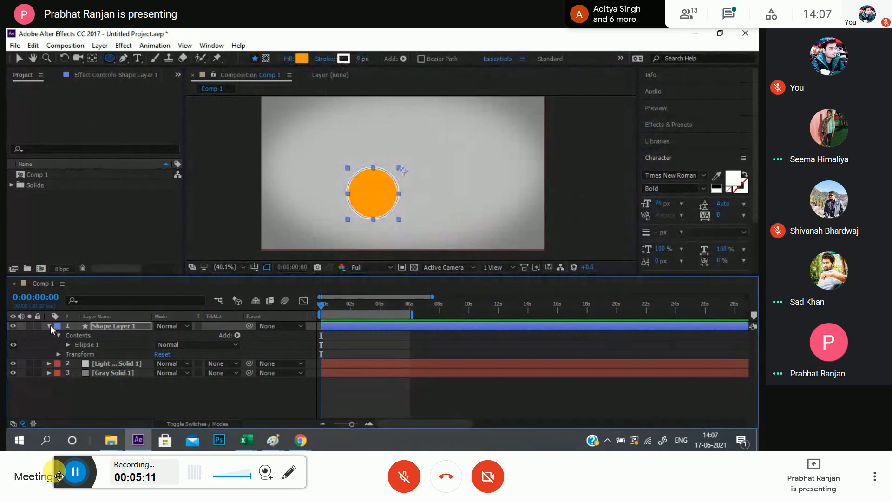
# - Collapse the circle's shape layer and centre its anchor point on the circle
pyautogui.click(49, 325)
pyautogui.click(80, 391)
pyautogui.moveTo(414, 197); pyautogui.dragTo(354, 203)
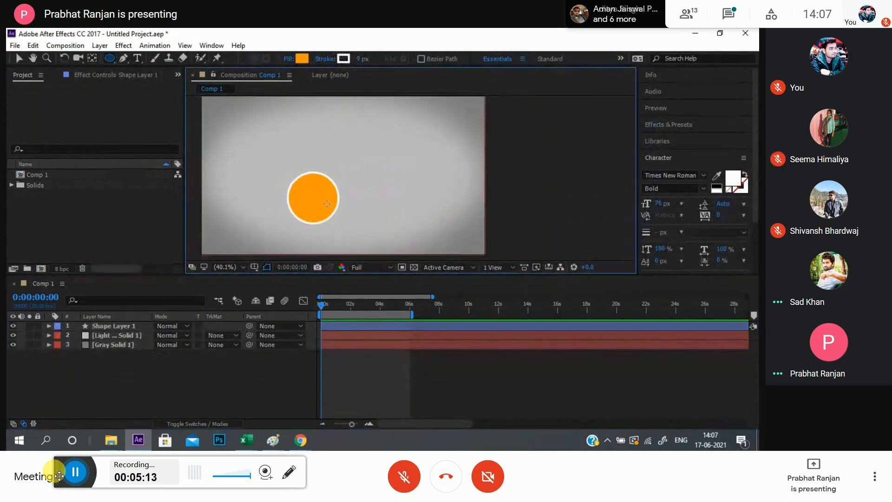
pyautogui.scroll(1, 355, 203)
pyautogui.click(116, 326)
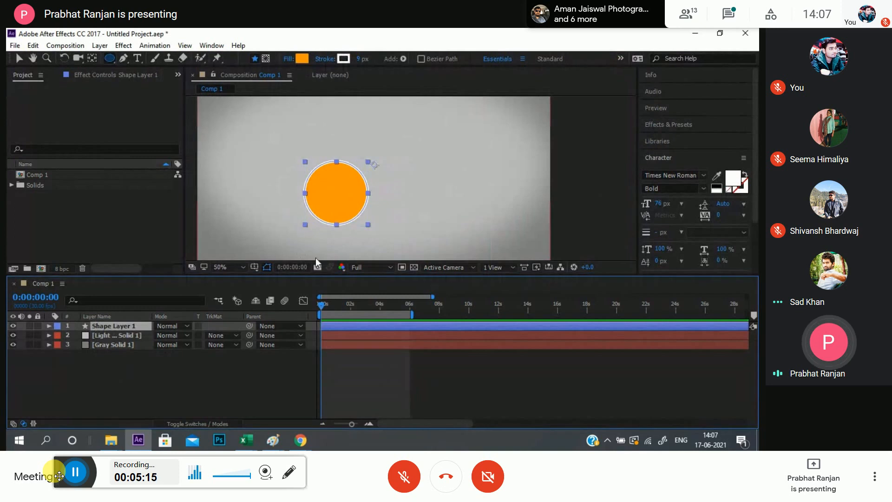
pyautogui.hotkey('ctrl', 'alt', 'Home')
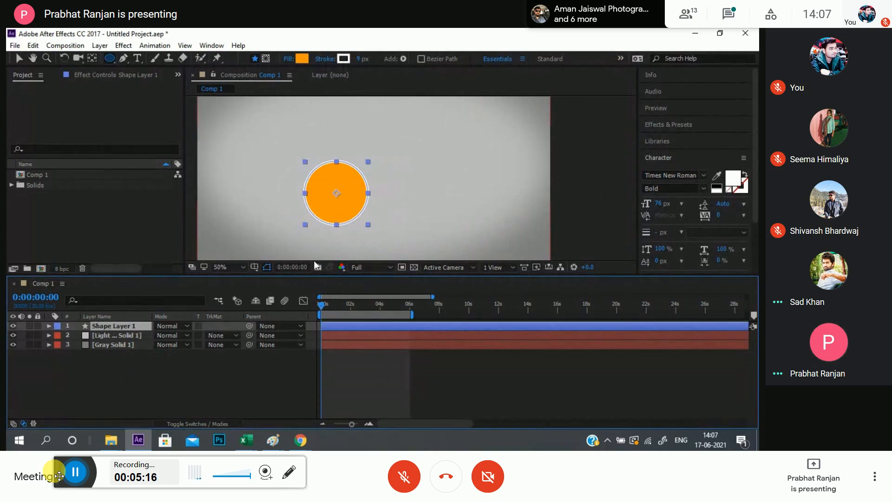
# - Scale the orange circle down to 47%
pyautogui.click(17, 59)
pyautogui.click(103, 324)
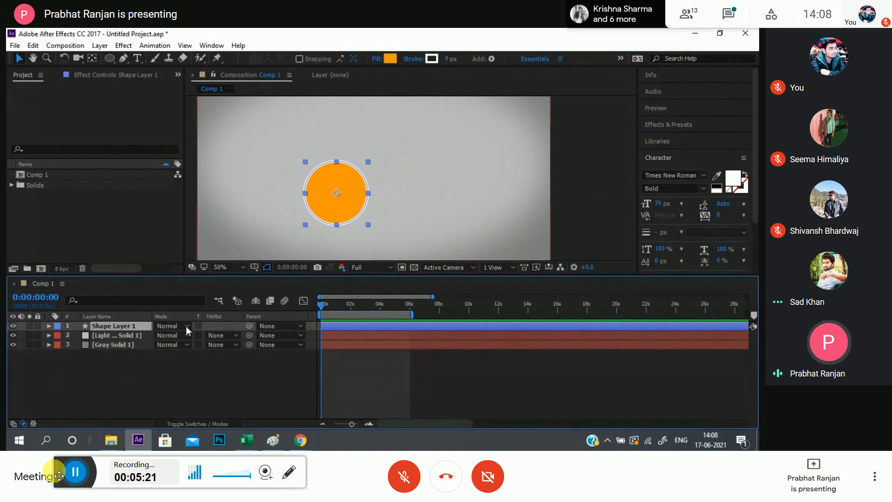
pyautogui.press('s')
pyautogui.moveTo(174, 335); pyautogui.dragTo(158, 335)
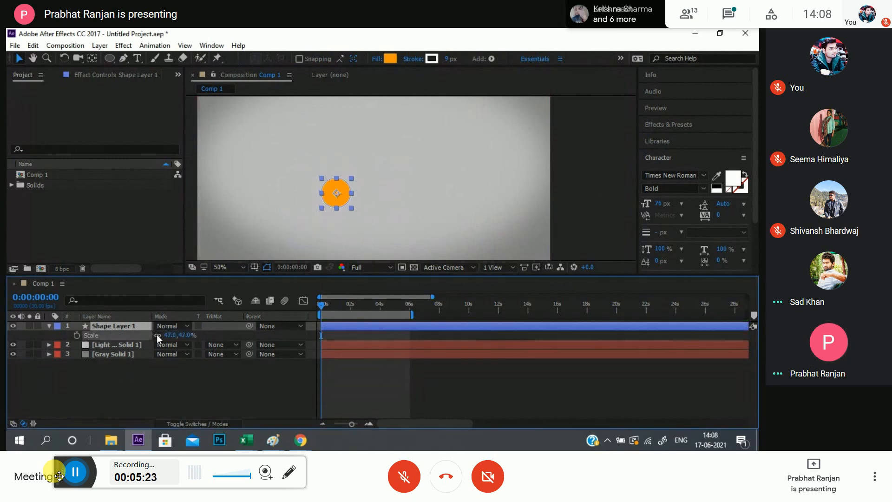
# - Move the orange circle close to the left edge of the composition, keeping it near mid-height
pyautogui.scroll(1, 478, 135)
pyautogui.press('space')
pyautogui.moveTo(188, 236); pyautogui.dragTo(221, 175)
pyautogui.press('space')
pyautogui.moveTo(307, 190); pyautogui.dragTo(473, 214)
pyautogui.moveTo(388, 194); pyautogui.dragTo(402, 209)
pyautogui.scroll(-2, 392, 175)
pyautogui.press('space')
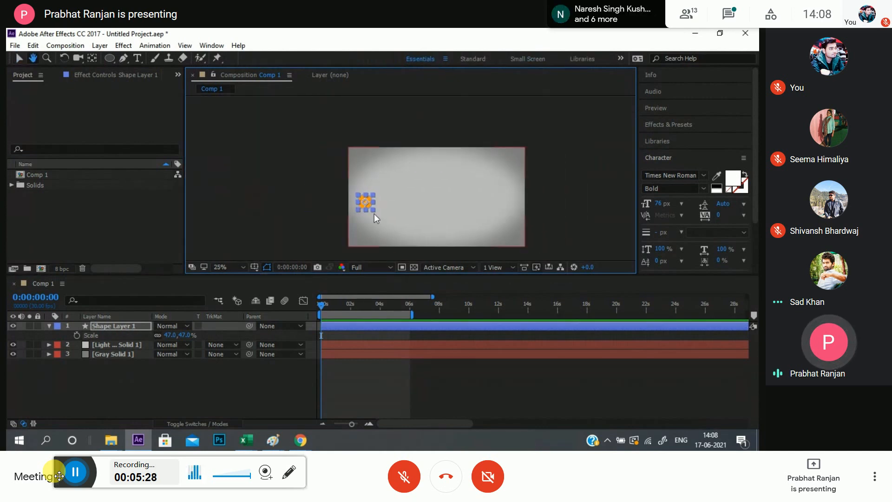
pyautogui.scroll(2, 375, 213)
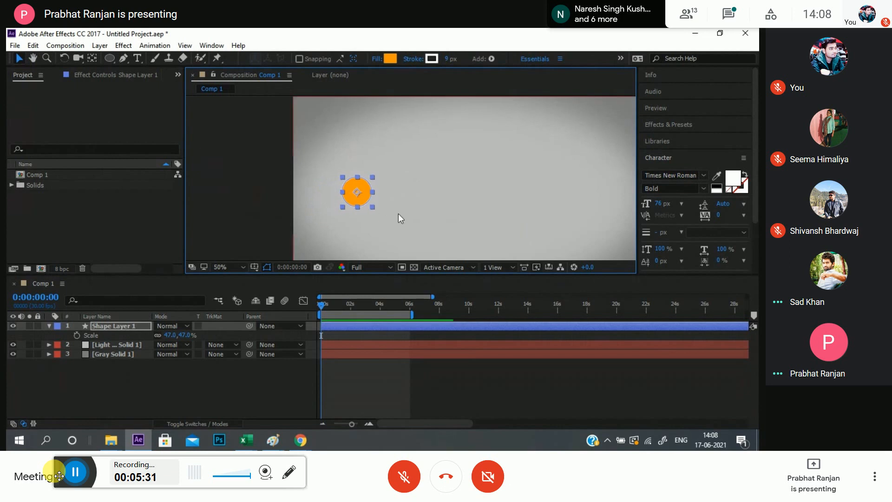
pyautogui.scroll(2, 397, 214)
# - Set the orange circle's scale to 75% and deselect its layer
pyautogui.press('p')
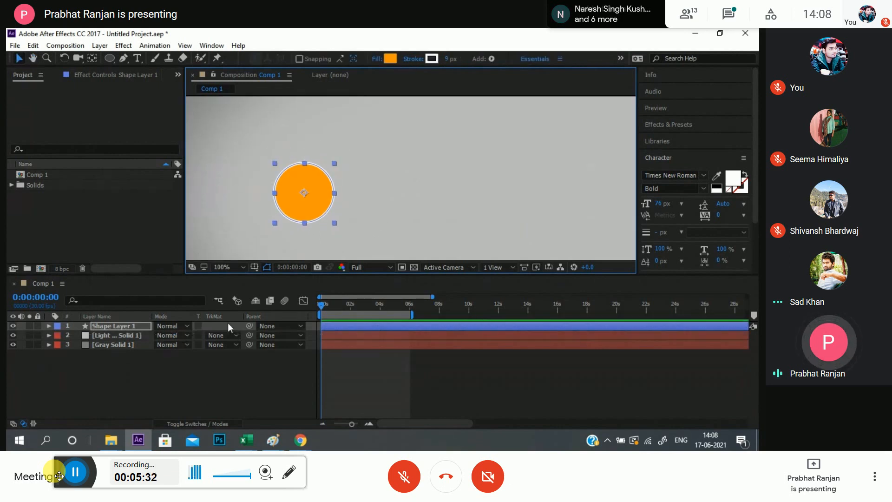
pyautogui.moveTo(184, 344); pyautogui.dragTo(196, 341)
pyautogui.hotkey('ctrl', 'z')
pyautogui.press('s')
pyautogui.scroll(-2, 346, 225)
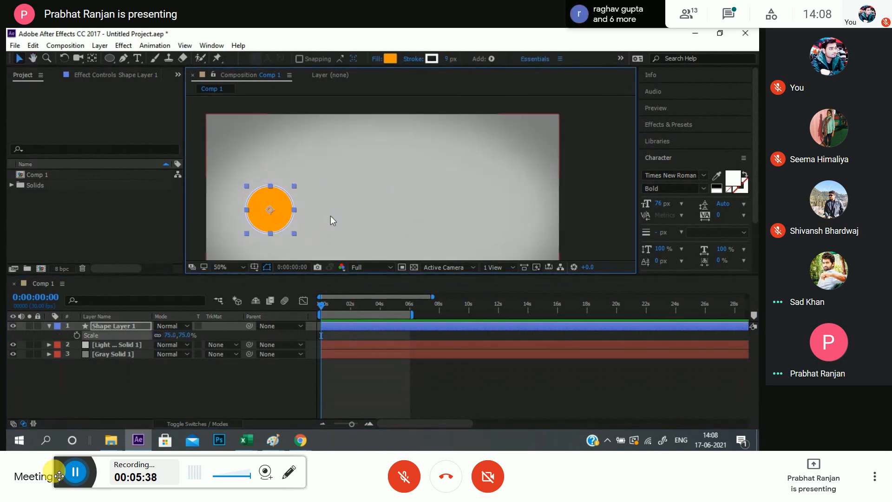
pyautogui.moveTo(330, 216); pyautogui.dragTo(344, 198)
pyautogui.click(151, 384)
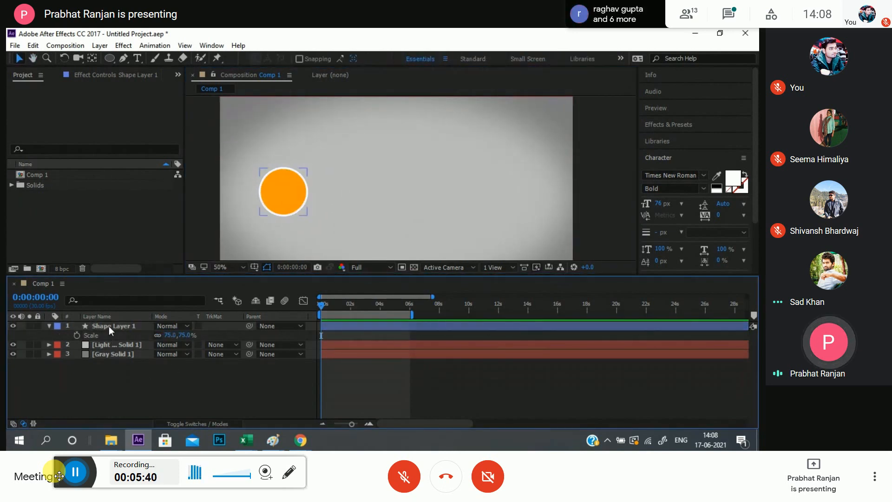
# - Start keyframing the circle layer's Position at 0:00:00:00
pyautogui.click(109, 326)
pyautogui.press('p')
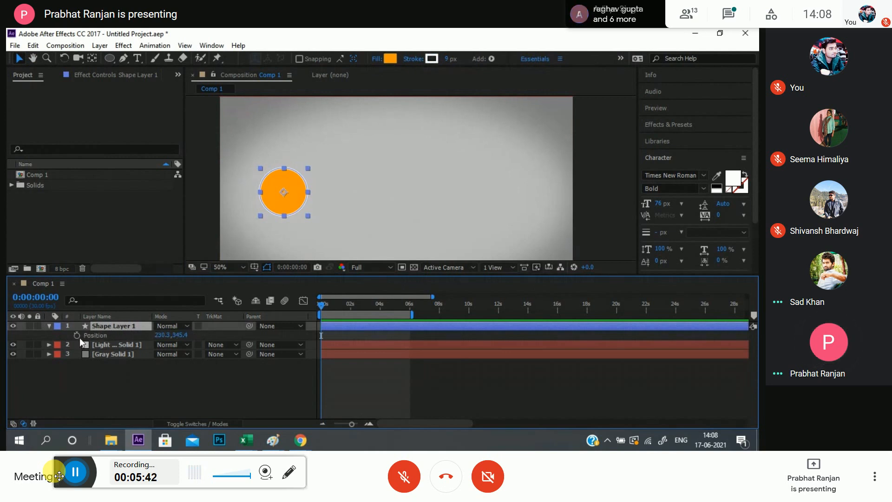
pyautogui.click(77, 335)
# - At 0:00:01:01, move the circle straight across to the composition's right side, at position 1004.3, 345.4, for a second keyframe
pyautogui.moveTo(400, 309); pyautogui.dragTo(350, 312)
pyautogui.moveTo(351, 423); pyautogui.dragTo(356, 424)
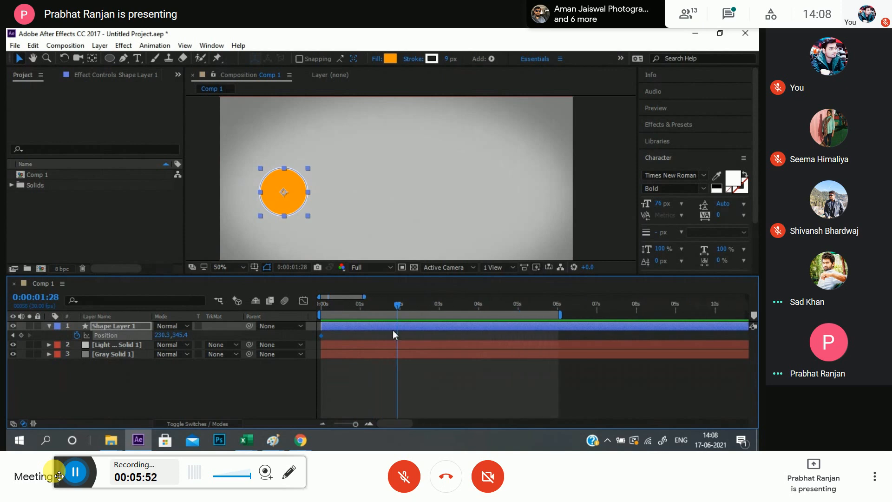
pyautogui.moveTo(398, 308); pyautogui.dragTo(363, 305)
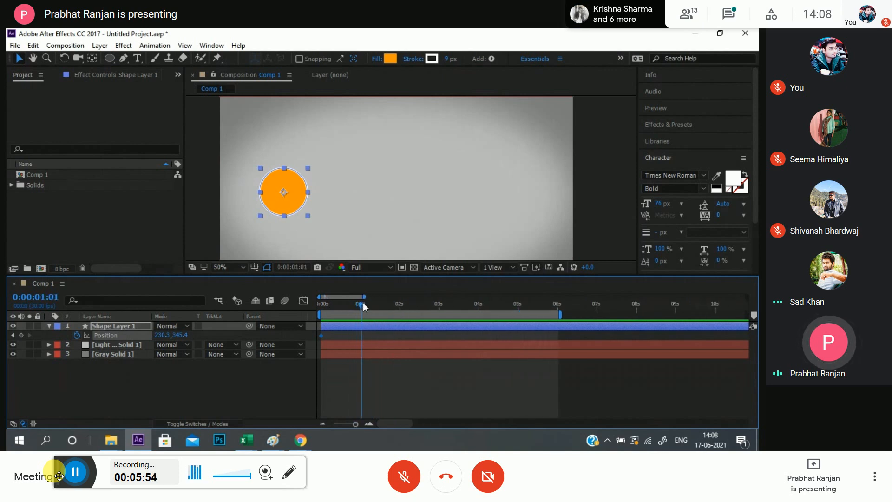
pyautogui.moveTo(284, 191); pyautogui.dragTo(496, 192)
pyautogui.moveTo(552, 185); pyautogui.dragTo(559, 185)
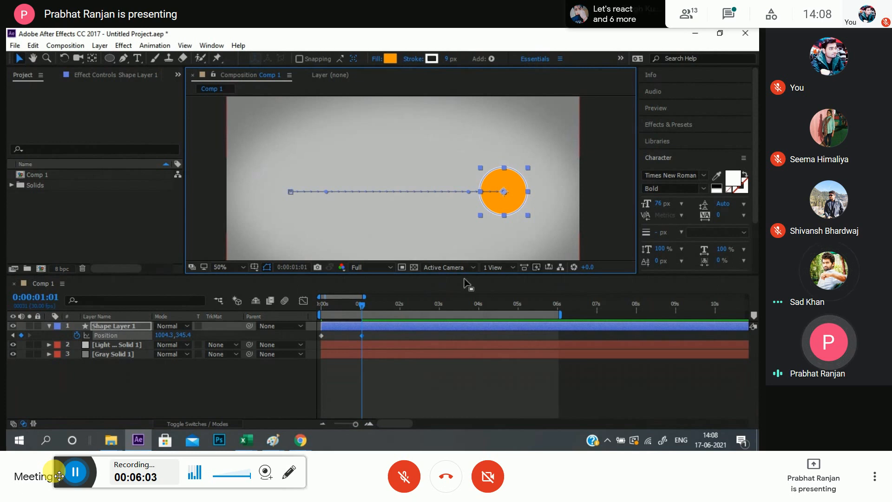
# - Preview the circle's movement from the start of the composition with nothing selected
pyautogui.press('Home')
pyautogui.click(99, 386)
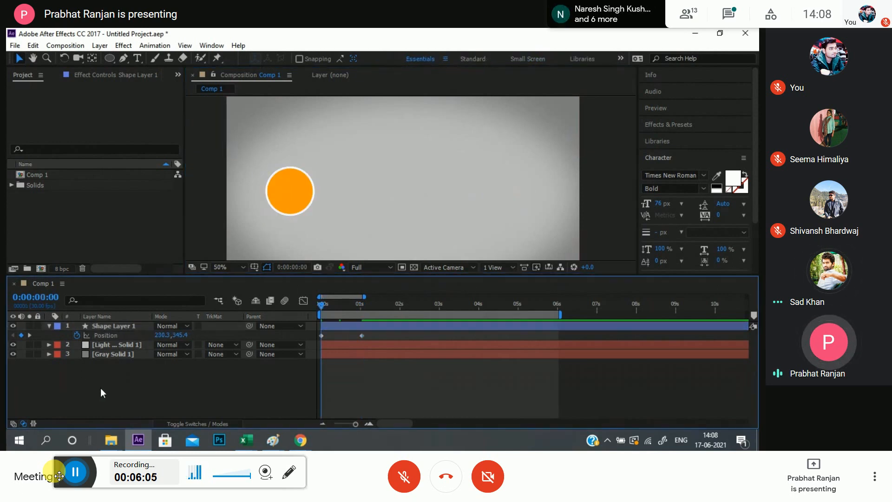
pyautogui.press('space')
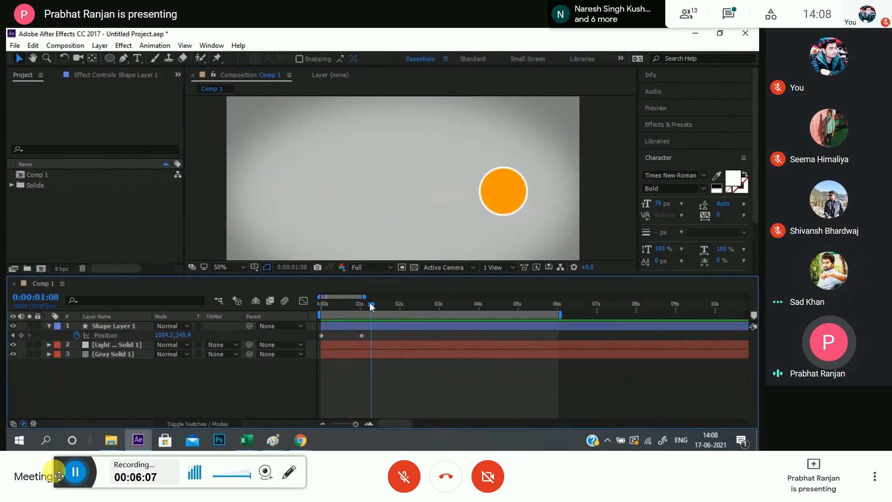
pyautogui.click(89, 339)
pyautogui.press('space')
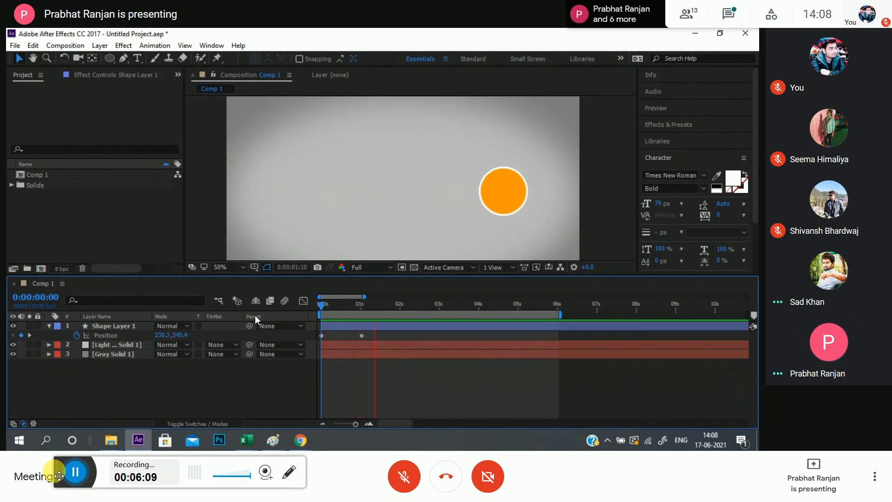
# - Trim the end of the work area to 0:00:01:16 and preview the shortened loop
pyautogui.click(379, 307)
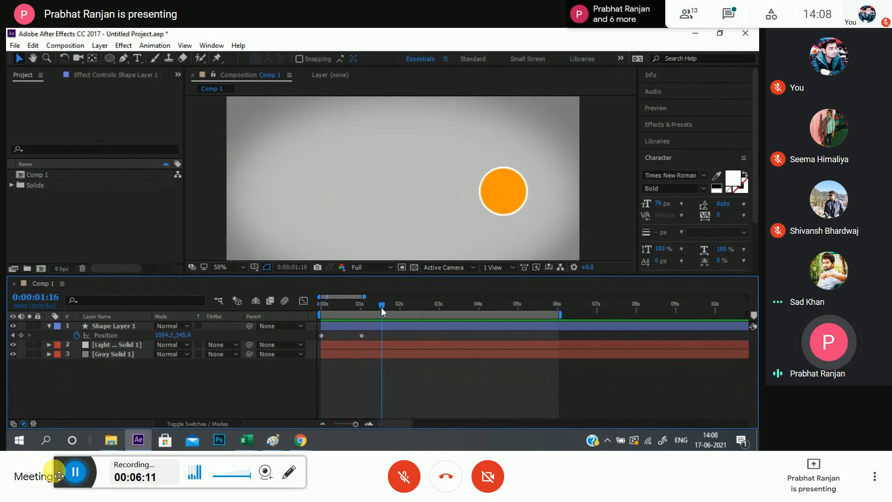
pyautogui.moveTo(382, 307); pyautogui.dragTo(95, 348)
pyautogui.press('space')
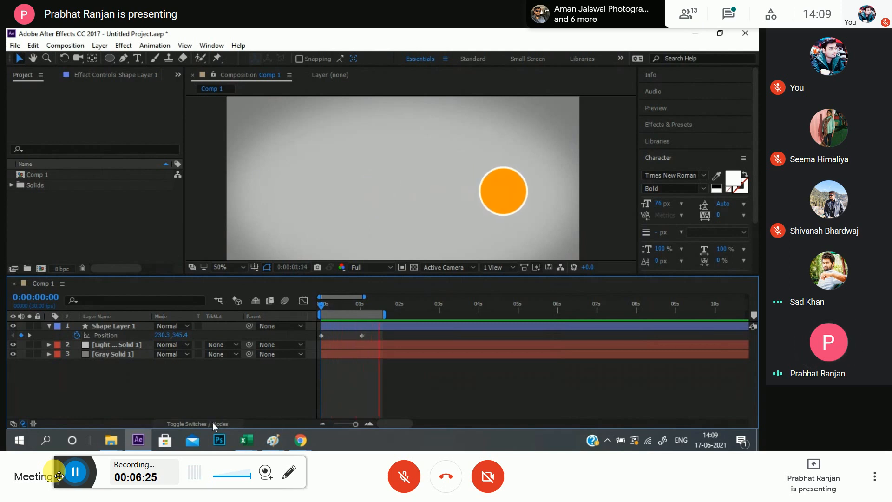
pyautogui.press('space')
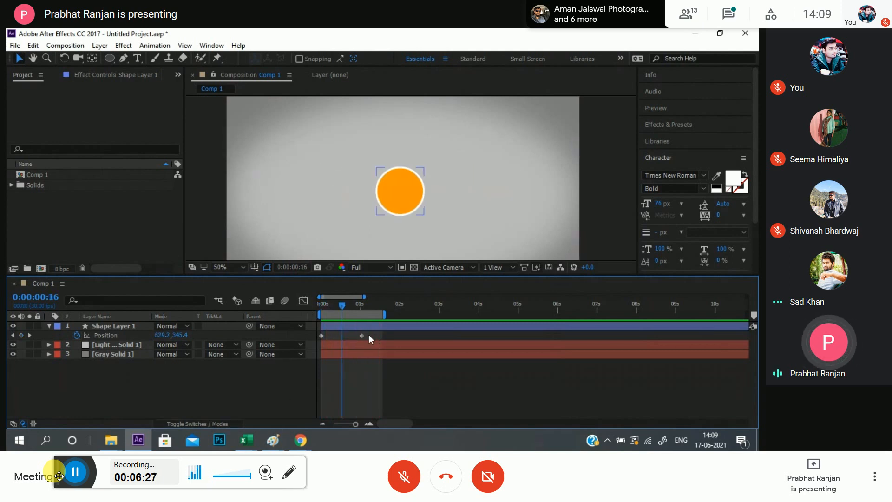
# - Return the circle's two eased Position keyframes to linear and inspect their speed graph
pyautogui.moveTo(369, 334); pyautogui.dragTo(311, 343)
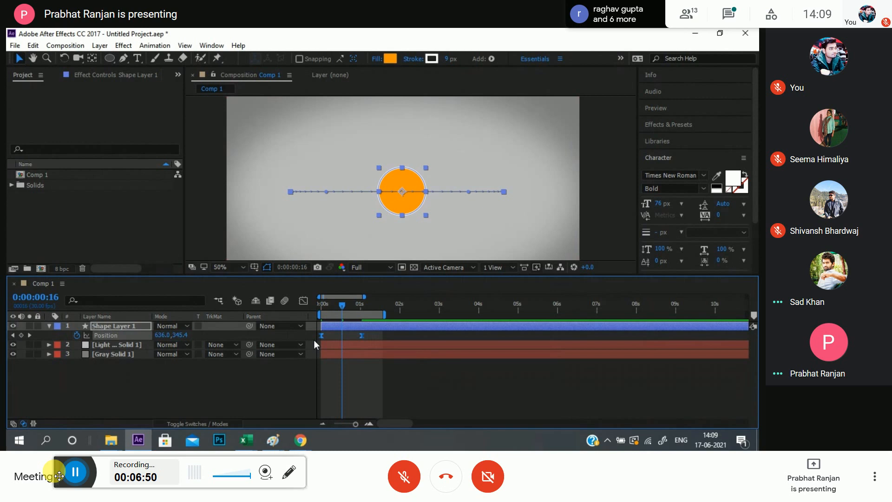
pyautogui.keyDown('ctrl'); pyautogui.click(362, 335); pyautogui.keyUp('ctrl')
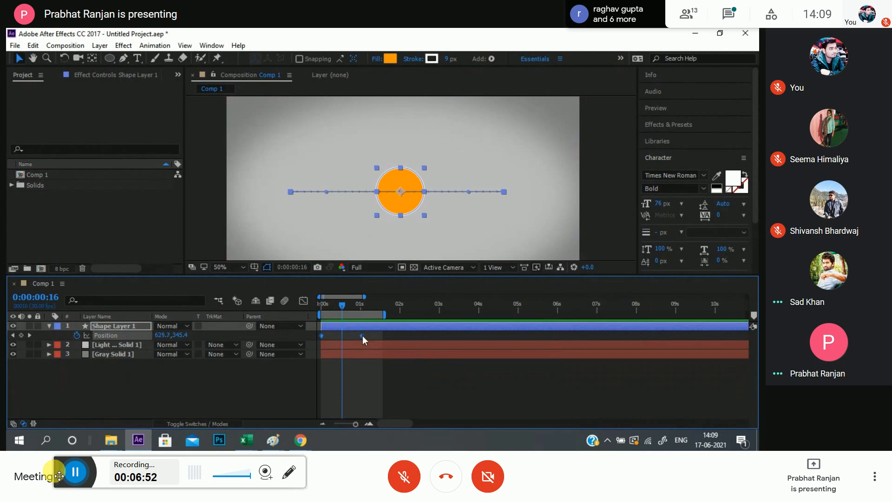
pyautogui.click(303, 301)
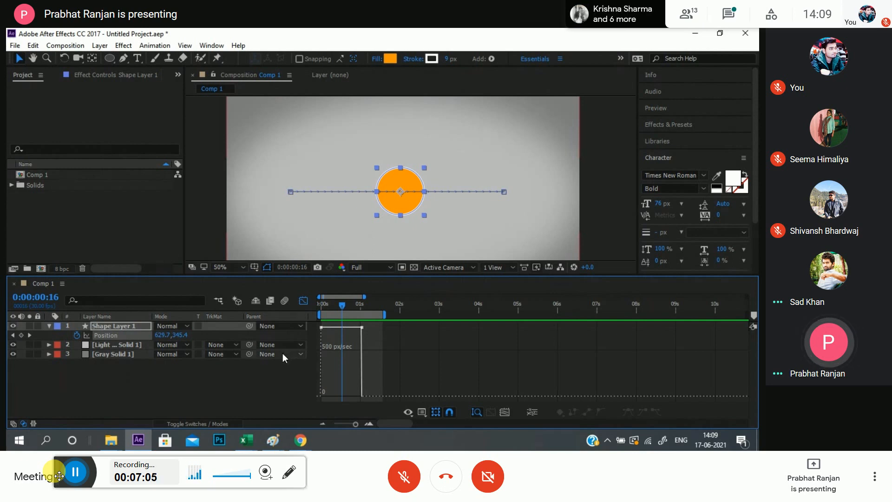
pyautogui.moveTo(364, 328)
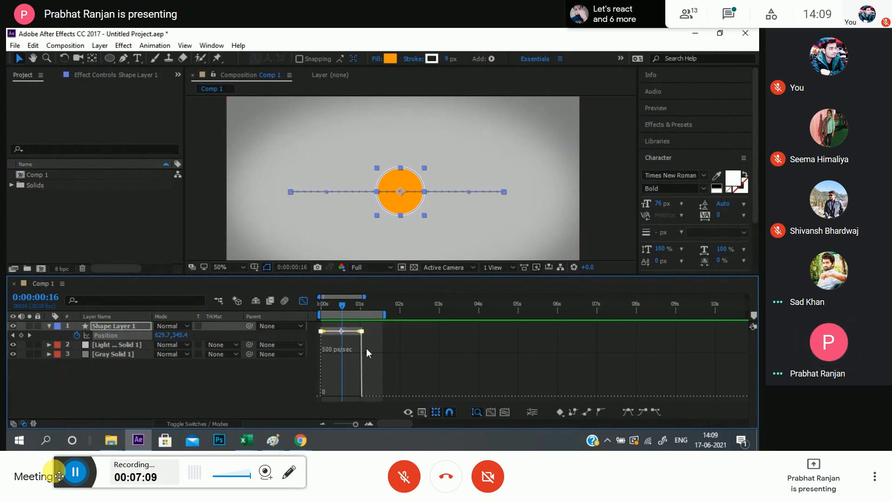
pyautogui.click(304, 301)
# - Apply Easy Ease to both of the circle's Position keyframes
pyautogui.click(328, 336)
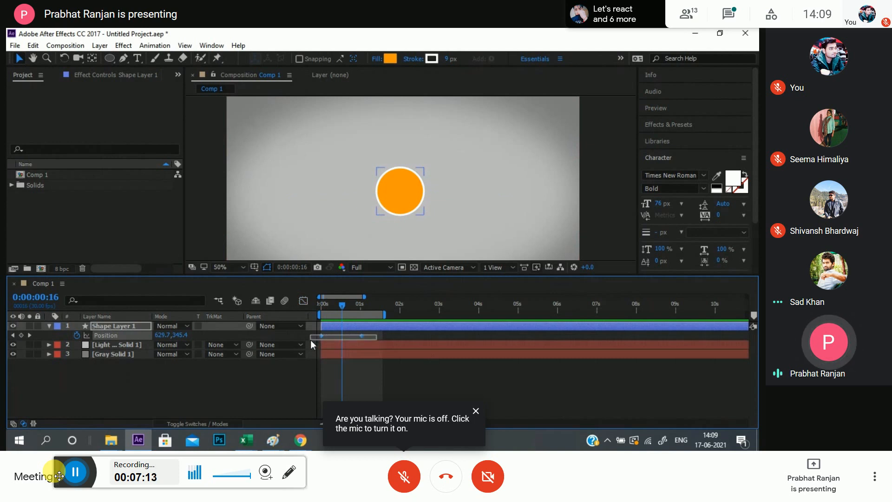
pyautogui.click(310, 338)
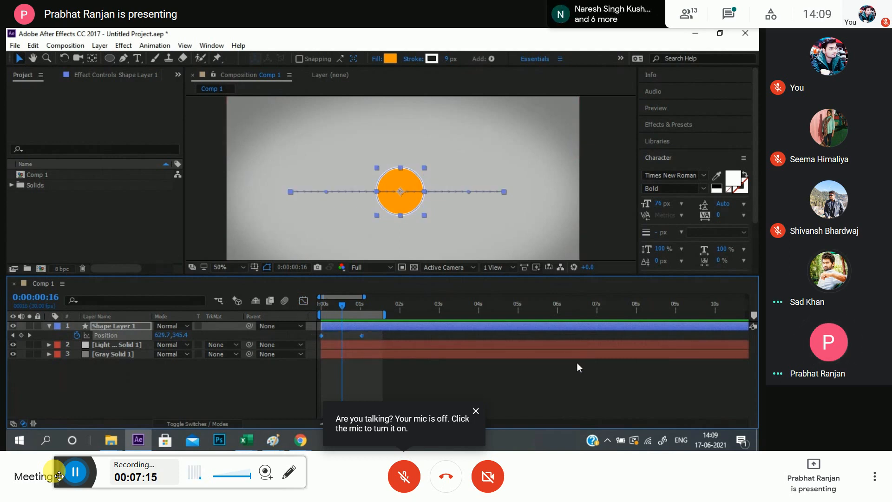
pyautogui.press('F9')
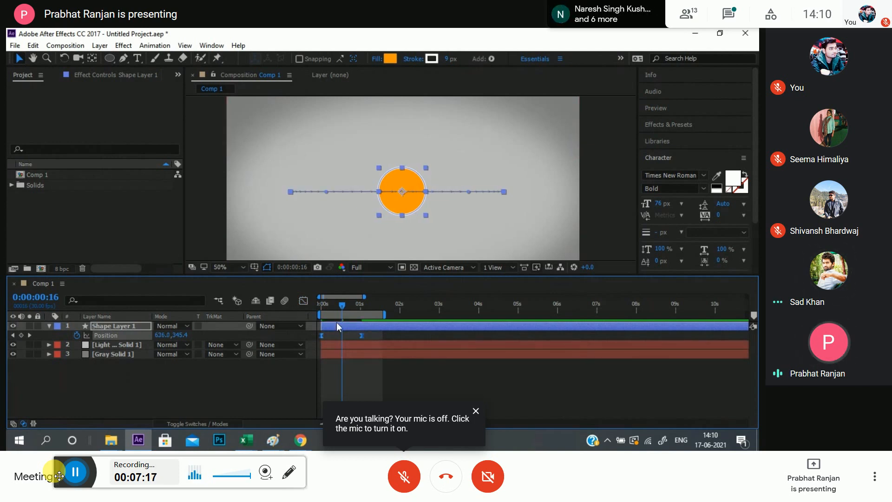
# - Inspect the speed graph of the eased Position keyframes and preview the motion from the start
pyautogui.click(304, 300)
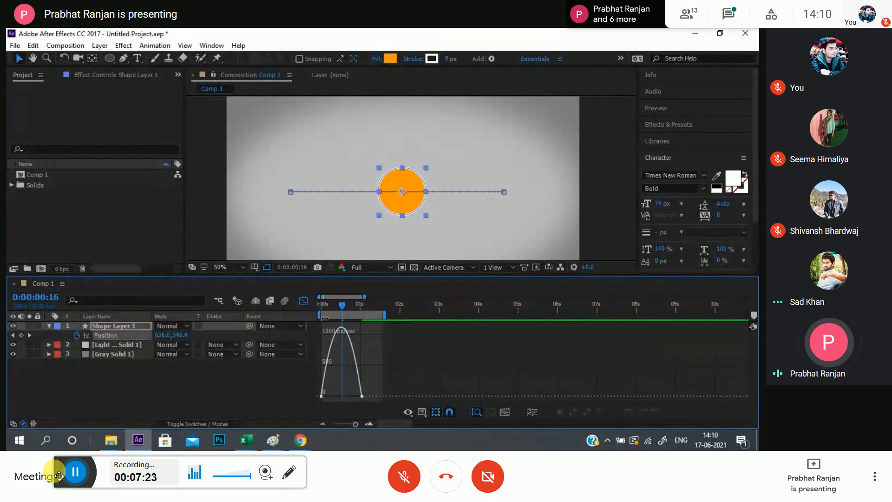
pyautogui.moveTo(347, 305); pyautogui.dragTo(270, 308)
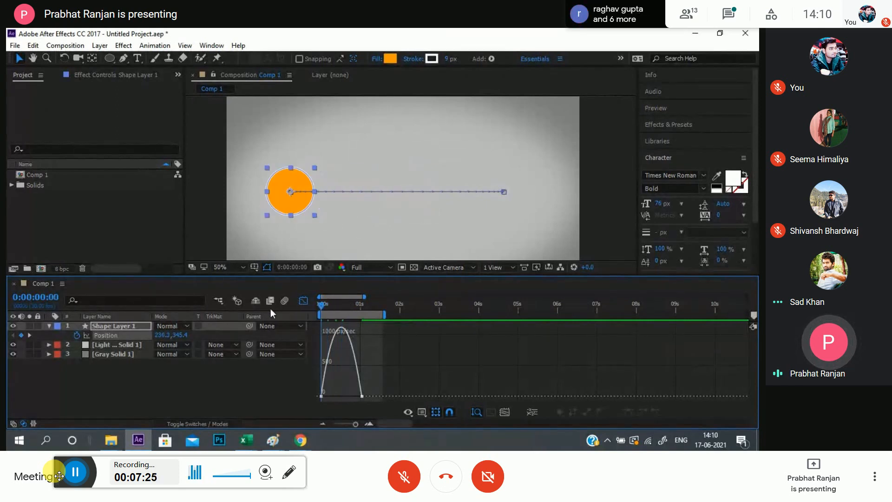
pyautogui.press('space')
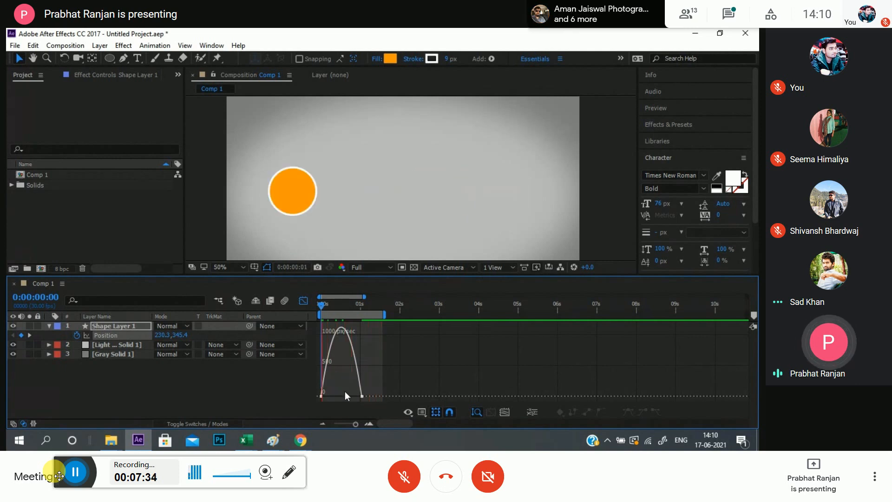
pyautogui.press('space')
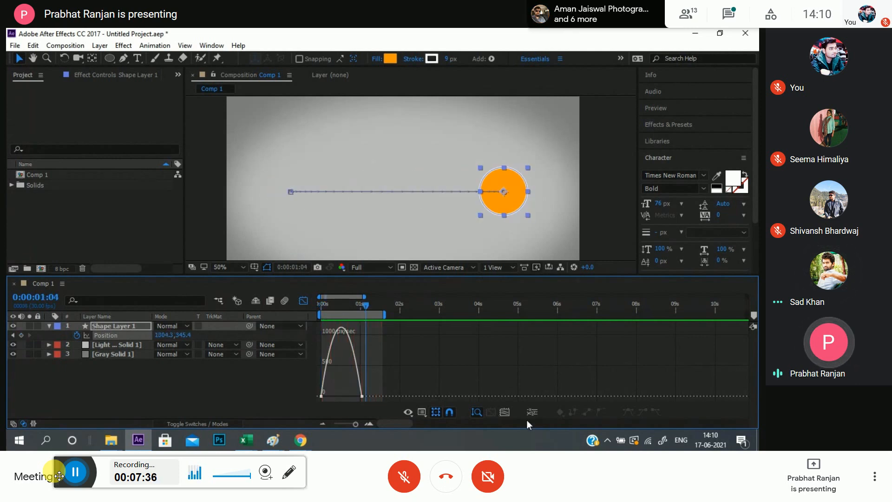
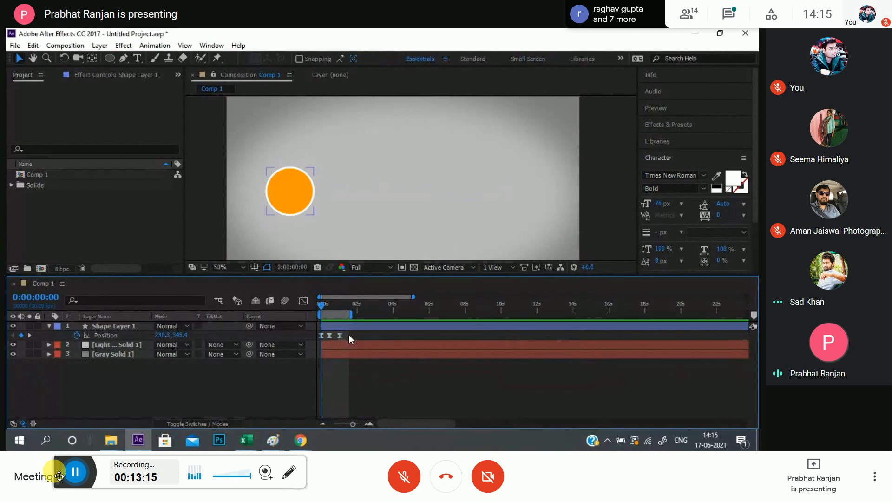
# - Delete all of the circle's Position keyframes and deselect its layer at the start of the timeline
pyautogui.moveTo(348, 333); pyautogui.dragTo(295, 342)
pyautogui.press('Delete')
pyautogui.press('space')
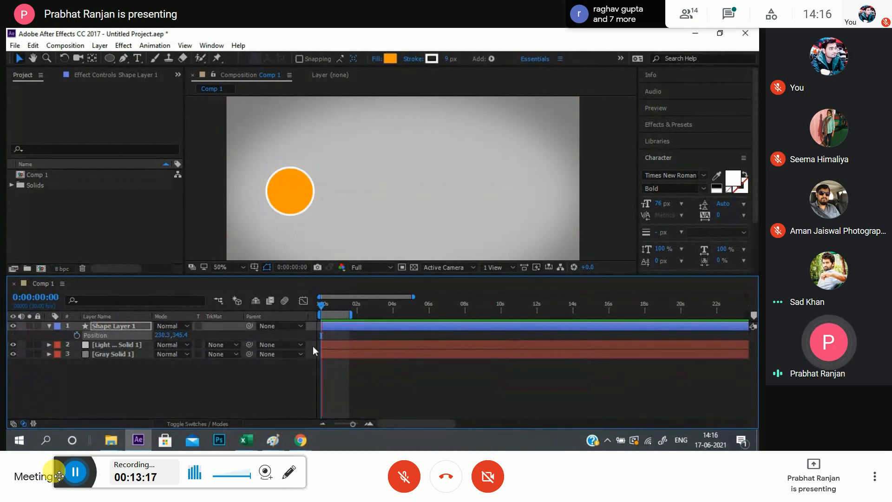
pyautogui.moveTo(356, 310); pyautogui.dragTo(8, 310)
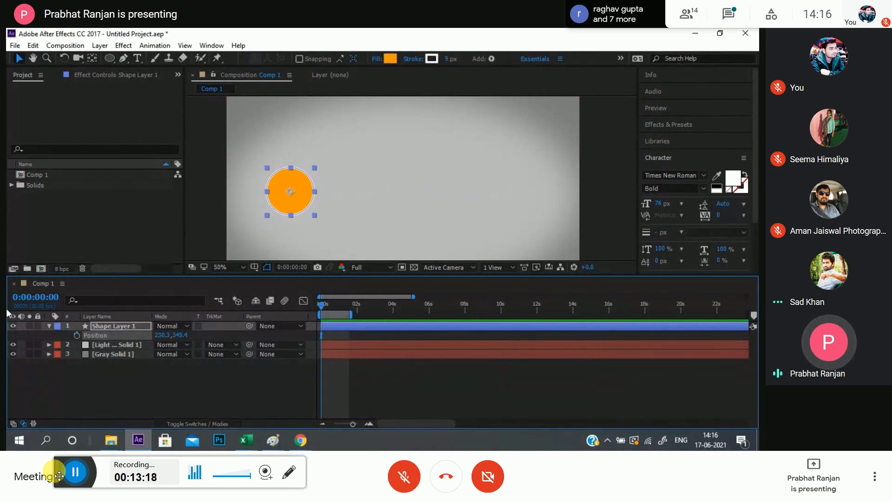
pyautogui.click(14, 384)
# - Draw a curved path on a new shape layer with the Pen tool, arcing from below-left of the circle to above its right side
pyautogui.click(124, 59)
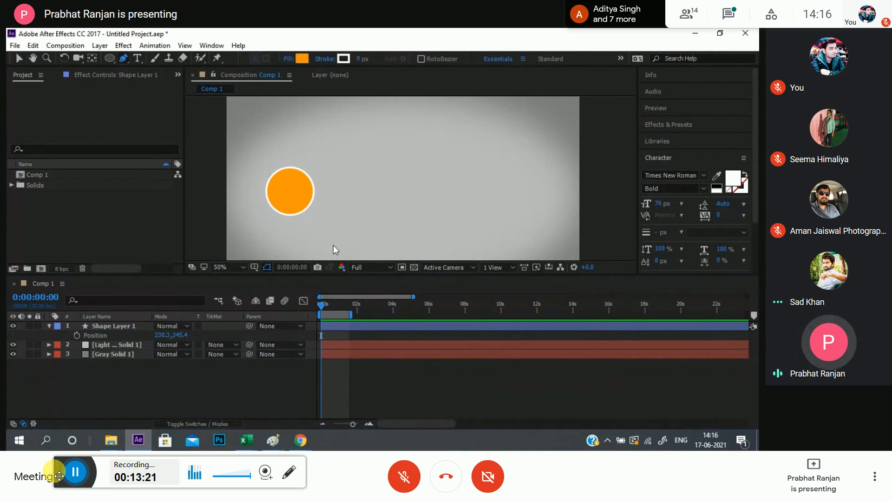
pyautogui.click(248, 237)
pyautogui.moveTo(329, 134); pyautogui.dragTo(383, 124)
pyautogui.moveTo(375, 188); pyautogui.dragTo(319, 208)
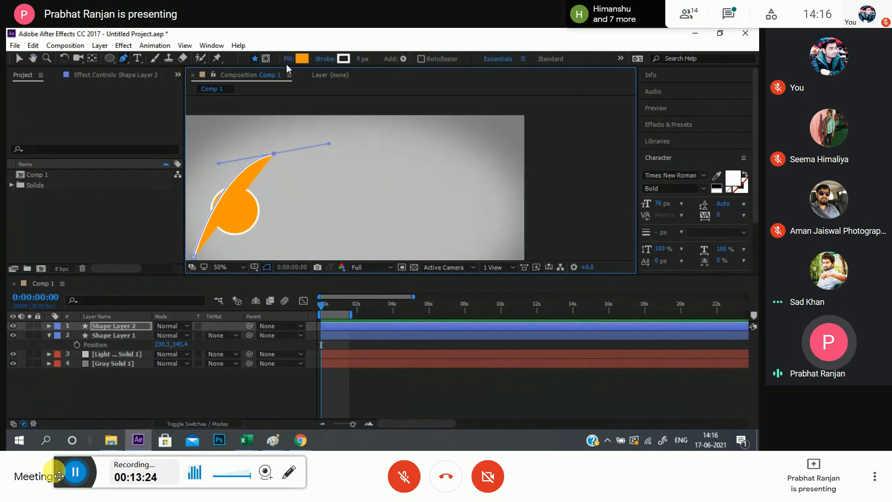
# - Set the curved path's fill to None, keeping only the white stroke
pyautogui.click(288, 59)
pyautogui.click(323, 249)
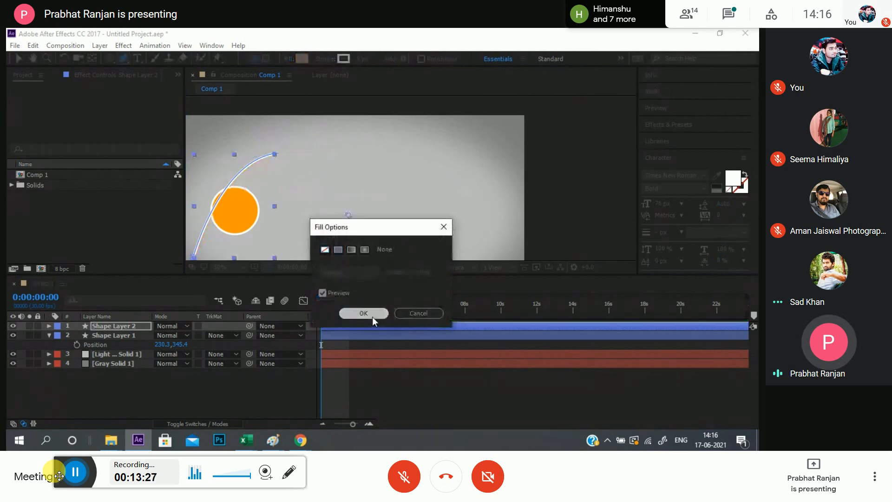
pyautogui.click(371, 315)
# - Continue the open path from its upper end, adding a curved point near the right side of the frame
pyautogui.moveTo(455, 199); pyautogui.dragTo(469, 209)
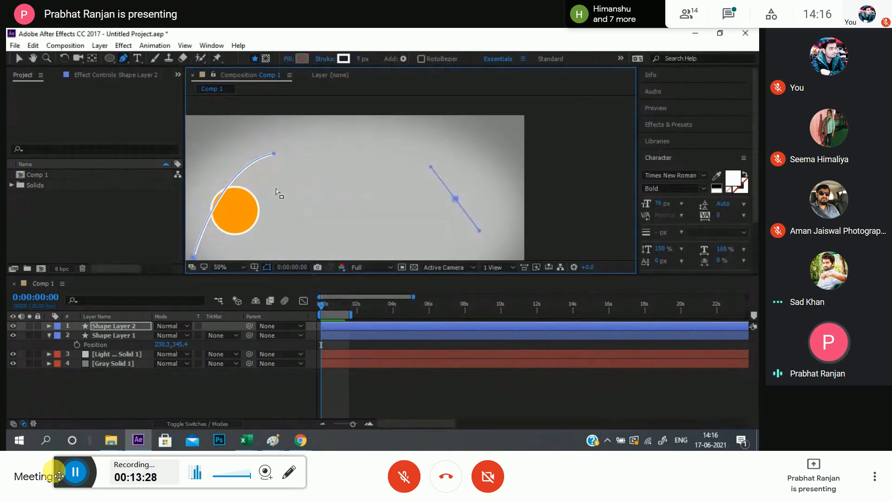
pyautogui.hotkey('ctrl', 'z')
pyautogui.click(274, 153)
pyautogui.moveTo(394, 164); pyautogui.dragTo(390, 161)
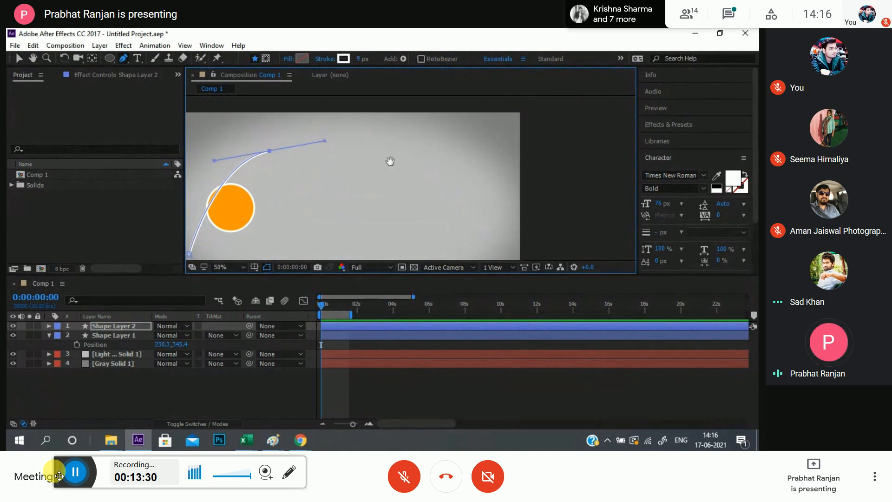
pyautogui.moveTo(453, 184); pyautogui.dragTo(474, 237)
pyautogui.moveTo(390, 213); pyautogui.dragTo(428, 153)
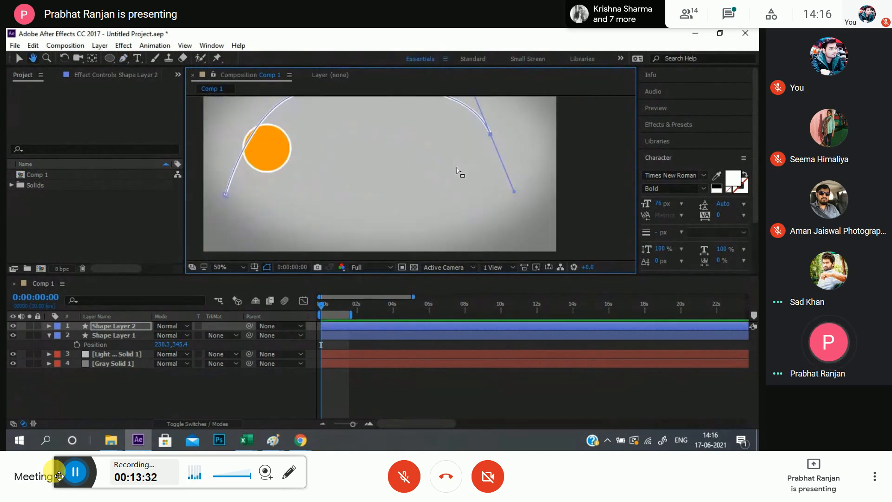
# - Extend the path into a loop through the frame's lower left, crossing back up and ending outside the frame's upper-right edge
pyautogui.moveTo(314, 233); pyautogui.dragTo(317, 197)
pyautogui.moveTo(371, 164); pyautogui.dragTo(319, 277)
pyautogui.moveTo(411, 199); pyautogui.dragTo(506, 172)
pyautogui.moveTo(548, 206); pyautogui.dragTo(479, 197)
pyautogui.moveTo(570, 134); pyautogui.dragTo(604, 122)
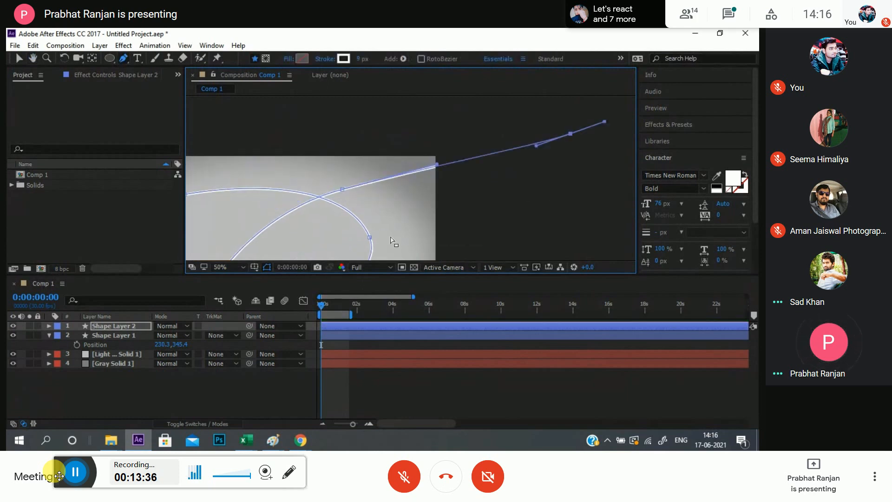
pyautogui.moveTo(308, 256); pyautogui.dragTo(495, 204)
pyautogui.scroll(-2, 495, 215)
pyautogui.moveTo(429, 201); pyautogui.dragTo(392, 189)
# - Move the loop's rightmost point down and slightly outward with the Selection tool
pyautogui.click(19, 58)
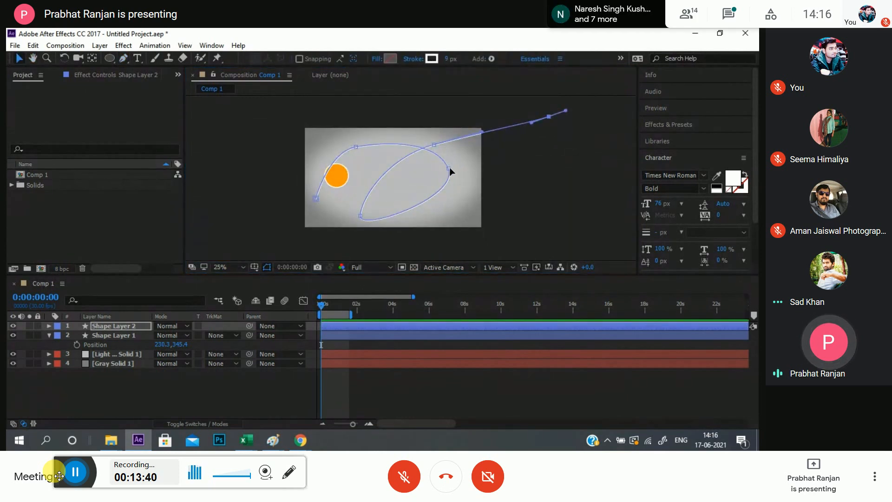
pyautogui.moveTo(448, 168); pyautogui.dragTo(457, 192)
pyautogui.moveTo(325, 226); pyautogui.dragTo(366, 207)
pyautogui.click(381, 255)
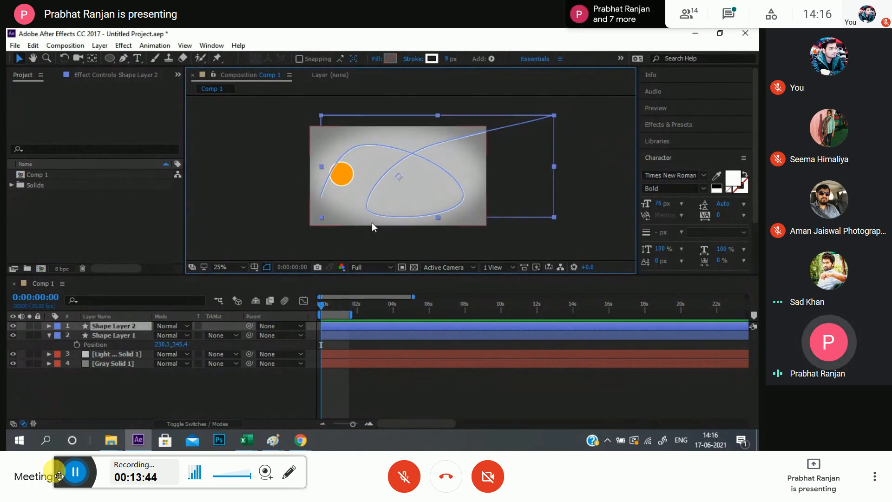
# - Turn the handles of the loop's lower-left and right points to vertical, and nudge the right point slightly lower
pyautogui.click(371, 217)
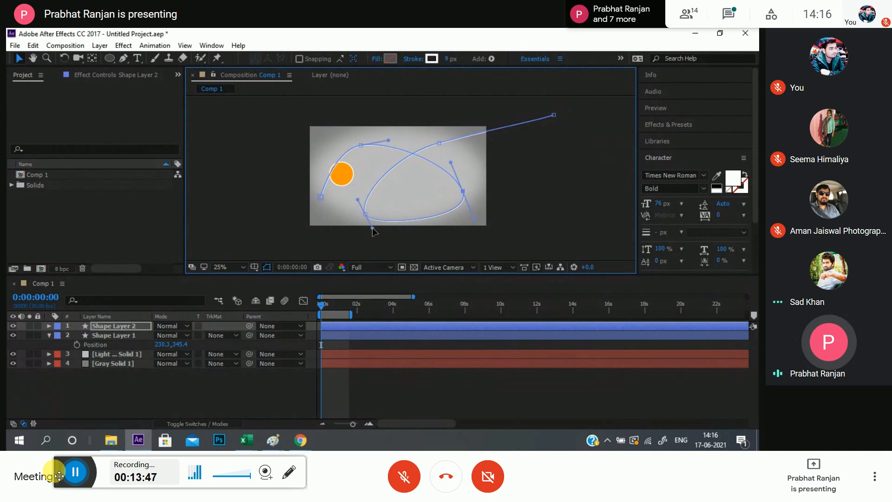
pyautogui.moveTo(373, 228); pyautogui.dragTo(364, 231)
pyautogui.click(457, 250)
pyautogui.hotkey('ctrl', 'z')
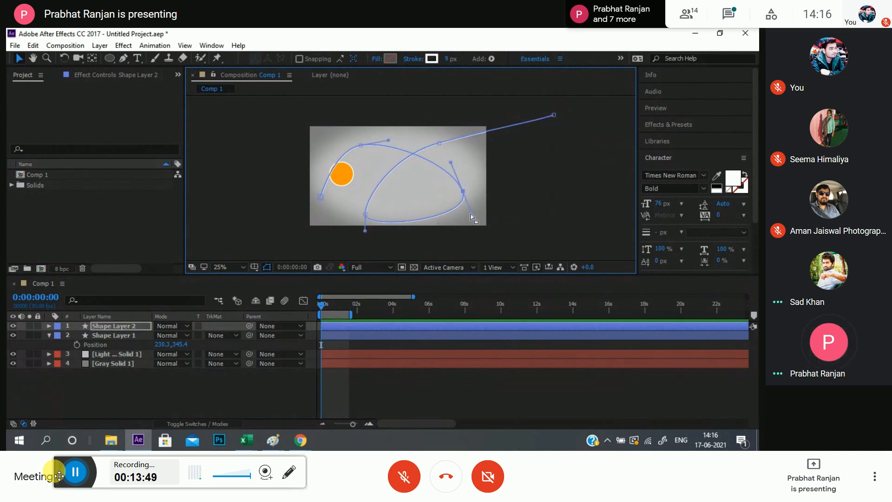
pyautogui.moveTo(471, 214); pyautogui.dragTo(461, 224)
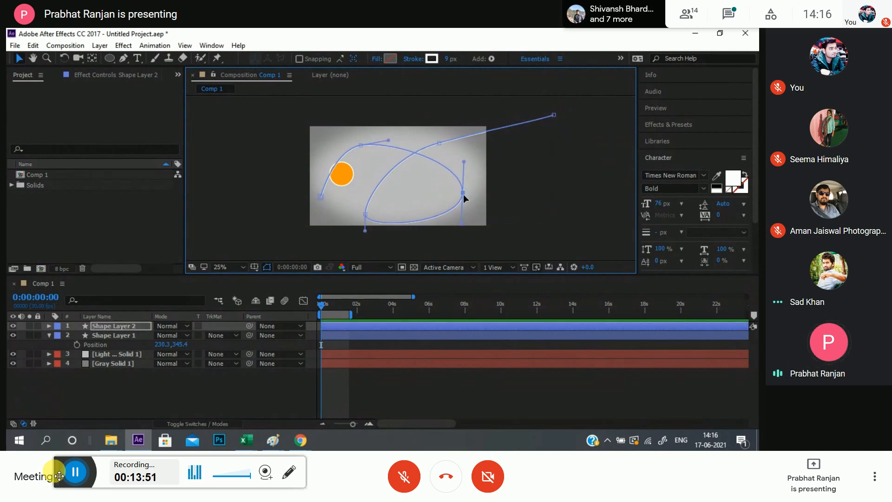
pyautogui.moveTo(463, 194); pyautogui.dragTo(464, 200)
# - Shift the loop's lower-left point slightly inward and adjust the end point's handle to flatten the exit curve
pyautogui.moveTo(376, 183); pyautogui.dragTo(362, 204)
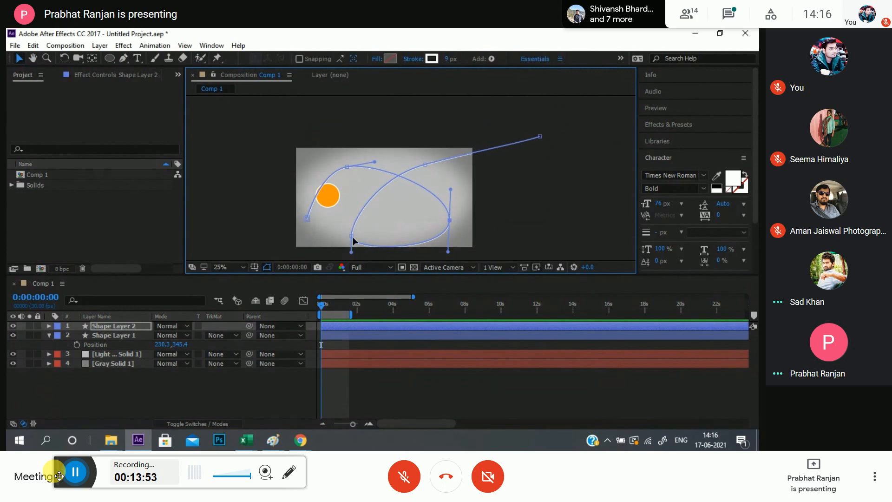
pyautogui.moveTo(351, 236)
pyautogui.mouseDown()
pyautogui.moveTo(357, 224)
pyautogui.moveTo(356, 234)
pyautogui.mouseUp()
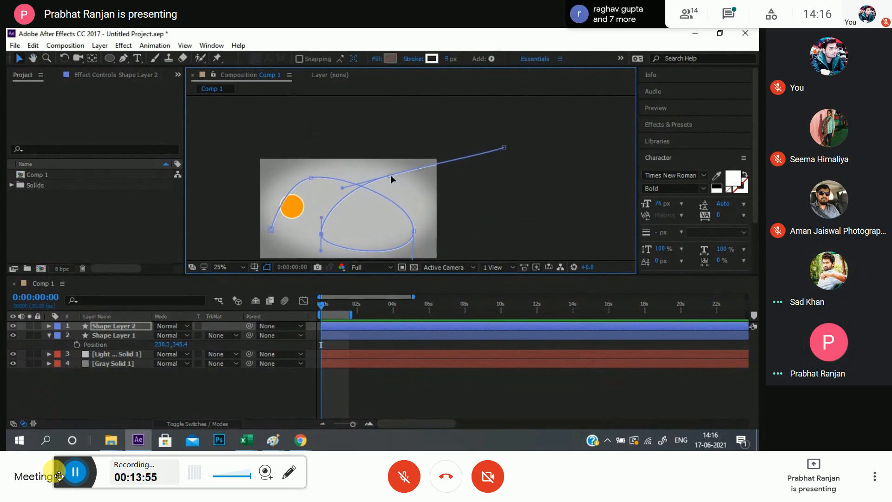
pyautogui.moveTo(390, 174); pyautogui.dragTo(343, 181)
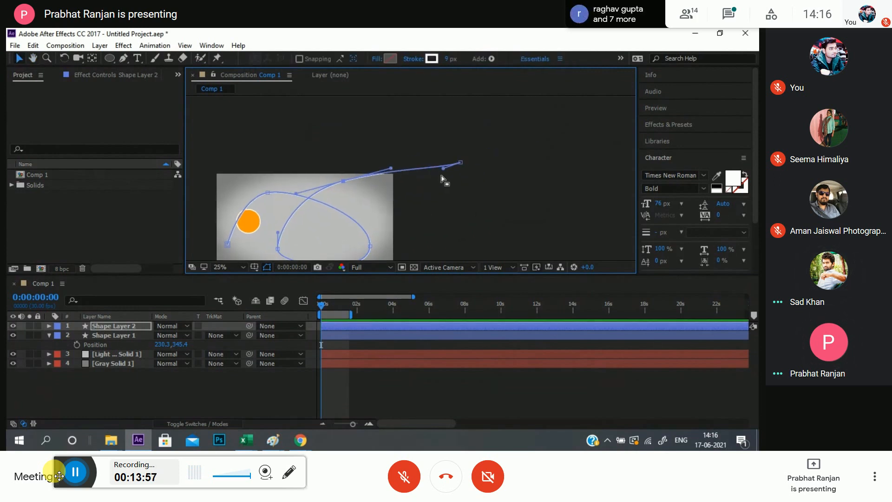
pyautogui.moveTo(444, 170); pyautogui.dragTo(439, 163)
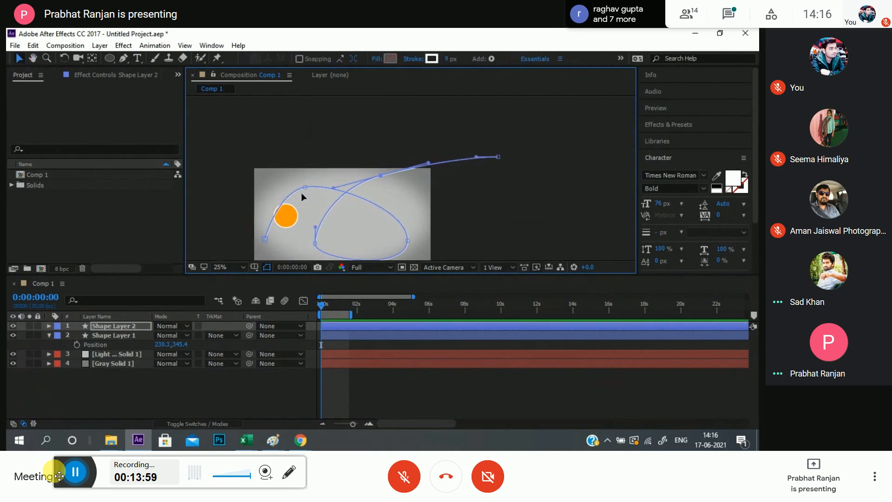
# - Raise the curve's upper-left point and reshape its two handles into a wider, rounder arc above the circle
pyautogui.scroll(2, 307, 191)
pyautogui.moveTo(321, 165); pyautogui.dragTo(339, 149)
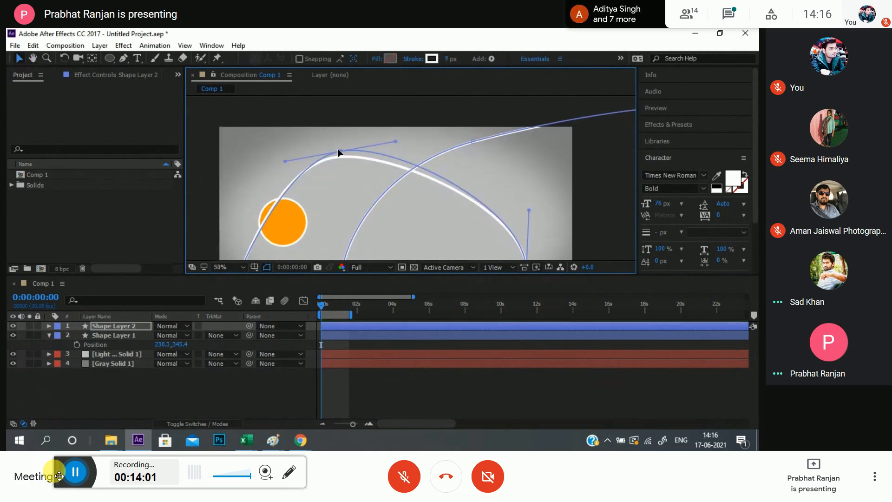
pyautogui.moveTo(392, 138); pyautogui.dragTo(428, 140)
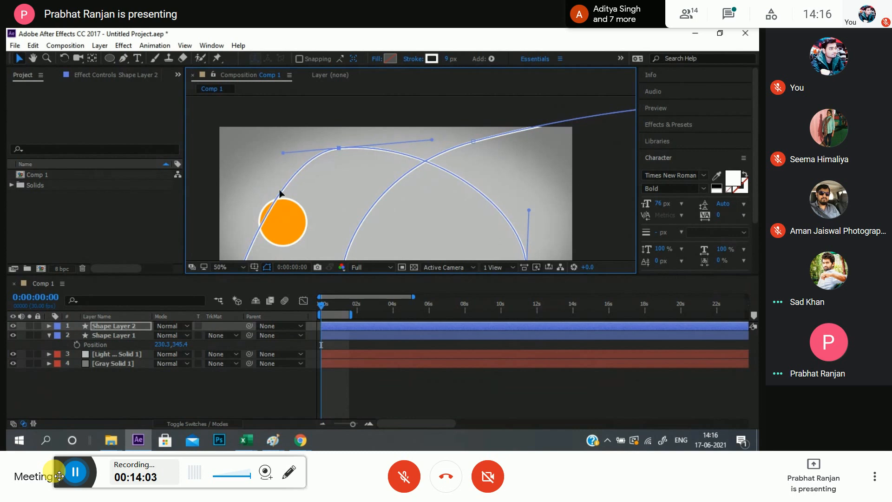
pyautogui.moveTo(291, 172)
pyautogui.mouseDown()
pyautogui.moveTo(331, 189)
pyautogui.moveTo(289, 159)
pyautogui.mouseUp()
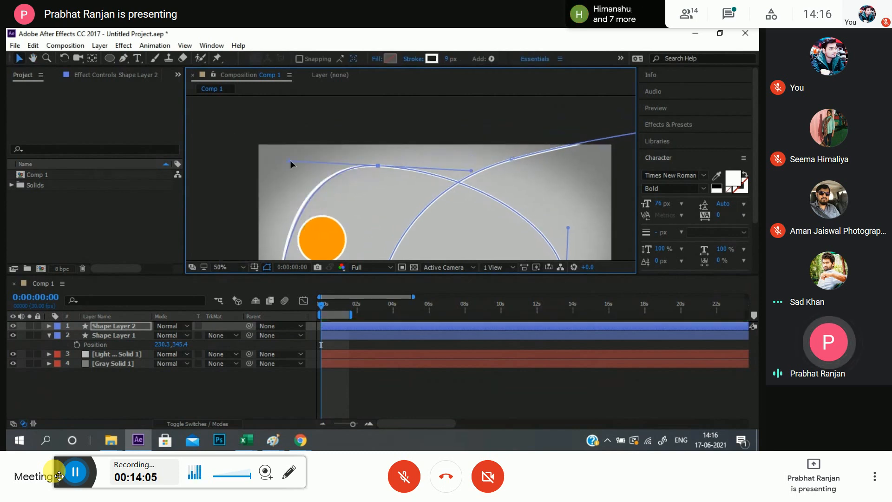
pyautogui.moveTo(421, 229); pyautogui.dragTo(374, 165)
# - Tilt the handles of the loop's lower-left and right points to round out the bottom of the loop
pyautogui.scroll(-3, 376, 165)
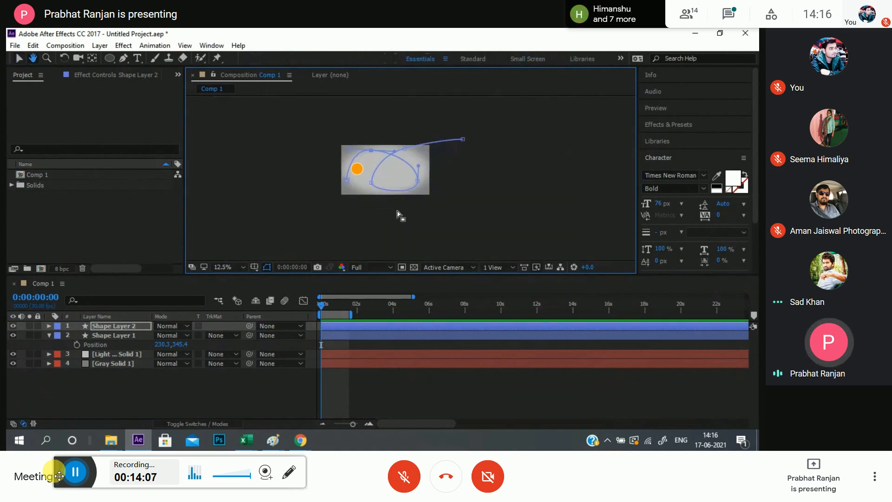
pyautogui.scroll(3, 383, 201)
pyautogui.moveTo(319, 158); pyautogui.dragTo(354, 171)
pyautogui.press('space')
pyautogui.moveTo(386, 211); pyautogui.dragTo(351, 260)
pyautogui.scroll(-2, 431, 227)
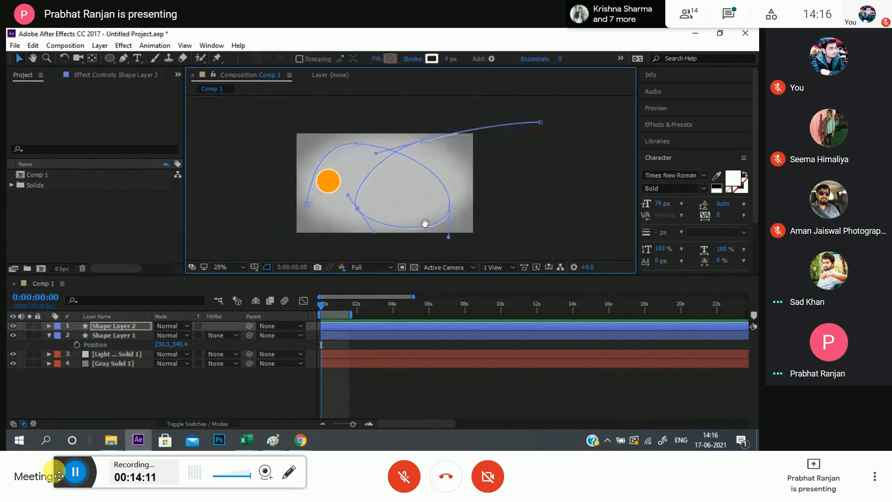
pyautogui.moveTo(448, 231); pyautogui.dragTo(440, 233)
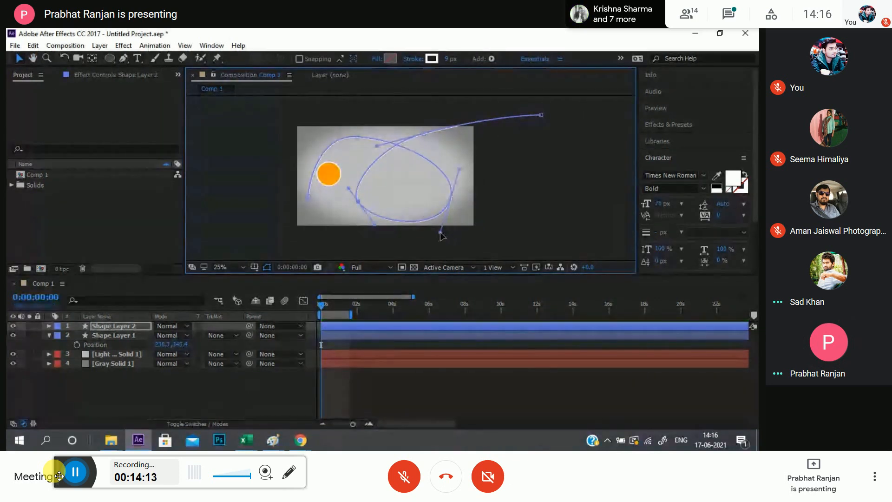
pyautogui.press('space')
pyautogui.moveTo(353, 202); pyautogui.dragTo(355, 203)
pyautogui.click(130, 406)
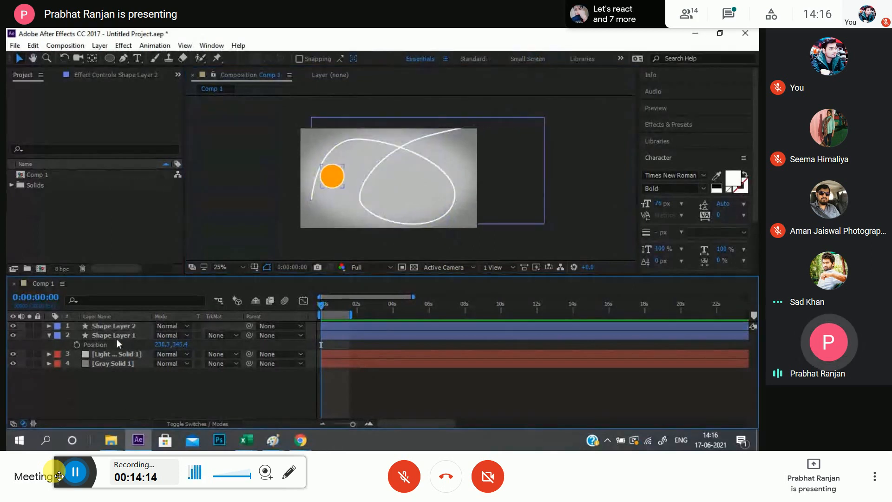
pyautogui.click(112, 327)
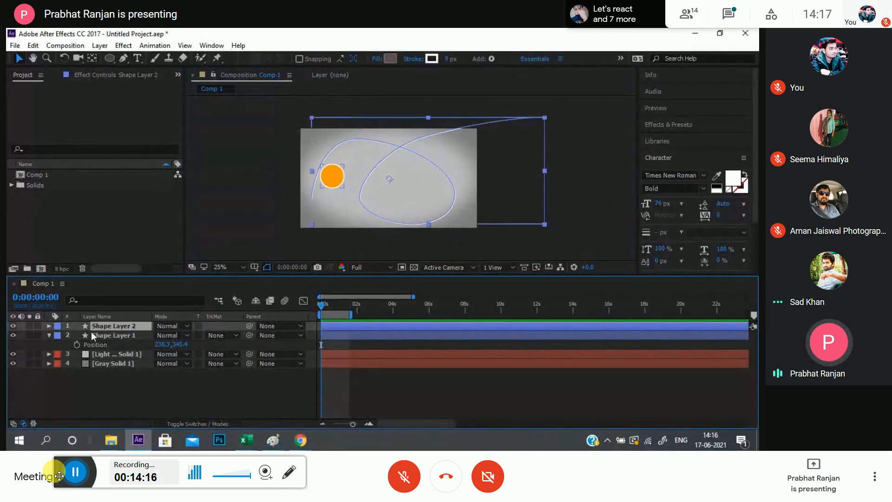
pyautogui.click(92, 332)
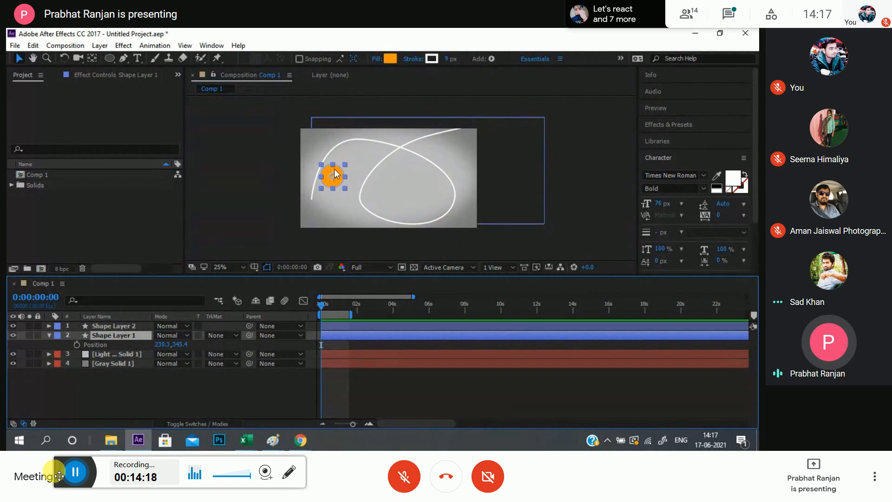
pyautogui.click(98, 380)
# - Copy the Path property of Path 1 in Shape Layer 2, then collapse the layer's properties
pyautogui.click(100, 327)
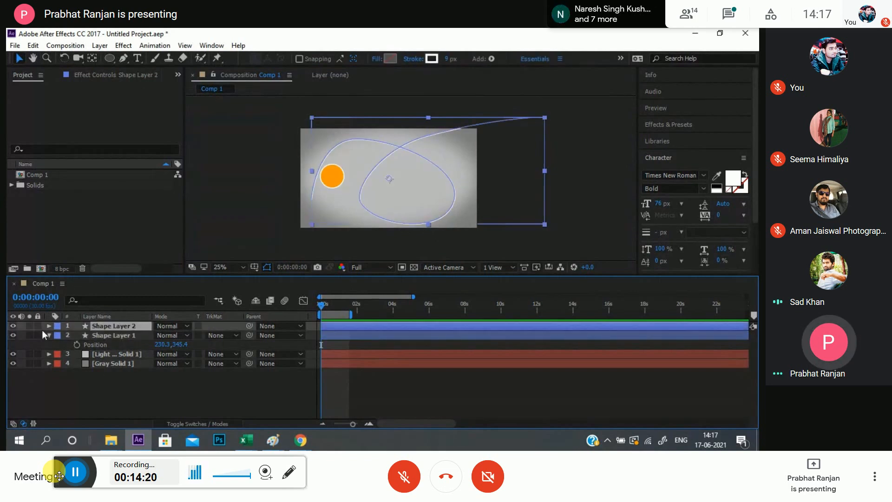
pyautogui.click(49, 328)
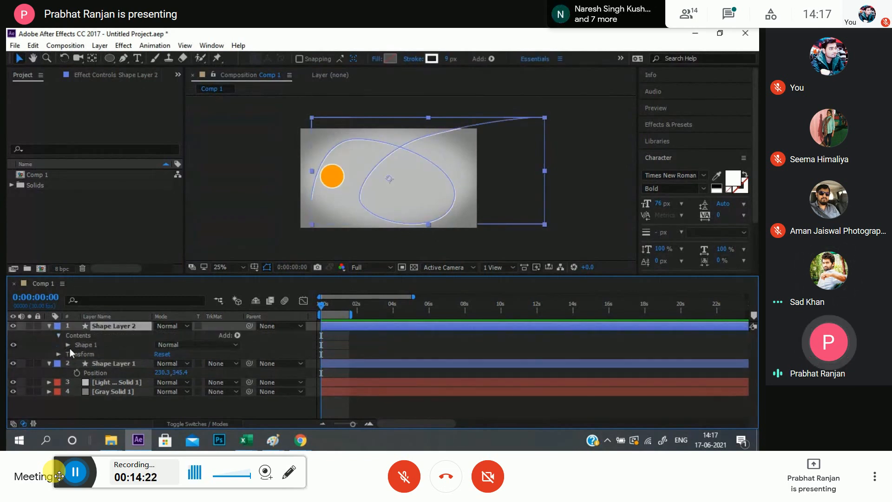
pyautogui.click(68, 345)
pyautogui.click(77, 354)
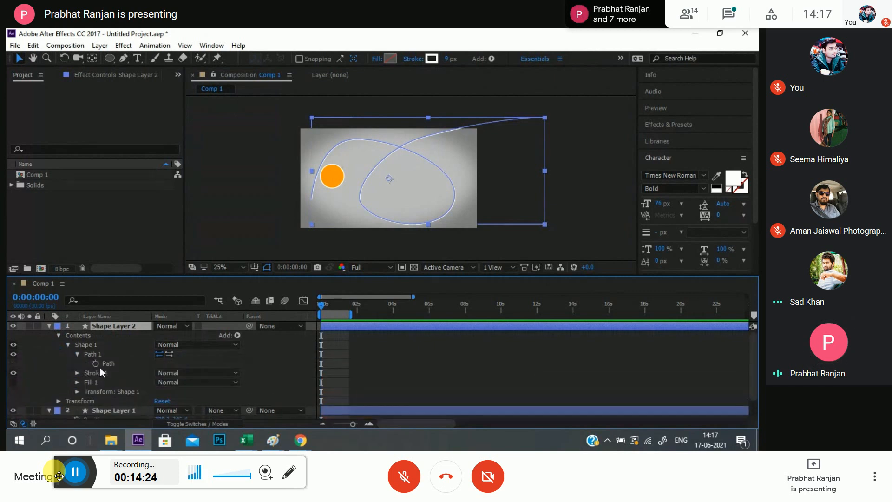
pyautogui.click(109, 363)
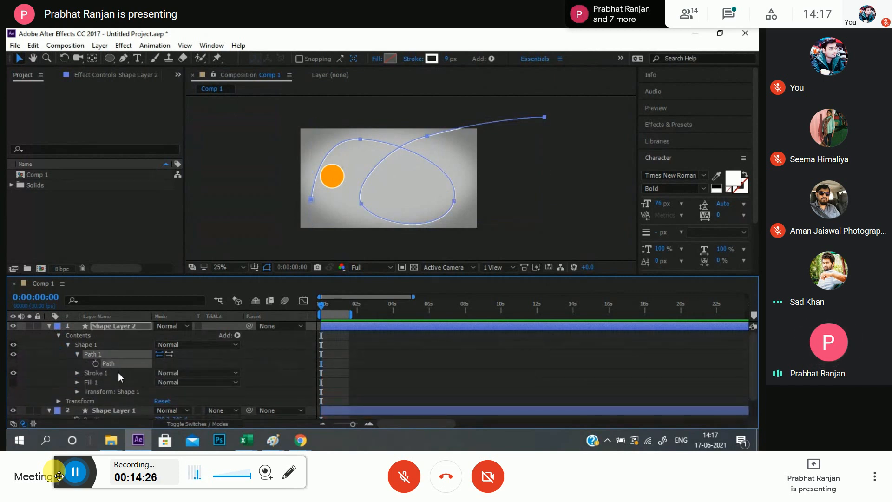
pyautogui.click(48, 325)
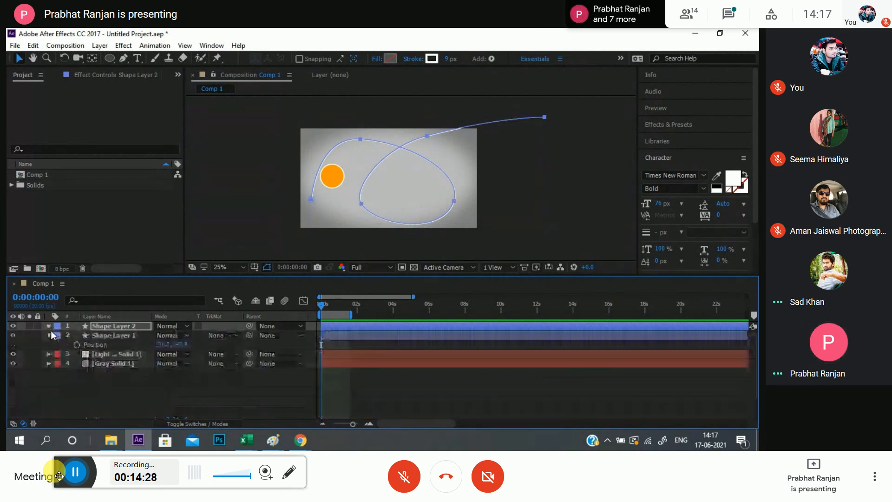
# - Enable Position keyframing on Shape Layer 1 at 0:00:00:00 and paste the copied path into Position
pyautogui.click(107, 336)
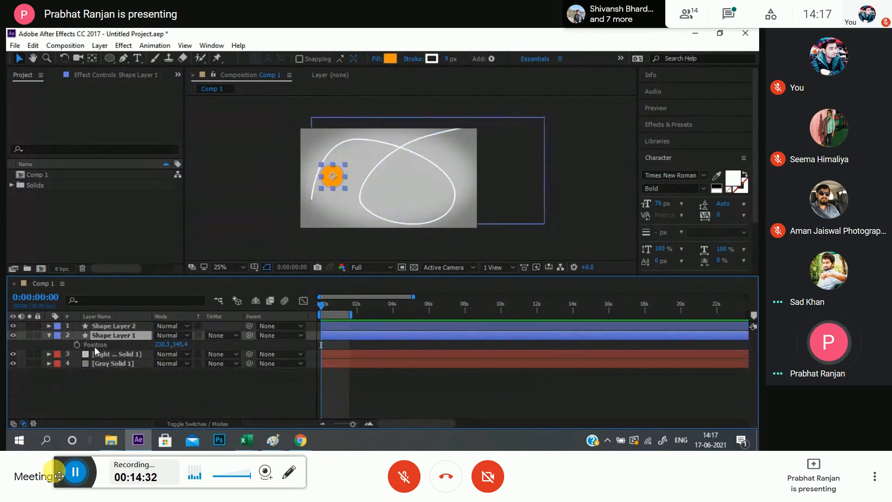
pyautogui.click(80, 345)
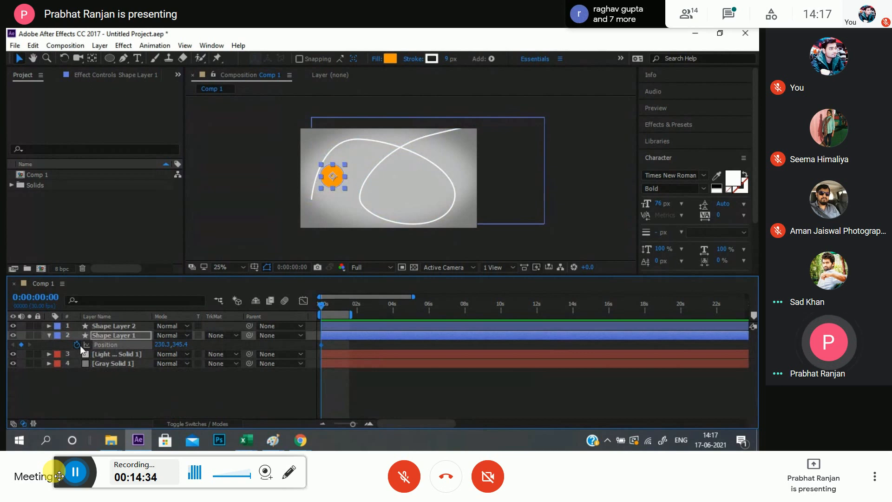
pyautogui.hotkey('ctrl', 'v')
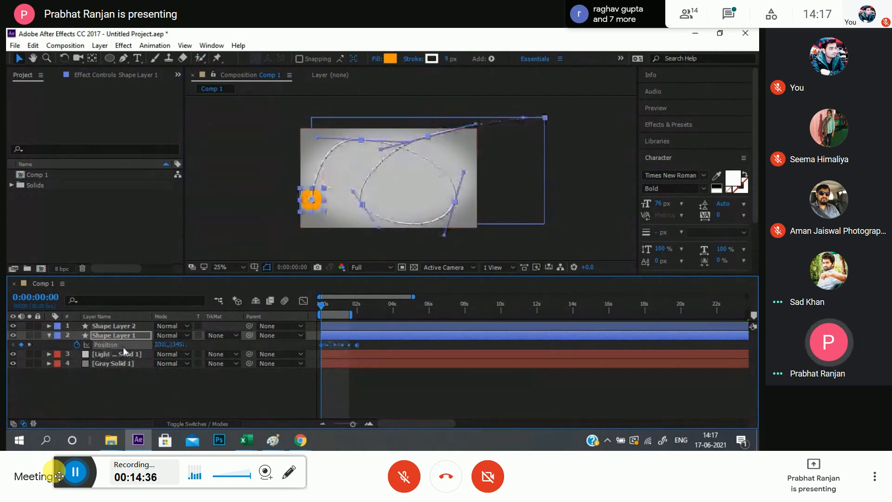
pyautogui.click(193, 393)
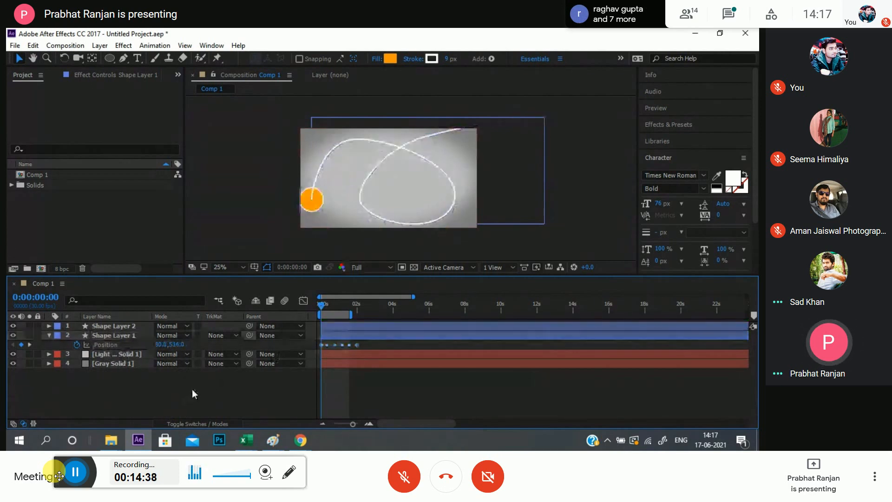
# - Hide Shape Layer 2 and preview the circle's motion along the pasted path
pyautogui.click(13, 325)
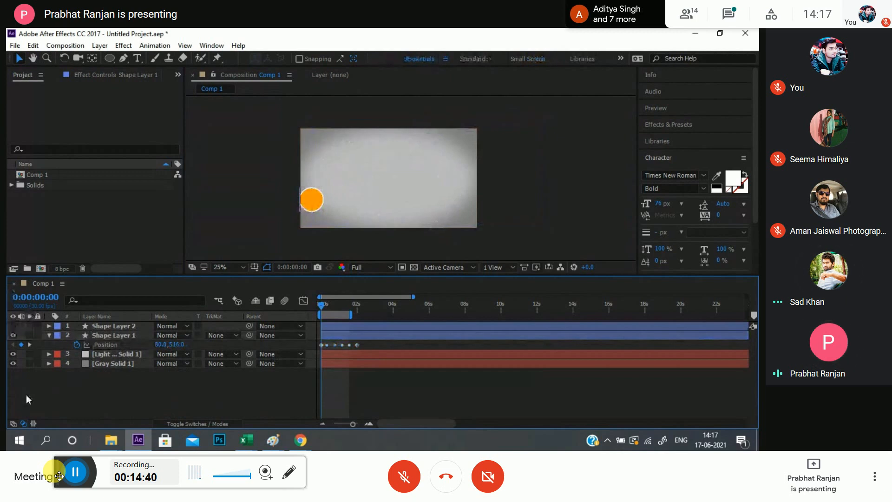
pyautogui.press('space')
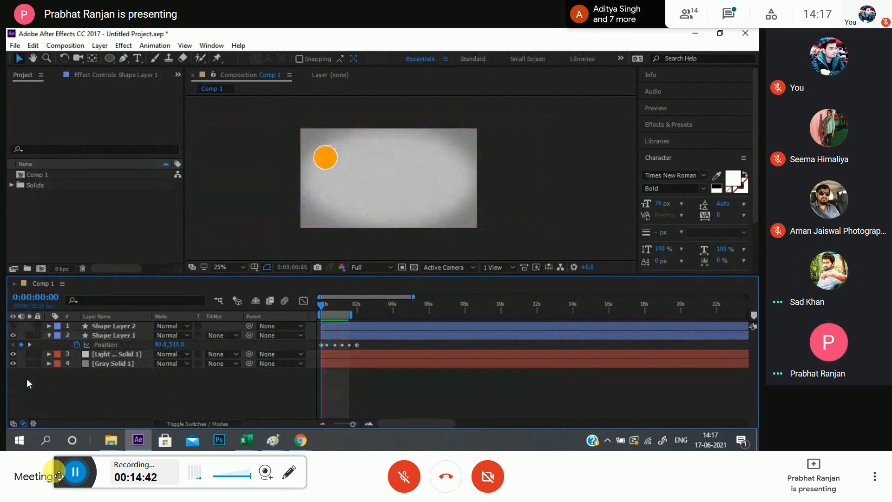
pyautogui.press('space')
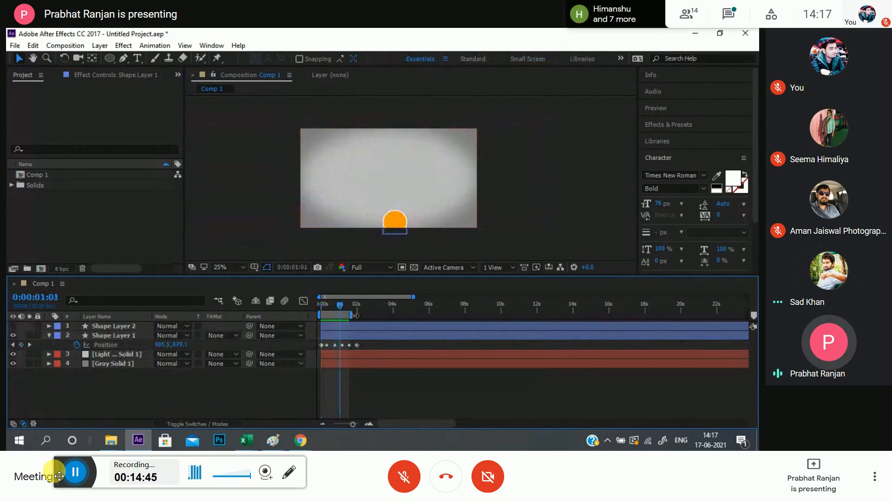
# - Extend the work area's end to about 7 seconds and play the preview again
pyautogui.moveTo(355, 315); pyautogui.dragTo(444, 315)
pyautogui.press('space')
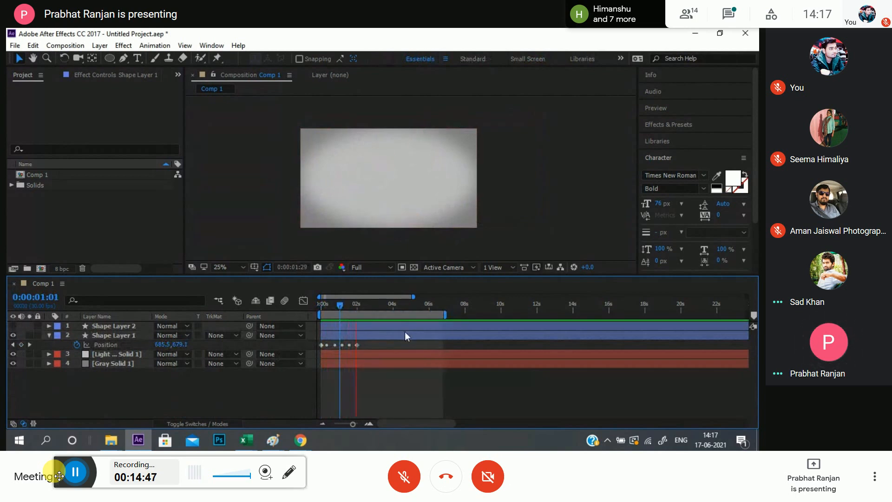
# - Stretch all Position keyframes of Shape Layer 1 so the last one falls at about 7 seconds, and preview the slower motion
pyautogui.press('space')
pyautogui.moveTo(365, 309); pyautogui.dragTo(314, 349)
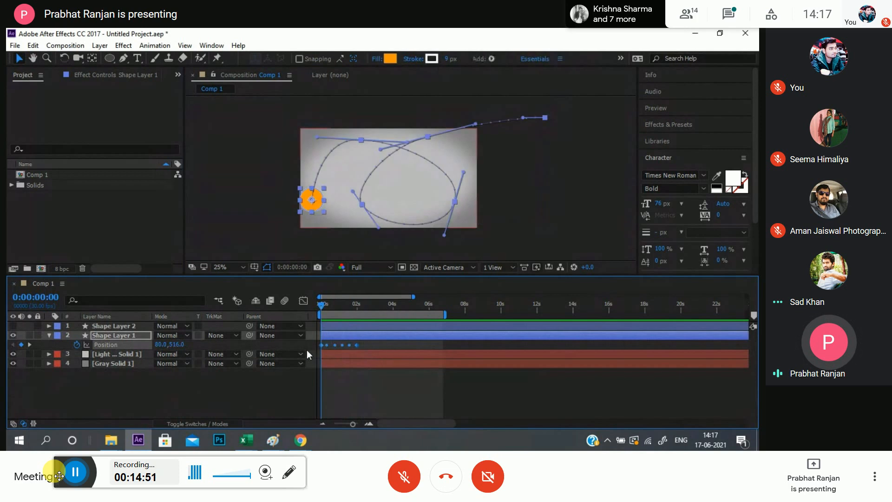
pyautogui.moveTo(358, 347)
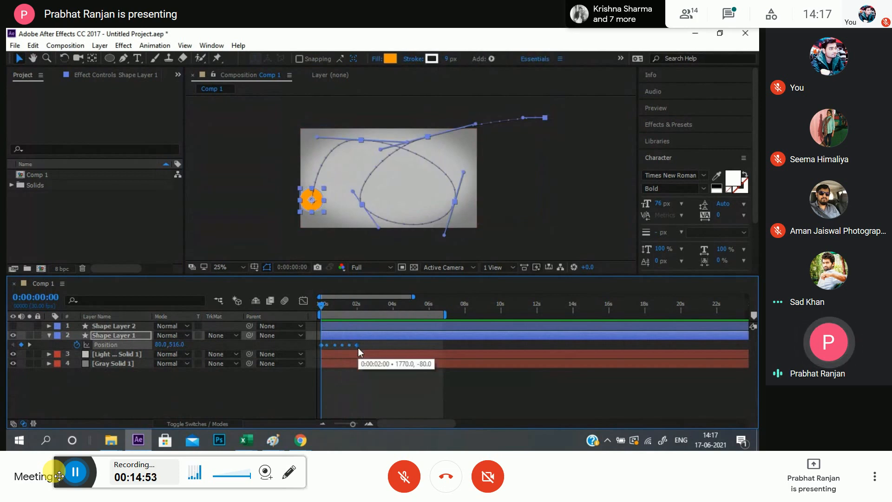
pyautogui.moveTo(357, 345); pyautogui.dragTo(446, 347)
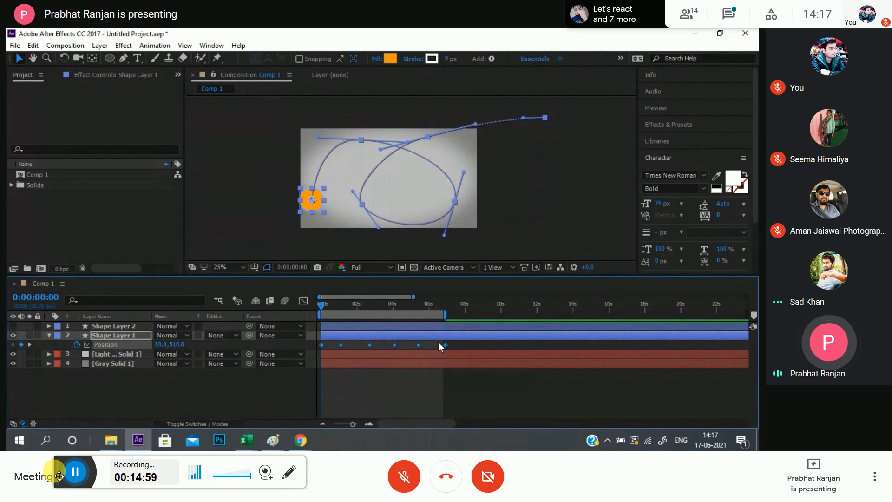
pyautogui.click(74, 373)
pyautogui.press('space')
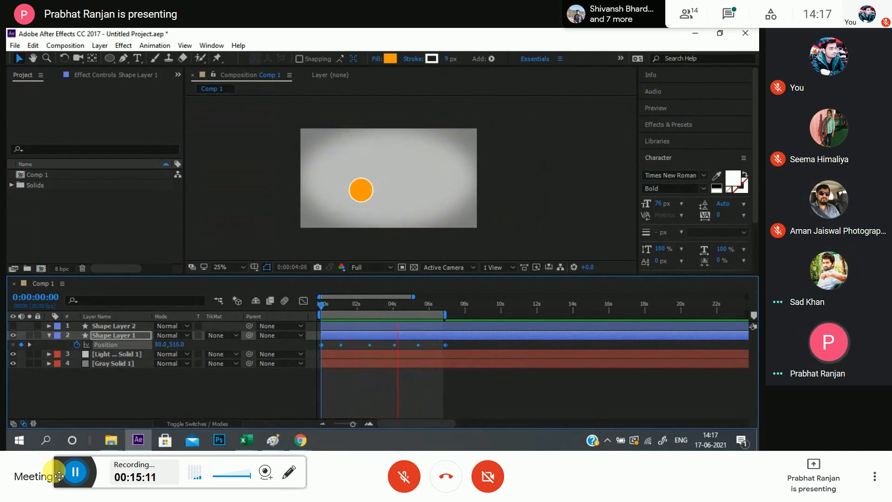
# - Stop the preview, lower the upper-left tangent handle of the motion path slightly, and select all layers in the composition
pyautogui.click(369, 143)
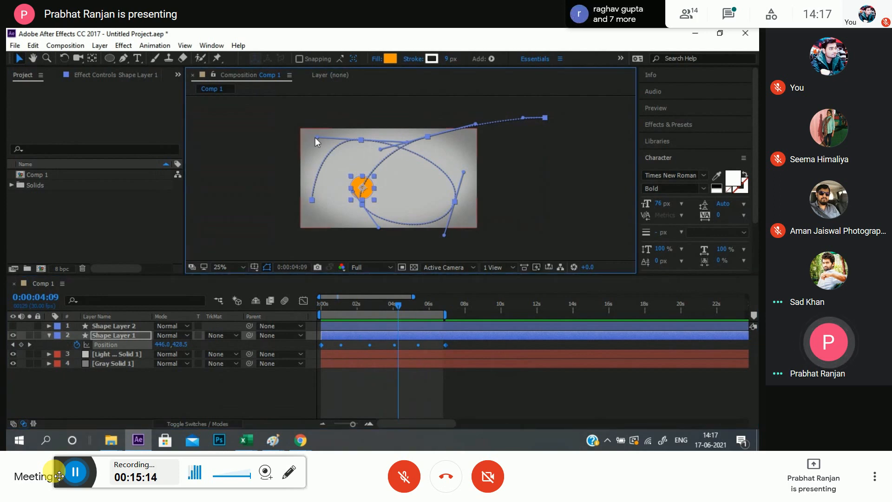
pyautogui.moveTo(316, 138)
pyautogui.mouseDown()
pyautogui.moveTo(316, 153)
pyautogui.moveTo(315, 140)
pyautogui.mouseUp()
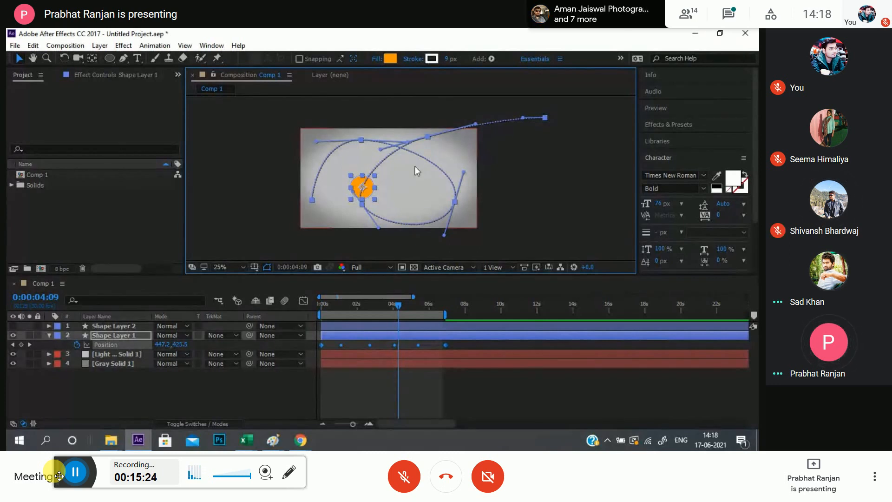
pyautogui.click(117, 342)
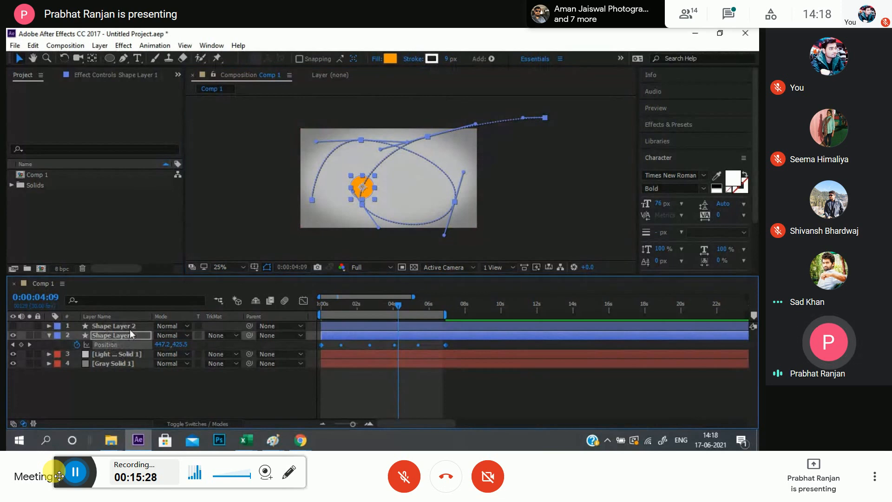
pyautogui.click(105, 363)
pyautogui.hotkey('ctrl', 'a')
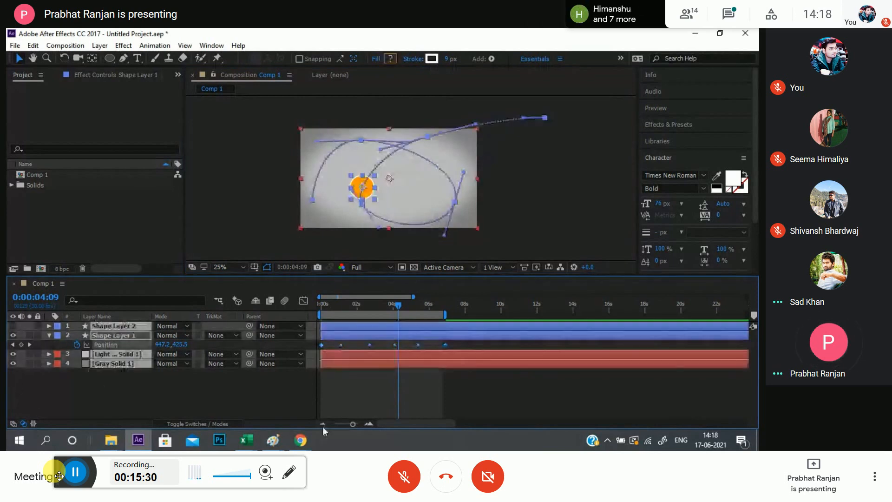
# - Switch to the Chrome browser and load the google.com home page
pyautogui.click(300, 439)
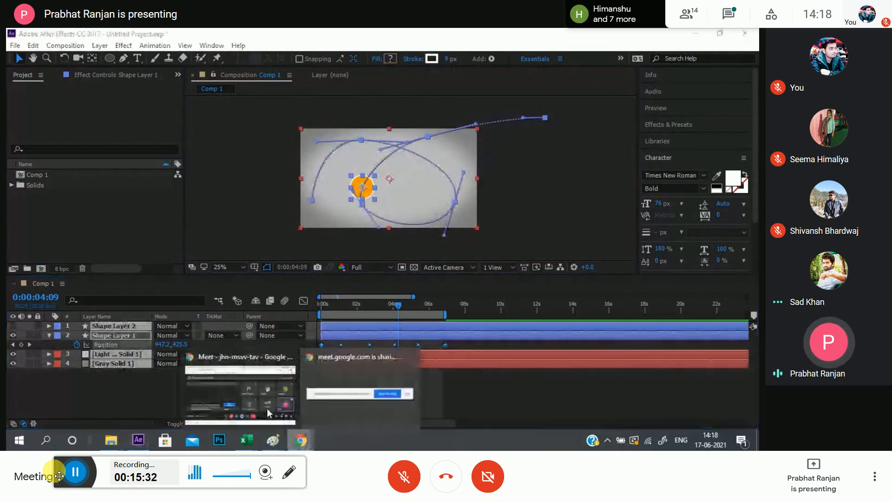
pyautogui.click(269, 412)
pyautogui.click(419, 56)
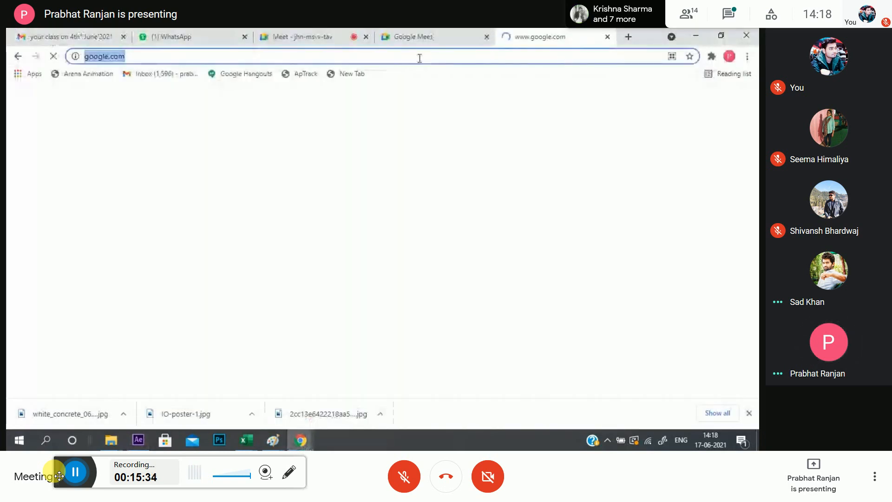
pyautogui.press('BackSpace')
pyautogui.write('goo')
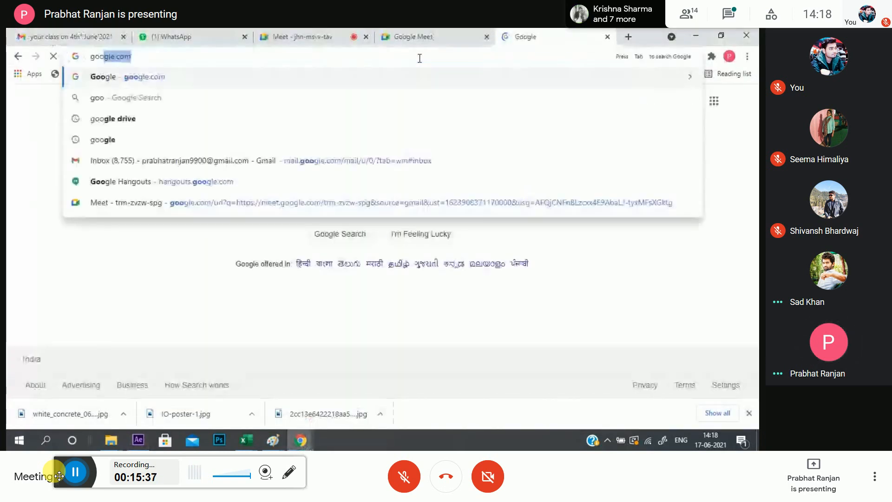
pyautogui.press('Return')
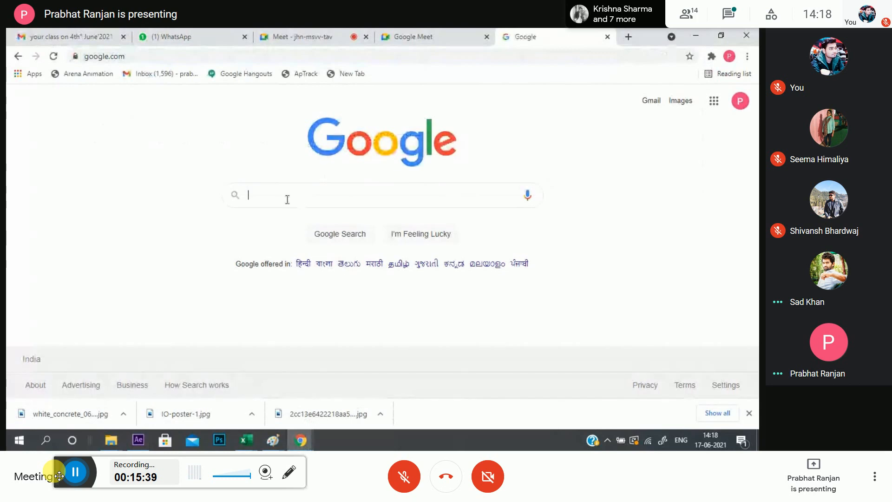
# - Search Google for "india map" and show the image results
pyautogui.click(269, 200)
pyautogui.write('i')
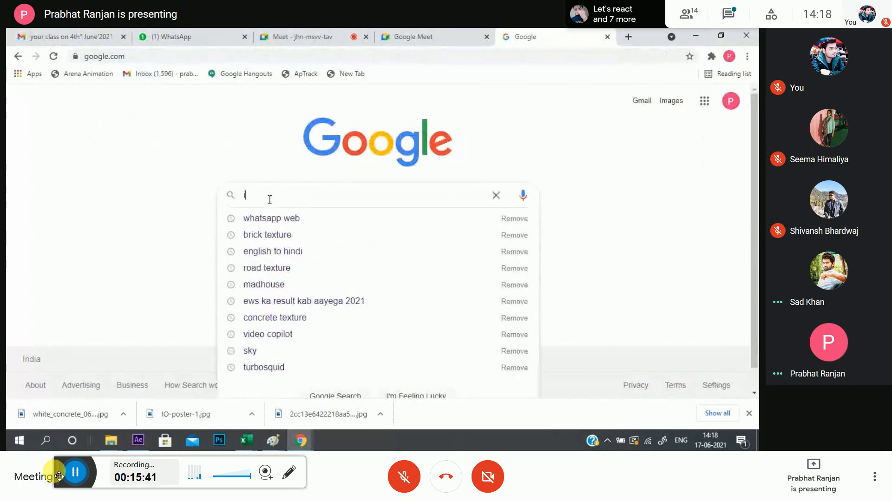
pyautogui.write('n')
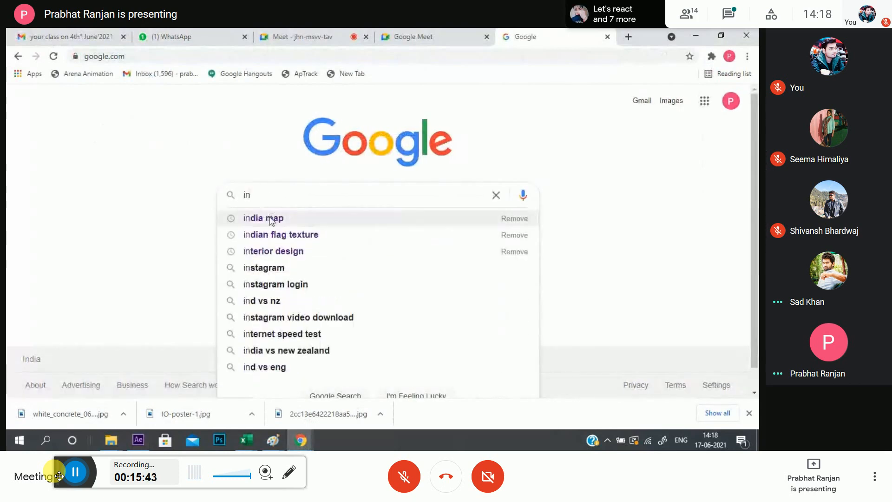
pyautogui.click(267, 217)
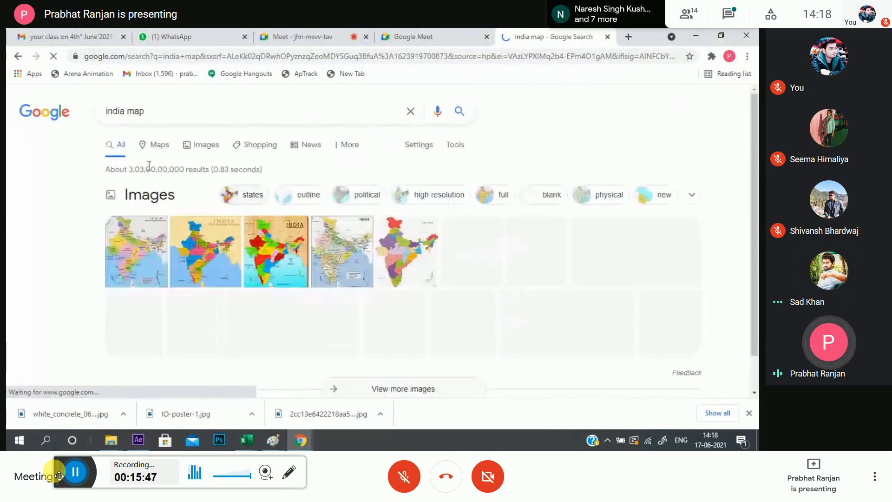
pyautogui.click(205, 145)
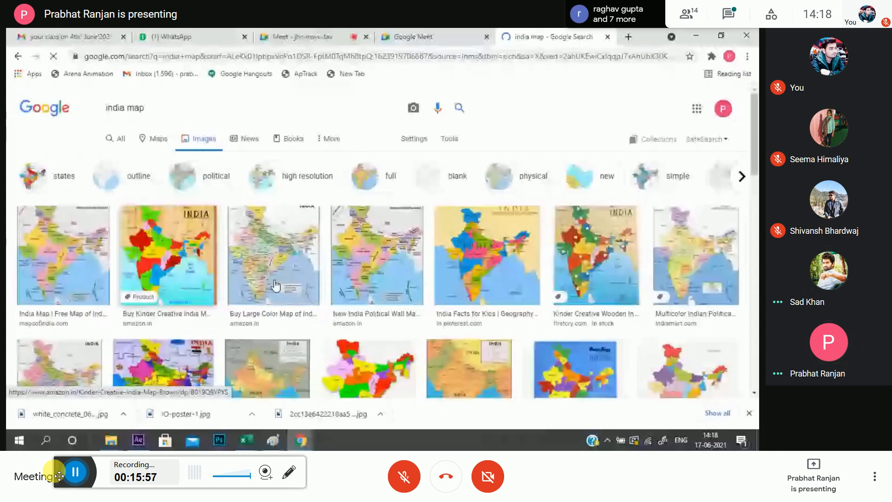
# - Browse the India map images and filter them to the Large size
pyautogui.scroll(-6, 275, 284)
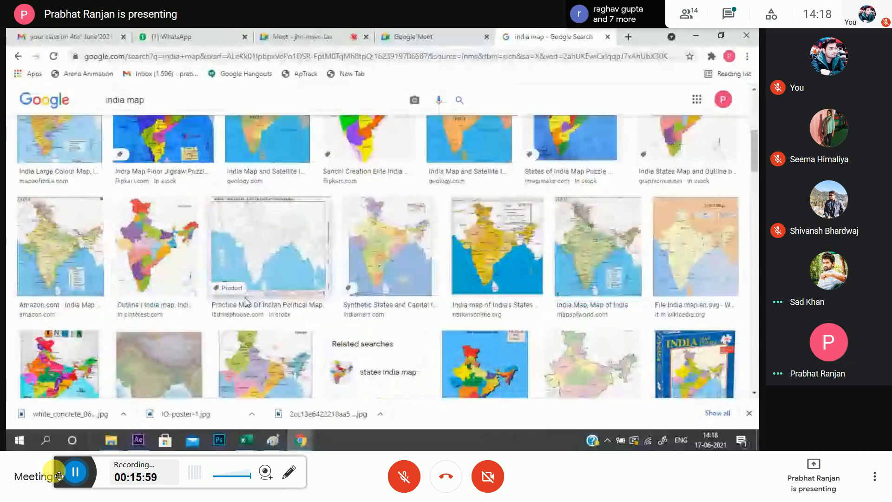
pyautogui.scroll(3, 524, 266)
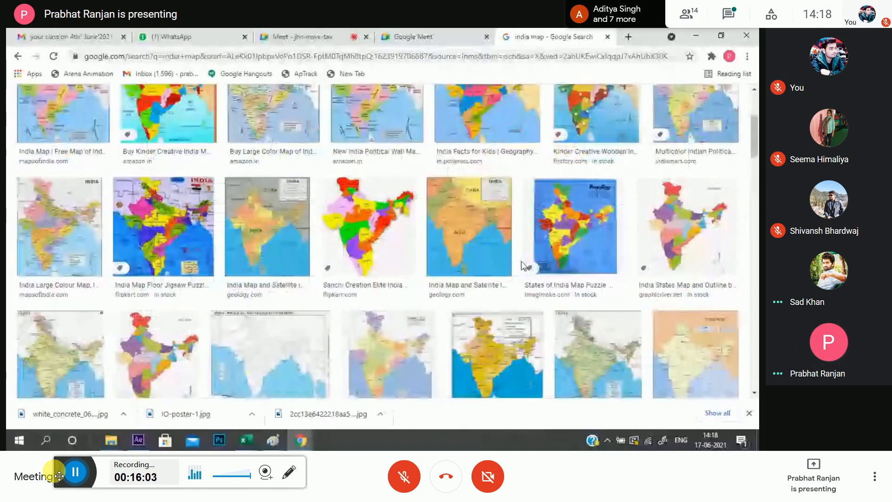
pyautogui.scroll(4, 524, 265)
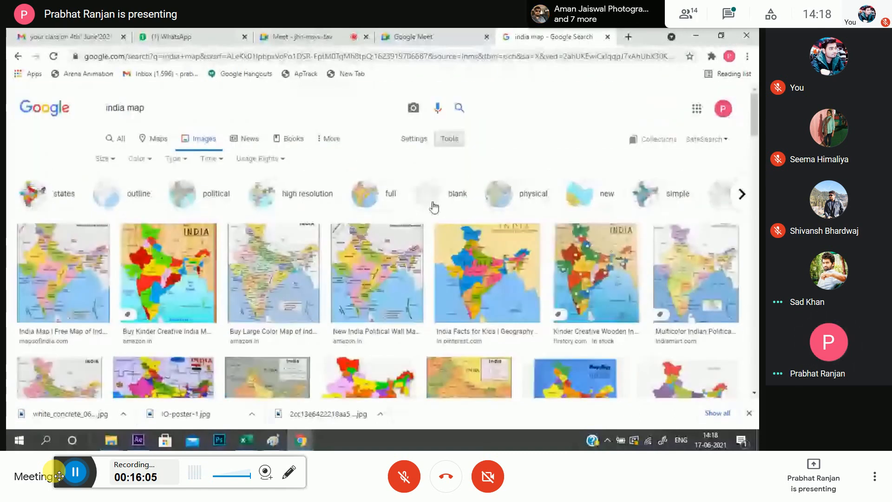
pyautogui.click(105, 158)
pyautogui.click(110, 197)
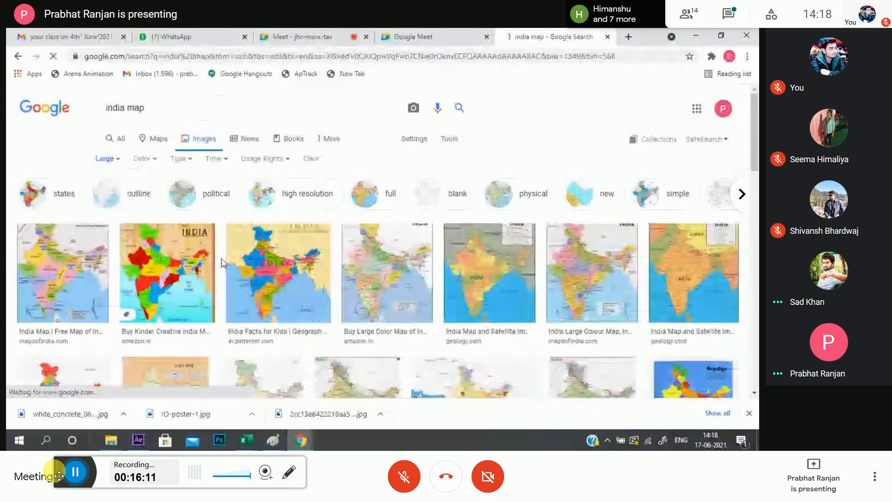
# - Open the orange India map from Geology.com and save it to the Desktop as the GIF image "india-map (1)"
pyautogui.scroll(-5, 223, 263)
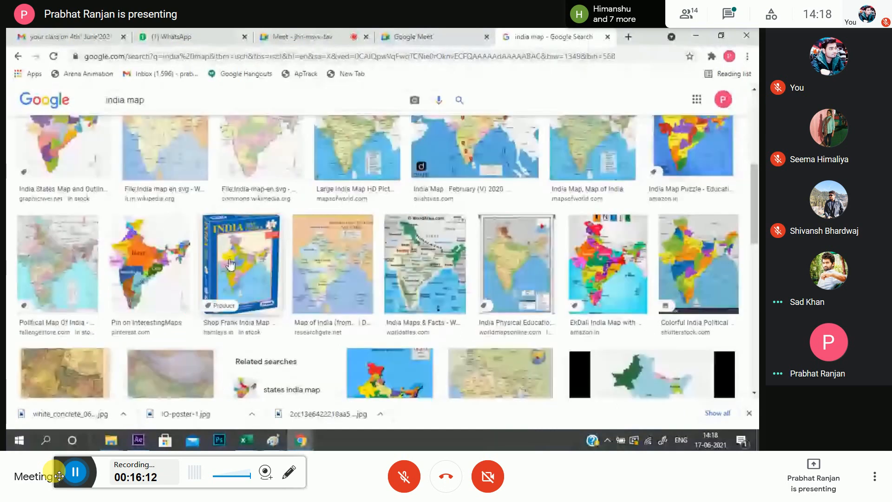
pyautogui.scroll(5, 231, 264)
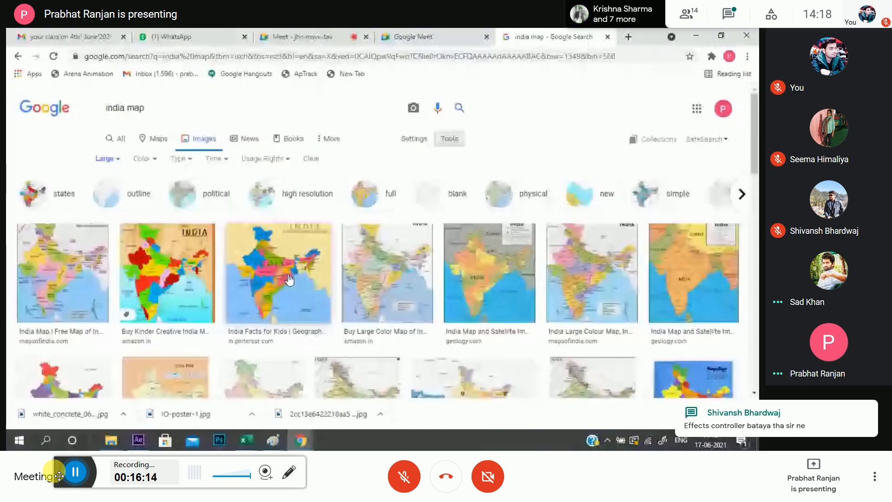
pyautogui.click(289, 280)
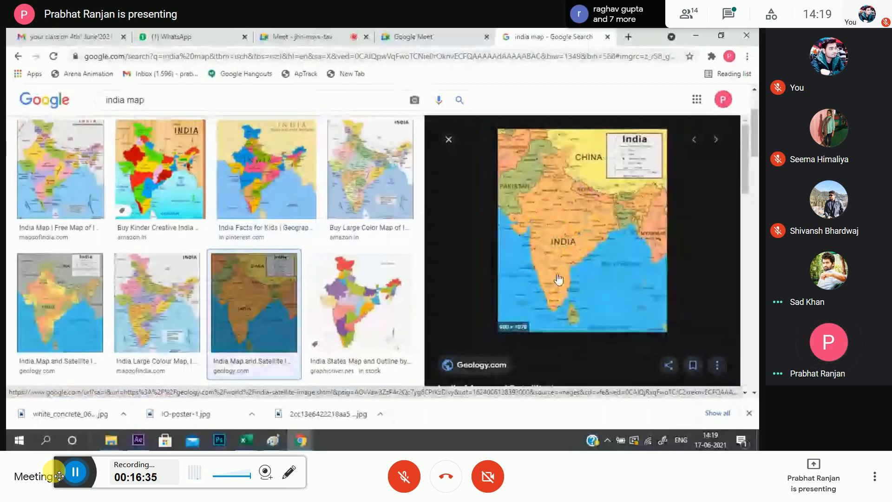
pyautogui.rightClick(557, 274)
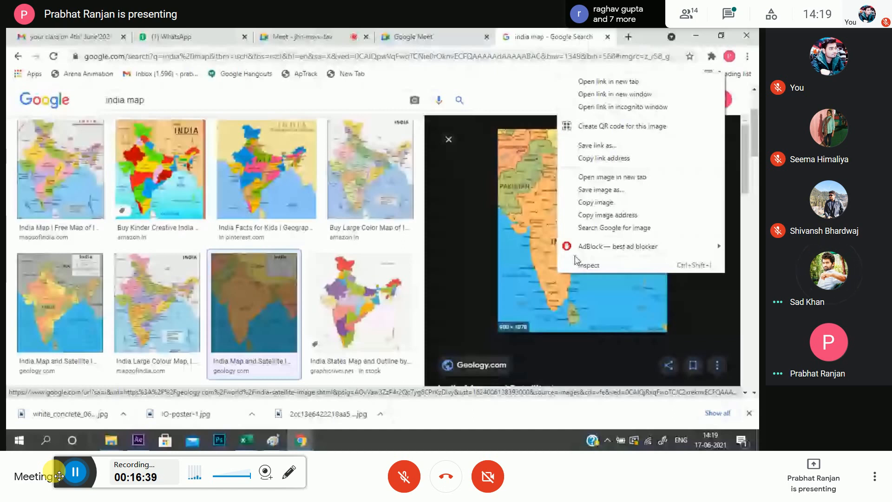
pyautogui.click(600, 189)
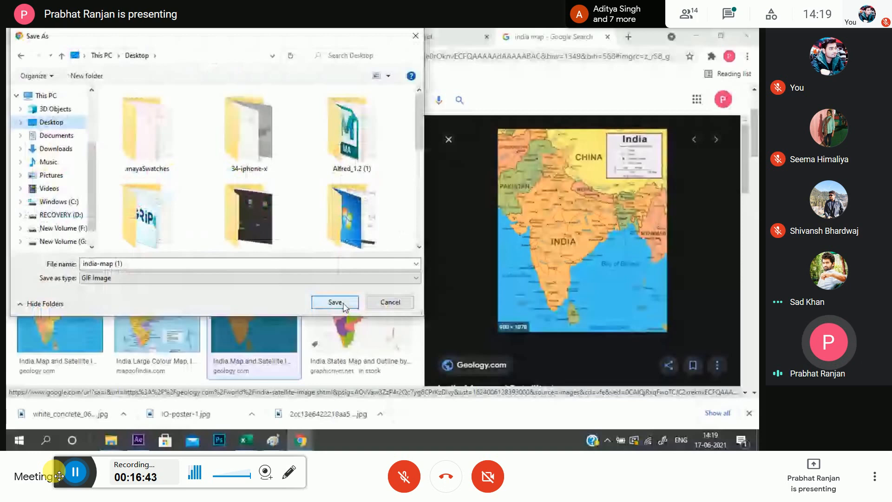
pyautogui.click(344, 307)
# - Return to After Effects and start a new project, discarding the unsaved changes of the current one
pyautogui.click(695, 35)
pyautogui.click(32, 45)
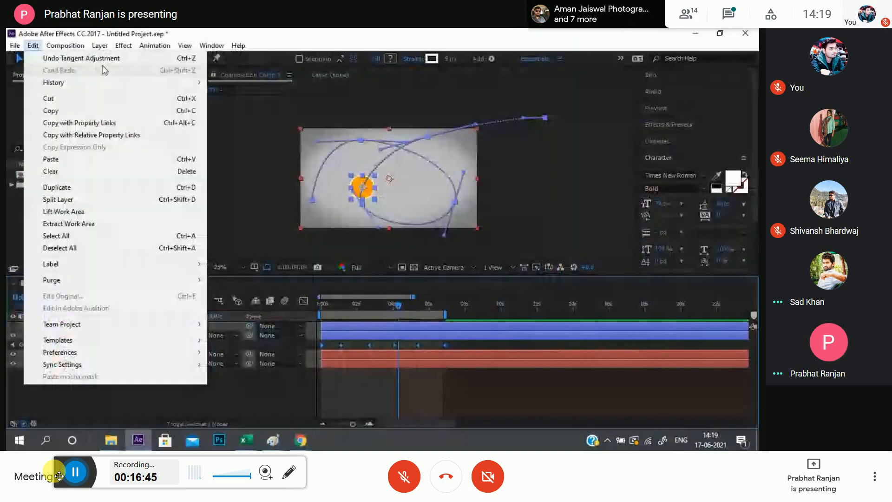
pyautogui.click(282, 186)
pyautogui.click(282, 186)
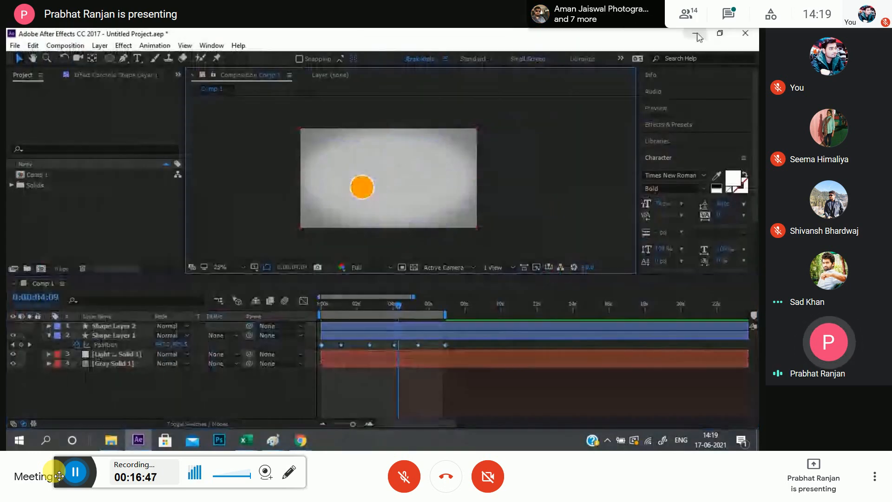
pyautogui.click(15, 45)
pyautogui.moveTo(46, 56)
pyautogui.click(246, 58)
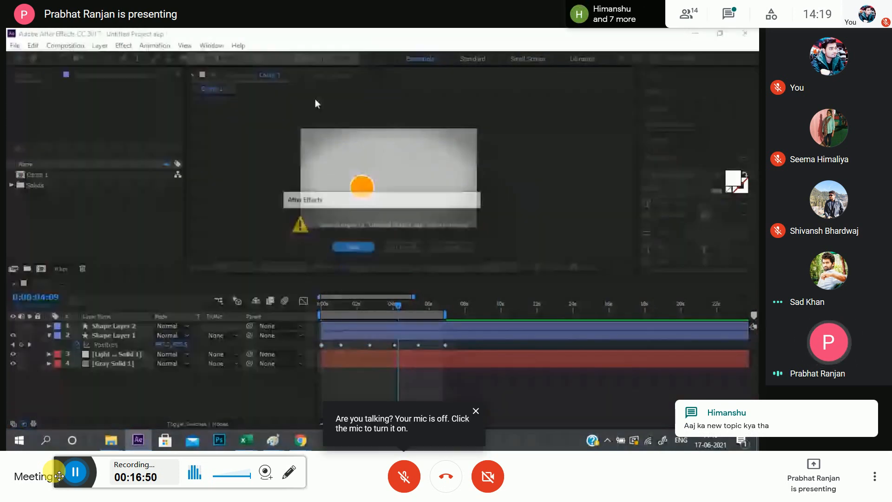
pyautogui.click(396, 251)
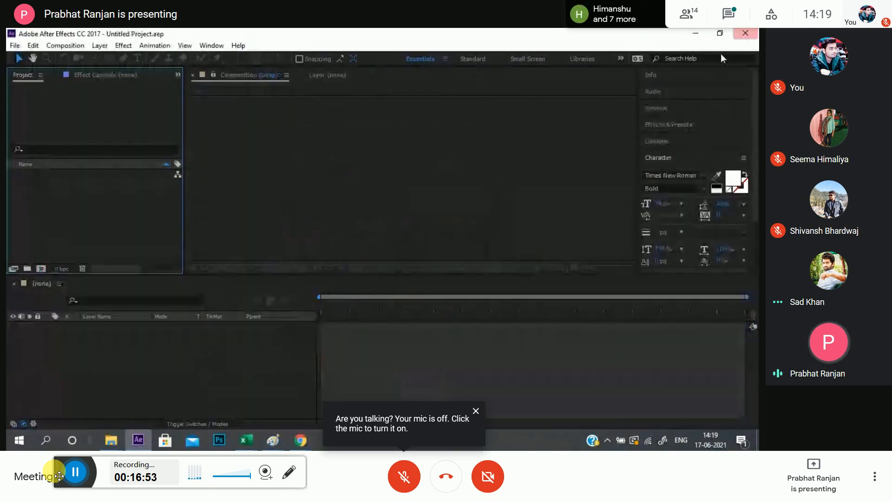
# - Import india-map (1).gif from the Desktop into the project and create a composition from it
pyautogui.click(695, 34)
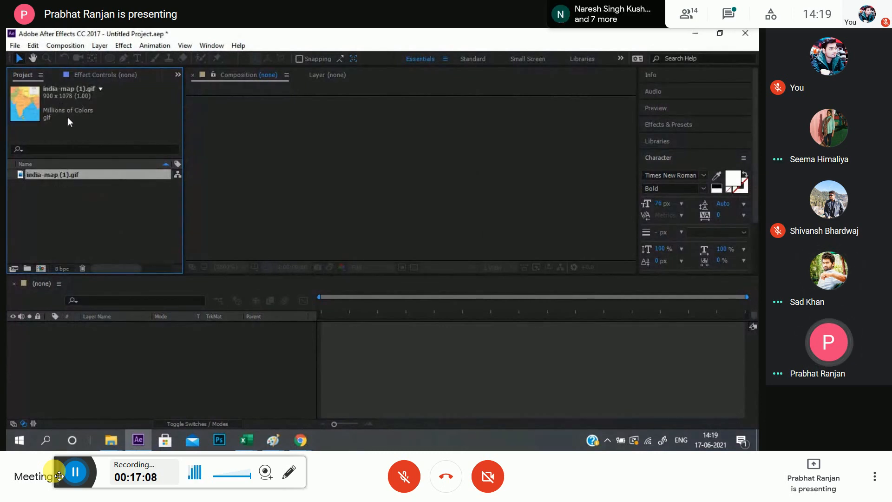
pyautogui.click(49, 179)
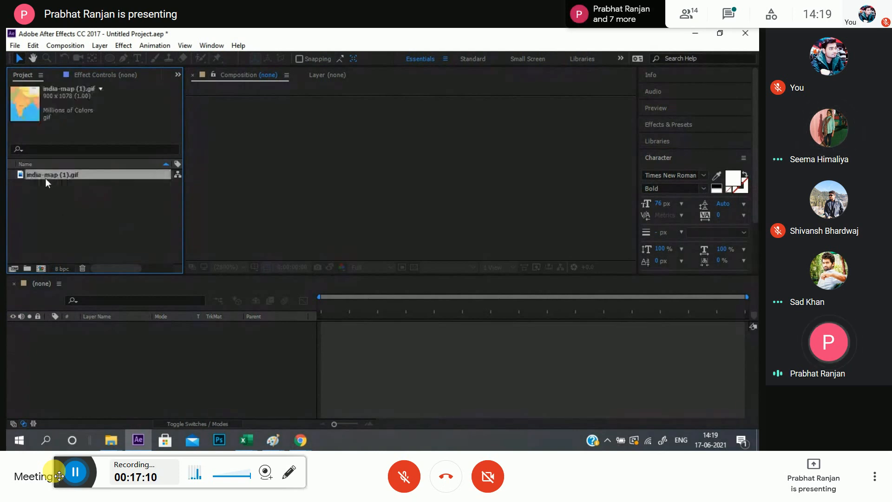
pyautogui.moveTo(45, 177); pyautogui.dragTo(41, 269)
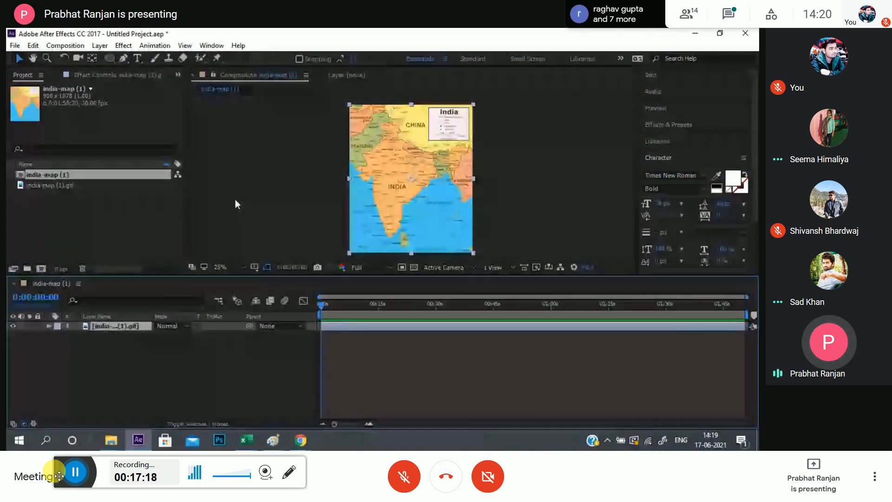
# - Inspect the southern part of the India map in the composition at up to 100% magnification
pyautogui.click(498, 167)
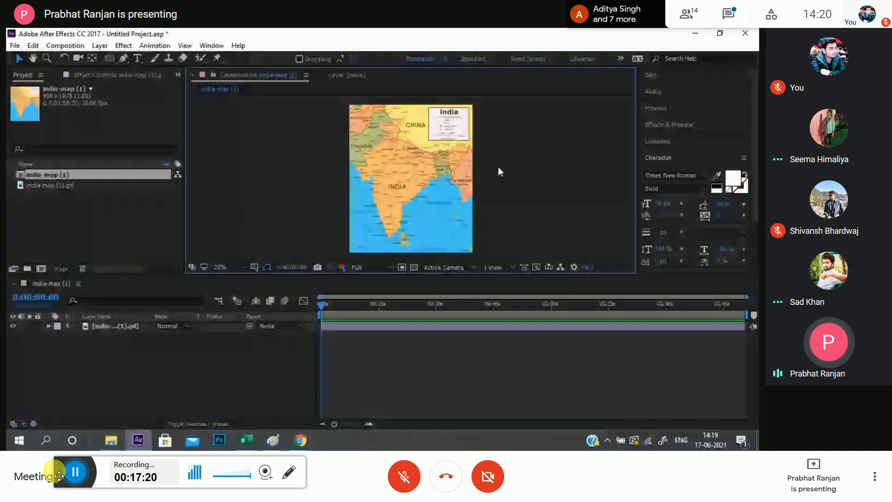
pyautogui.scroll(3, 498, 166)
pyautogui.press('space')
pyautogui.moveTo(438, 148); pyautogui.dragTo(439, 164)
pyautogui.click(153, 346)
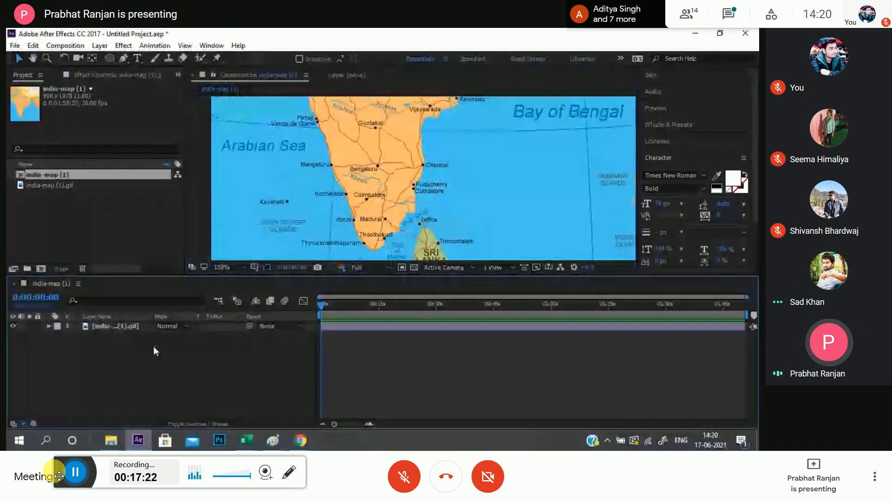
pyautogui.scroll(-2, 353, 174)
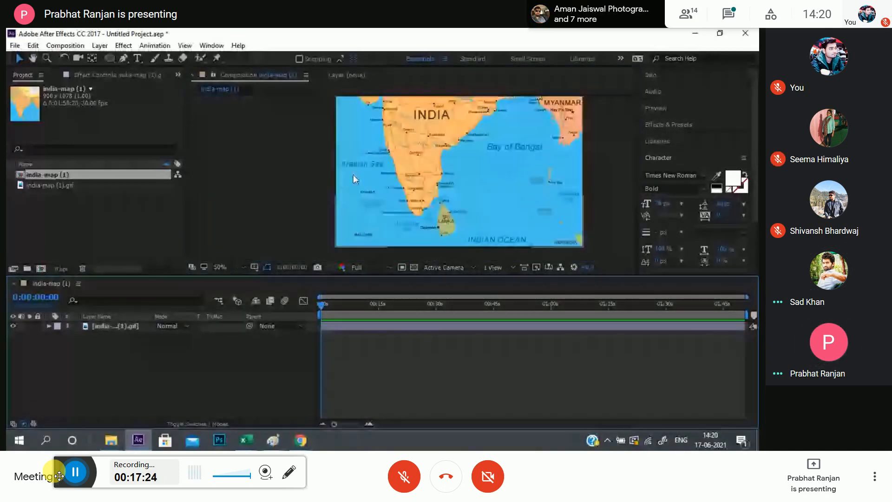
# - Draw a small circle with the Ellipse tool at India's southern tip, just beside Thiruvananthapuram
pyautogui.scroll(2, 353, 174)
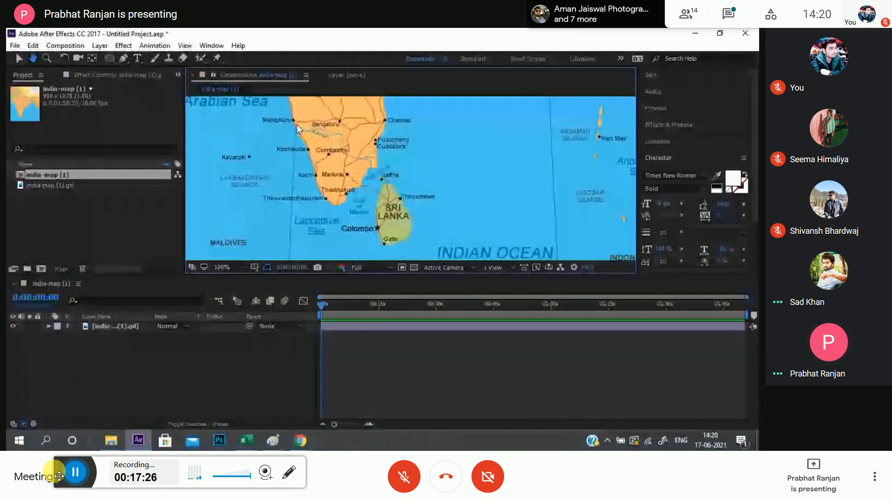
pyautogui.press('q')
pyautogui.scroll(4, 317, 187)
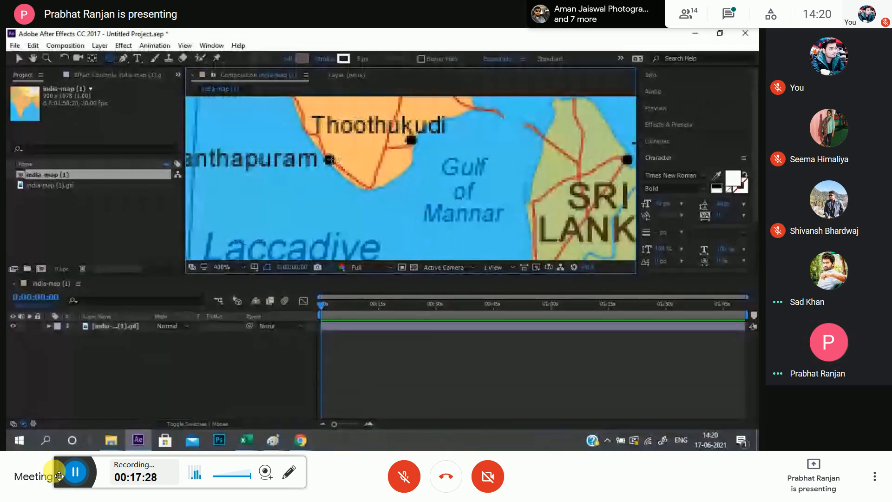
pyautogui.moveTo(328, 156); pyautogui.dragTo(389, 215)
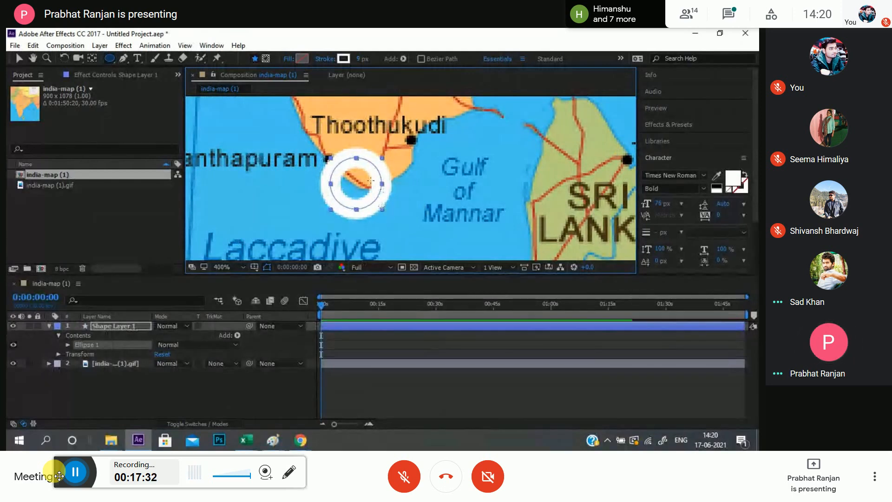
pyautogui.scroll(-6, 286, 177)
pyautogui.scroll(4, 286, 177)
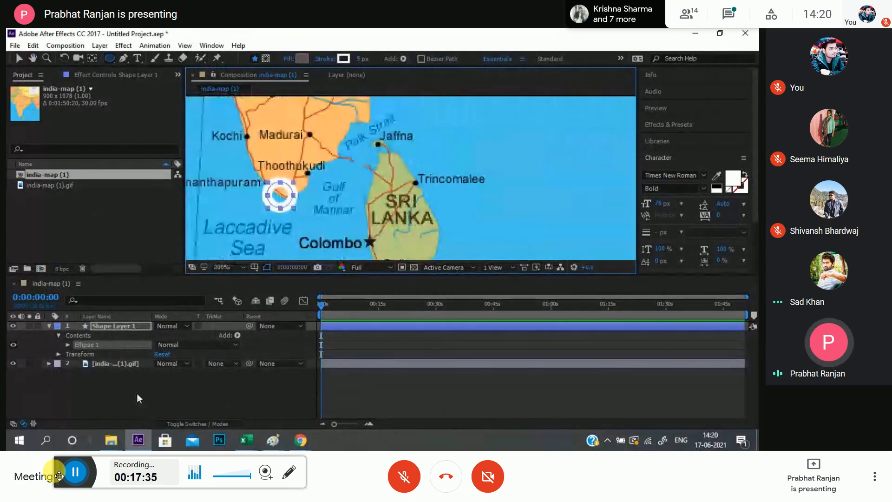
# - Give the circle on Shape Layer 1 a solid fill in red FF002A
pyautogui.click(116, 316)
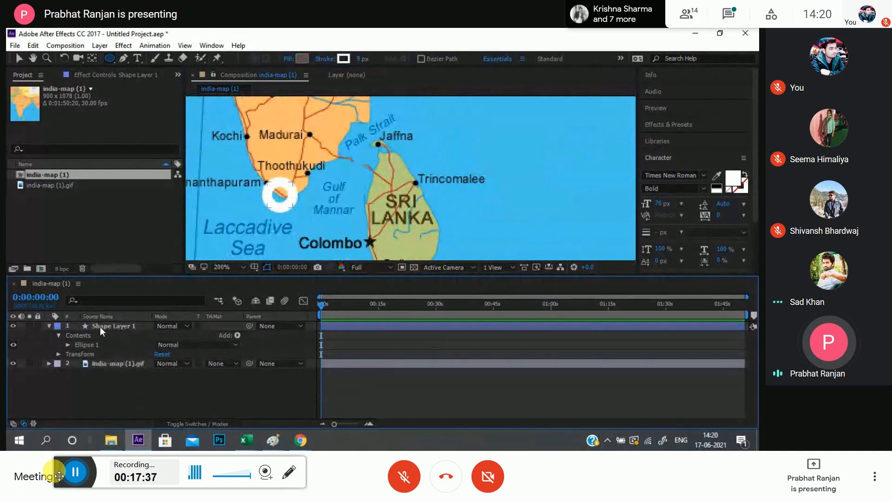
pyautogui.click(100, 327)
pyautogui.moveTo(290, 192); pyautogui.dragTo(287, 190)
pyautogui.scroll(2, 286, 190)
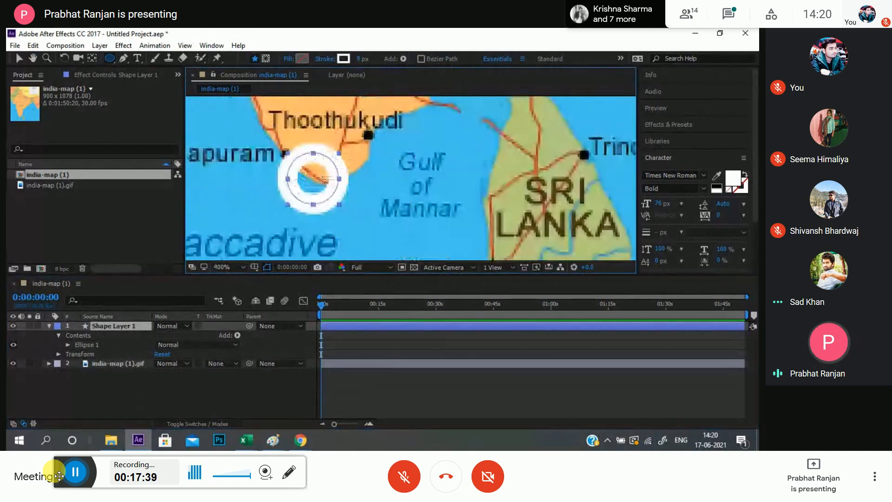
pyautogui.click(300, 60)
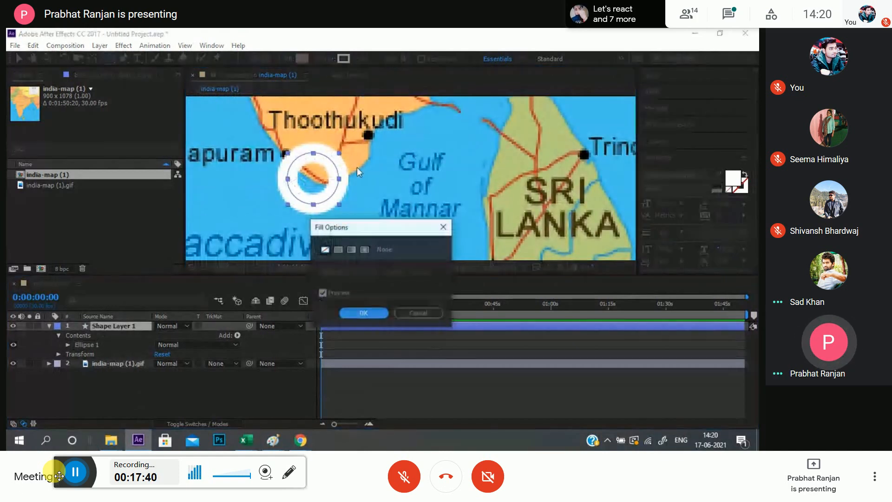
pyautogui.click(338, 250)
pyautogui.click(366, 315)
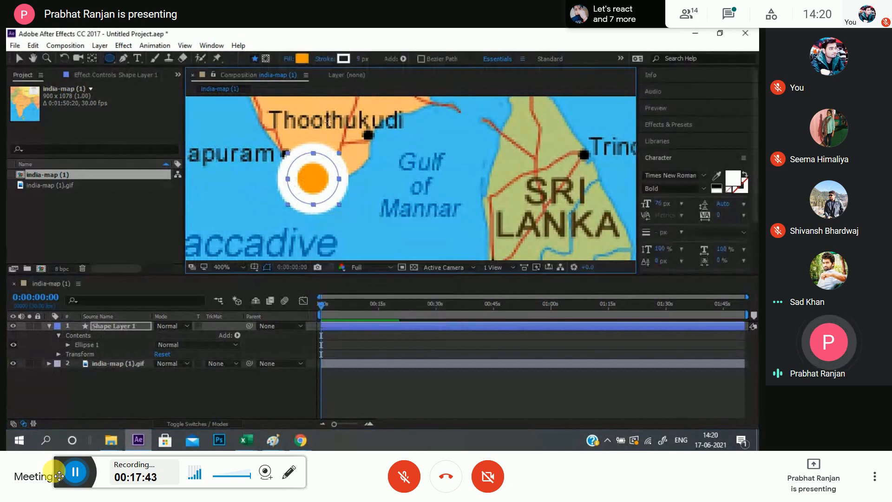
pyautogui.click(302, 59)
pyautogui.click(619, 59)
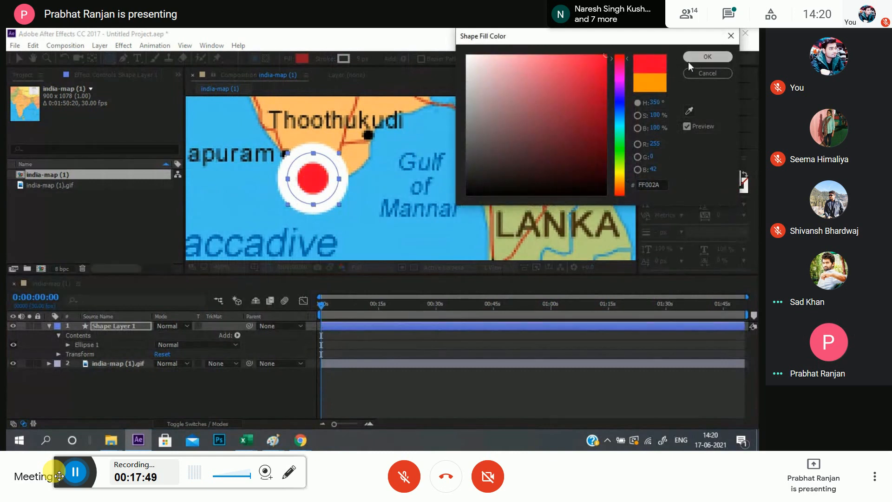
pyautogui.click(689, 60)
# - Set the circle's stroke to None
pyautogui.click(328, 59)
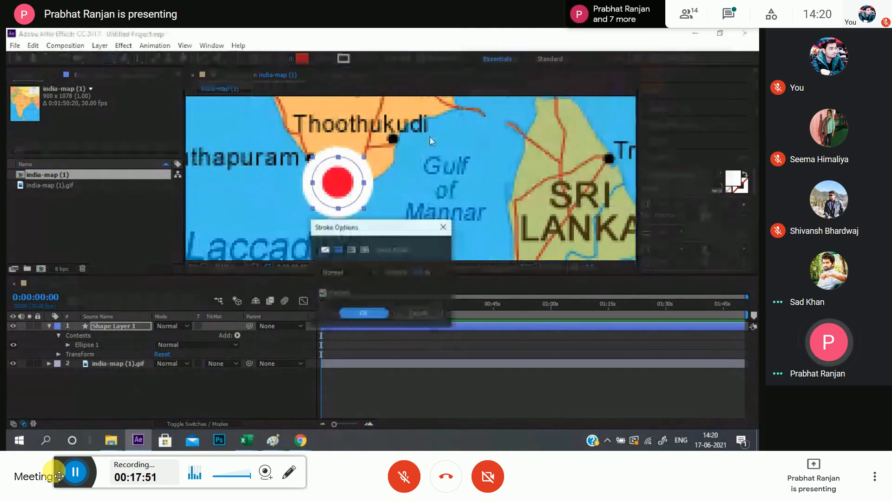
pyautogui.click(325, 250)
pyautogui.click(363, 314)
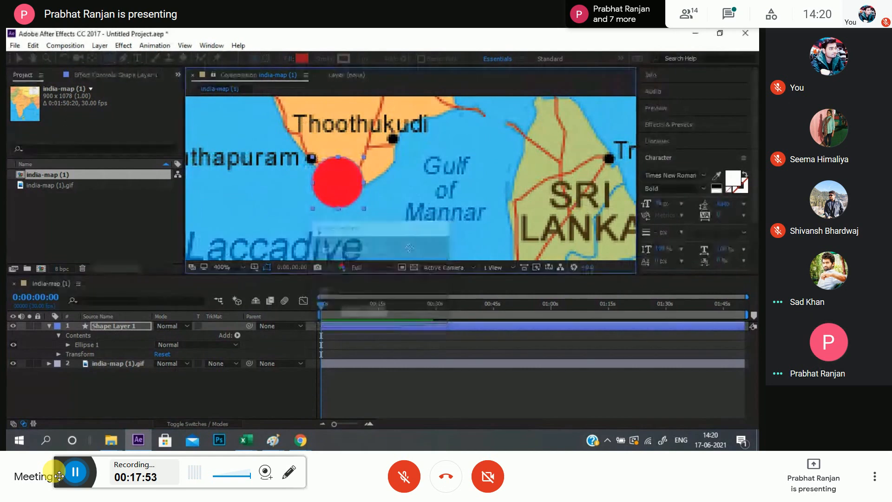
pyautogui.scroll(-2, 206, 220)
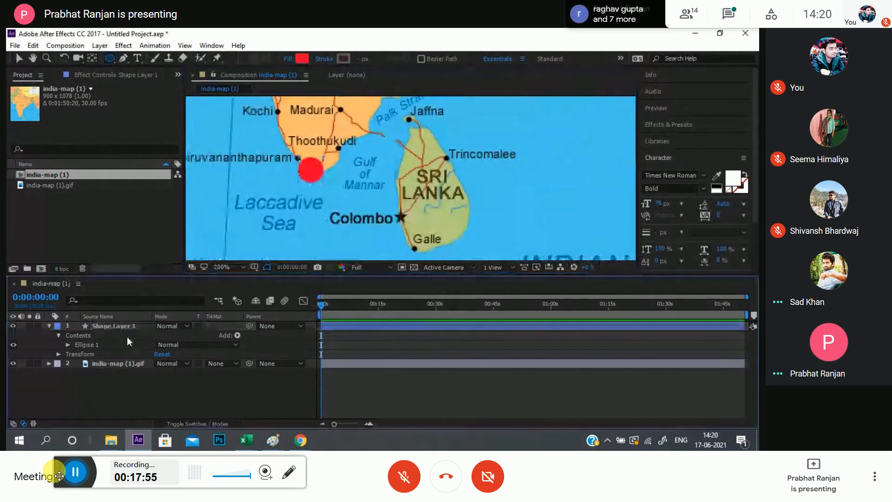
# - Move the red circle onto the Thiruvananthapuram city dot with the Selection tool
pyautogui.scroll(-2, 335, 219)
pyautogui.scroll(2, 335, 222)
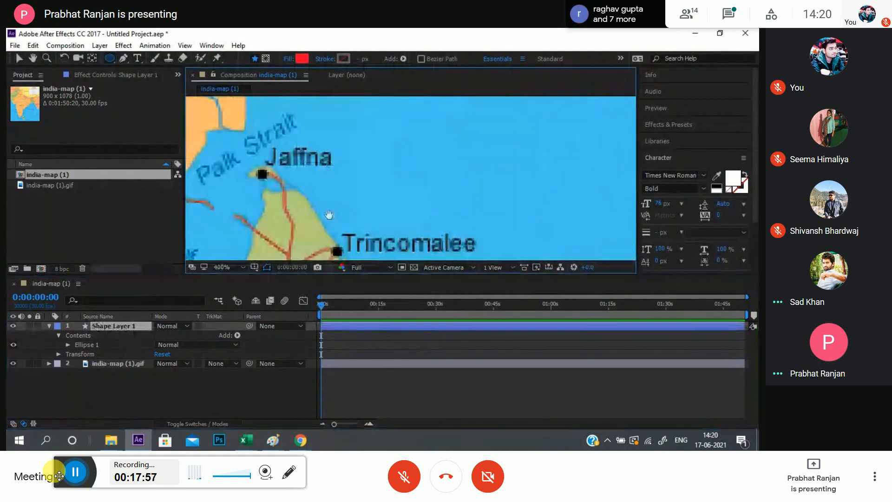
pyautogui.moveTo(328, 215); pyautogui.dragTo(446, 192)
pyautogui.moveTo(235, 214); pyautogui.dragTo(466, 120)
pyautogui.scroll(1, 417, 178)
pyautogui.moveTo(416, 178); pyautogui.dragTo(417, 197)
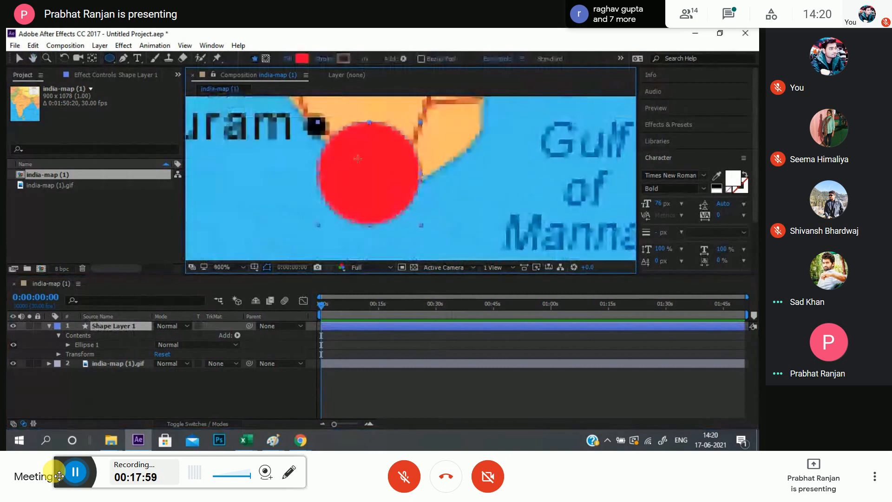
pyautogui.click(21, 57)
pyautogui.moveTo(371, 160); pyautogui.dragTo(330, 125)
pyautogui.scroll(-2, 349, 177)
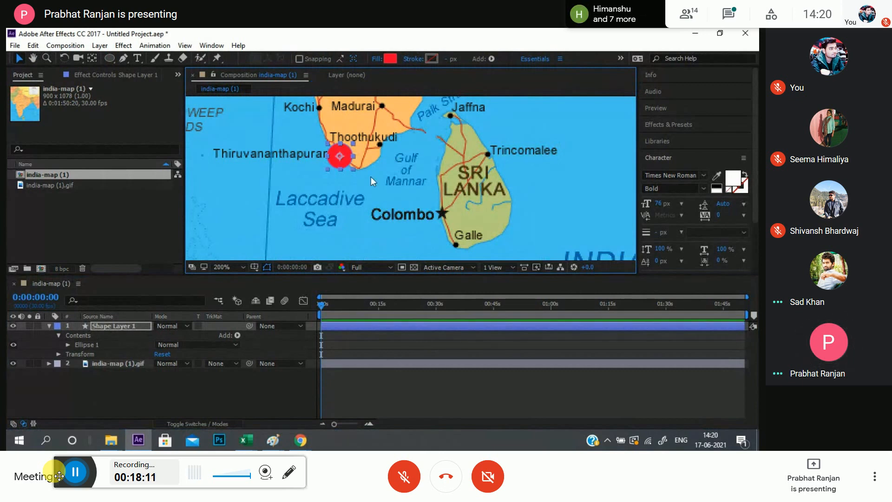
# - Scale Shape Layer 1 down to 72% so the red circle better fits the city dot
pyautogui.scroll(-4, 371, 176)
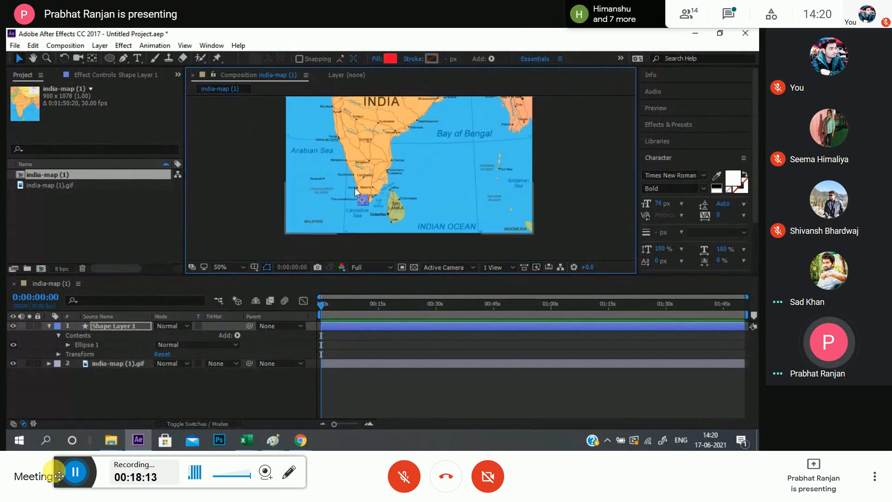
pyautogui.scroll(2, 355, 187)
pyautogui.click(122, 325)
pyautogui.press('s')
pyautogui.moveTo(191, 335); pyautogui.dragTo(178, 336)
pyautogui.click(178, 360)
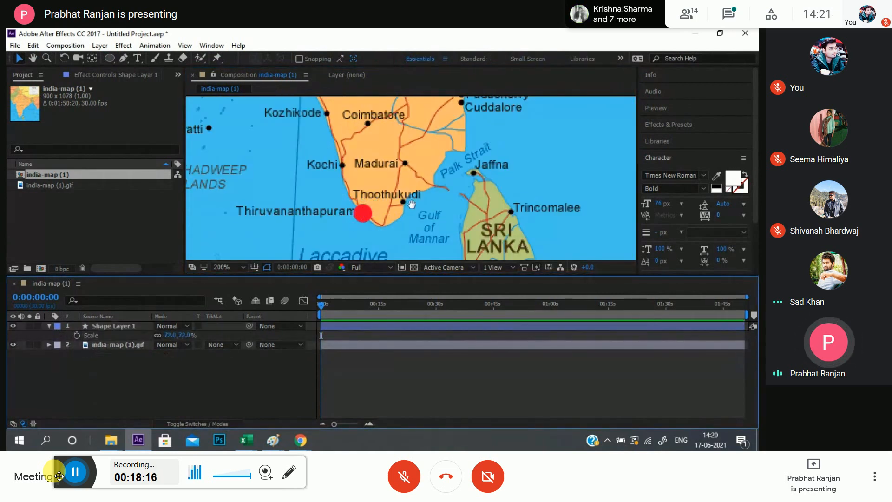
pyautogui.moveTo(411, 204); pyautogui.dragTo(410, 206)
pyautogui.scroll(-4, 409, 206)
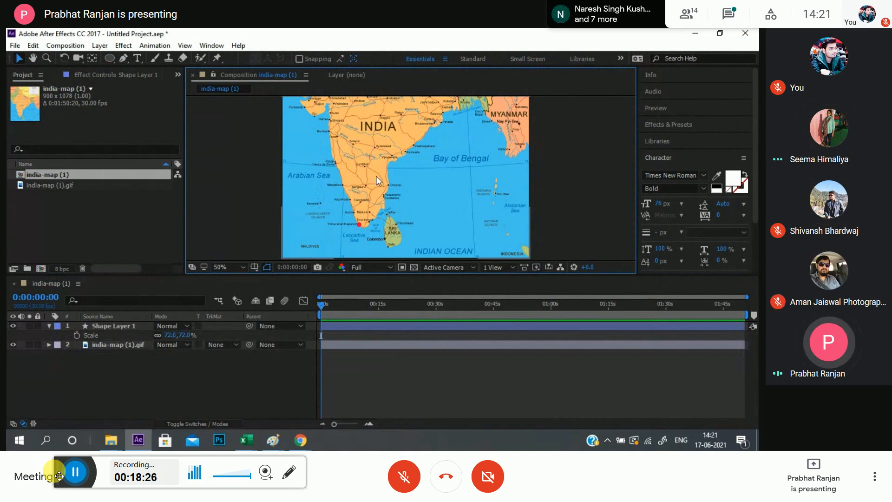
# - Examine the transform properties of Shape Layer 1
pyautogui.scroll(4, 371, 206)
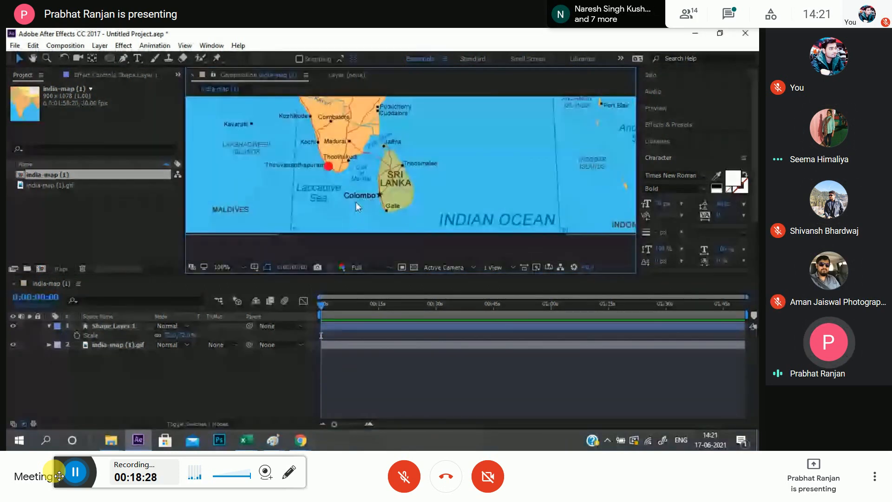
pyautogui.moveTo(368, 195); pyautogui.dragTo(403, 235)
pyautogui.click(109, 327)
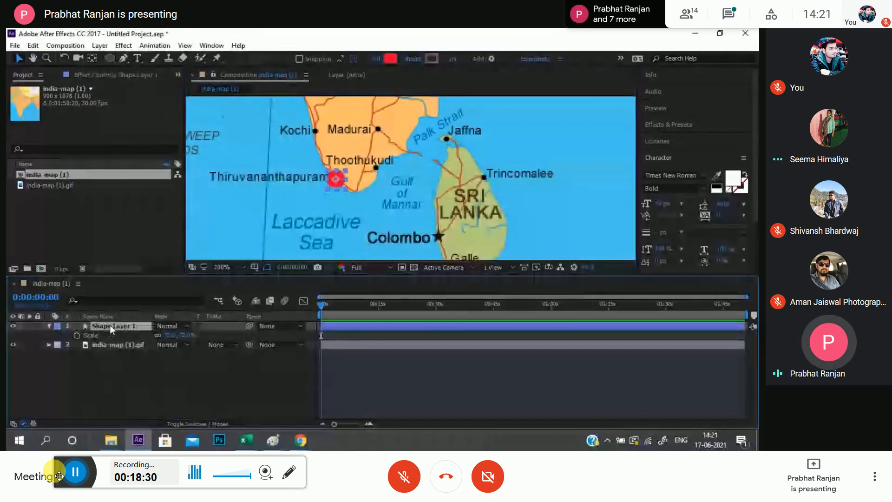
pyautogui.click(48, 325)
pyautogui.click(49, 325)
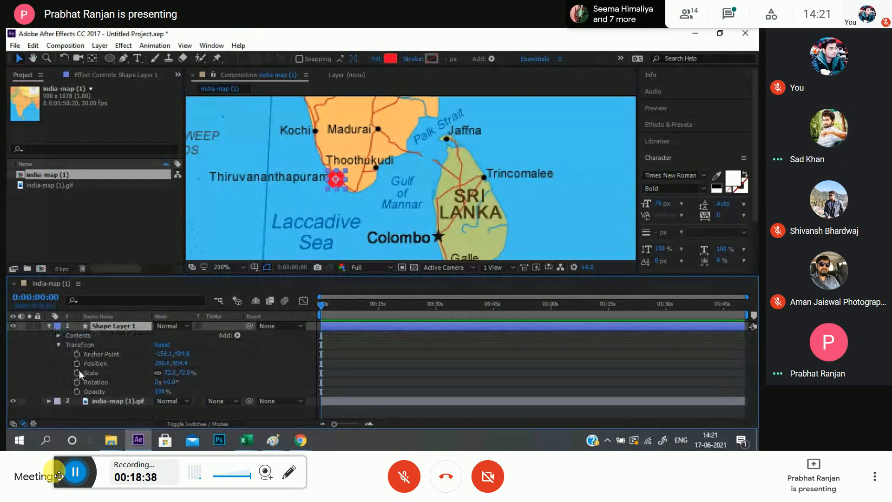
pyautogui.click(58, 345)
pyautogui.click(59, 344)
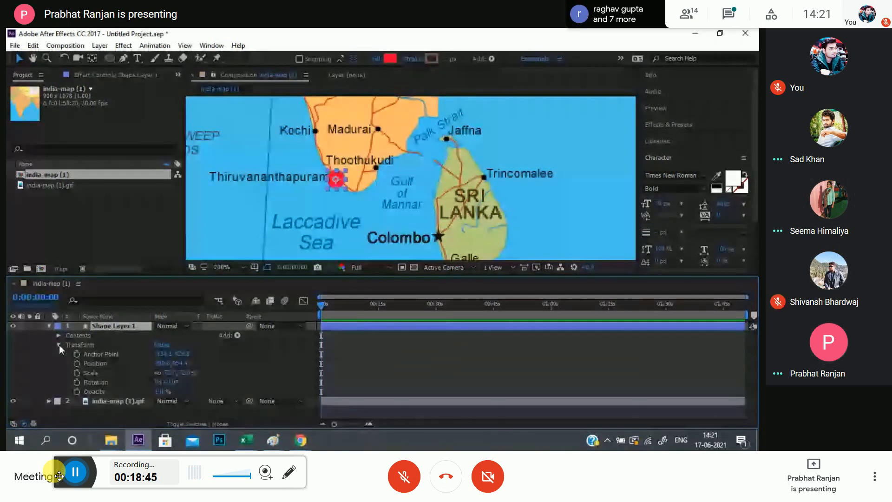
# - Look at the India map in Chrome's Google image results and return to After Effects
pyautogui.click(302, 446)
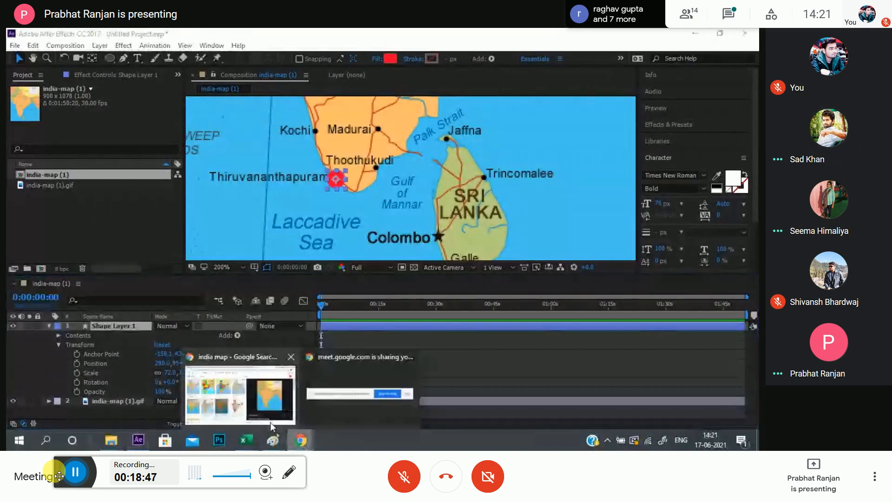
pyautogui.click(262, 411)
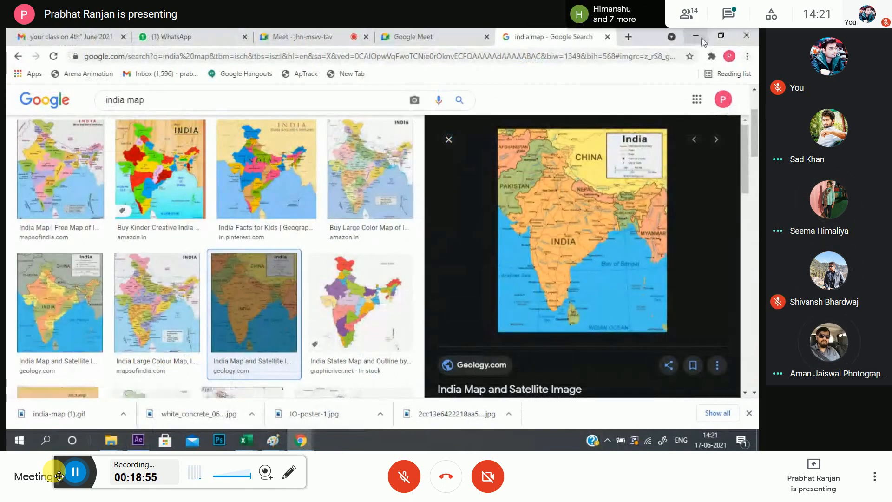
pyautogui.click(702, 41)
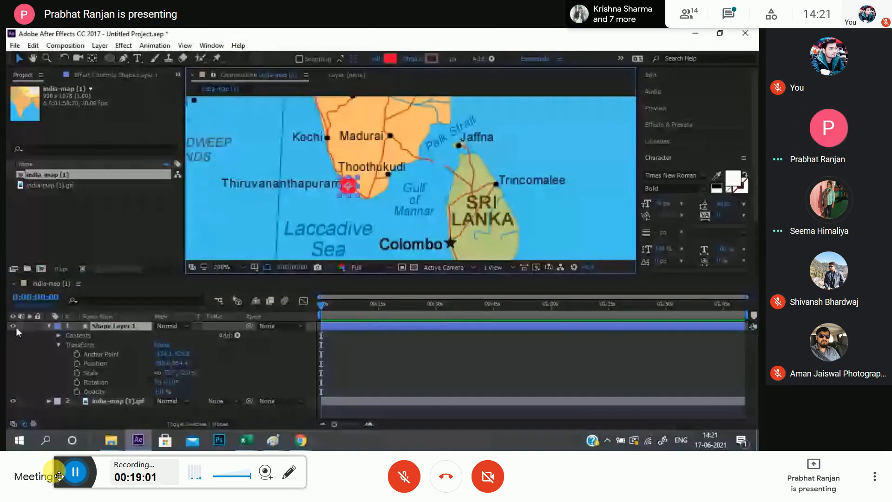
# - Add a Scale keyframe of 0% at 0:00:00:00 in Ellipse 1's own transform properties
pyautogui.click(58, 344)
pyautogui.click(58, 335)
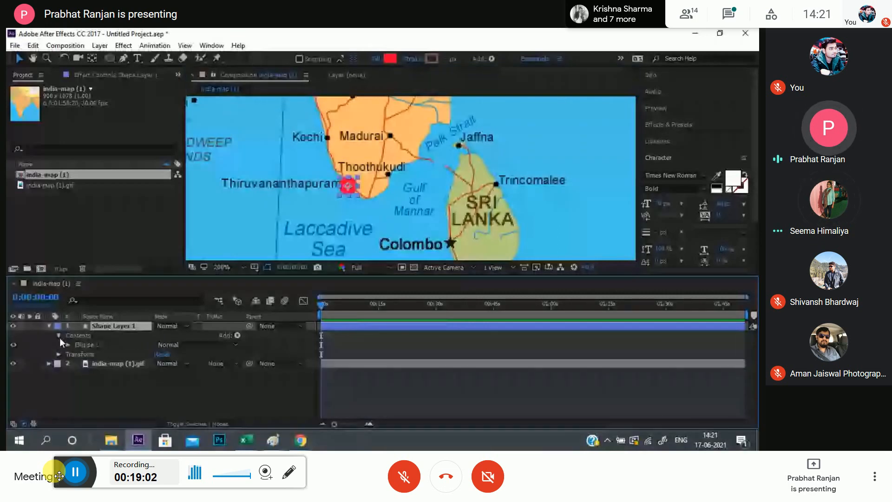
pyautogui.click(68, 345)
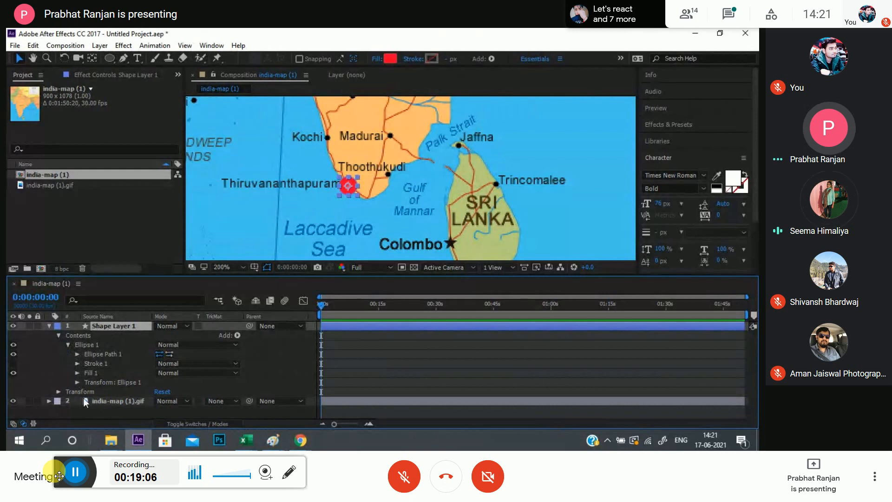
pyautogui.click(77, 381)
pyautogui.scroll(-2, 139, 394)
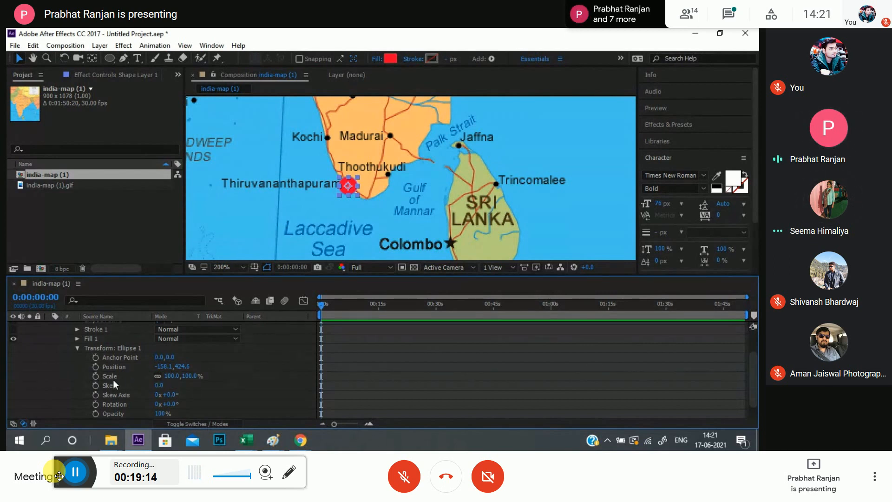
pyautogui.click(96, 376)
pyautogui.click(189, 375)
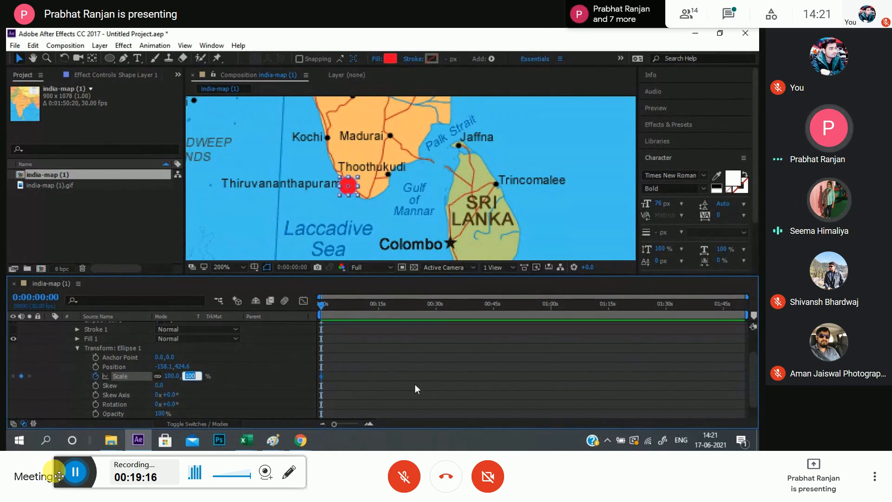
pyautogui.write('0')
pyautogui.press('Return')
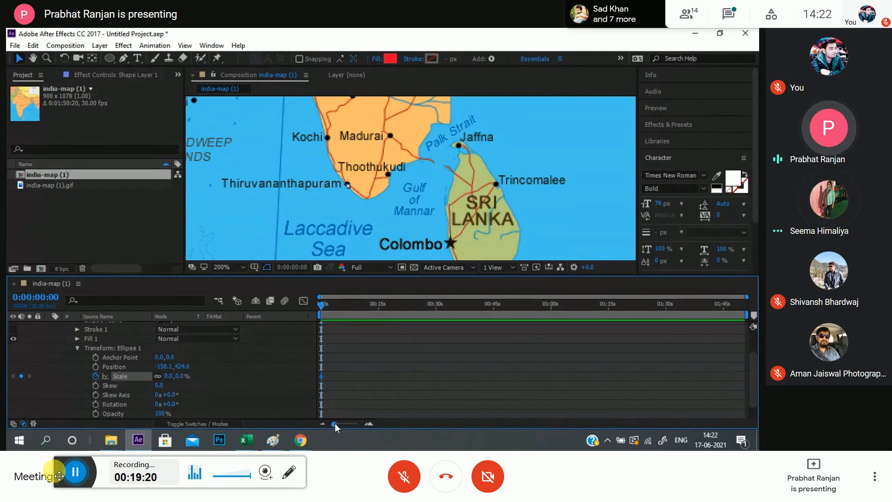
# - Set the india-map (1) composition's duration to 0:00:30:20
pyautogui.moveTo(335, 423); pyautogui.dragTo(356, 421)
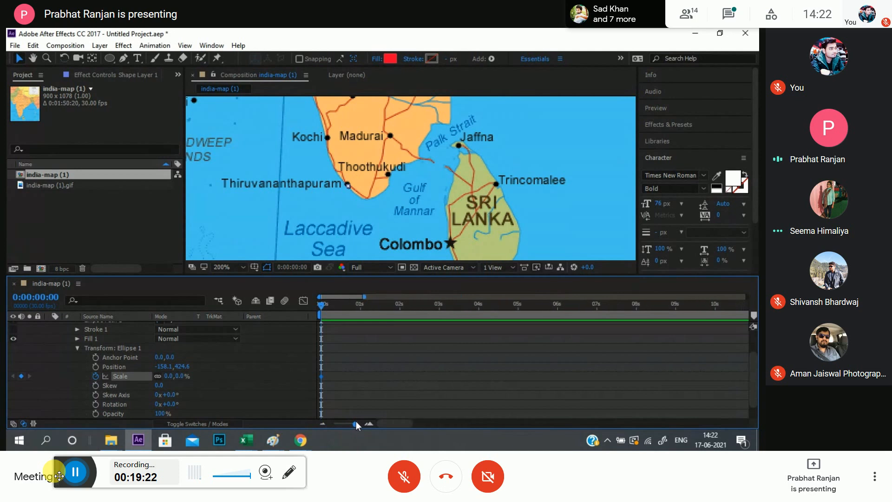
pyautogui.click(59, 45)
pyautogui.click(80, 74)
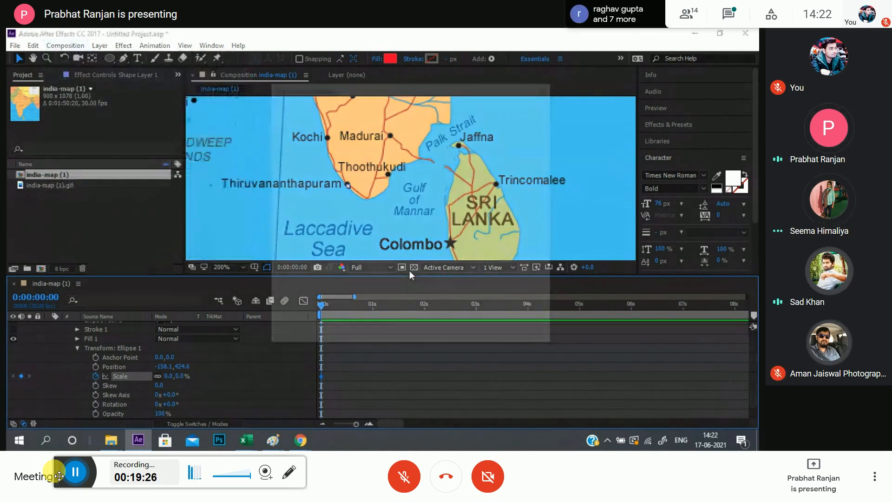
pyautogui.click(356, 276)
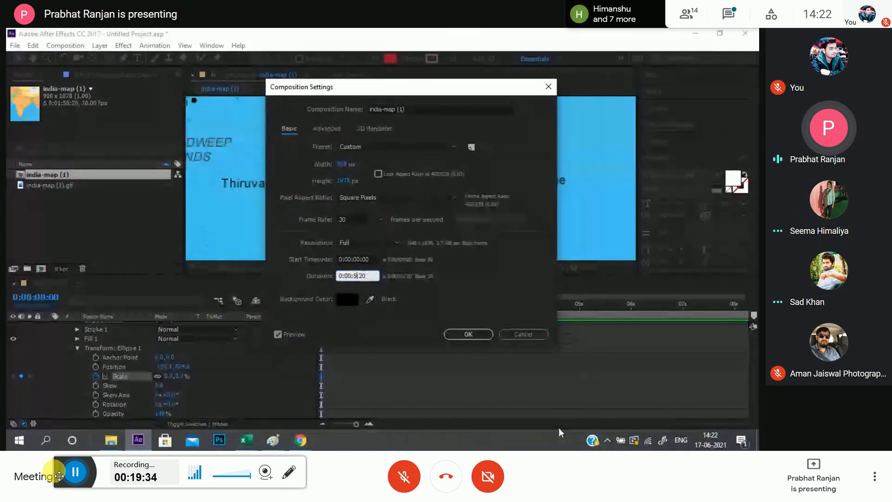
pyautogui.press('BackSpace')
pyautogui.write('30')
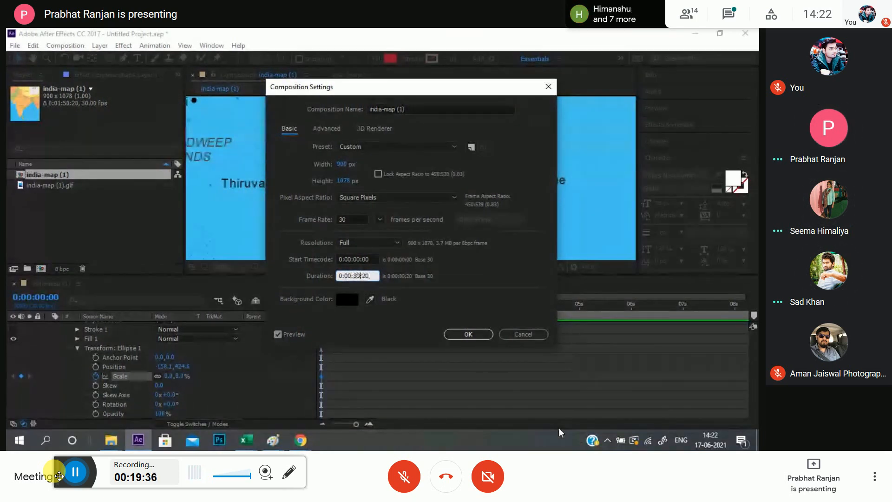
pyautogui.click(468, 334)
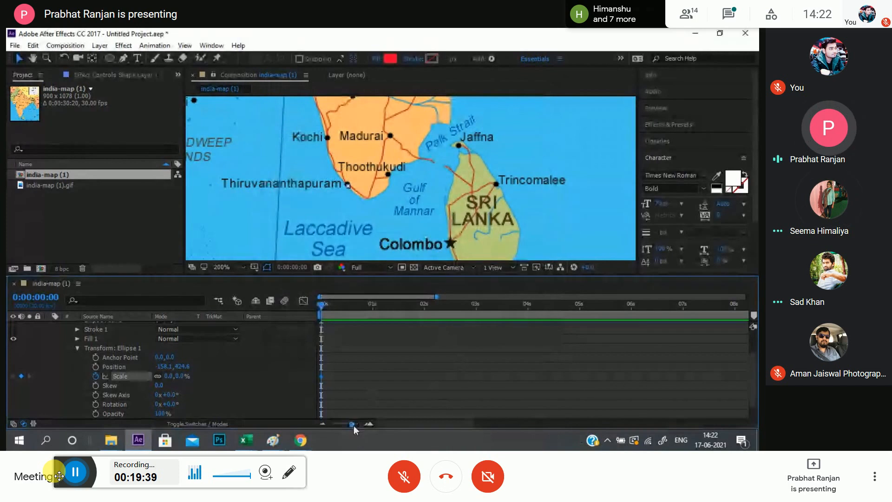
# - Add a 100% Scale keyframe at 0:00:00:10 in Ellipse 1's transform properties on Shape Layer 1
pyautogui.moveTo(352, 424); pyautogui.dragTo(357, 424)
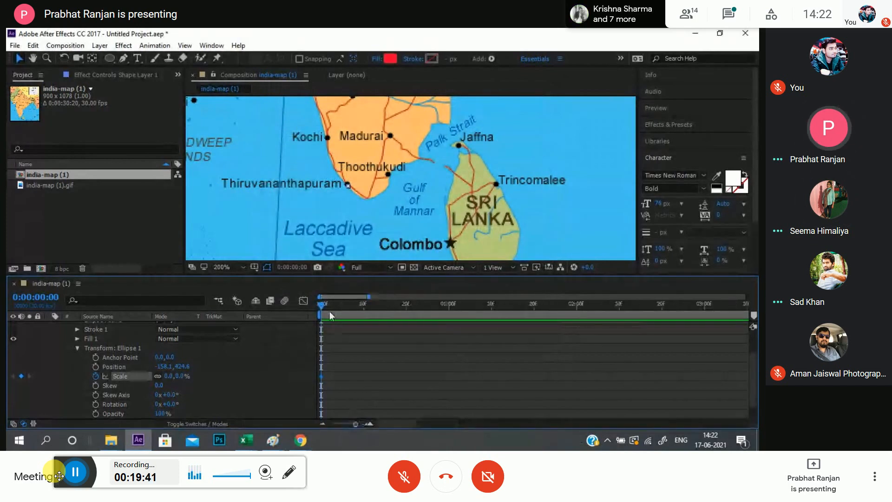
pyautogui.moveTo(333, 305); pyautogui.dragTo(365, 305)
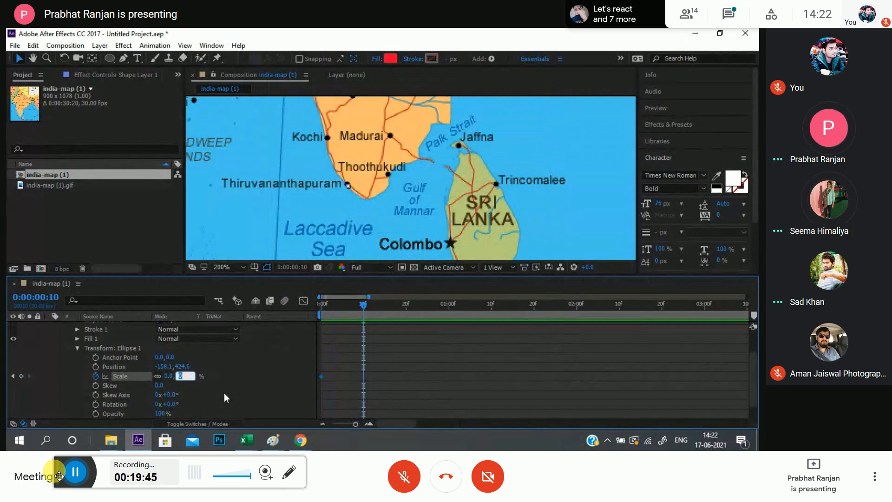
pyautogui.write('100')
pyautogui.press('Return')
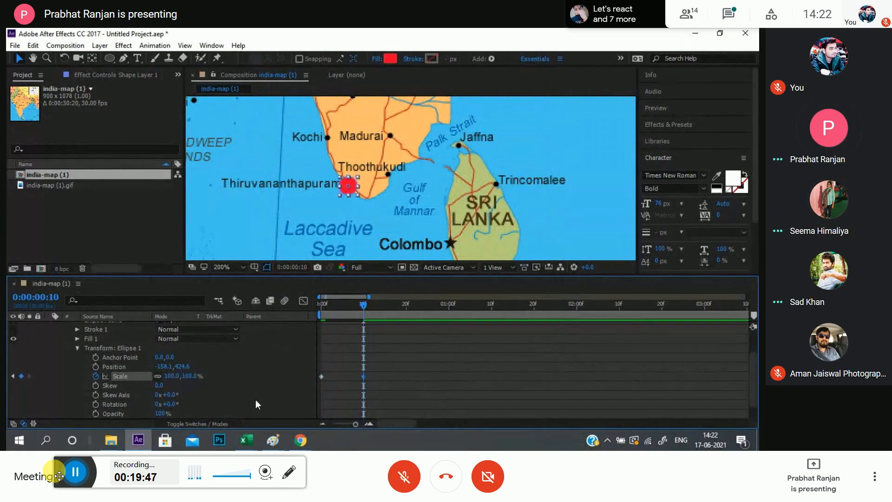
# - Add a Scale keyframe of 0% at 0:00:00:20 to Ellipse 1 so the marker shrinks again
pyautogui.click(411, 311)
pyautogui.click(408, 310)
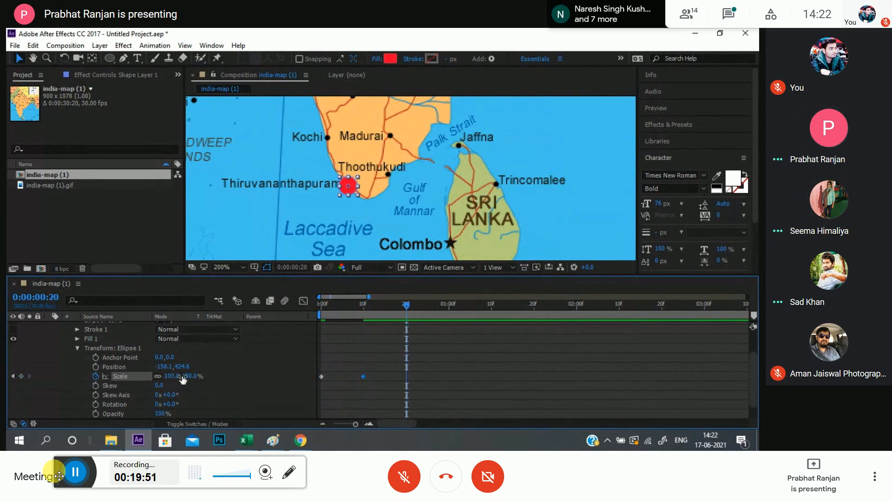
pyautogui.write('0')
pyautogui.press('Return')
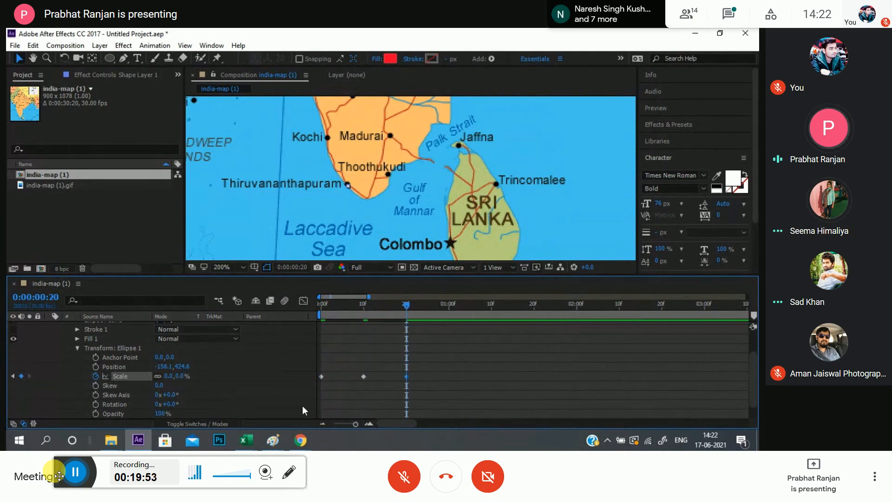
# - Preview the red marker's growing and shrinking animation, then return to 0:00:00:00
pyautogui.press('space')
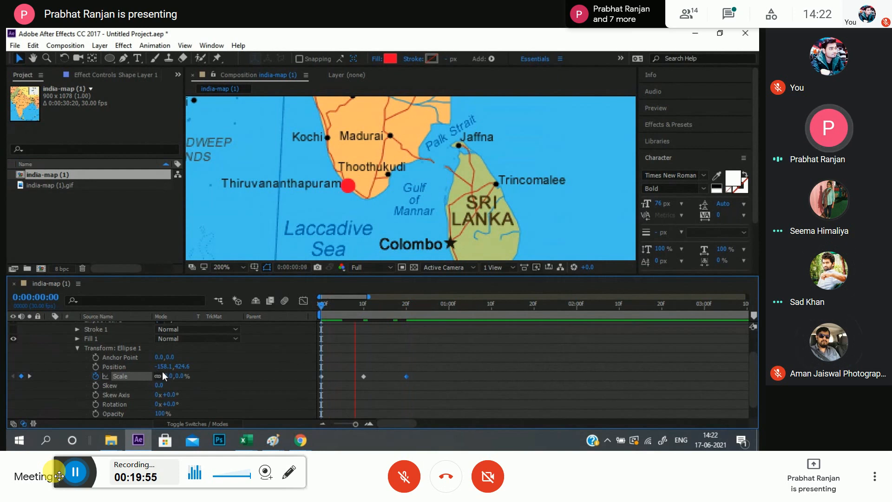
pyautogui.press('space')
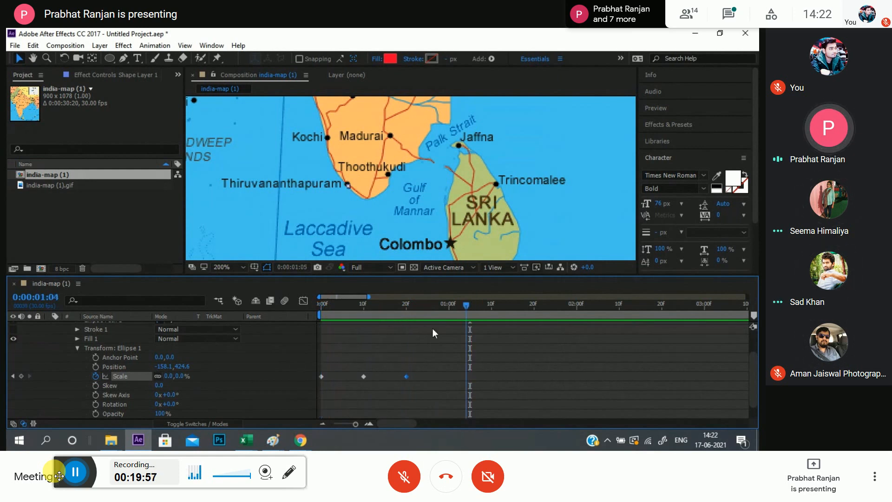
pyautogui.press('Home')
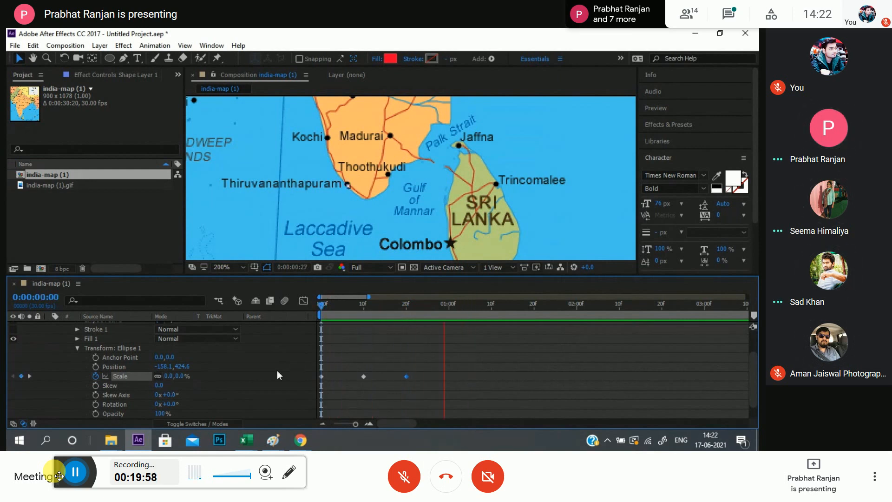
pyautogui.press('space')
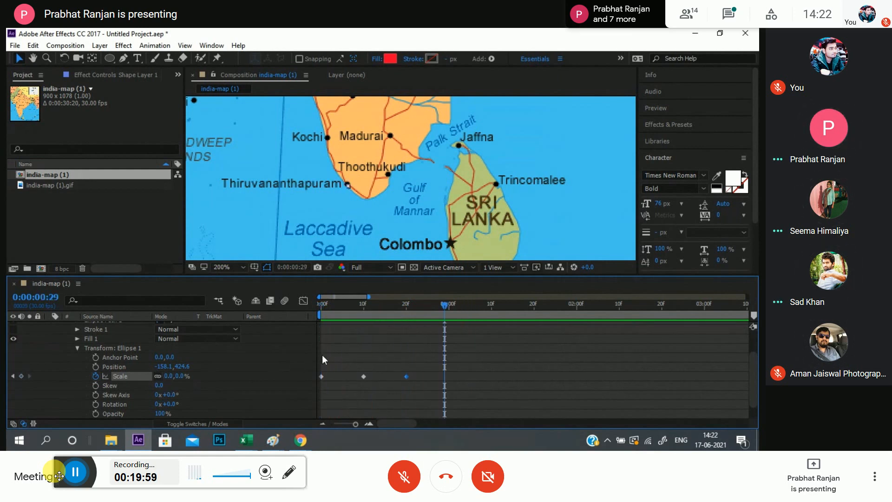
pyautogui.moveTo(447, 307); pyautogui.dragTo(200, 376)
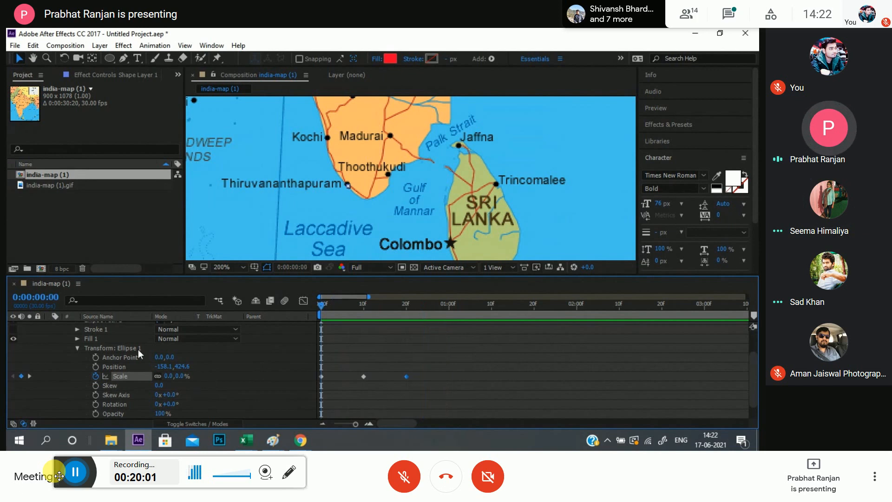
# - Duplicate Shape Layer 1 together with its Scale keyframes
pyautogui.scroll(2, 138, 350)
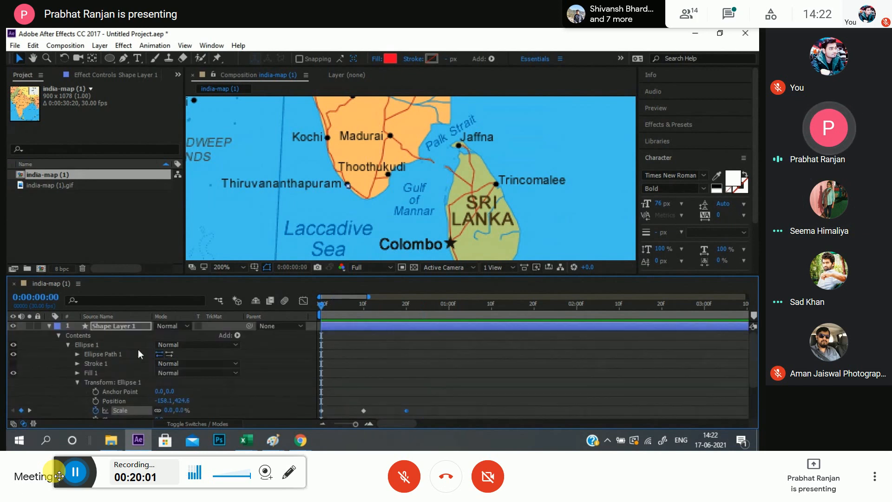
pyautogui.click(113, 329)
pyautogui.hotkey('ctrl', 'd')
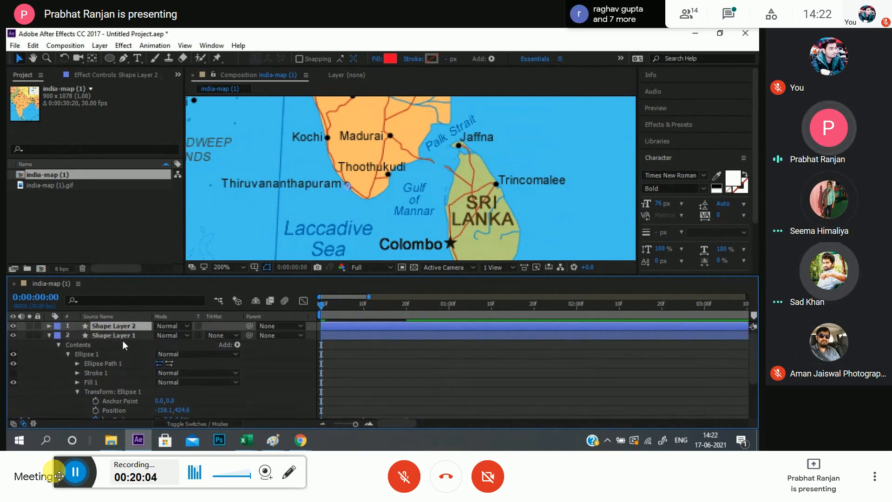
# - Remove the fill from Shape Layer 2 and give it a solid-colour stroke to form a ring
pyautogui.press('space')
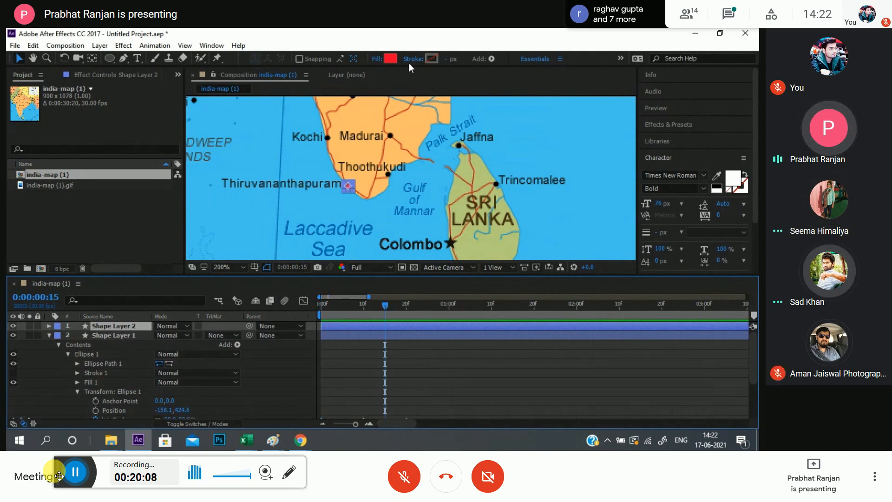
pyautogui.click(376, 59)
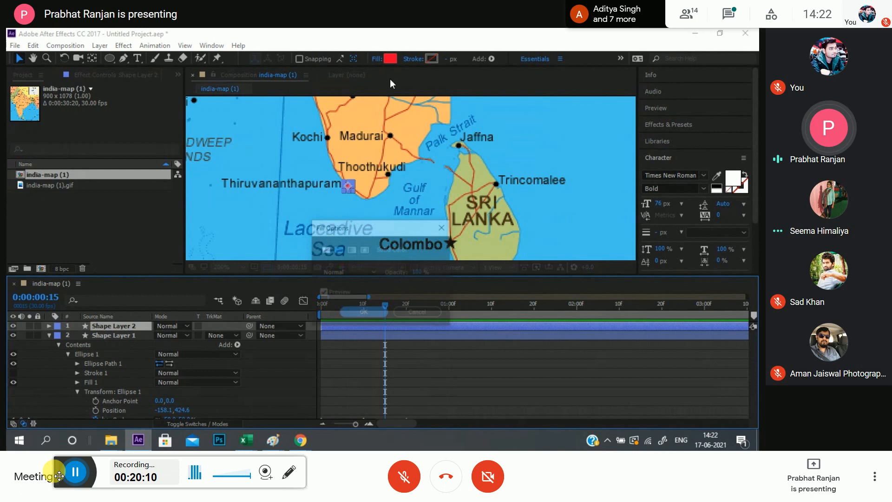
pyautogui.click(325, 250)
pyautogui.click(356, 312)
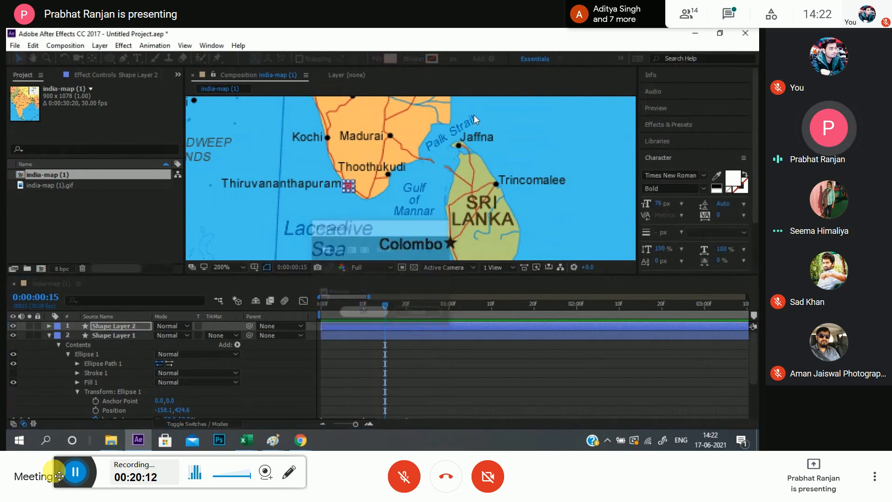
pyautogui.click(428, 59)
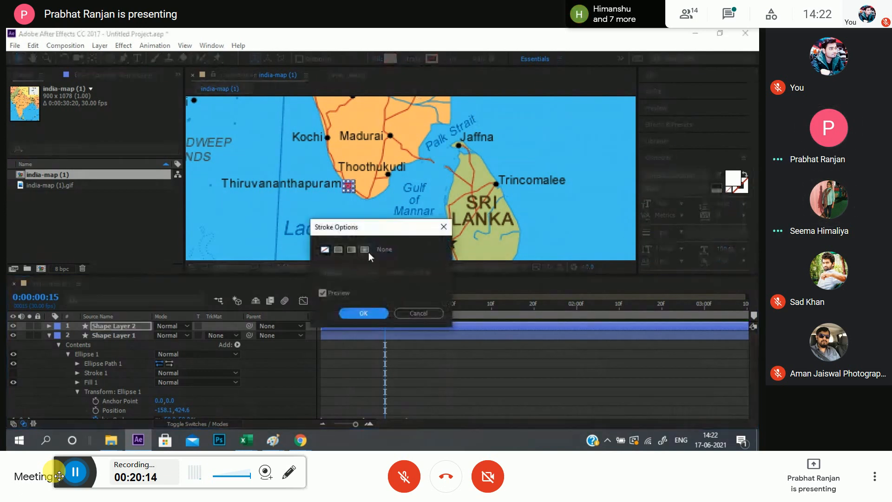
pyautogui.click(339, 250)
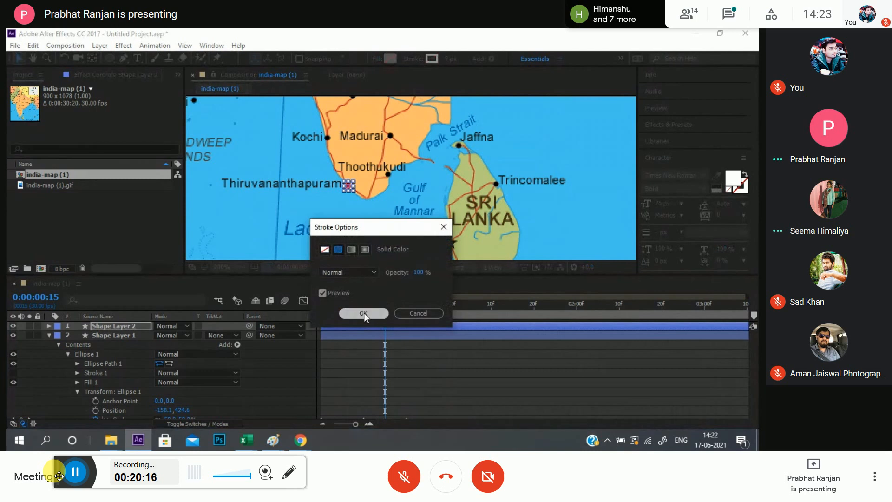
pyautogui.click(364, 313)
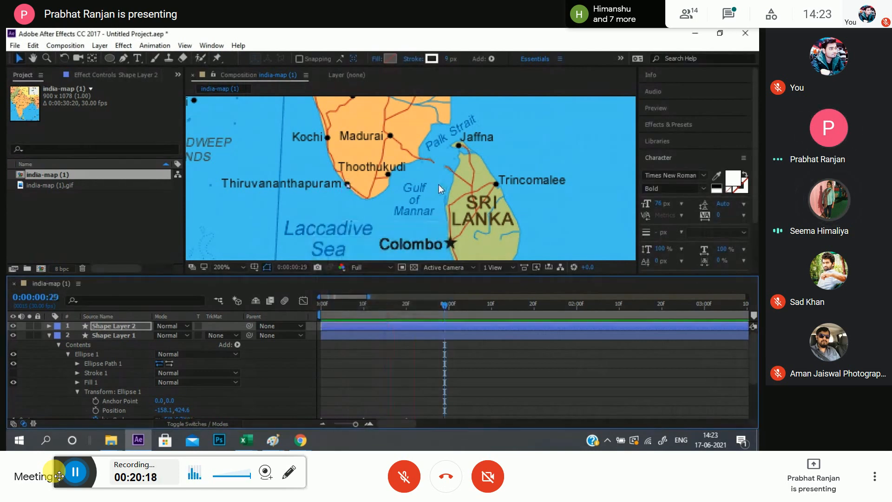
# - Preview the ring and the red marker animating together, stopping at 0:00:00:14
pyautogui.press('space')
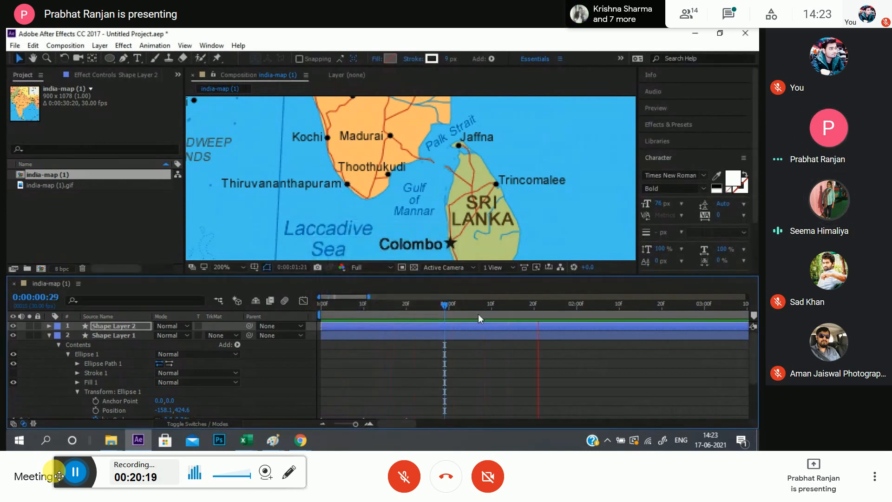
pyautogui.click(540, 308)
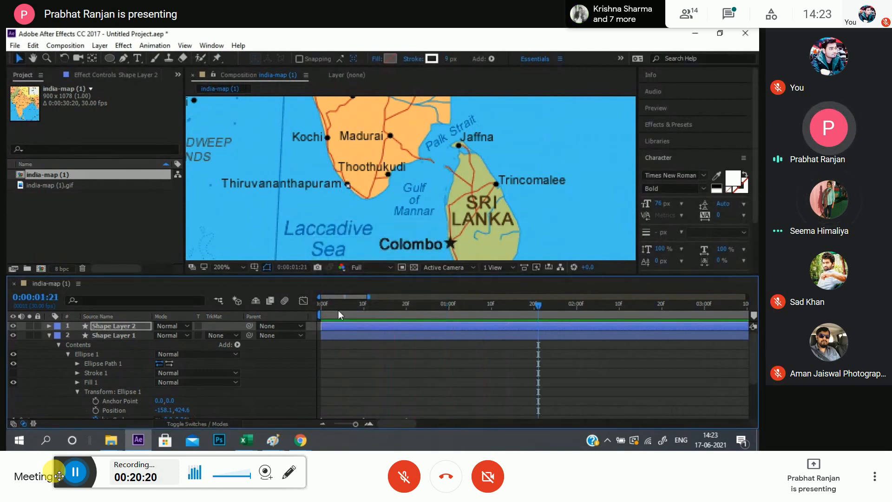
pyautogui.moveTo(338, 310); pyautogui.dragTo(260, 321)
pyautogui.press('space')
pyautogui.press('space')
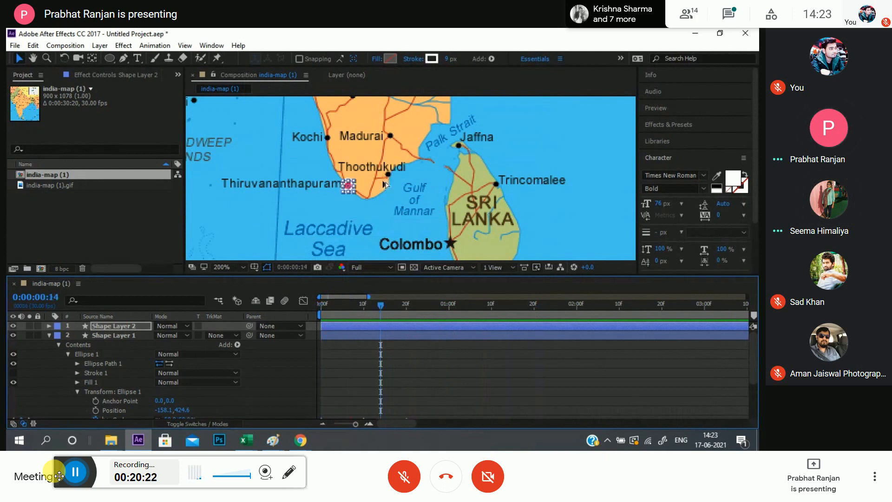
# - Collapse Shape Layer 1 and reveal the full Ellipse 1 transform properties of Shape Layer 2
pyautogui.scroll(2, 385, 184)
pyautogui.click(49, 335)
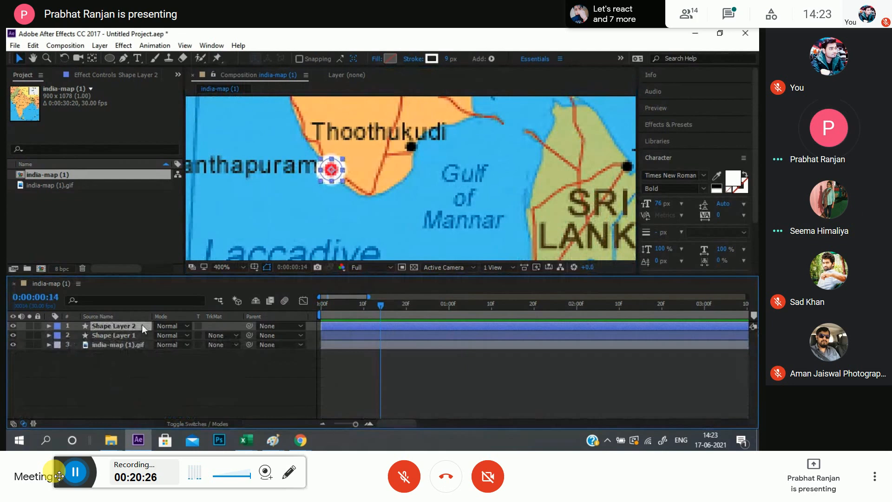
pyautogui.press('u')
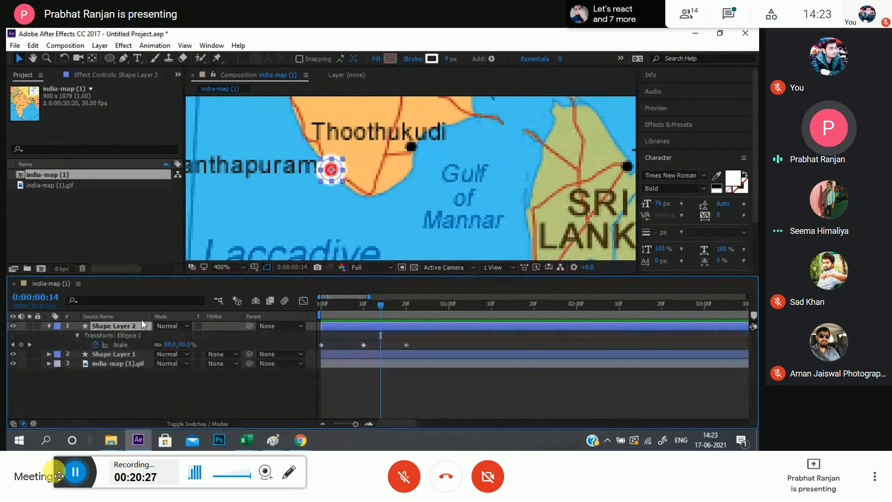
pyautogui.click(78, 335)
pyautogui.click(78, 335)
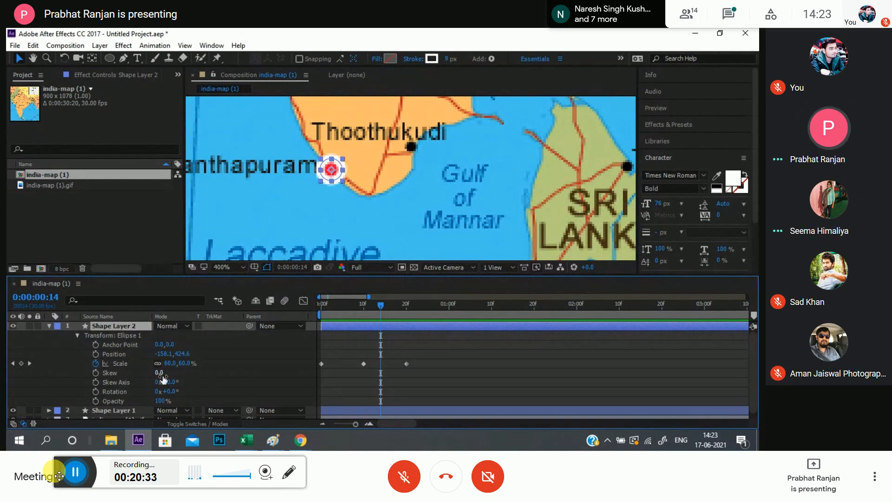
# - Set Shape Layer 2's layer Scale to 103% and its stroke width to 3 px so the ring surrounds the marker
pyautogui.press('s')
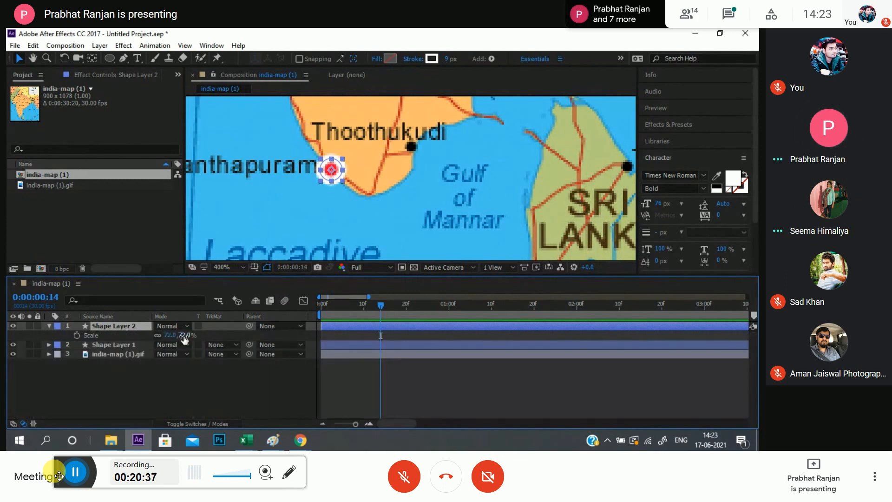
pyautogui.moveTo(186, 335); pyautogui.dragTo(473, 57)
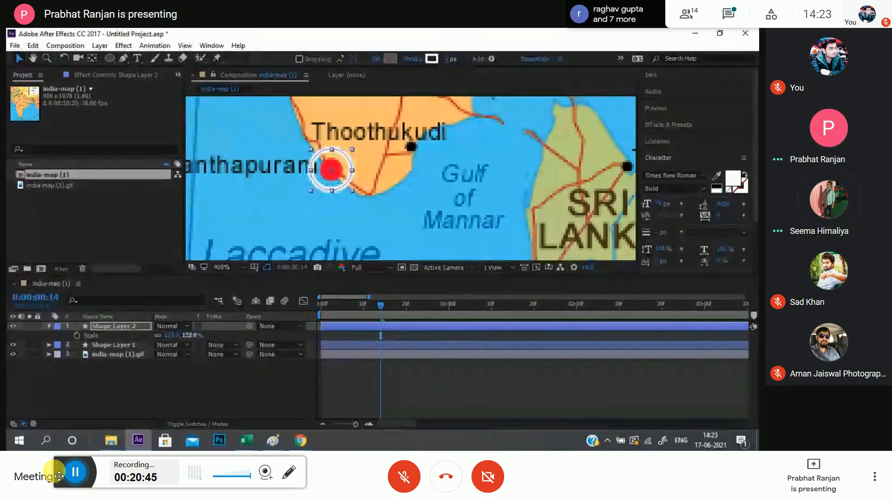
pyautogui.moveTo(193, 338); pyautogui.dragTo(178, 341)
pyautogui.click(148, 406)
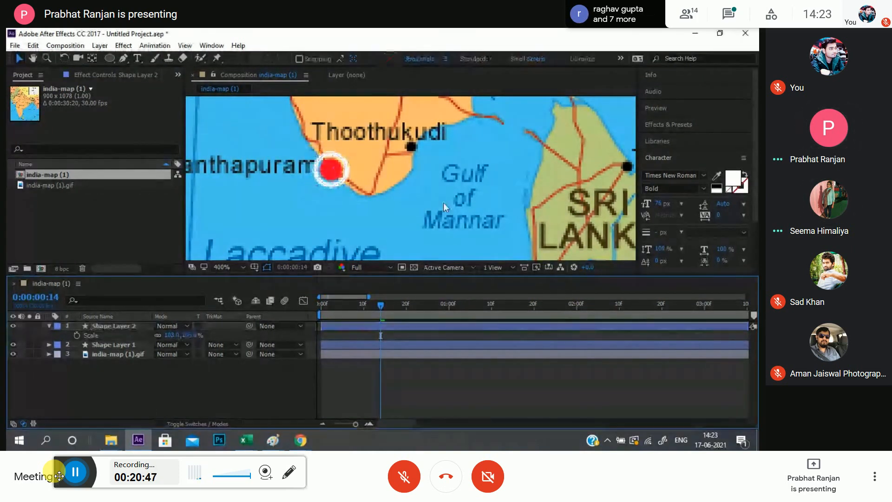
pyautogui.moveTo(468, 235); pyautogui.dragTo(456, 243)
pyautogui.scroll(-2, 428, 225)
pyautogui.scroll(1, 389, 205)
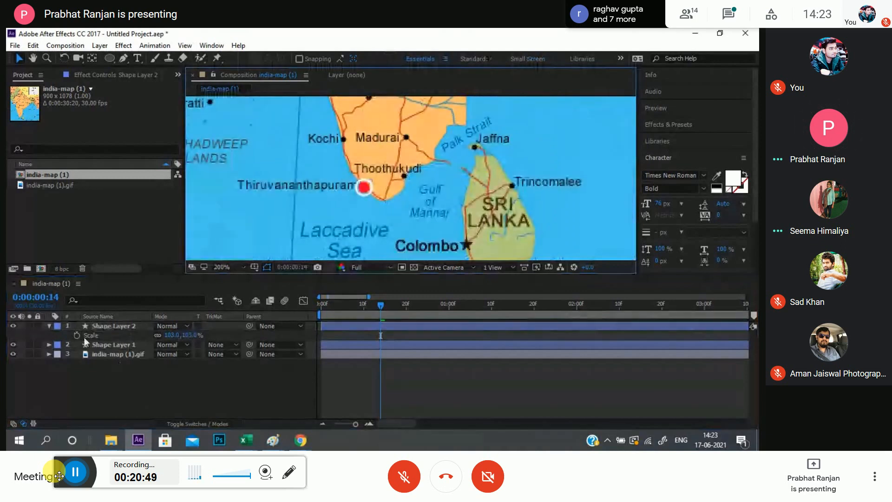
# - Expand the contents of Shape Layer 2 down to its Stroke 1 properties
pyautogui.click(49, 326)
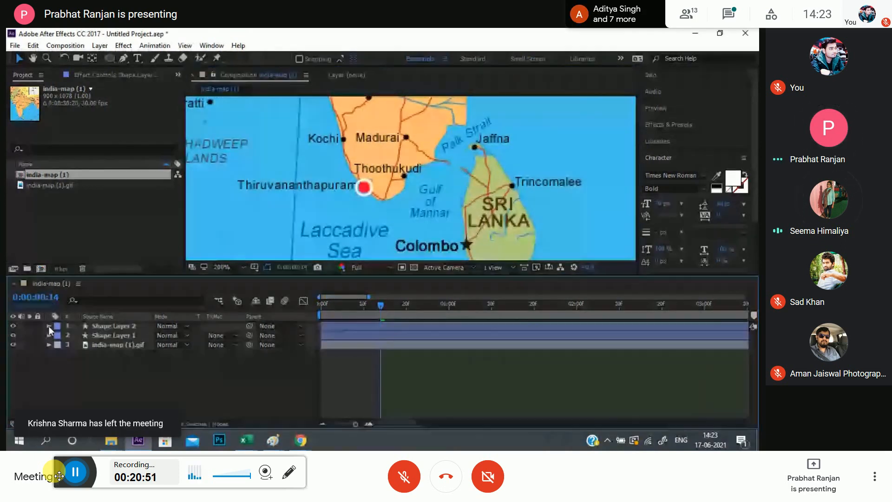
pyautogui.click(88, 324)
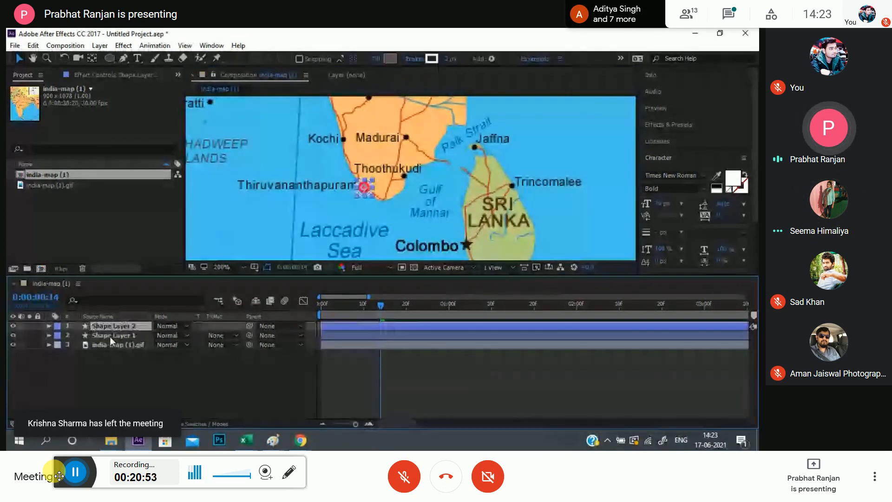
pyautogui.press('u')
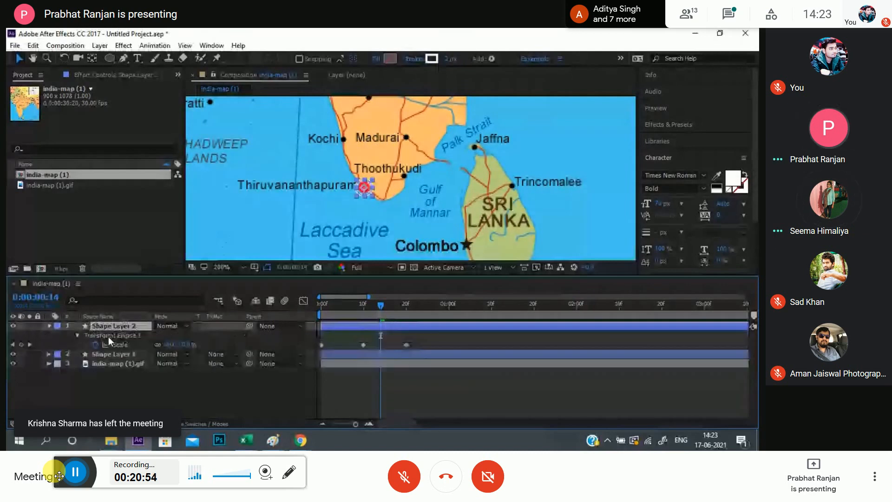
pyautogui.click(79, 336)
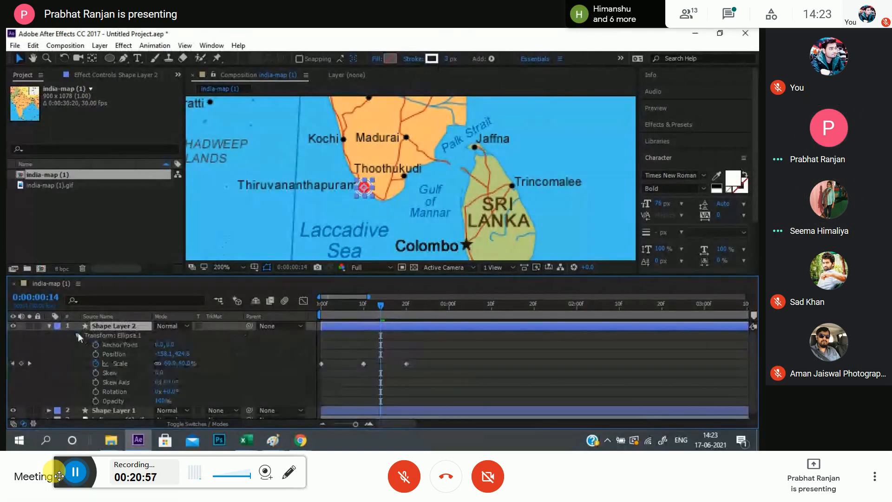
pyautogui.click(49, 325)
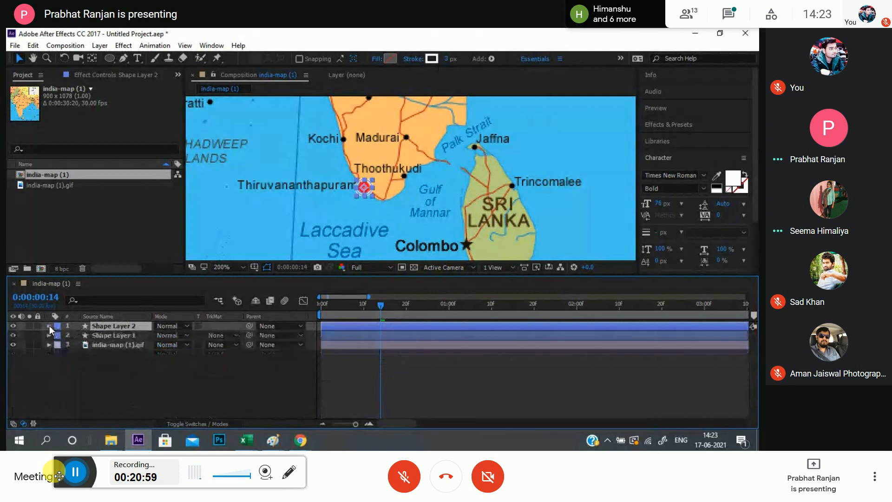
pyautogui.click(49, 325)
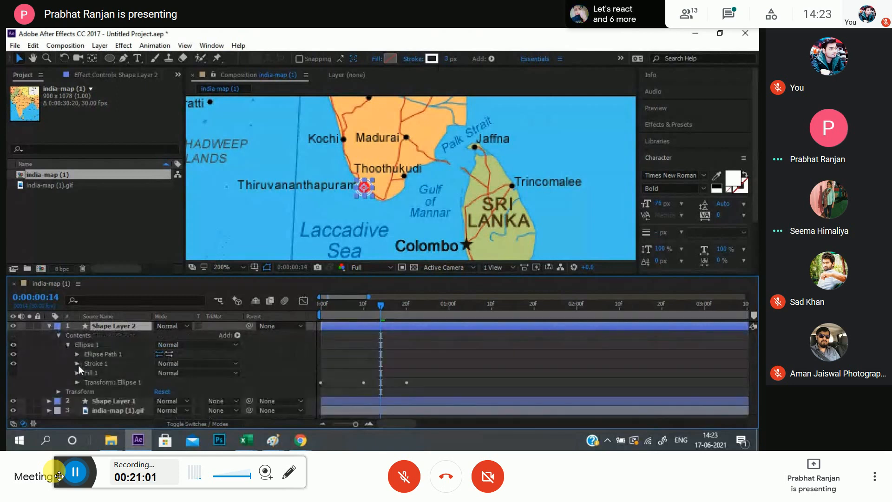
pyautogui.click(78, 364)
pyautogui.scroll(-3, 291, 368)
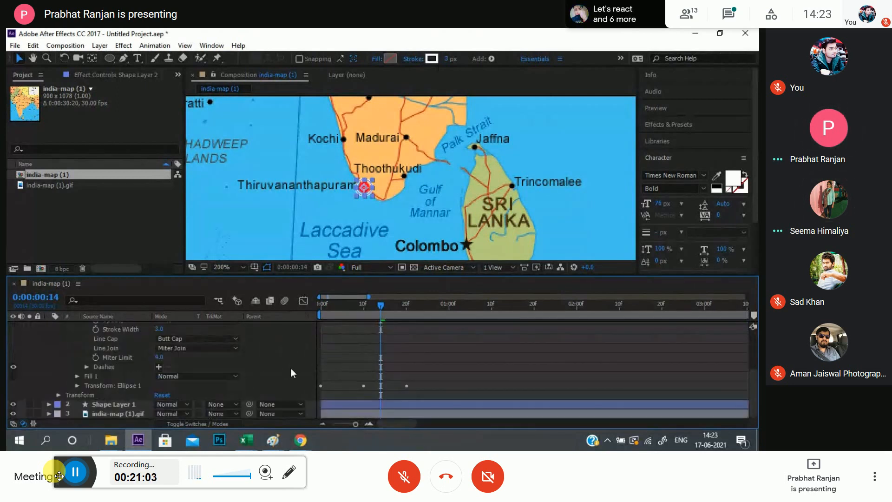
# - Start keyframing Shape Layer 2's Stroke Width at 0:00:00:00 with a width of 3
pyautogui.moveTo(382, 302); pyautogui.dragTo(218, 334)
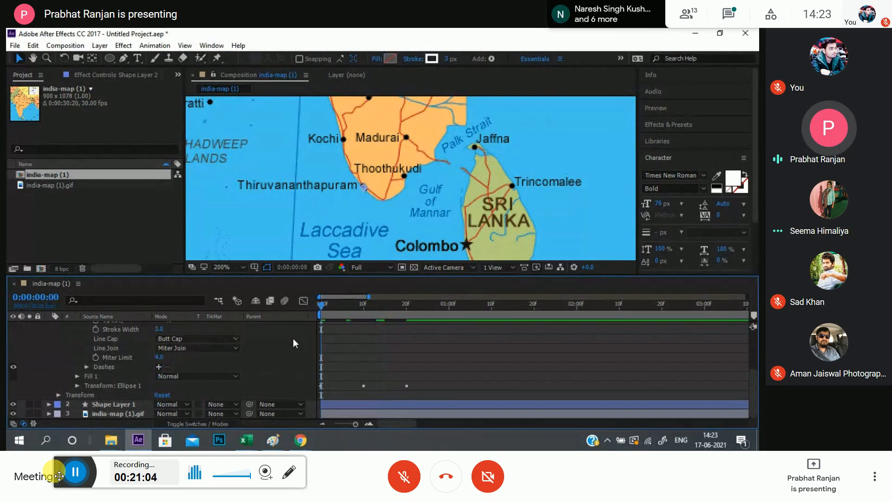
pyautogui.scroll(3, 196, 353)
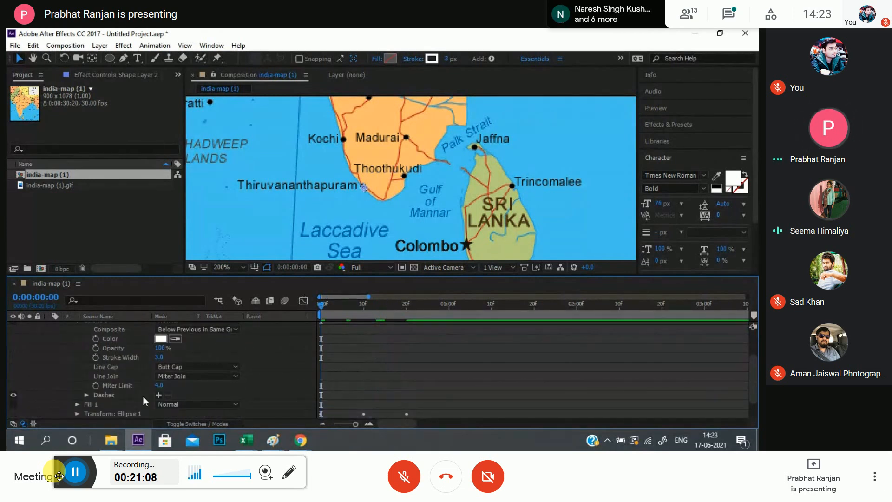
pyautogui.scroll(3, 104, 354)
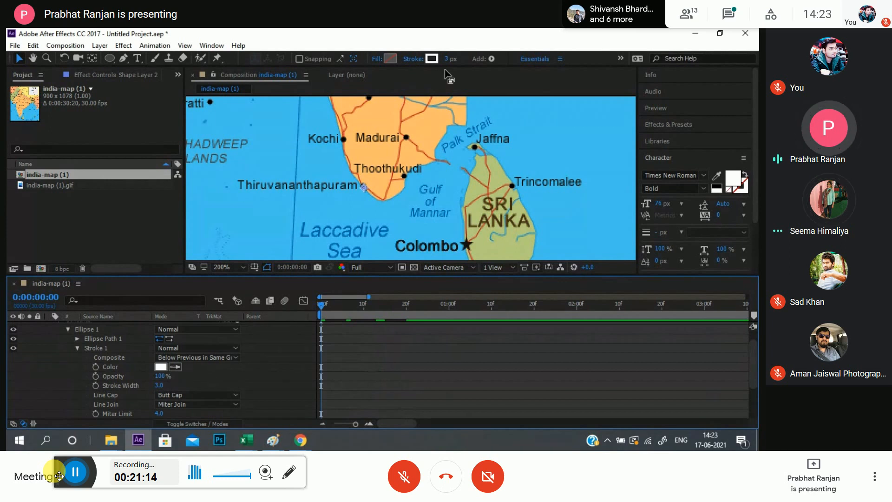
pyautogui.click(95, 385)
# - Add a Stroke Width keyframe of 0 at 0:00:00:10, aligned with the middle Scale keyframe of Ellipse 1
pyautogui.scroll(-3, 461, 391)
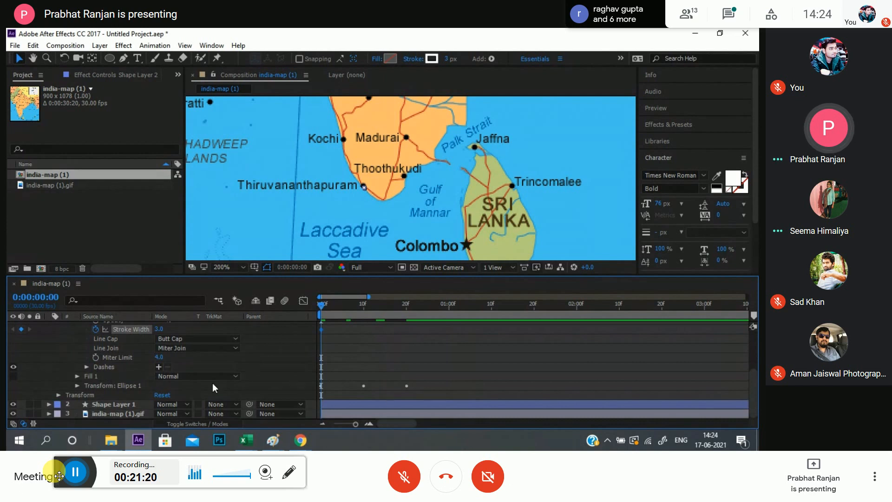
pyautogui.click(77, 376)
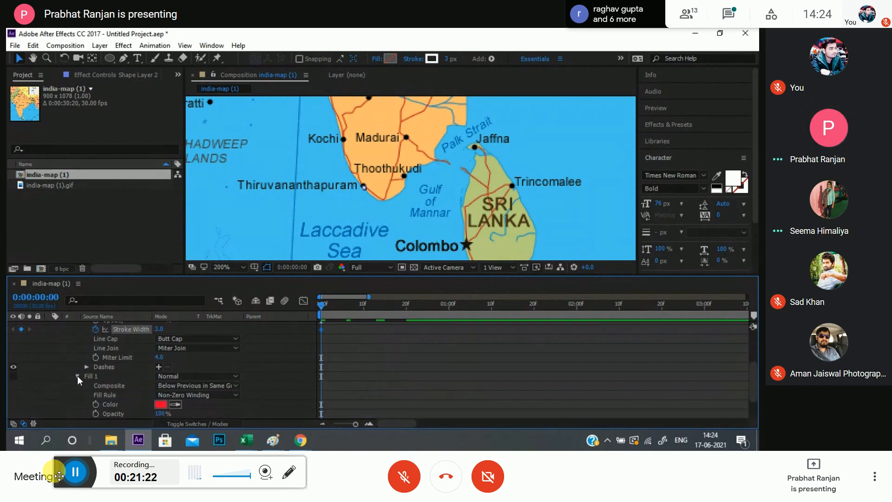
pyautogui.click(79, 376)
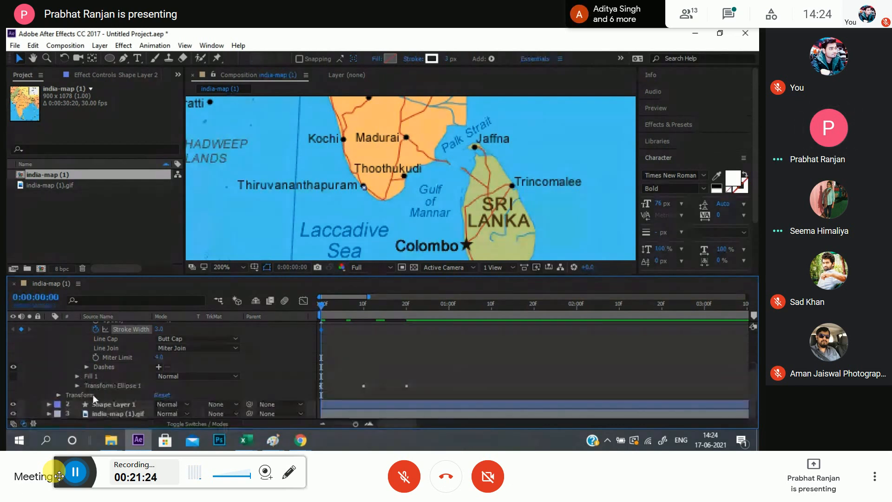
pyautogui.click(77, 385)
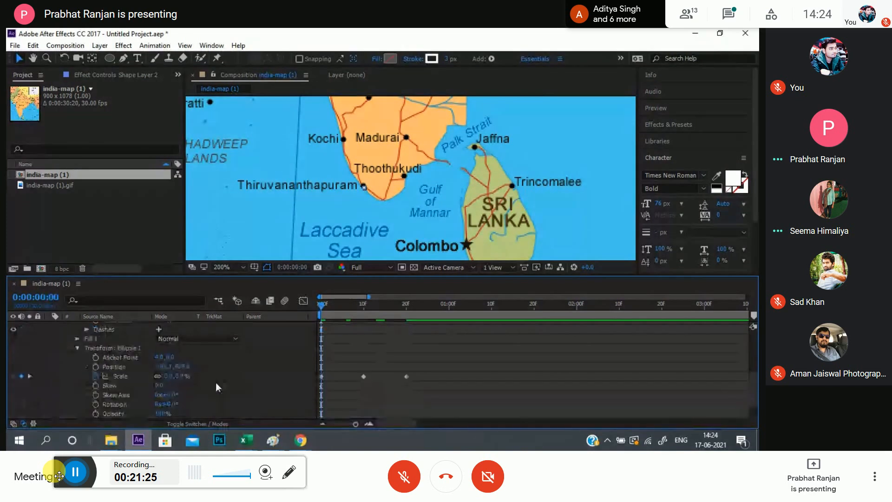
pyautogui.click(29, 375)
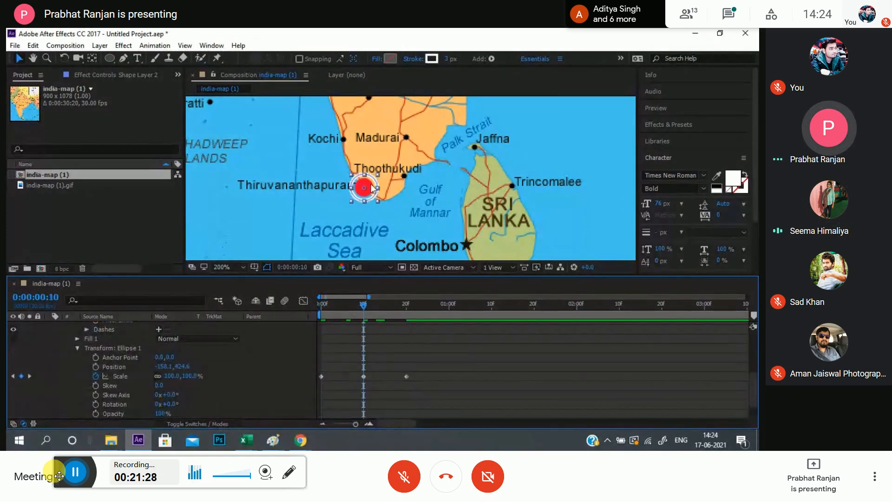
pyautogui.scroll(3, 372, 189)
pyautogui.scroll(5, 167, 358)
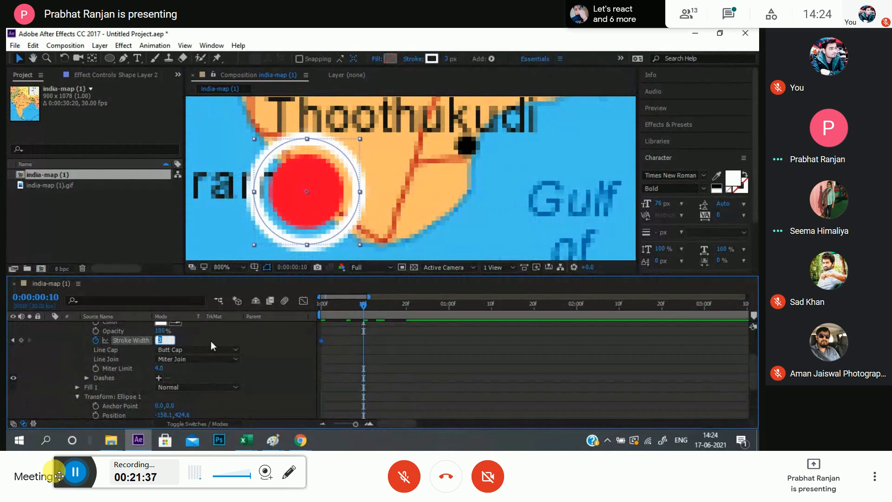
pyautogui.write('0')
pyautogui.press('Return')
# - Add a Stroke Width keyframe of 3 at 0:00:00:20, aligned with the last Scale keyframe
pyautogui.moveTo(363, 297)
pyautogui.mouseDown()
pyautogui.moveTo(378, 298)
pyautogui.moveTo(263, 300)
pyautogui.mouseUp()
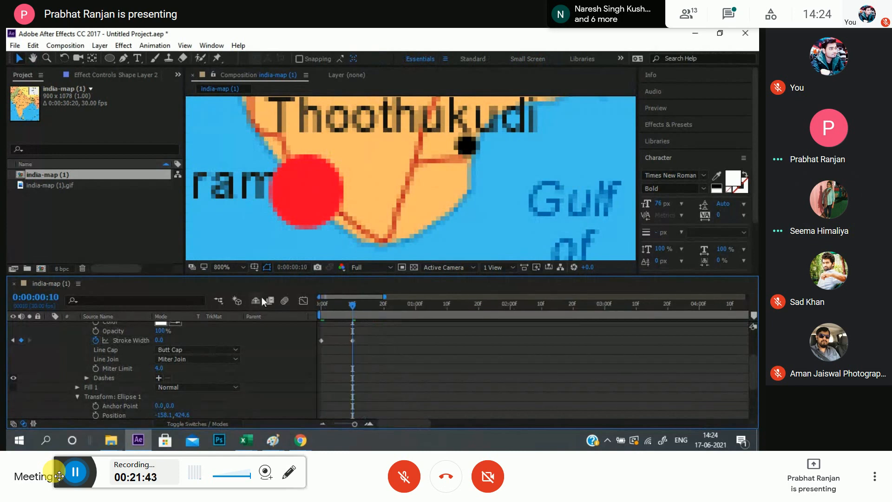
pyautogui.scroll(-1, 177, 383)
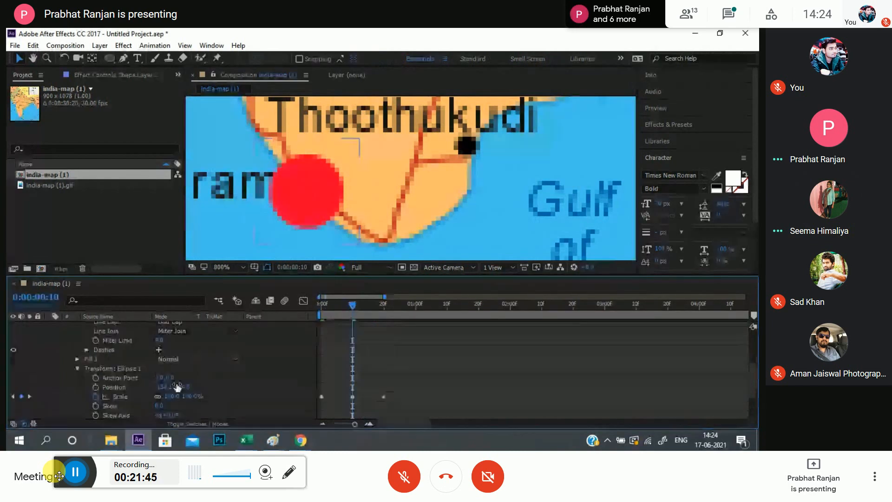
pyautogui.press('k')
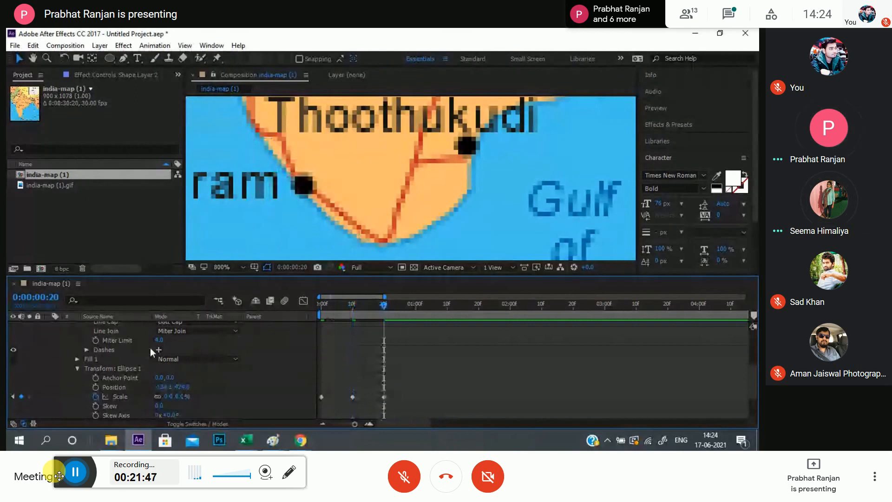
pyautogui.scroll(2, 220, 380)
pyautogui.click(159, 367)
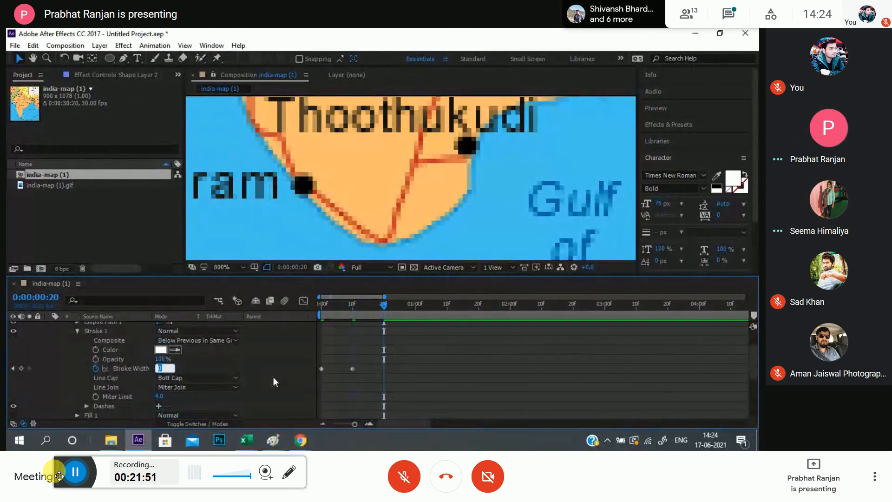
pyautogui.write('3')
pyautogui.press('Return')
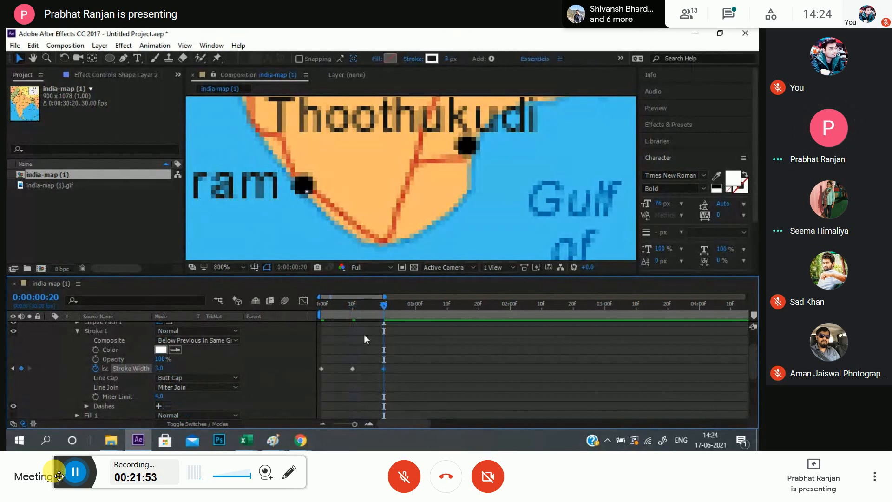
# - Move the current time to 0:00:00:26 and shorten the work area to end there
pyautogui.press('space')
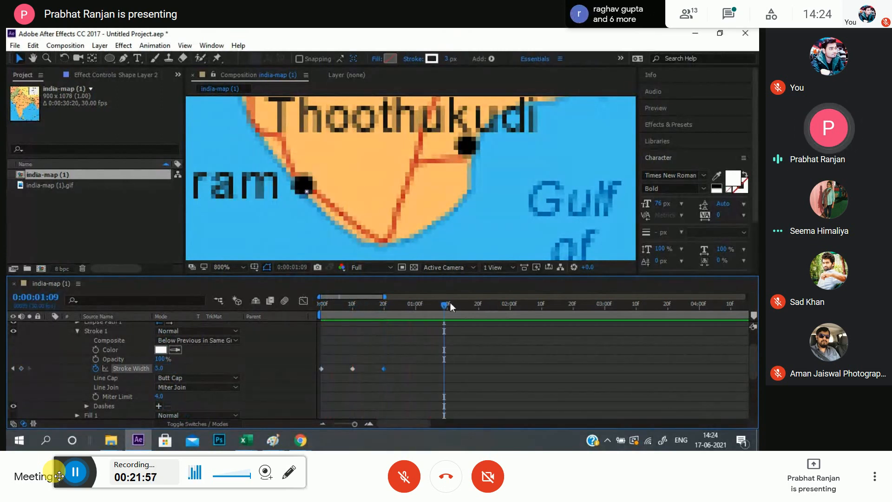
pyautogui.moveTo(450, 303); pyautogui.dragTo(403, 327)
pyautogui.hotkey('alt', ']')
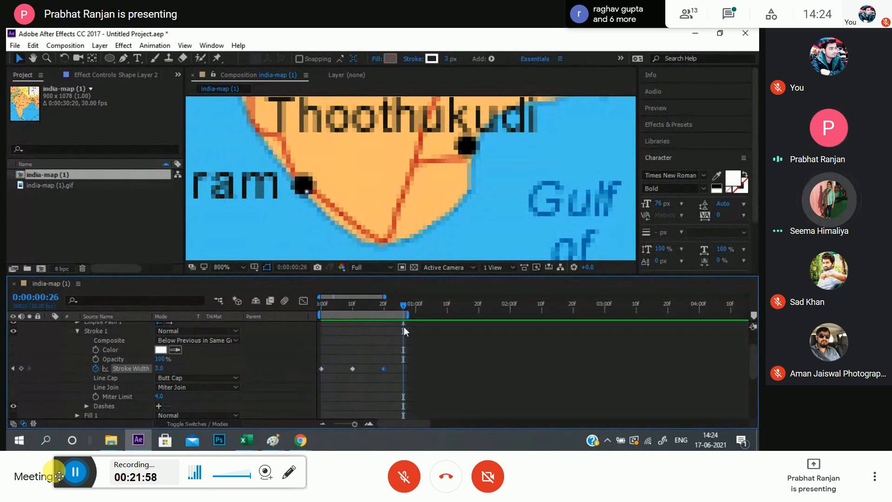
# - Collapse Shape Layer 2 and preview the marker and thinning ring, also with the composition view maximized, before restoring the layout
pyautogui.scroll(1, 48, 354)
pyautogui.click(49, 326)
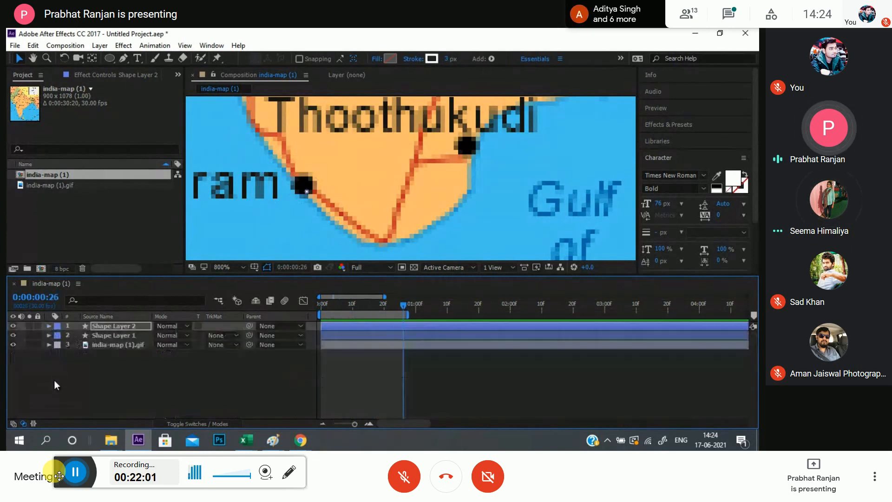
pyautogui.click(54, 380)
pyautogui.press('space')
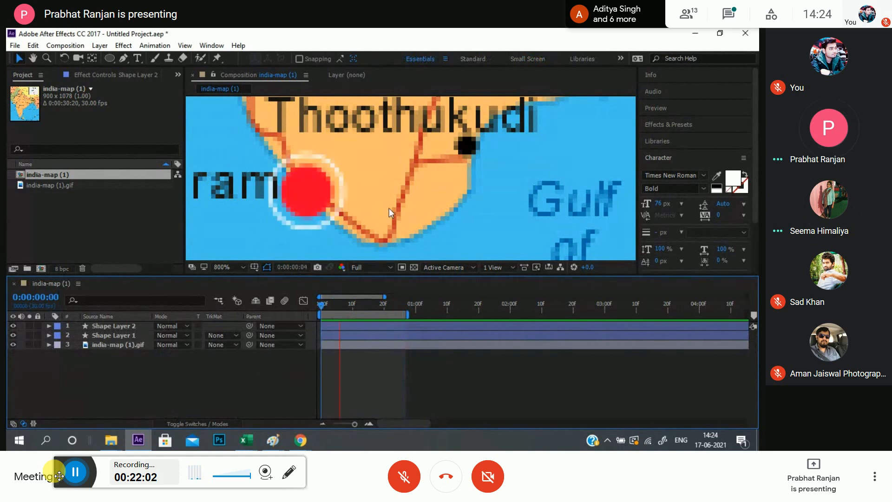
pyautogui.press('/')
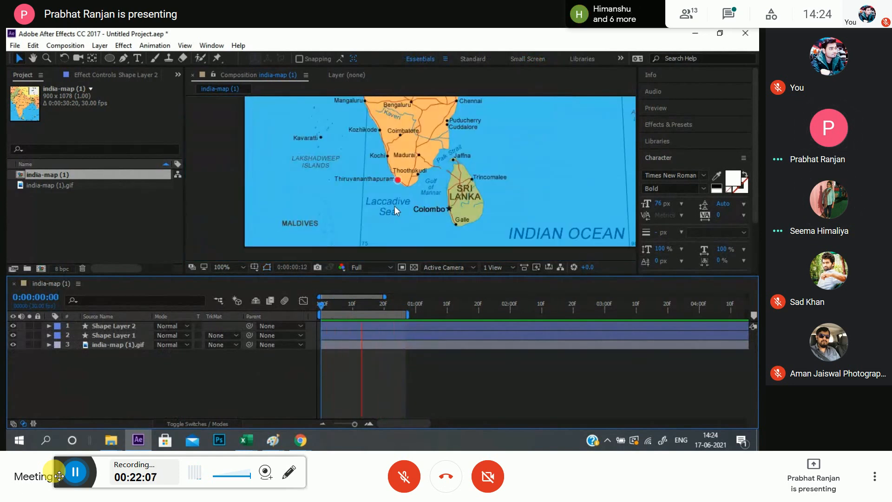
pyautogui.press('`')
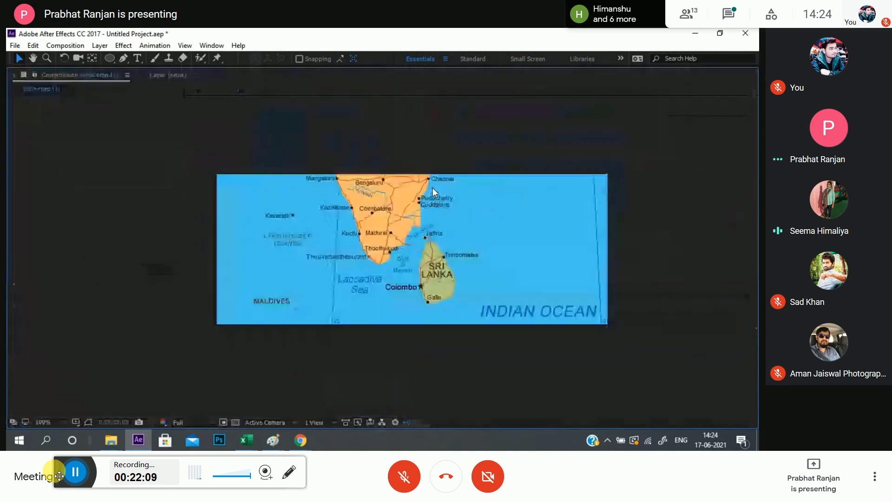
pyautogui.scroll(1, 432, 187)
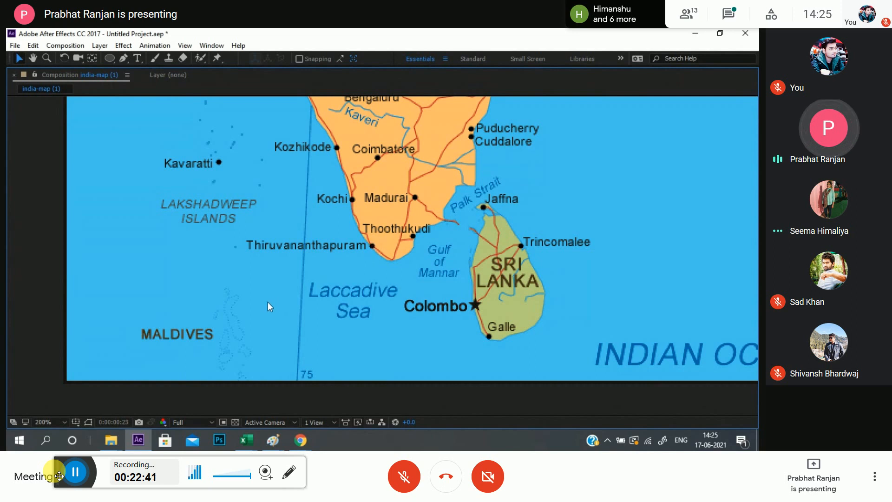
pyautogui.press('`')
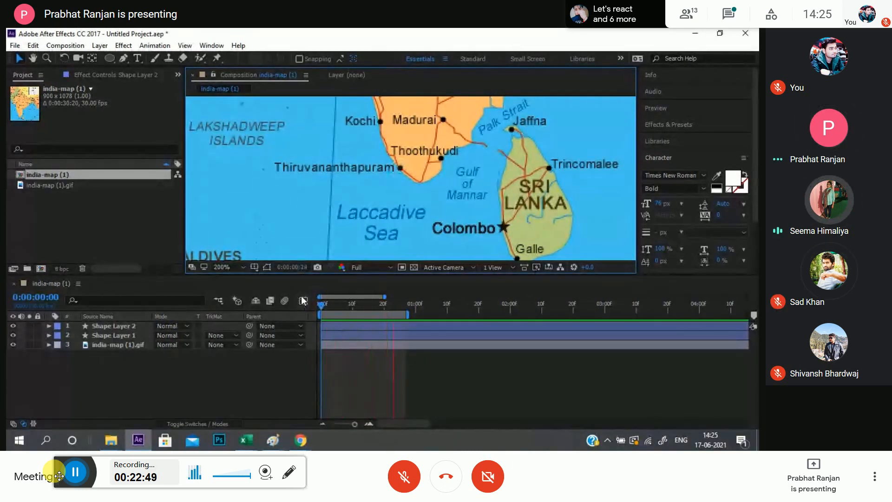
# - Try deleting Shape Layer 1 and Shape Layer 2 together, and undo the deletion
pyautogui.click(118, 326)
pyautogui.keyDown('shift'); pyautogui.click(113, 332); pyautogui.keyUp('shift')
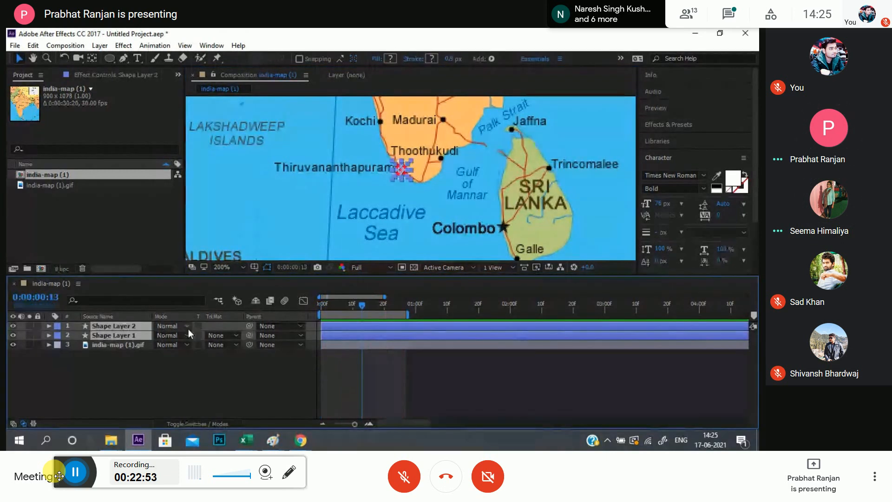
pyautogui.press('Delete')
pyautogui.scroll(-3, 437, 202)
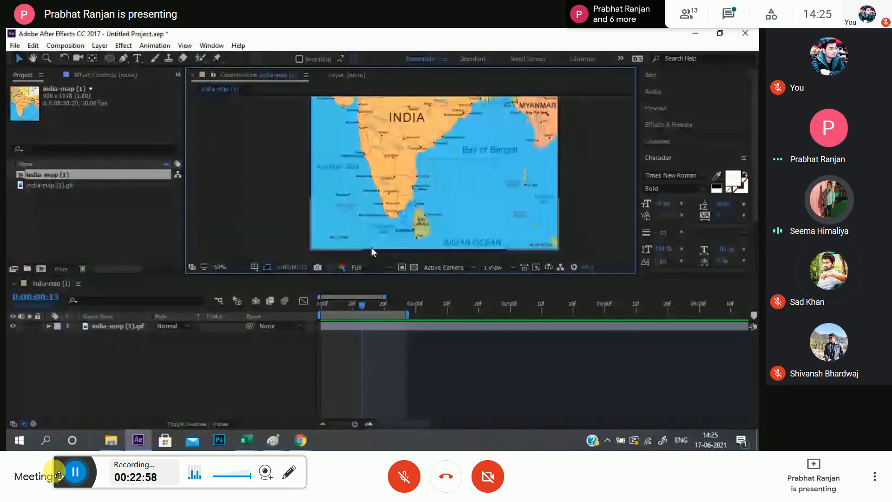
pyautogui.hotkey('ctrl', 'z')
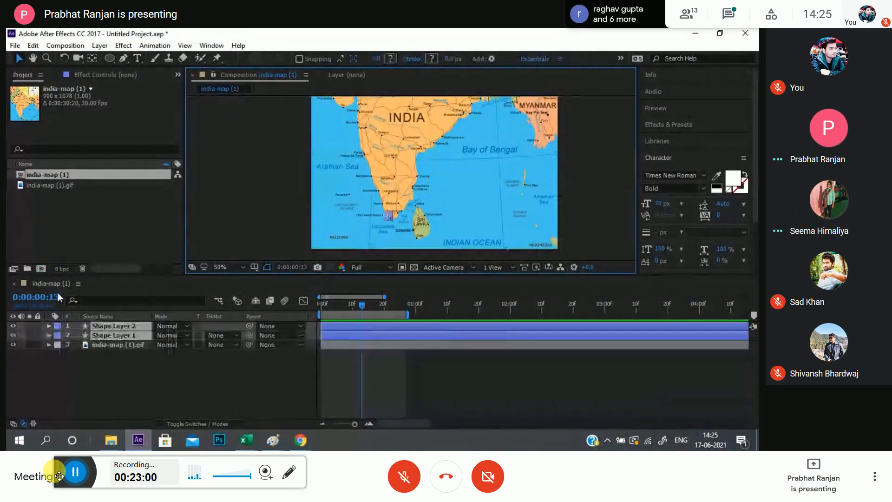
pyautogui.click(104, 378)
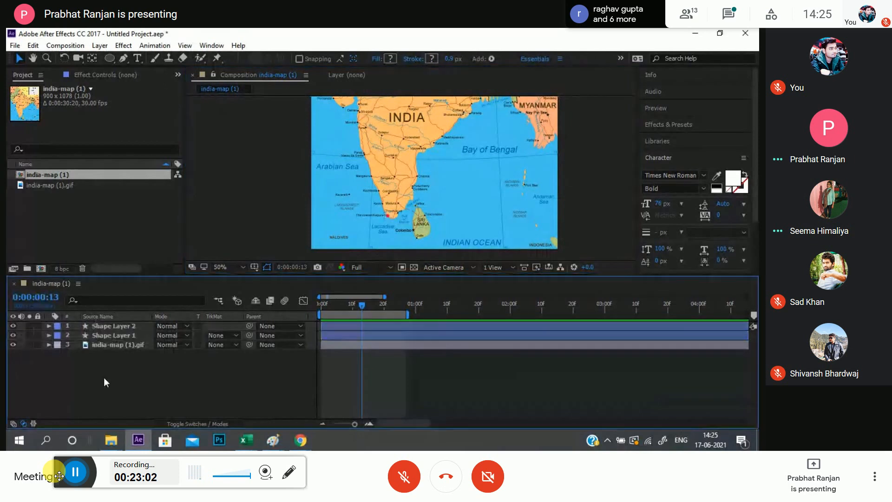
# - Hide Shape Layer 2 and preview the red marker's pulse alone at Thiruvananthapuram
pyautogui.click(114, 326)
pyautogui.click(13, 325)
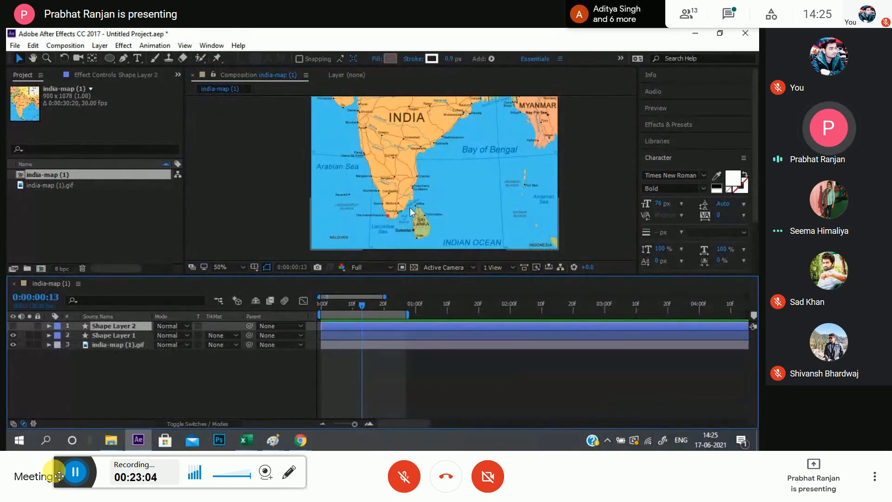
pyautogui.scroll(4, 400, 208)
pyautogui.moveTo(401, 231); pyautogui.dragTo(416, 202)
pyautogui.press('space')
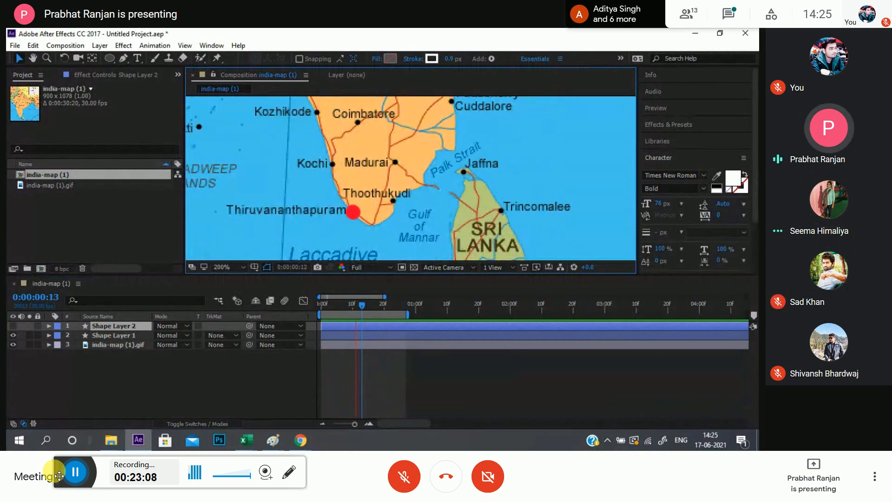
# - Switch to the Google Meet call in Chrome to check on the participants, and return to After Effects
pyautogui.click(301, 440)
pyautogui.click(223, 397)
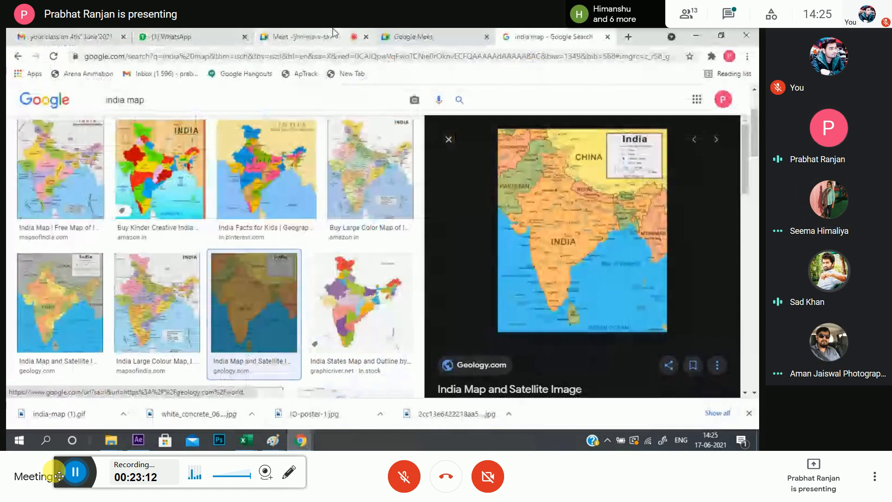
pyautogui.click(333, 33)
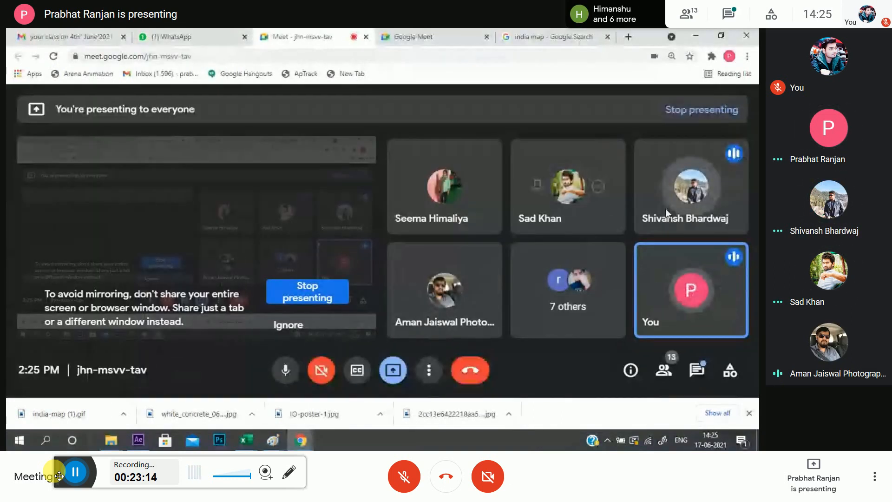
pyautogui.click(696, 35)
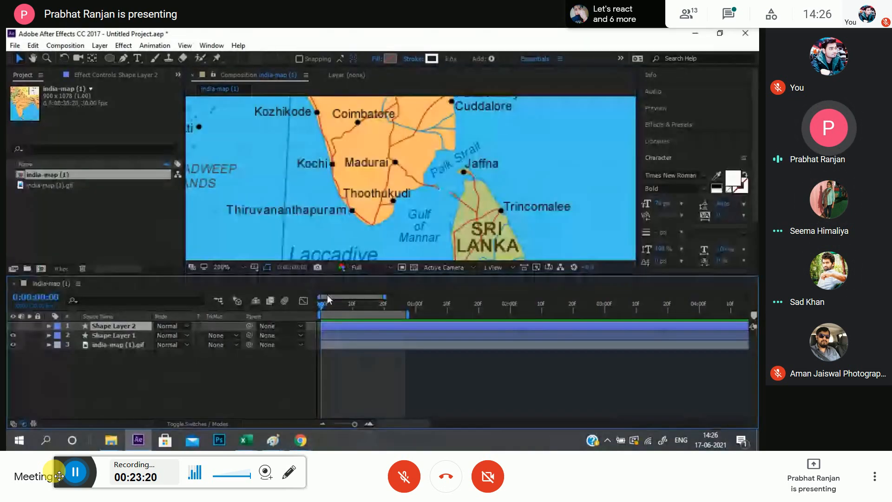
# - Move the current time to 0:00:00:10, delete the hidden Shape Layer 2, and duplicate Shape Layer 1
pyautogui.moveTo(321, 305); pyautogui.dragTo(353, 306)
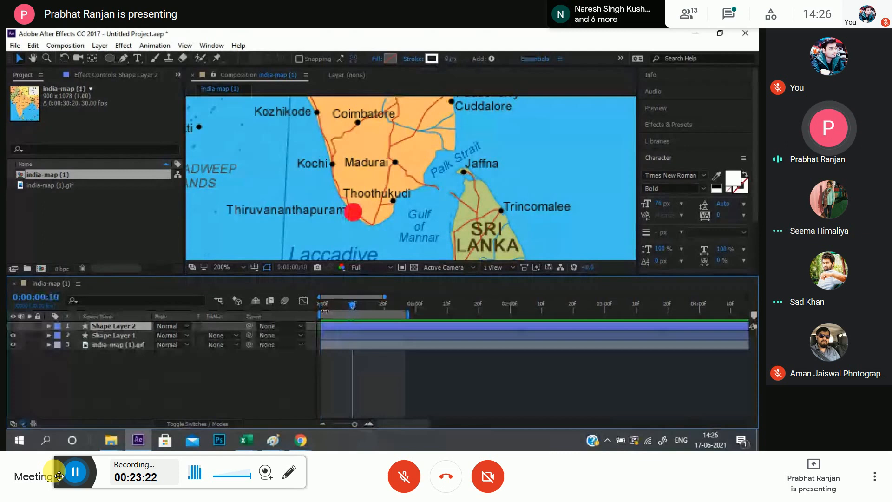
pyautogui.click(52, 382)
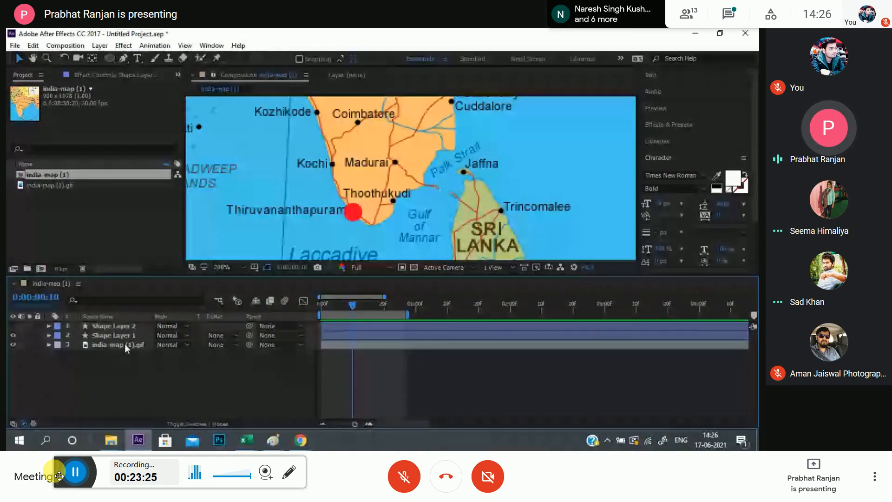
pyautogui.click(123, 326)
pyautogui.press('Delete')
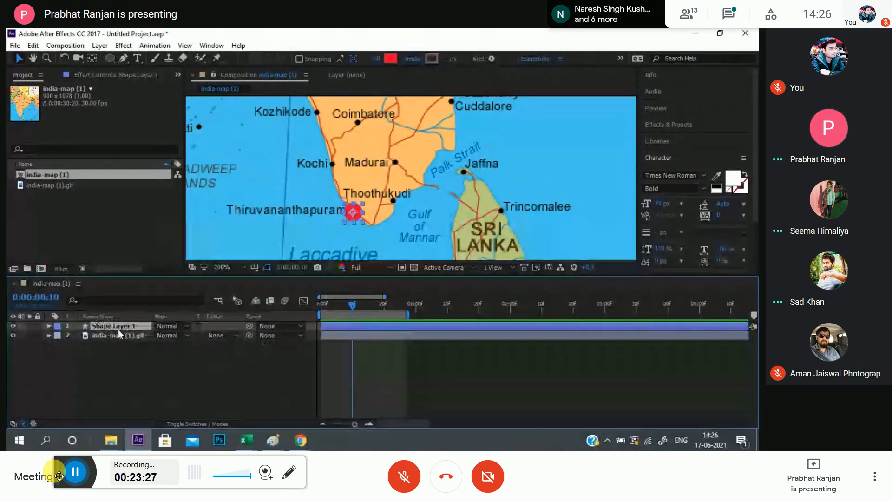
pyautogui.hotkey('ctrl', 'z')
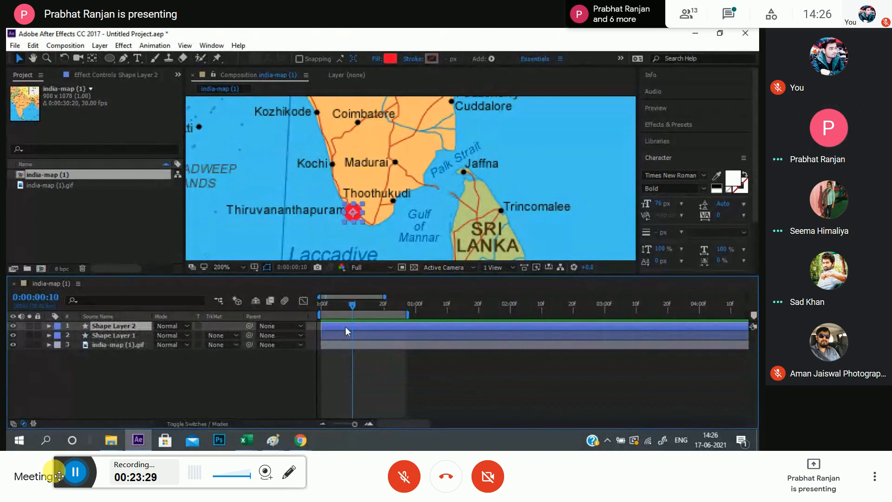
# - Reveal the Scale keyframes of both shape layers and set the current time to 0:00:00:10
pyautogui.moveTo(353, 311); pyautogui.dragTo(345, 308)
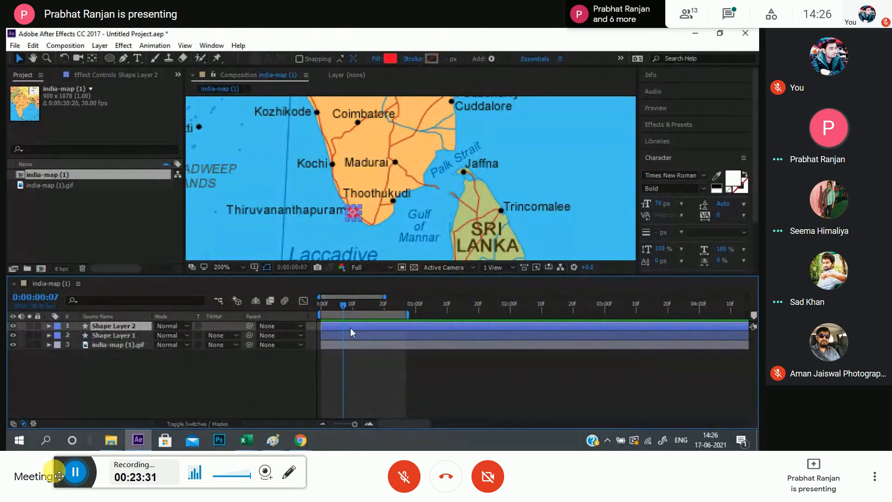
pyautogui.press('u')
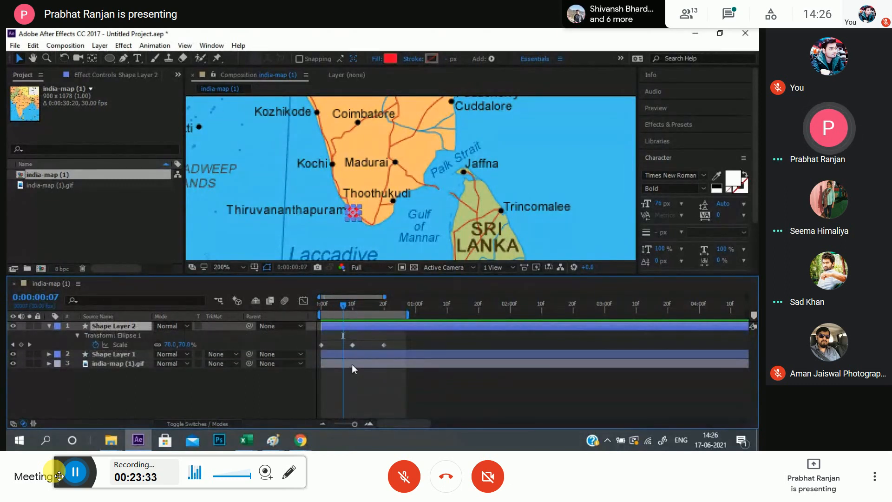
pyautogui.click(353, 354)
pyautogui.press('u')
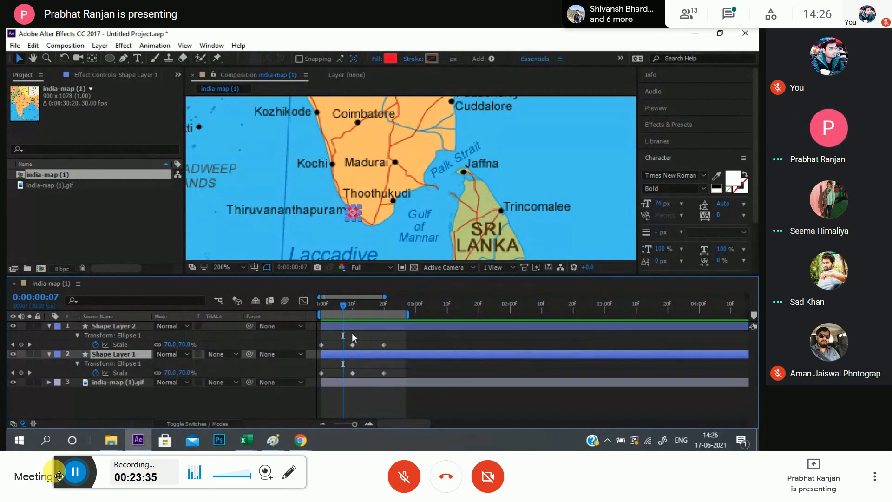
pyautogui.moveTo(344, 307); pyautogui.dragTo(352, 304)
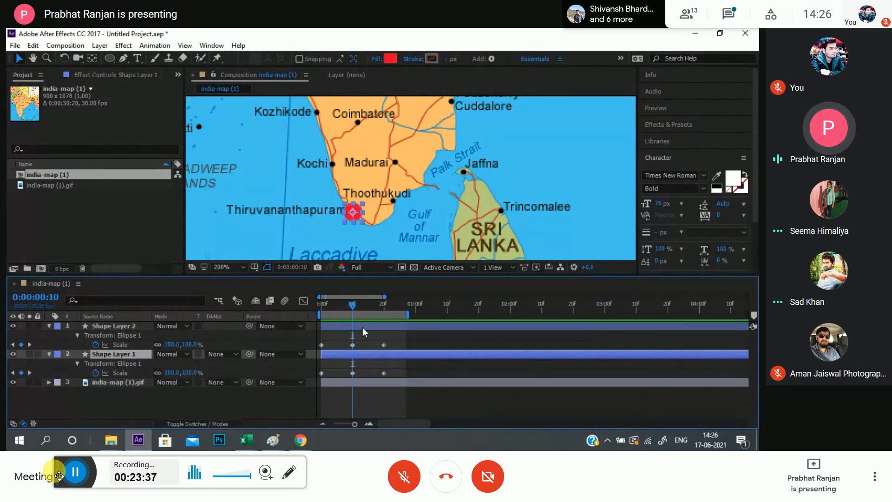
# - Set the fill of Shape Layer 2 to None and its stroke to Solid Color
pyautogui.click(363, 327)
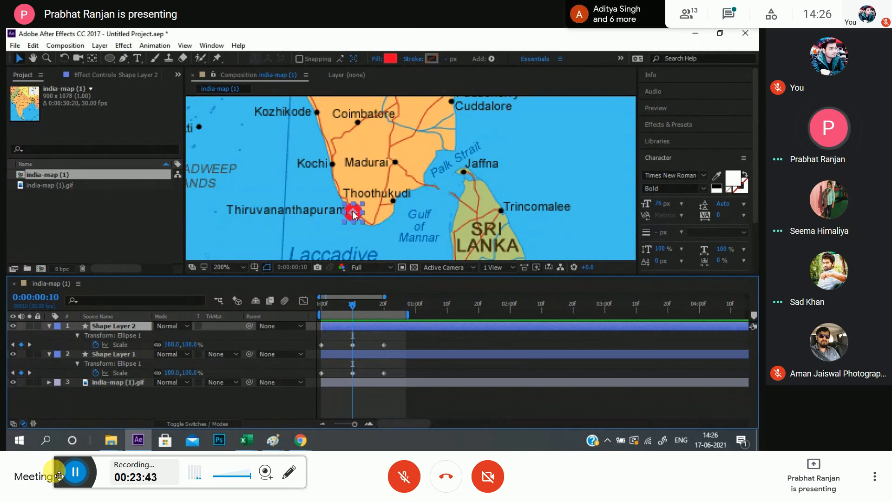
pyautogui.click(377, 59)
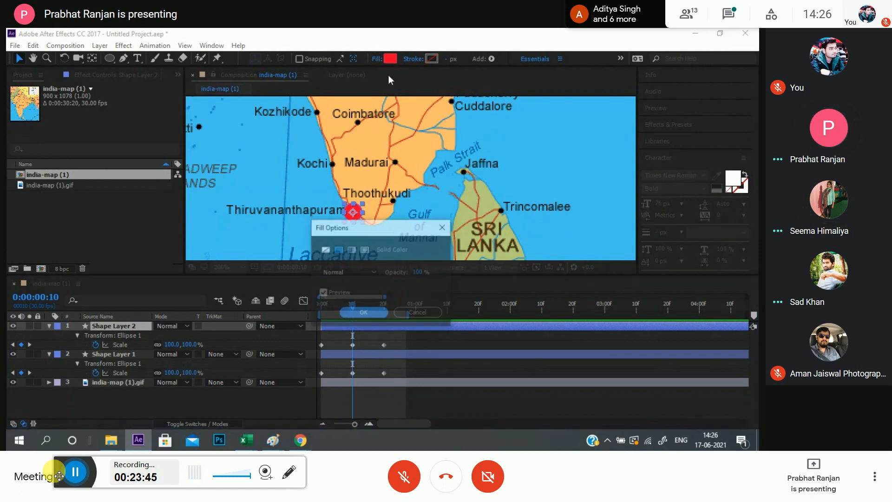
pyautogui.click(325, 249)
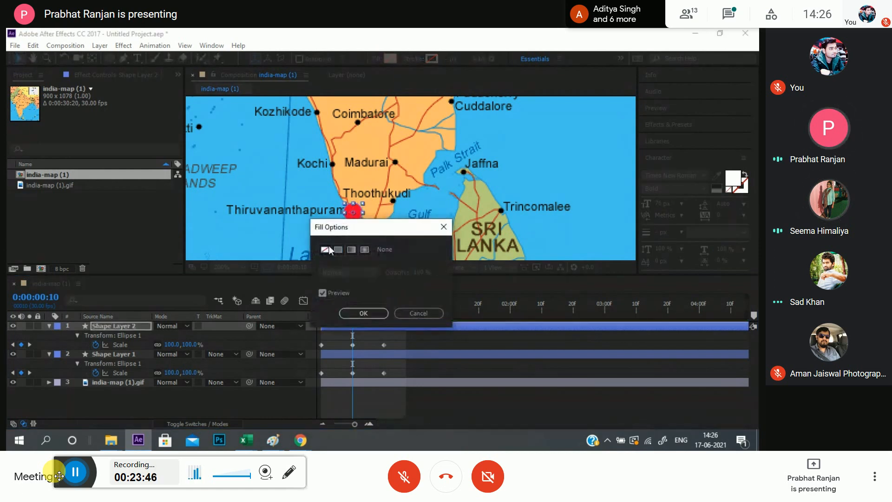
pyautogui.click(363, 313)
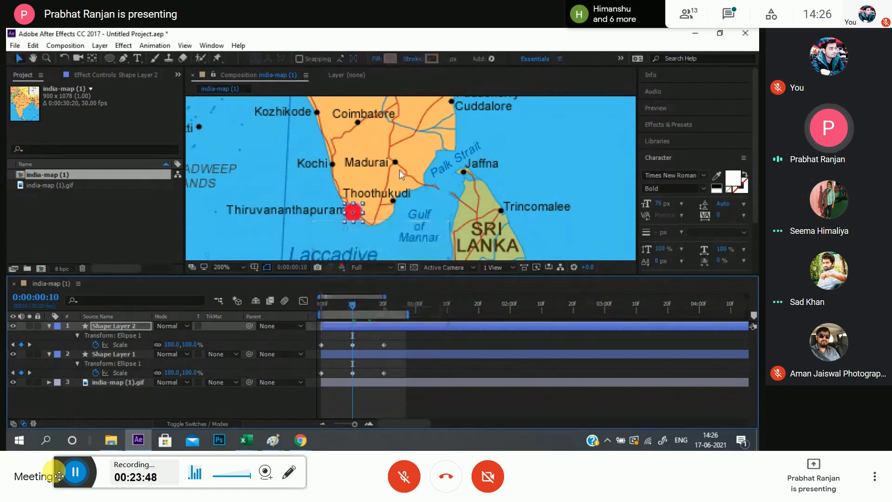
pyautogui.click(412, 59)
pyautogui.click(338, 249)
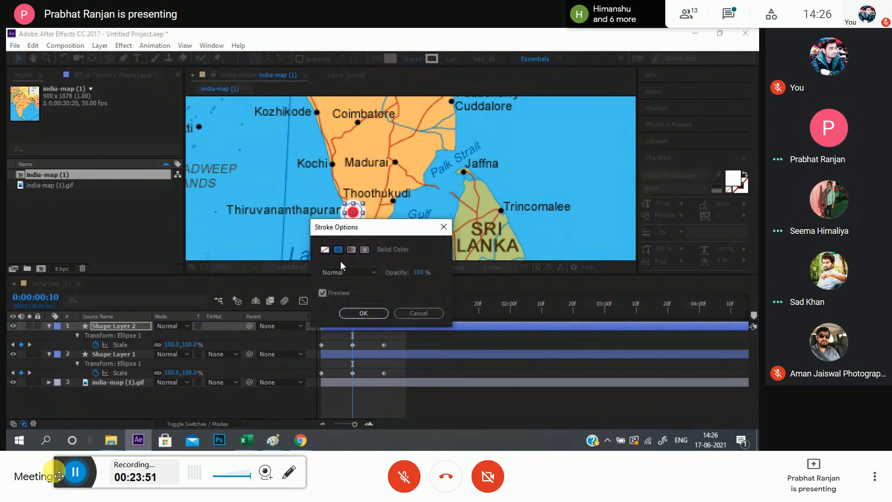
pyautogui.click(363, 313)
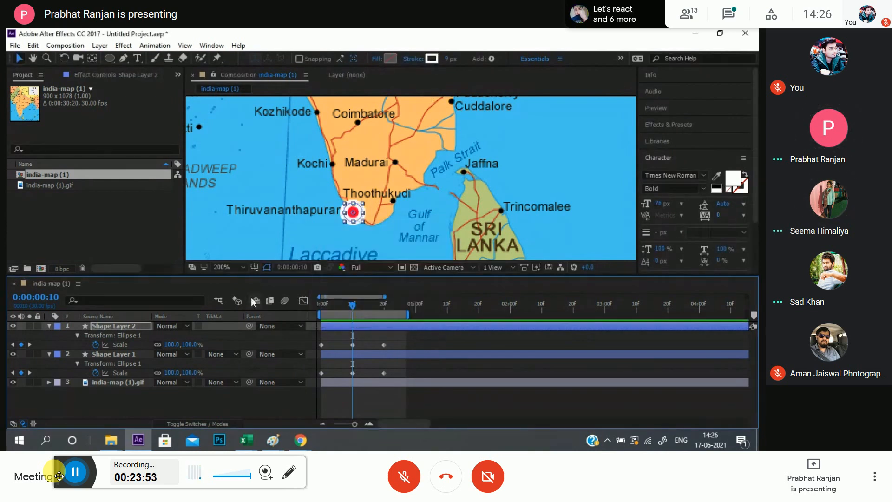
# - Set the stroke width of Shape Layer 2 to 3 px and preview the marker with its white ring
pyautogui.click(125, 397)
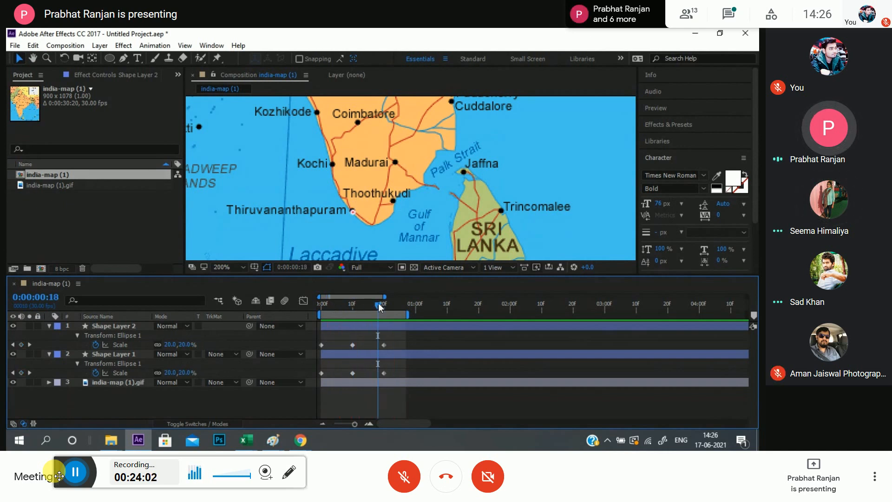
pyautogui.moveTo(378, 307); pyautogui.dragTo(352, 315)
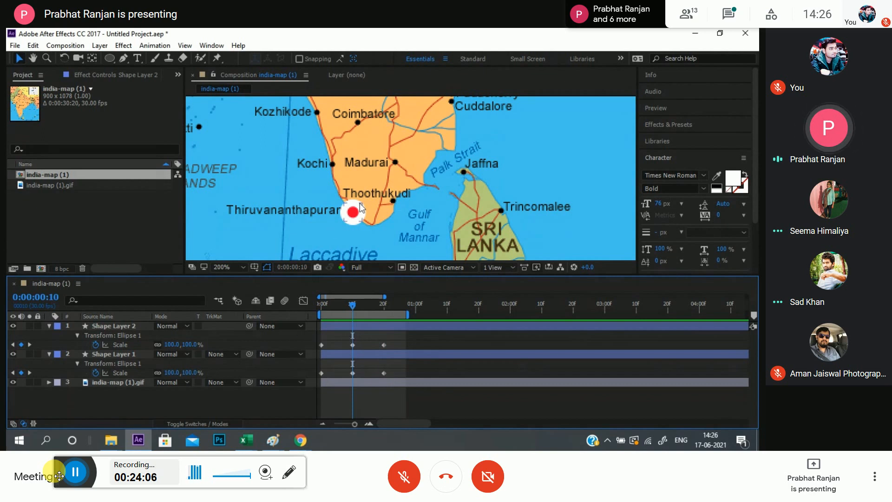
pyautogui.click(115, 326)
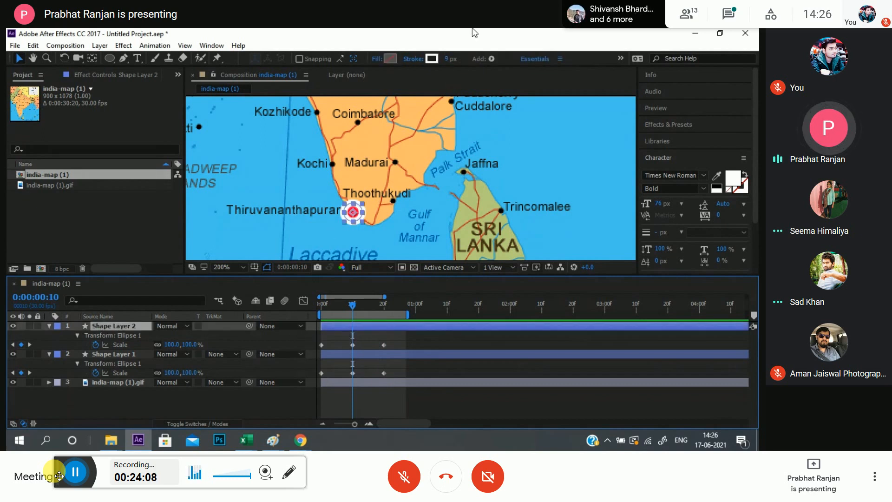
pyautogui.press('Return')
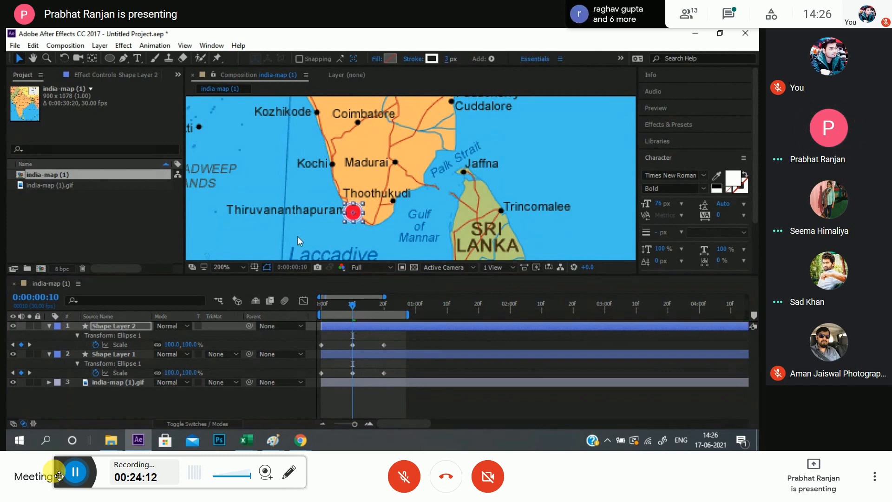
pyautogui.click(107, 400)
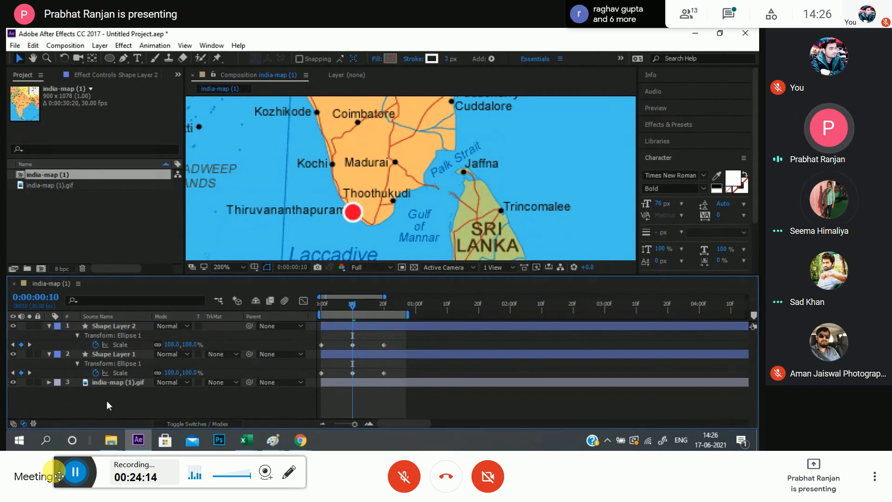
pyautogui.press('space')
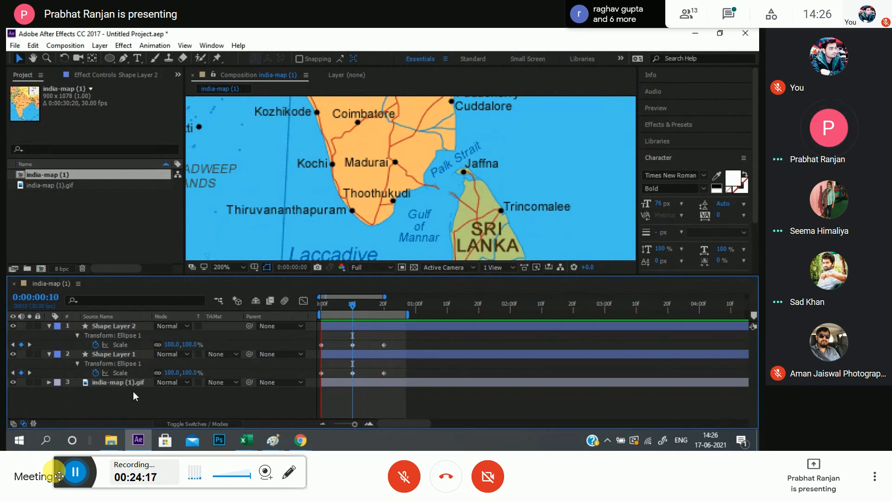
# - Show the layer Scale of Shape Layer 2 and enlarge it to 105% so the ring surrounds the red marker
pyautogui.click(30, 344)
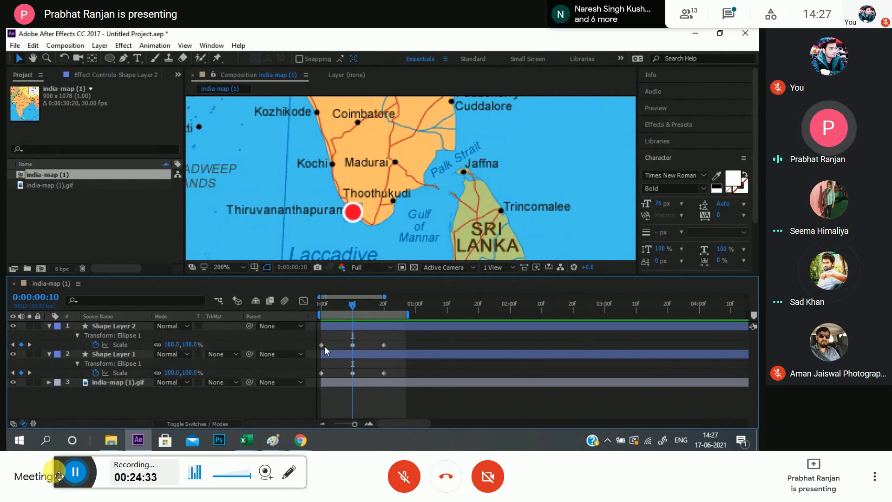
pyautogui.click(77, 335)
pyautogui.click(113, 325)
pyautogui.press('s')
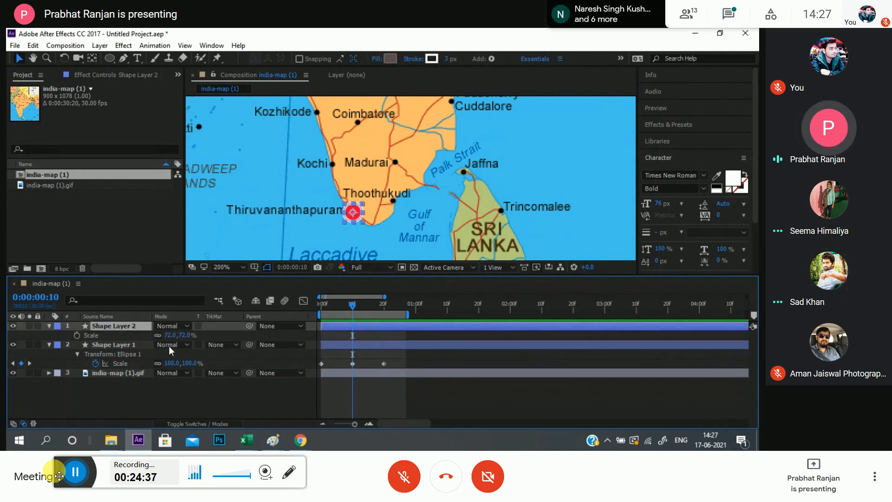
pyautogui.moveTo(170, 335); pyautogui.dragTo(195, 335)
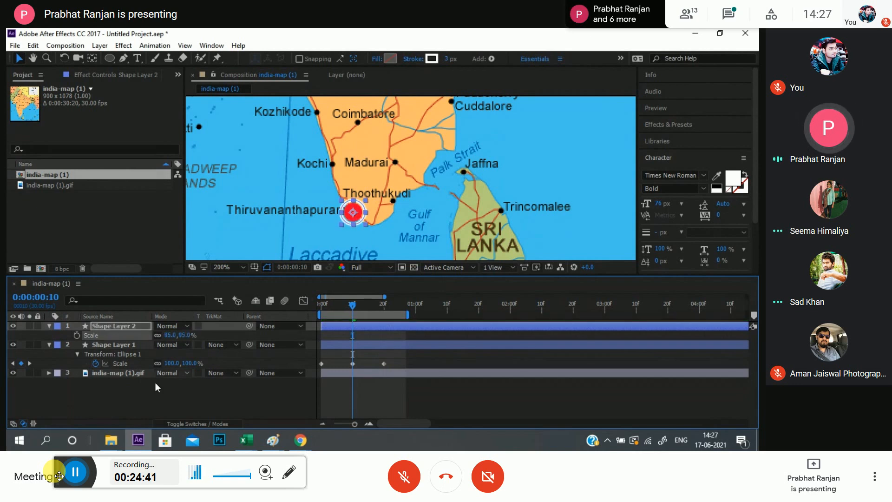
pyautogui.click(147, 397)
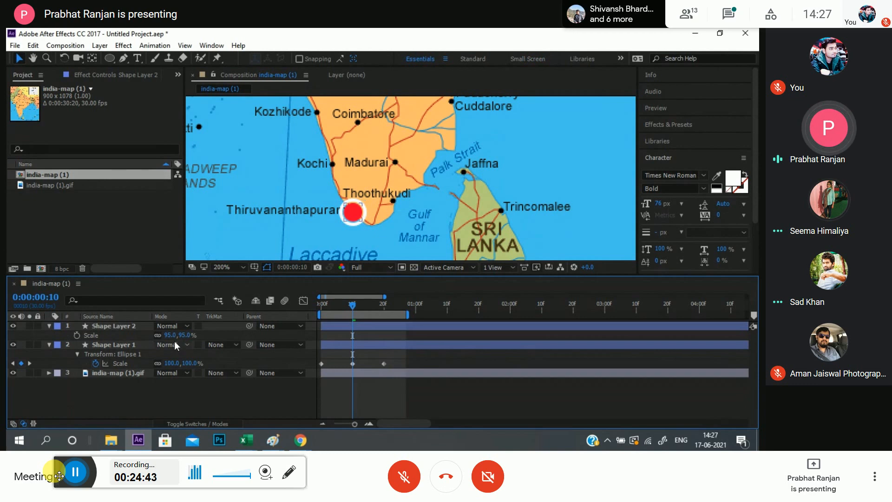
pyautogui.moveTo(171, 335); pyautogui.dragTo(186, 333)
pyautogui.click(142, 411)
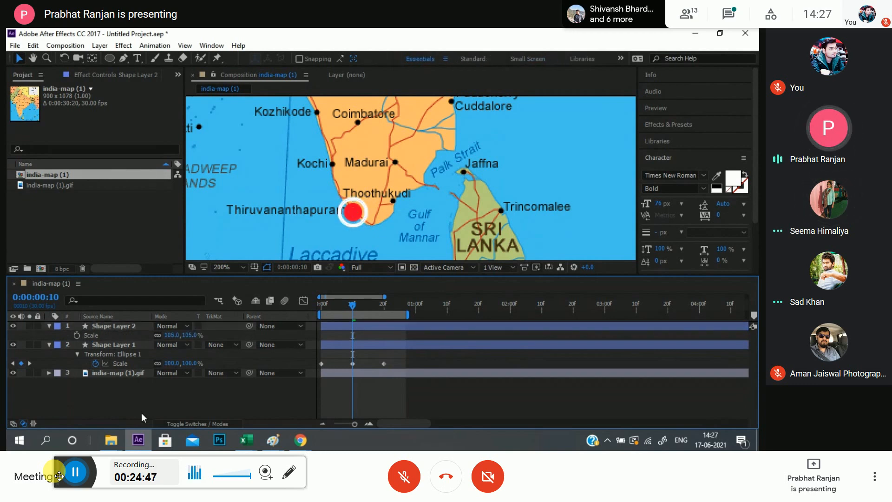
# - Inspect the keyframed Scale and the Transform: Ellipse 1 properties of Shape Layer 2, and collapse the layer
pyautogui.click(141, 328)
pyautogui.press('u')
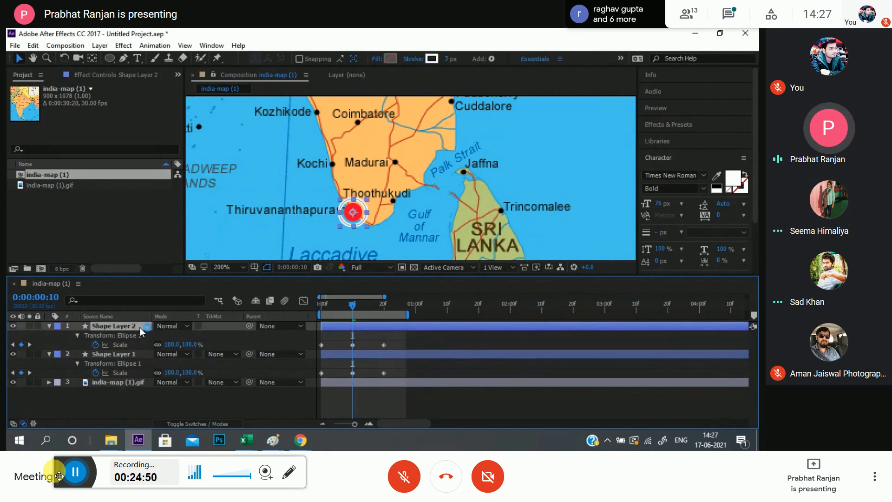
pyautogui.click(77, 335)
pyautogui.click(77, 335)
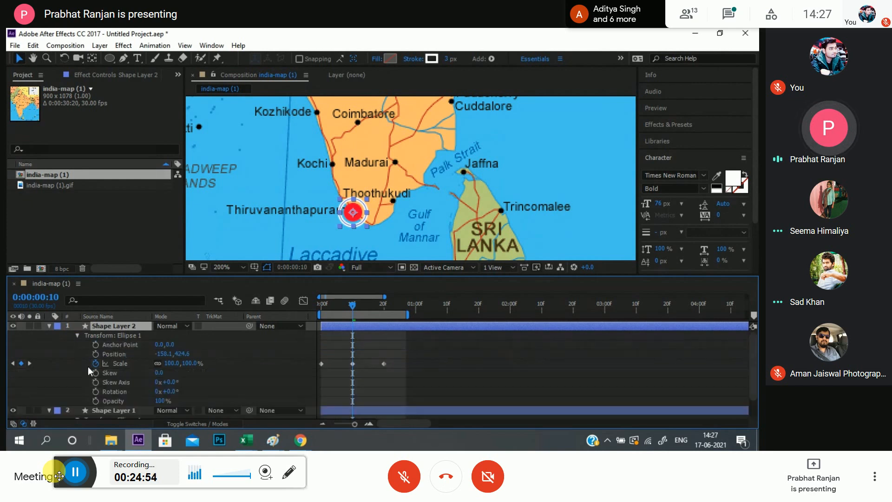
pyautogui.click(77, 335)
pyautogui.click(48, 325)
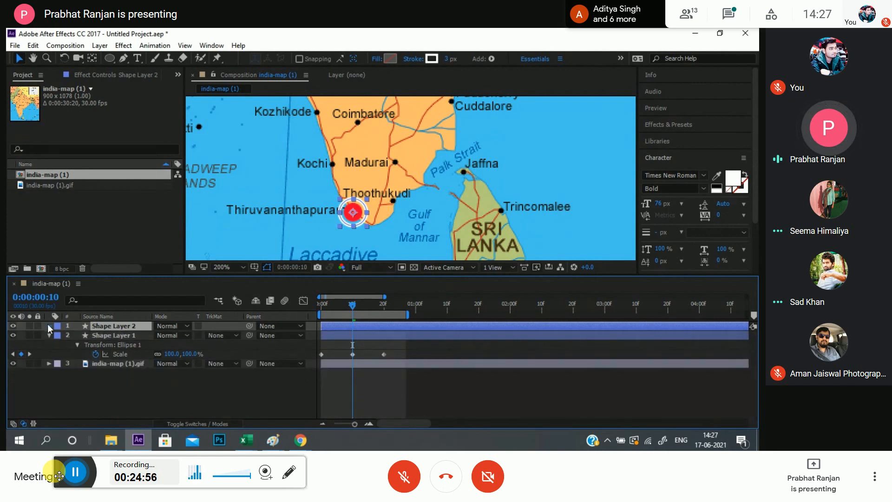
# - Expand Stroke 1 in Shape Layer 2 and add a Stroke Width keyframe of 0 at 0:00:00:10
pyautogui.click(48, 325)
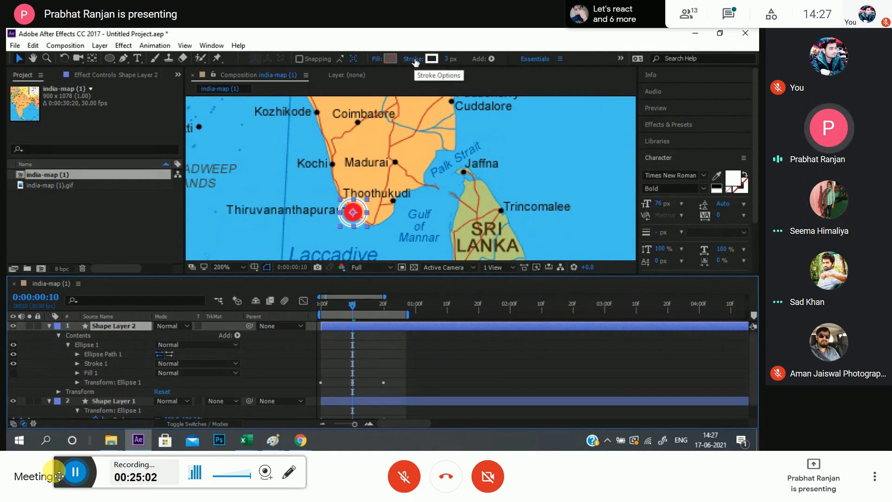
pyautogui.click(77, 363)
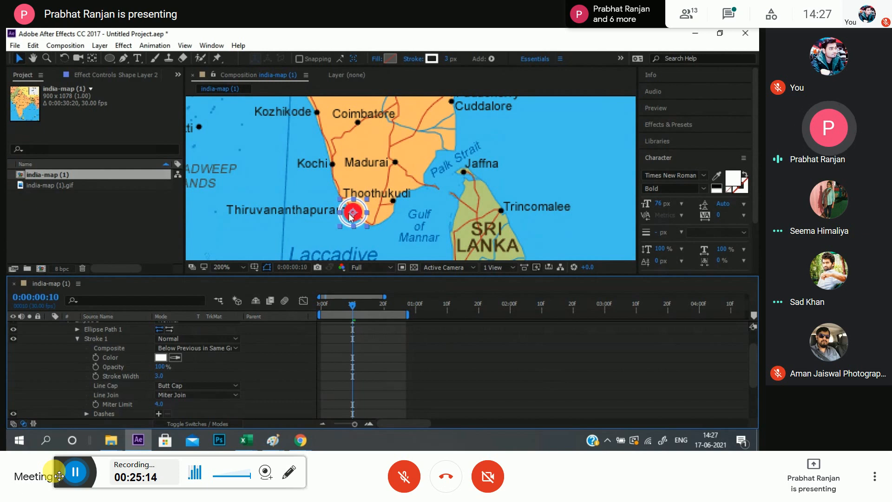
pyautogui.click(95, 377)
pyautogui.click(160, 376)
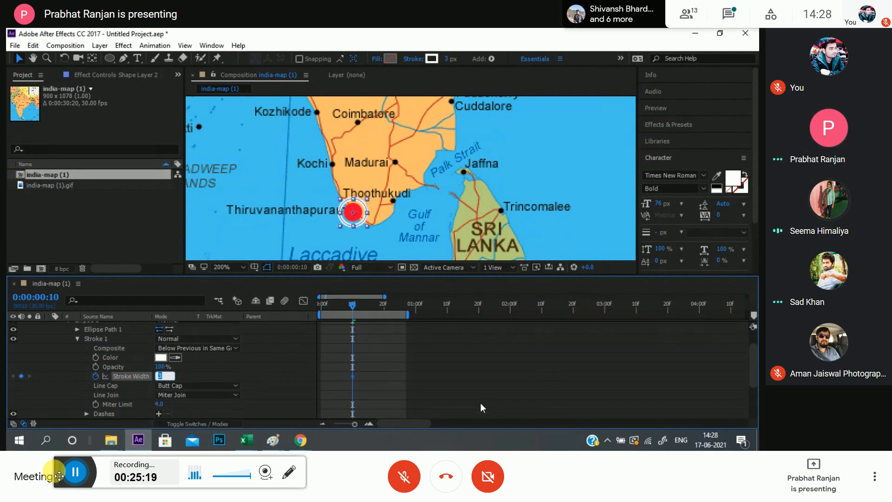
pyautogui.write('0')
pyautogui.press('Return')
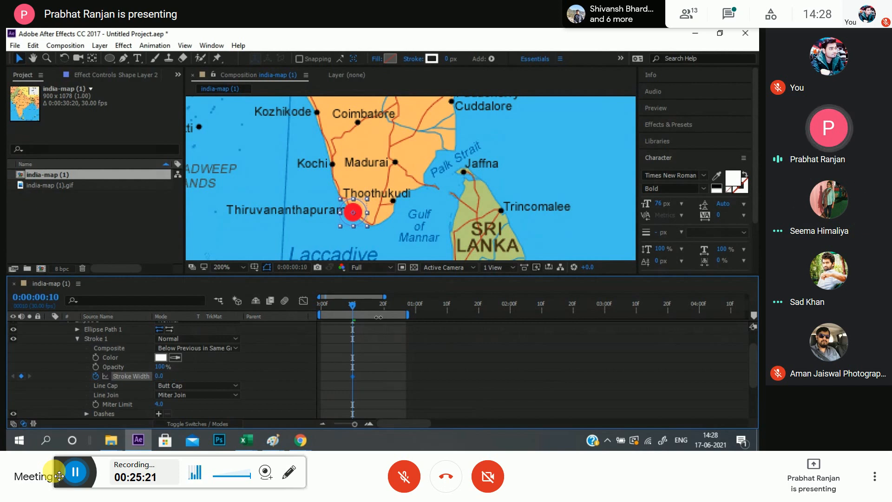
# - Add a Stroke Width keyframe of 3 at 0:00:00:00 for Stroke 1 of Shape Layer 2
pyautogui.press('Home')
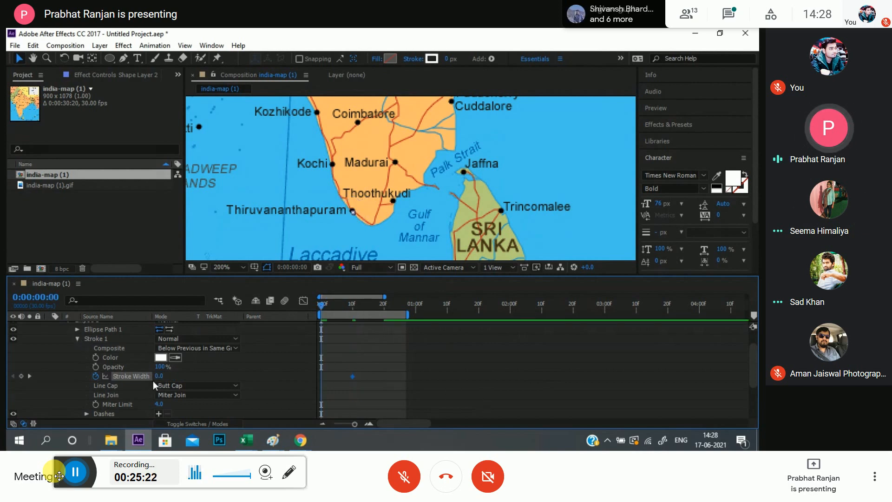
pyautogui.click(159, 375)
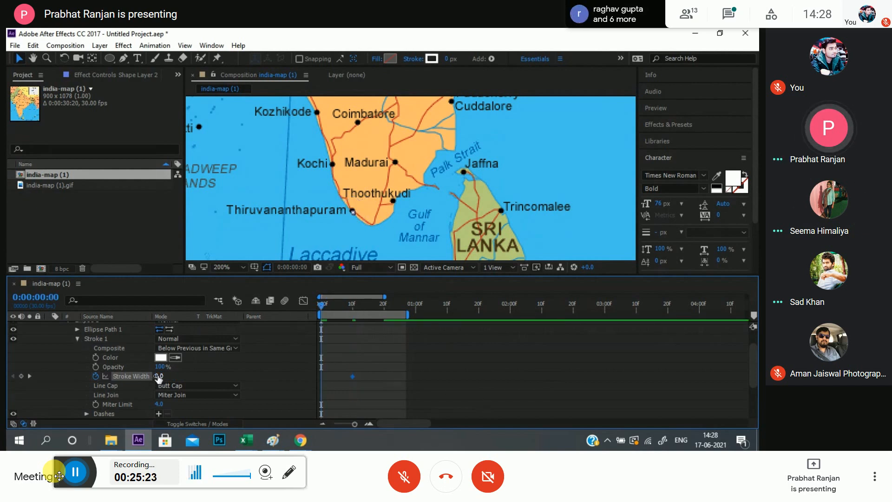
pyautogui.write('3')
pyautogui.press('Return')
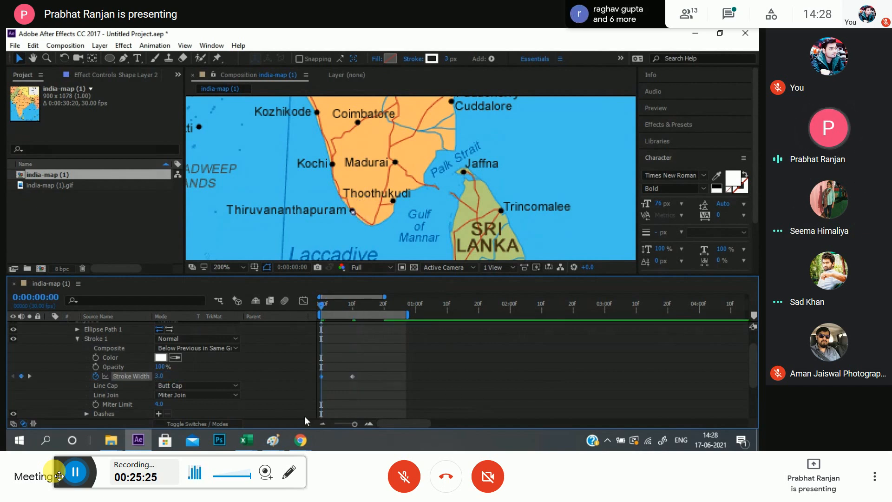
# - Add a Stroke Width keyframe of 3 at 0:00:00:20 for Stroke 1 of Shape Layer 2
pyautogui.scroll(-1, 384, 399)
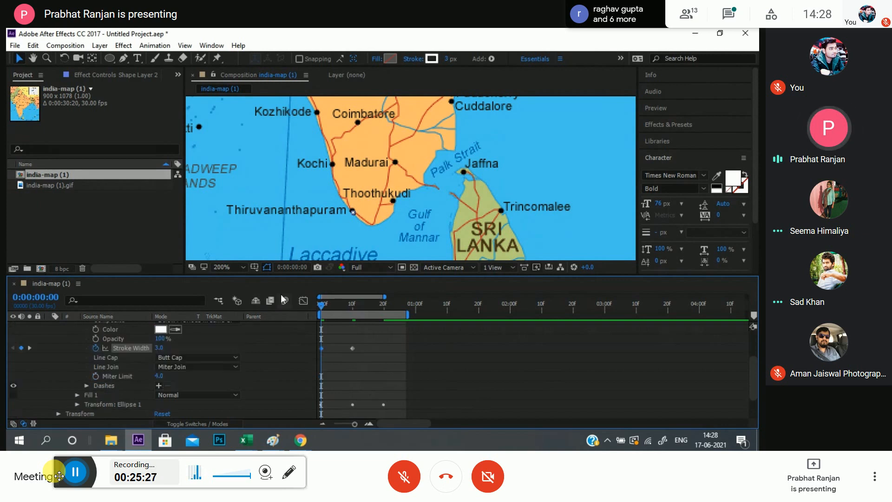
pyautogui.moveTo(320, 304); pyautogui.dragTo(385, 322)
pyautogui.click(158, 348)
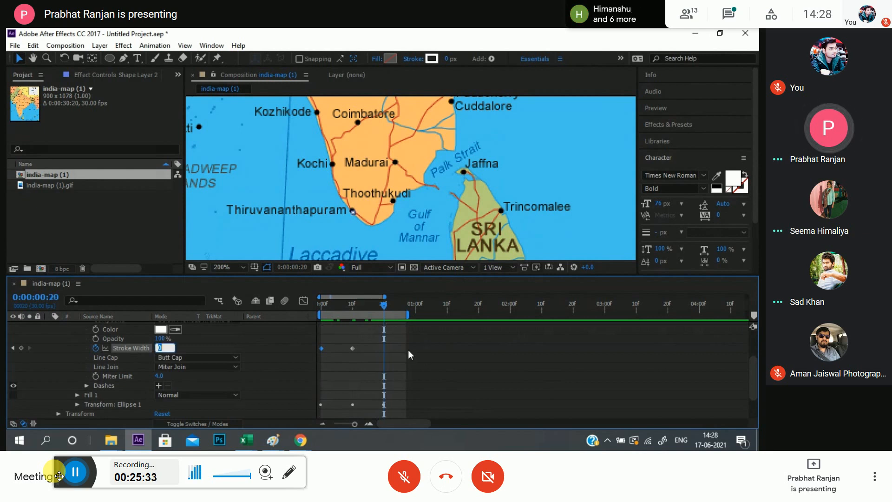
pyautogui.write('3')
pyautogui.press('Return')
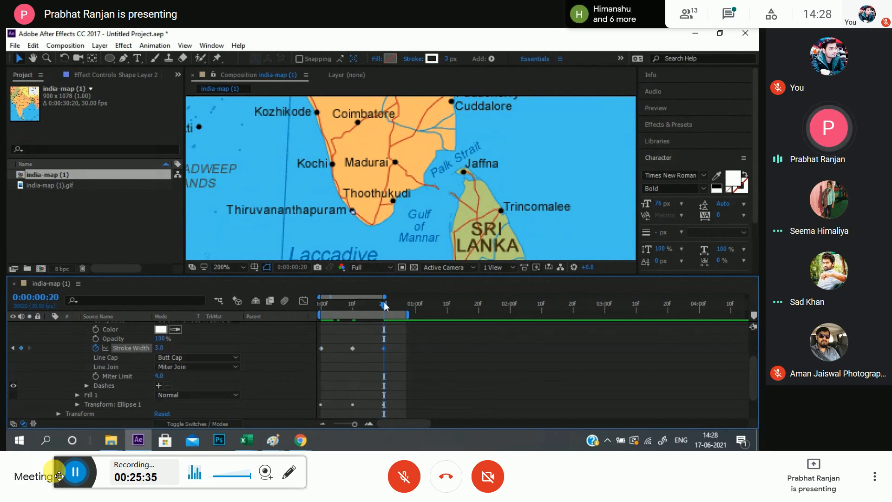
# - Preview the pulsing marker with its thinning ring and check the animation around 0:00:00:08
pyautogui.press('space')
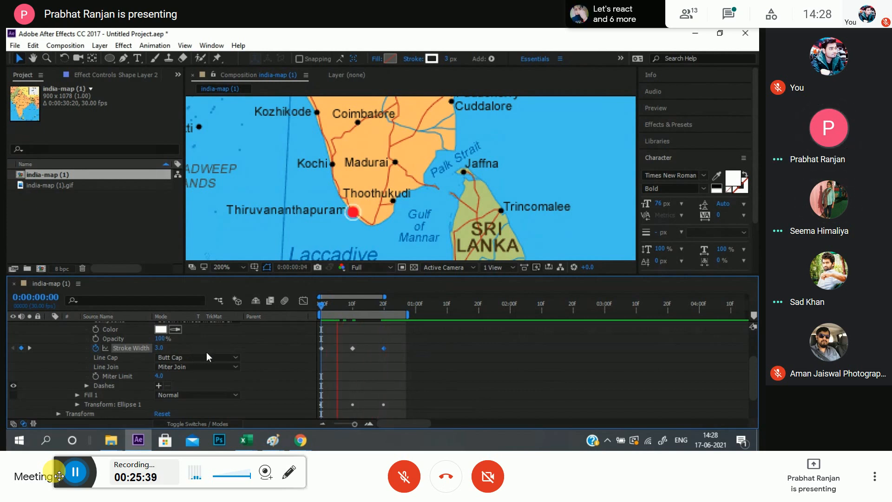
pyautogui.press('space')
pyautogui.moveTo(382, 303); pyautogui.dragTo(346, 317)
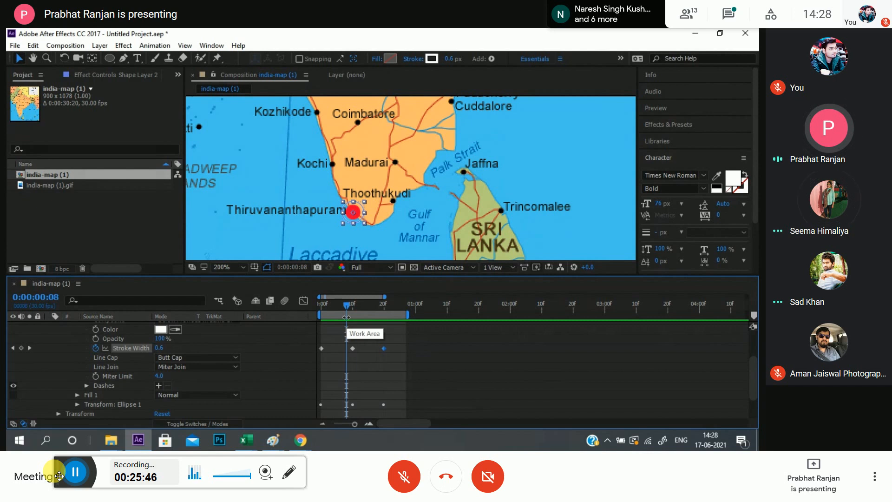
pyautogui.press('space')
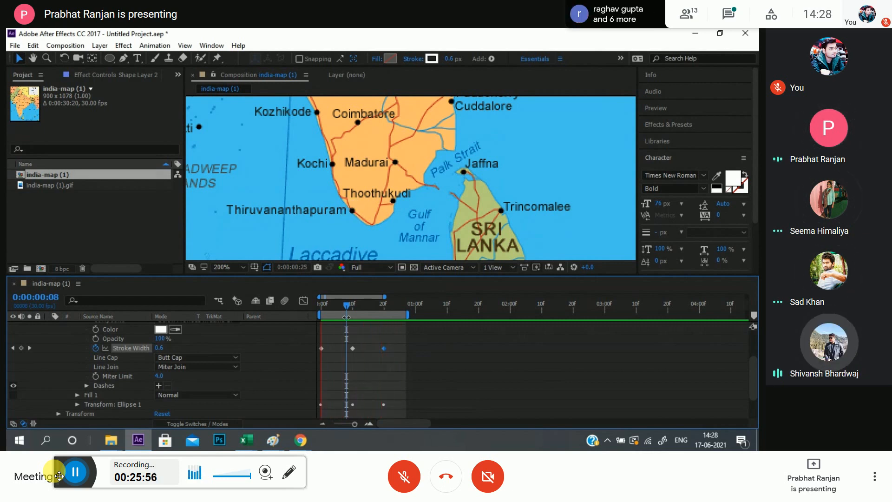
# - Pre-compose Shape Layer 1 and Shape Layer 2 together as Pre-comp 1 and preview the combined marker
pyautogui.scroll(3, 197, 355)
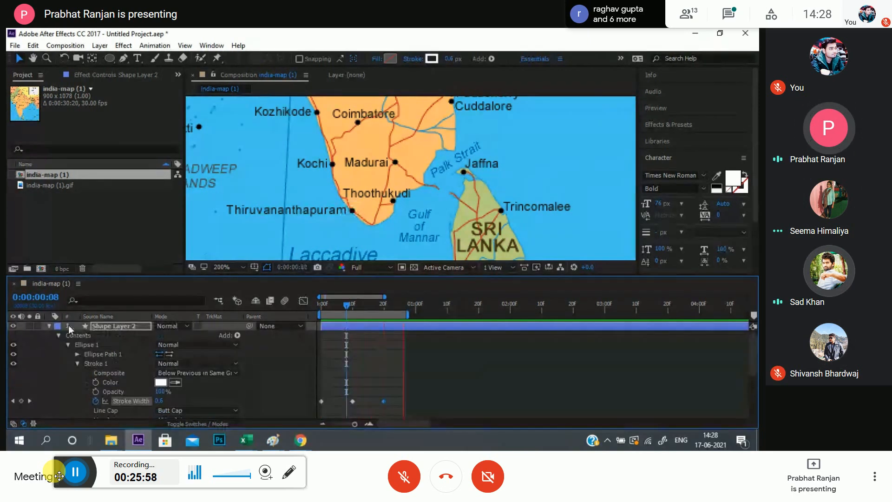
pyautogui.click(49, 326)
pyautogui.click(91, 395)
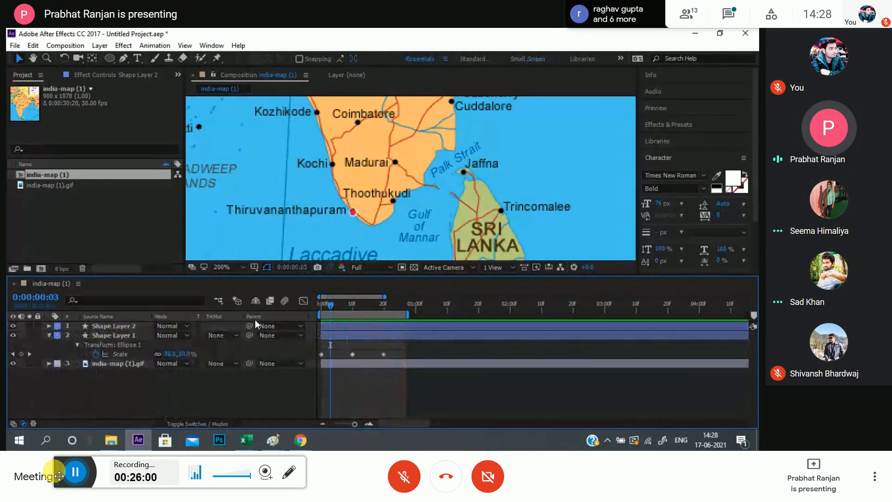
pyautogui.click(139, 334)
pyautogui.keyDown('shift'); pyautogui.click(137, 326); pyautogui.keyUp('shift')
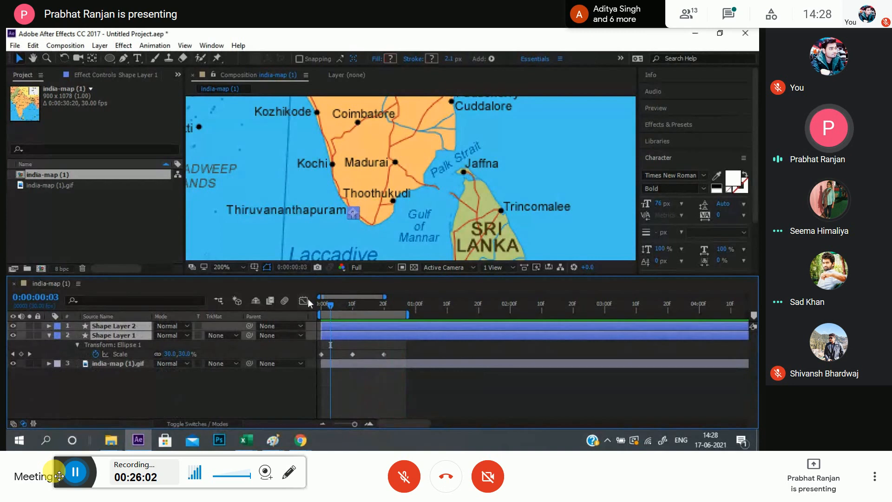
pyautogui.rightClick(133, 327)
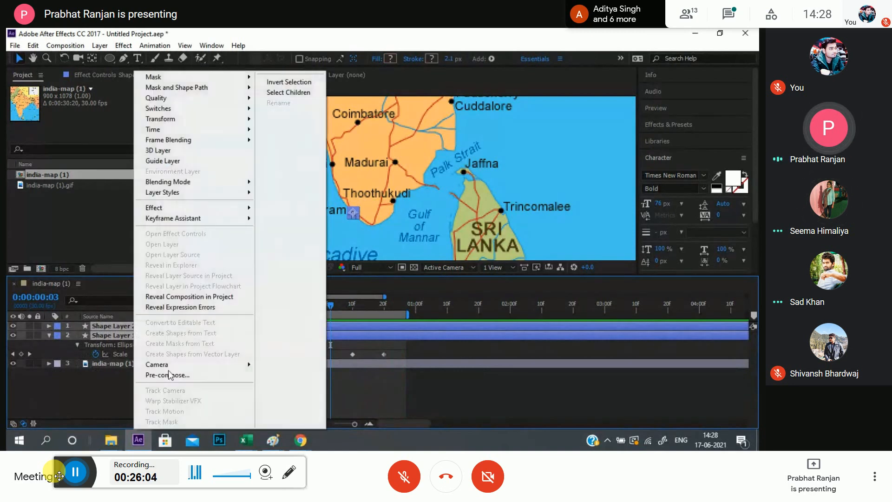
pyautogui.click(166, 378)
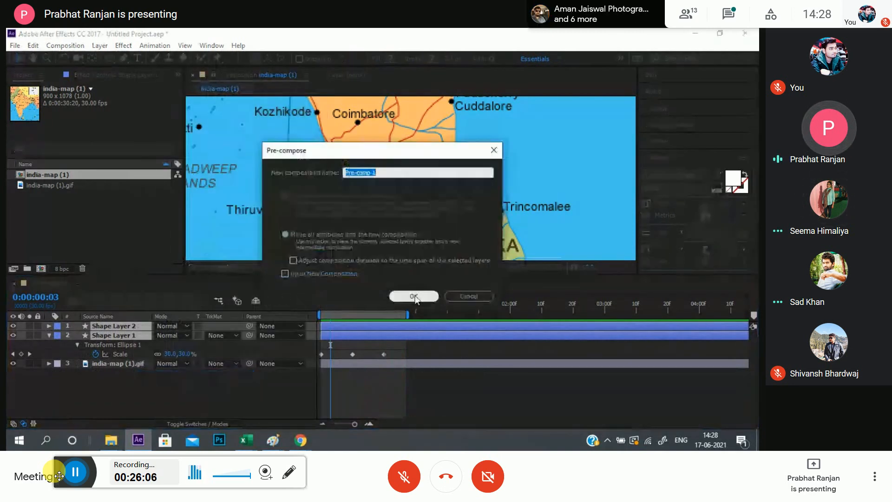
pyautogui.click(411, 293)
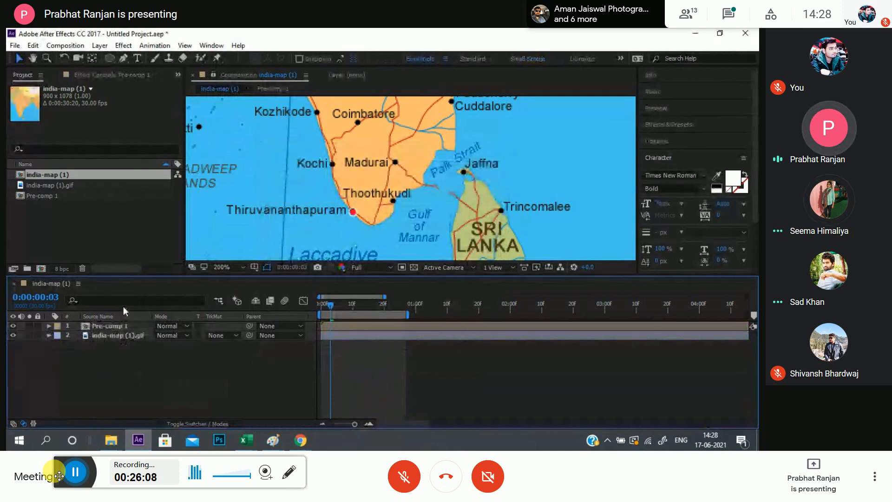
pyautogui.press('space')
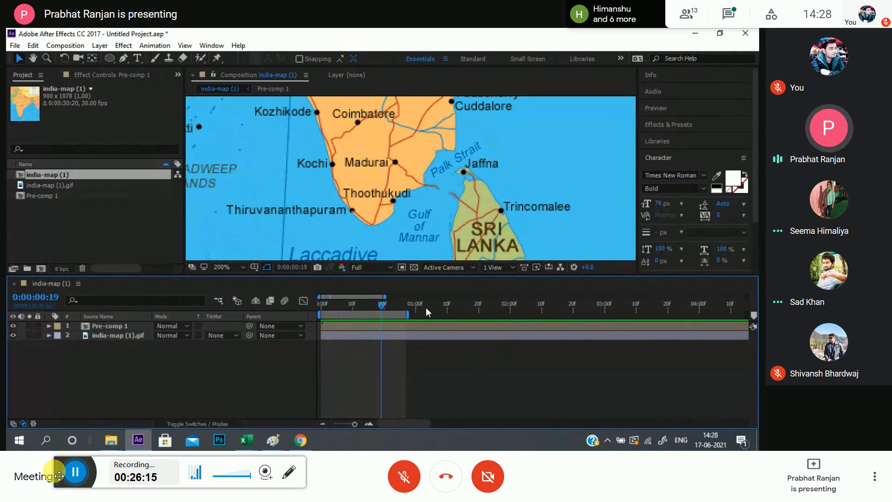
pyautogui.press('space')
# - Duplicate Pre-comp 1 and, at 0:00:00:09, move the copy's marker from Thiruvananthapuram to Vijayawada
pyautogui.click(115, 330)
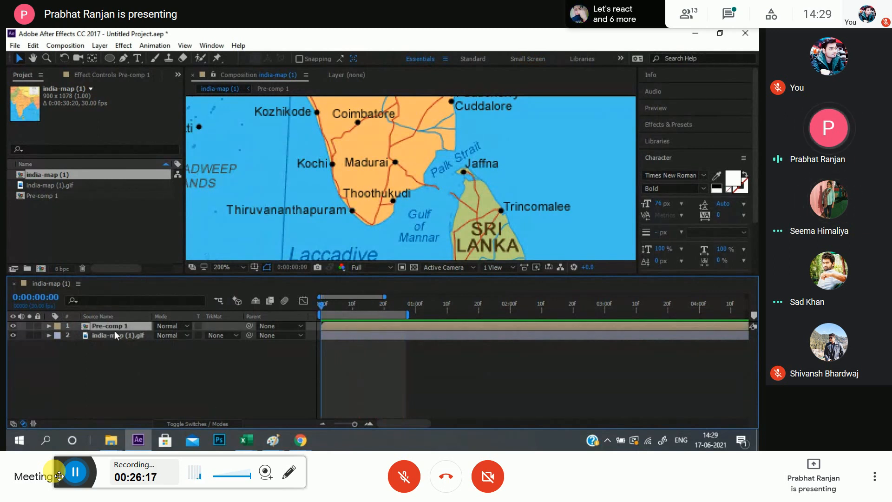
pyautogui.hotkey('ctrl', 'd')
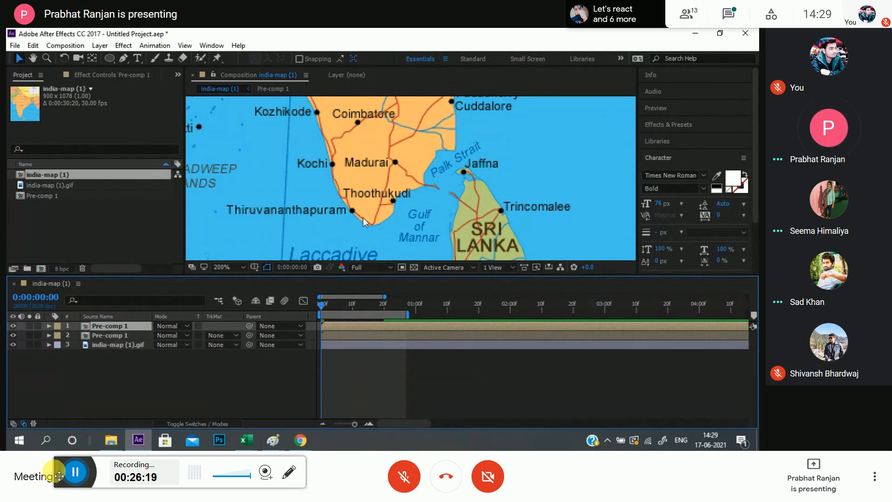
pyautogui.click(349, 306)
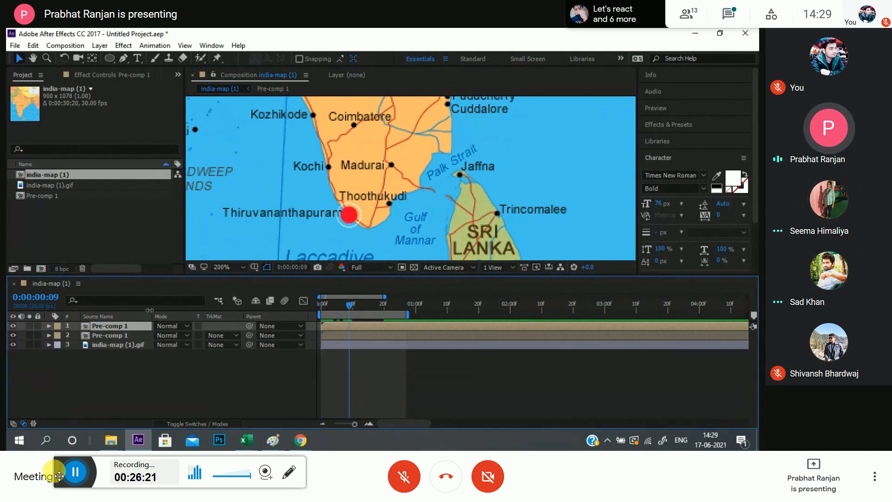
pyautogui.scroll(-1, 372, 212)
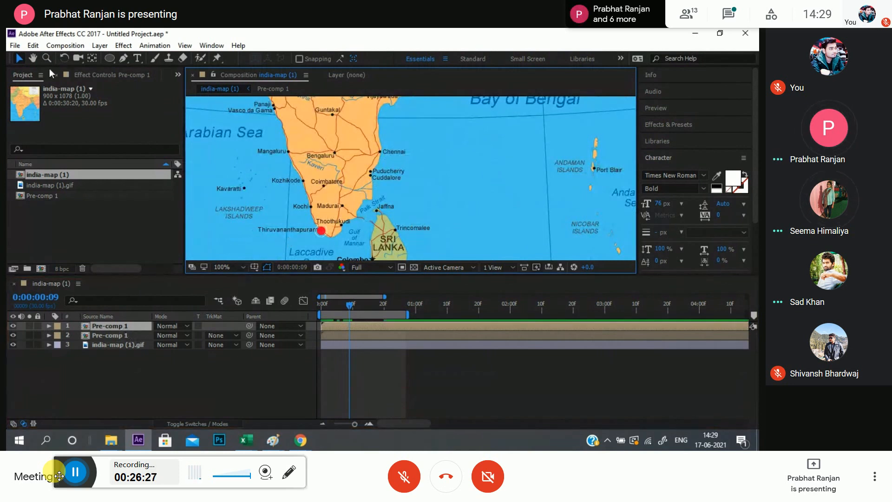
pyautogui.moveTo(324, 231); pyautogui.dragTo(374, 111)
pyautogui.moveTo(374, 207); pyautogui.dragTo(378, 273)
pyautogui.scroll(1, 375, 202)
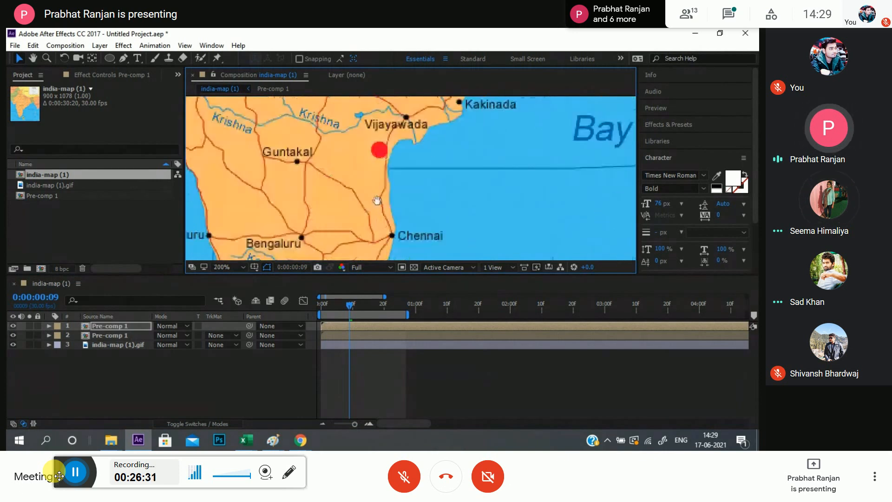
pyautogui.moveTo(377, 200)
pyautogui.mouseDown()
pyautogui.moveTo(376, 220)
pyautogui.moveTo(359, 229)
pyautogui.moveTo(377, 189)
pyautogui.mouseUp()
pyautogui.scroll(-1, 377, 203)
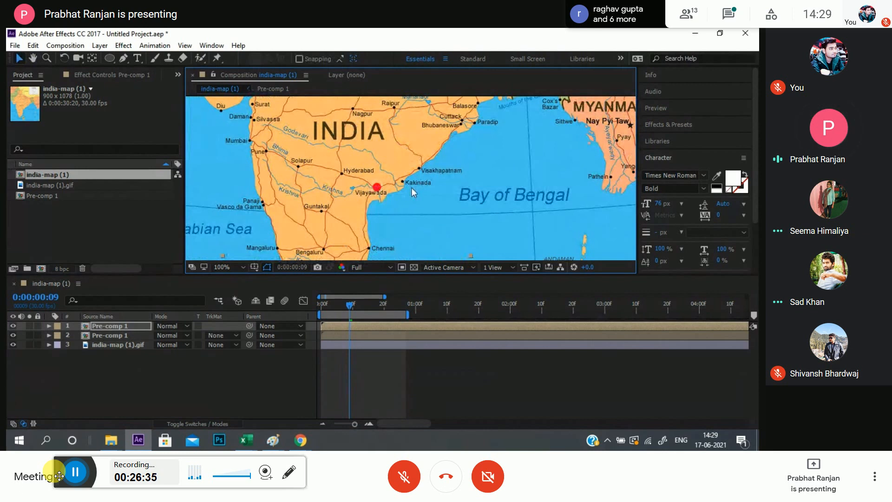
# - Duplicate the Vijayawada marker layer and move the new copy to northern India between Kanpur and Lucknow
pyautogui.scroll(-2, 411, 188)
pyautogui.hotkey('ctrl', 'd')
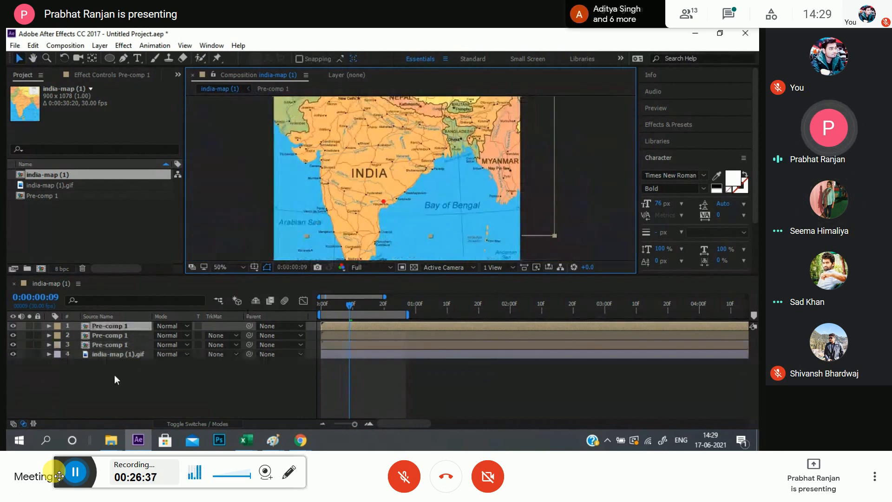
pyautogui.moveTo(384, 207); pyautogui.dragTo(386, 150)
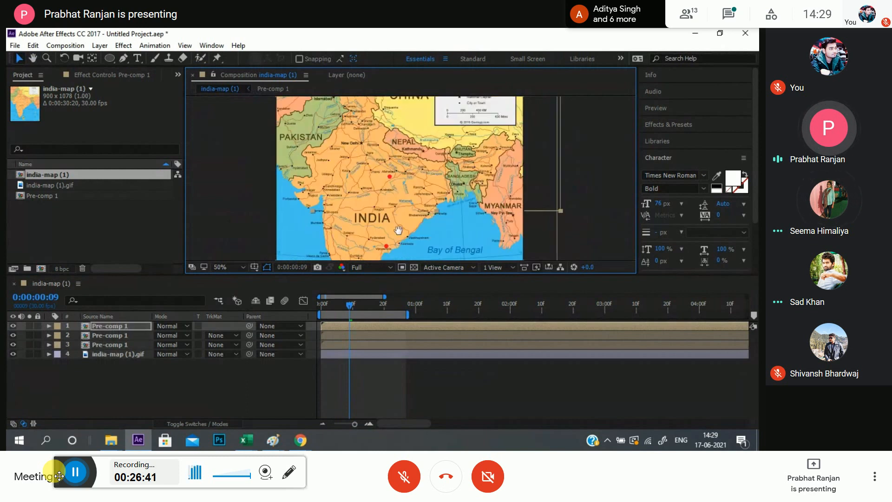
pyautogui.scroll(2, 389, 155)
pyautogui.moveTo(396, 235); pyautogui.dragTo(398, 254)
# - Duplicate the marker layer near Lucknow, move the new copy next to Kargil, and deselect it
pyautogui.hotkey('ctrl', 'd')
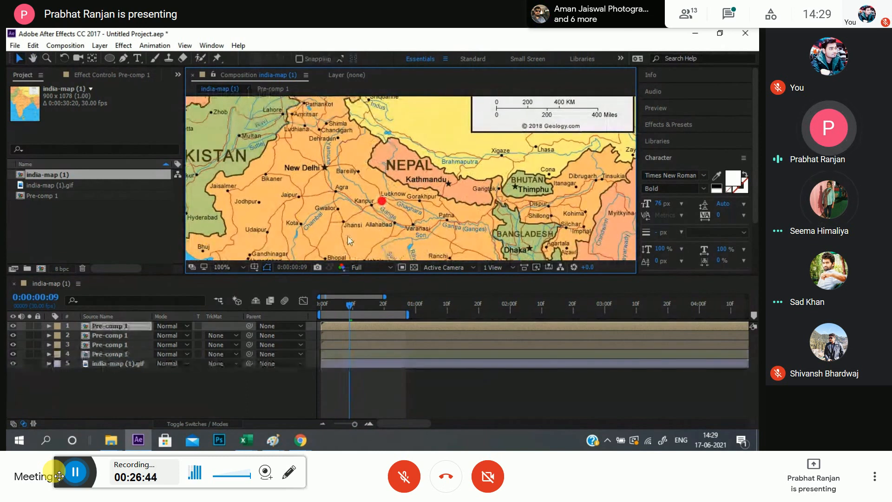
pyautogui.moveTo(334, 157); pyautogui.dragTo(353, 224)
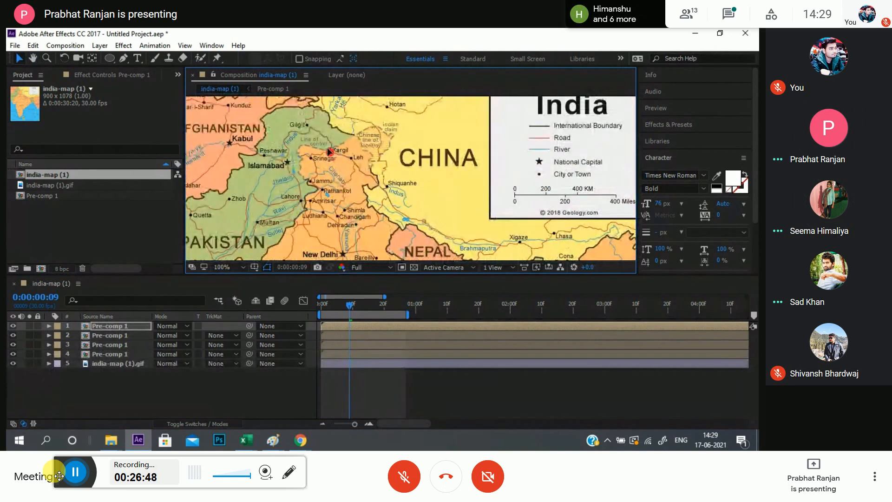
pyautogui.click(113, 401)
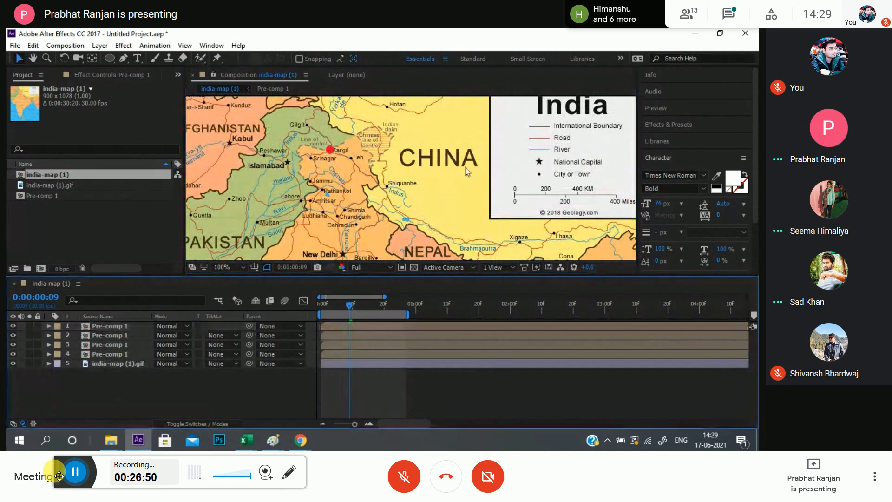
# - Preview all four pulsing markers across the whole India map in an enlarged composition view
pyautogui.moveTo(498, 138); pyautogui.dragTo(500, 141)
pyautogui.scroll(-4, 486, 130)
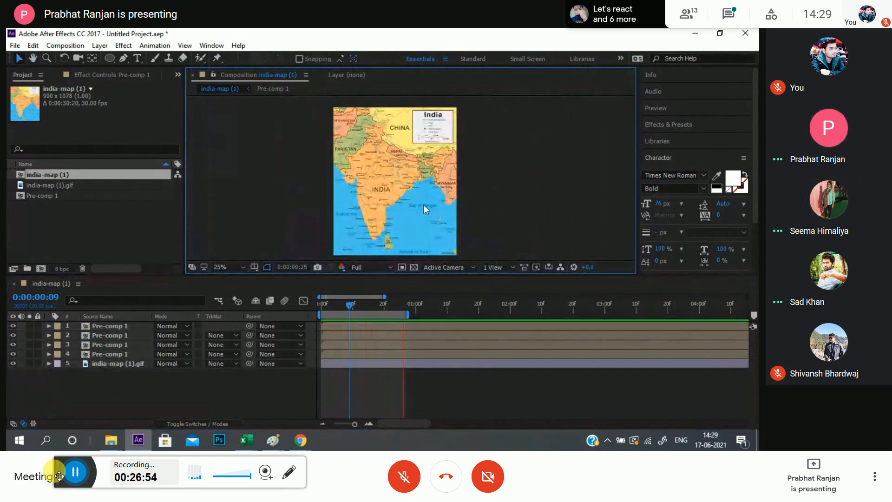
pyautogui.press('`')
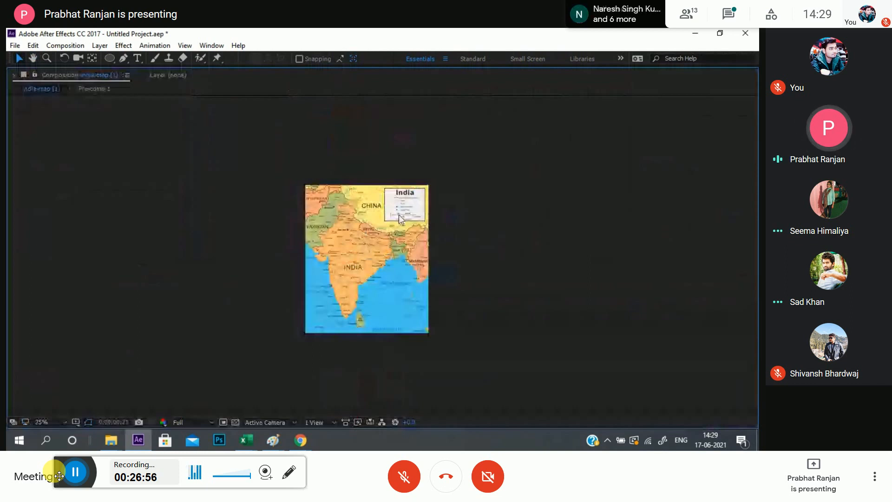
pyautogui.scroll(4, 395, 220)
pyautogui.scroll(-2, 395, 224)
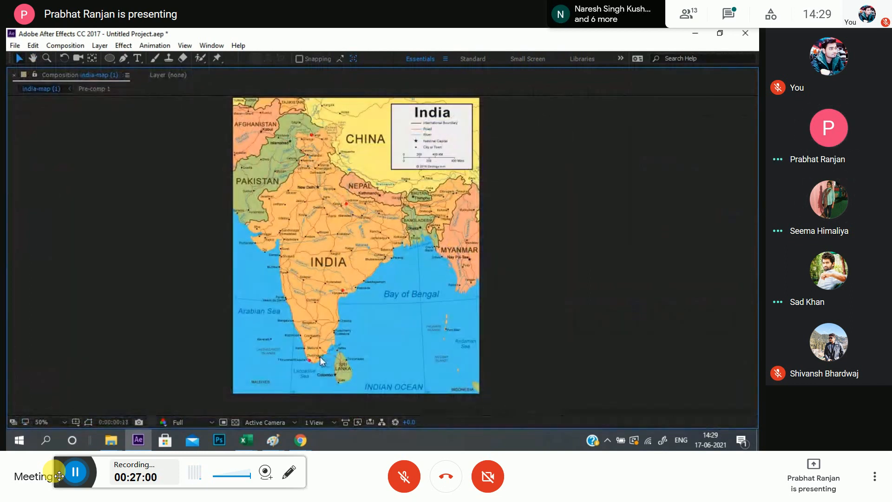
pyautogui.press('space')
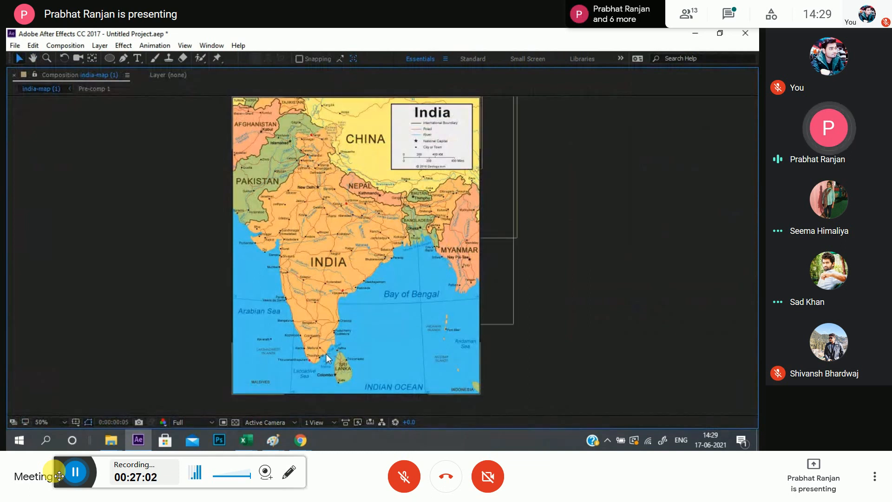
pyautogui.press('`')
# - Delete the three duplicated Pre-comp 1 layers, select the remaining one, and move the current time to 0:00:00:09
pyautogui.click(127, 326)
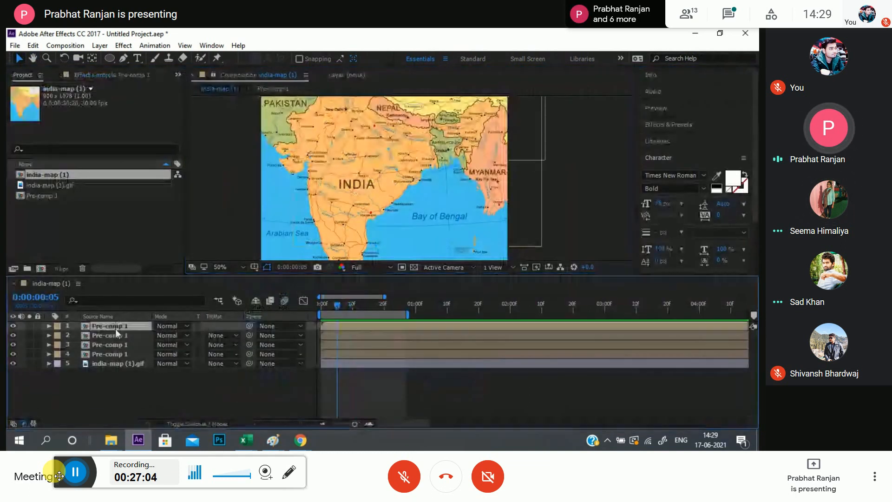
pyautogui.keyDown('shift'); pyautogui.click(109, 344); pyautogui.keyUp('shift')
pyautogui.press('Delete')
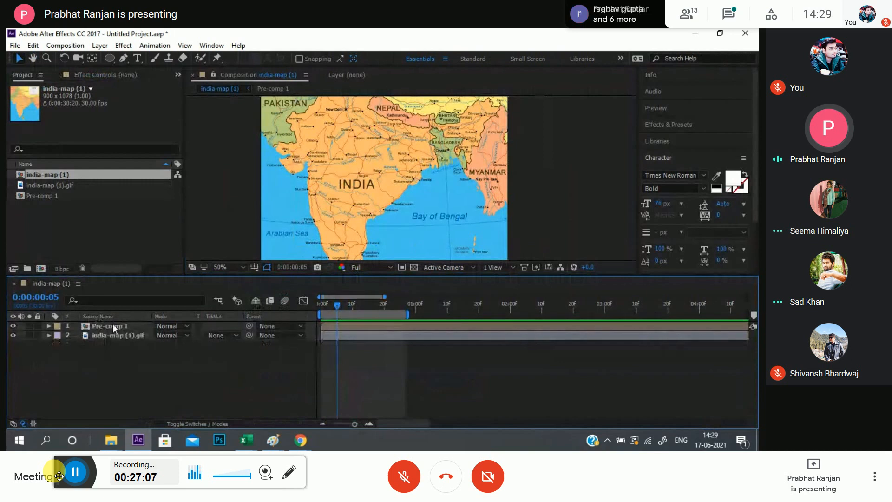
pyautogui.moveTo(425, 231); pyautogui.dragTo(467, 161)
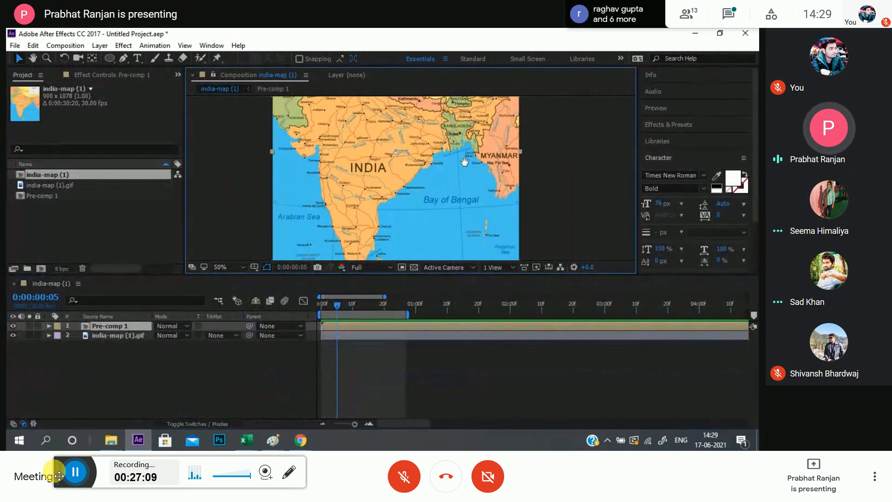
pyautogui.moveTo(338, 304); pyautogui.dragTo(350, 308)
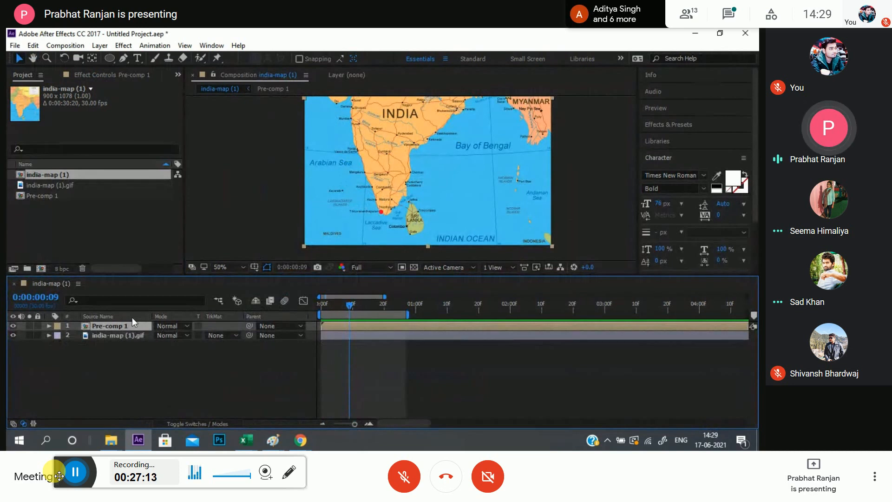
# - Scale the Pre-comp 1 marker layer to 192% and move the enlarged red dot back onto Thiruvananthapuram
pyautogui.press('s')
pyautogui.moveTo(191, 336); pyautogui.dragTo(205, 335)
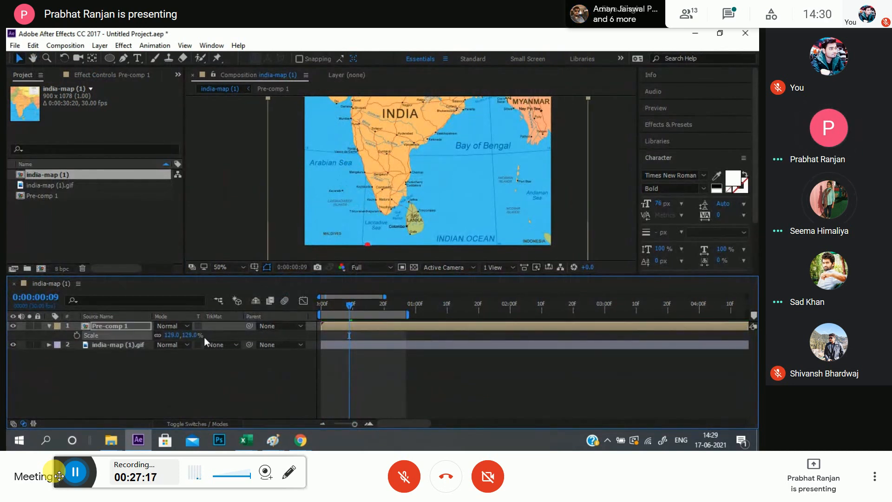
pyautogui.moveTo(413, 218); pyautogui.dragTo(419, 183)
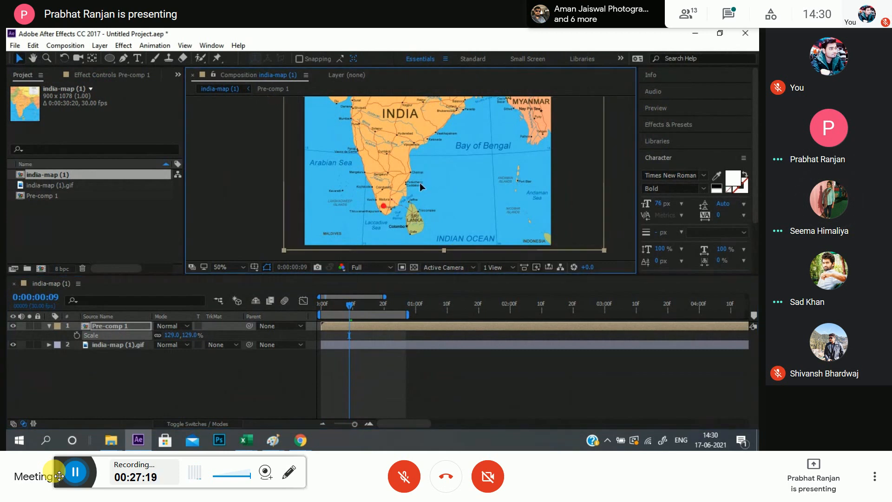
pyautogui.moveTo(188, 335); pyautogui.dragTo(223, 332)
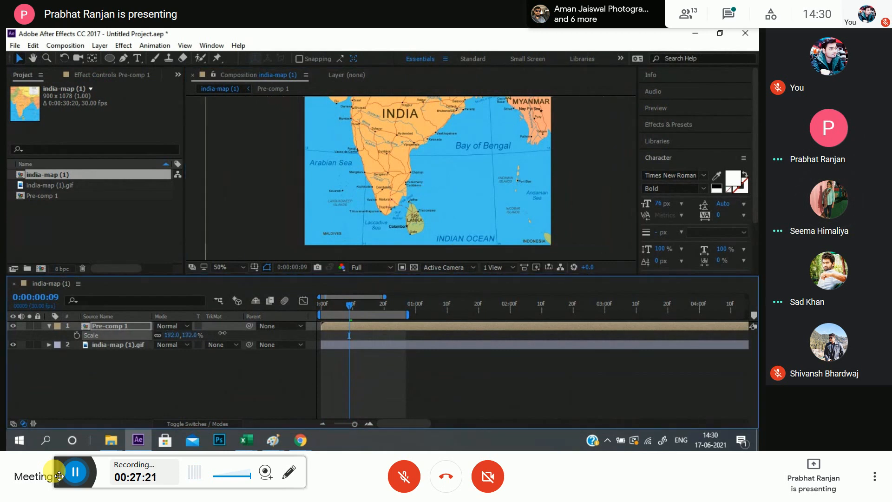
pyautogui.moveTo(394, 212); pyautogui.dragTo(420, 145)
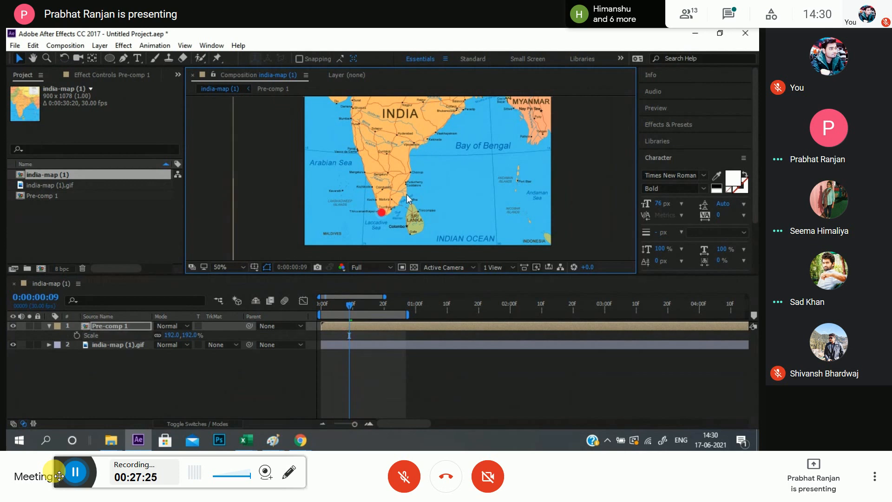
pyautogui.scroll(2, 407, 199)
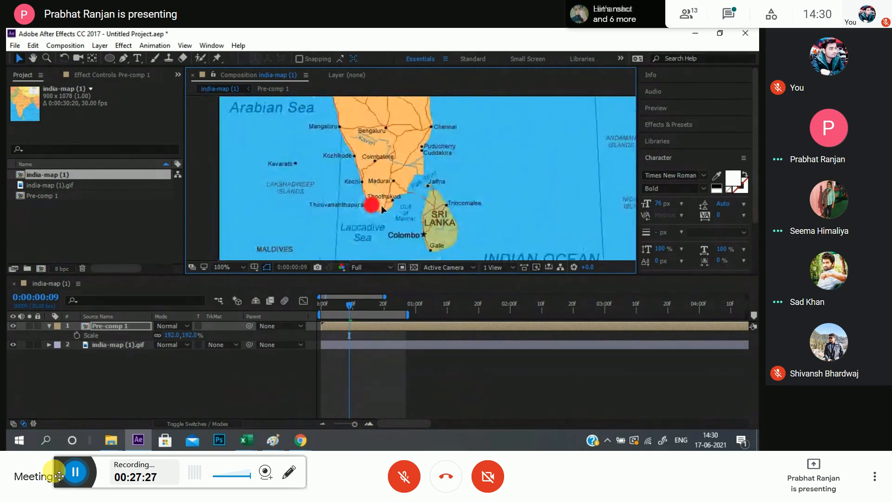
pyautogui.scroll(1, 403, 213)
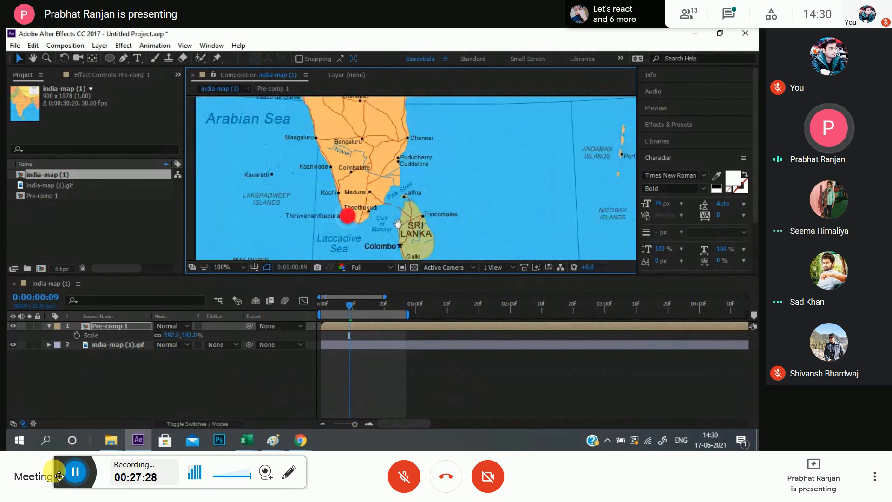
# - Collapse the marker layer's properties, duplicate it, and move the copy to central India just east of Nagpur, near the INDIA label
pyautogui.click(49, 326)
pyautogui.click(120, 349)
pyautogui.click(115, 327)
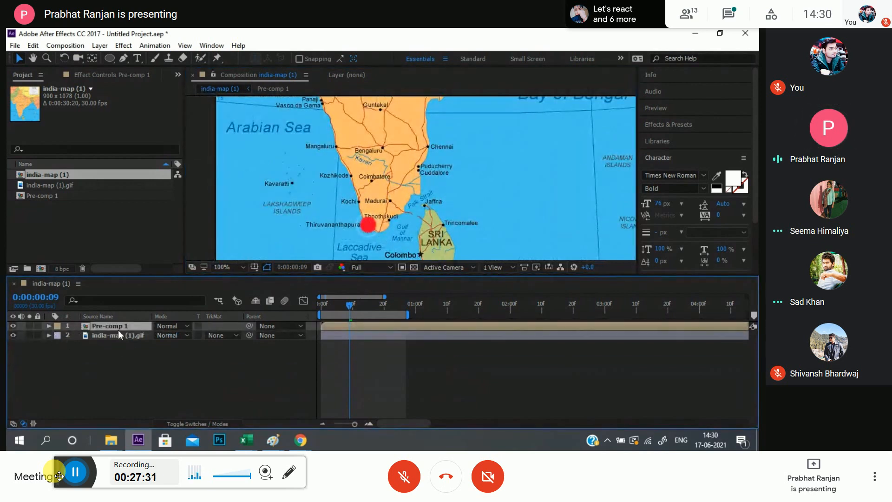
pyautogui.hotkey('ctrl', 'd')
pyautogui.scroll(-3, 394, 232)
pyautogui.scroll(4, 394, 232)
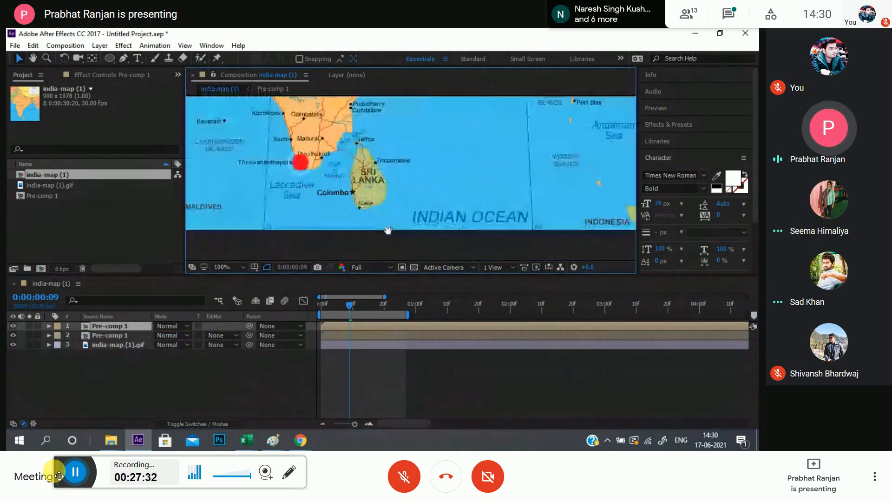
pyautogui.moveTo(374, 162); pyautogui.dragTo(372, 330)
pyautogui.moveTo(367, 251); pyautogui.dragTo(388, 131)
pyautogui.scroll(-3, 390, 131)
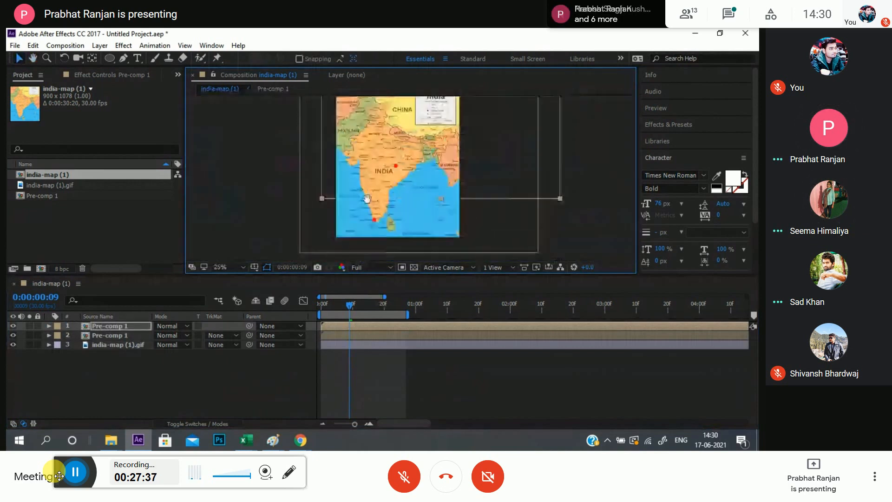
pyautogui.scroll(2, 369, 204)
pyautogui.scroll(-1, 368, 213)
pyautogui.scroll(2, 368, 213)
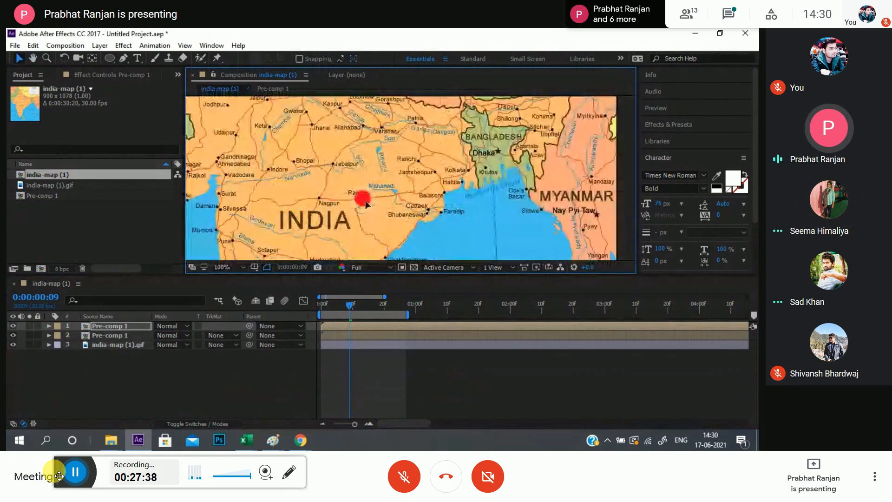
pyautogui.moveTo(365, 194)
pyautogui.mouseDown()
pyautogui.moveTo(449, 217)
pyautogui.moveTo(363, 204)
pyautogui.mouseUp()
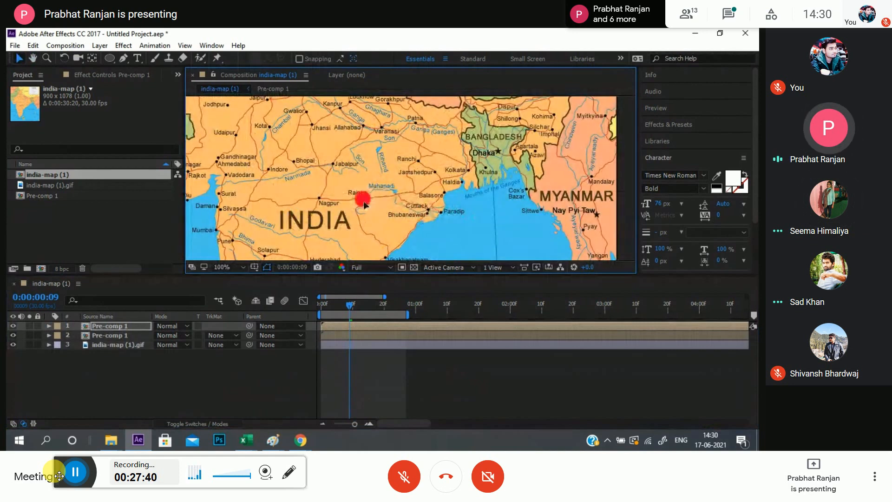
# - Duplicate the central India marker layer and move the new copy north to the border area at Nepal's western end
pyautogui.scroll(-2, 382, 202)
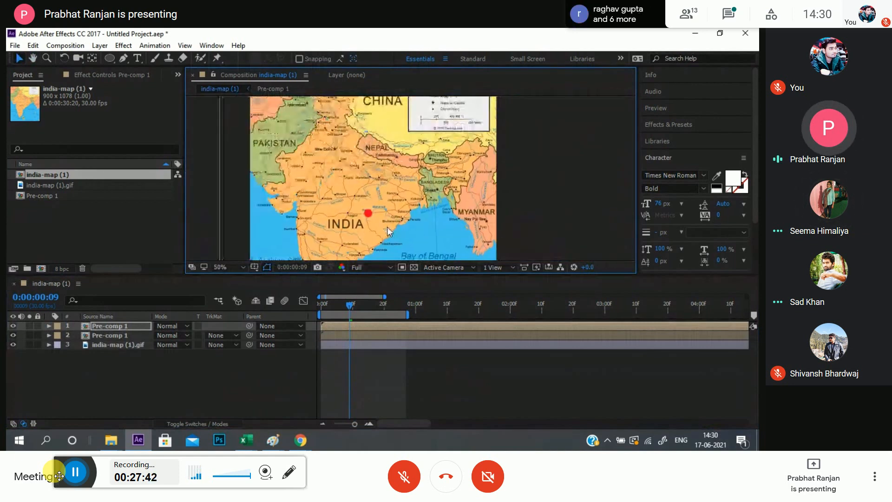
pyautogui.hotkey('ctrl', 'd')
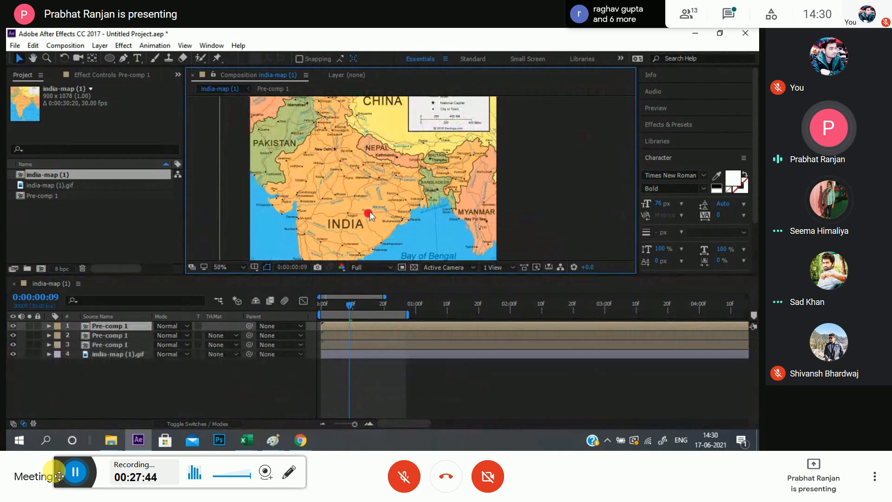
pyautogui.moveTo(371, 216); pyautogui.dragTo(365, 134)
# - Duplicate the marker layer at Nepal's western end, move the new copy to India's far northern border with China, and deselect it
pyautogui.hotkey('ctrl', 'd')
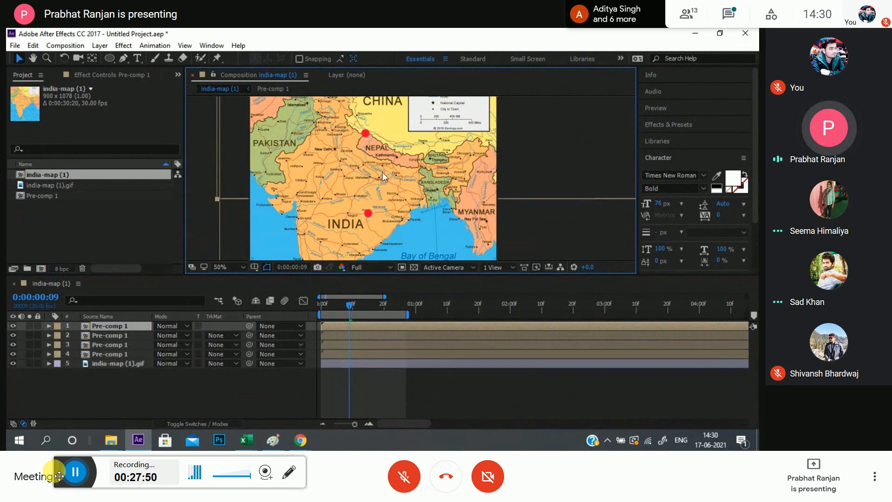
pyautogui.moveTo(380, 172); pyautogui.dragTo(361, 149)
pyautogui.click(193, 378)
pyautogui.click(162, 383)
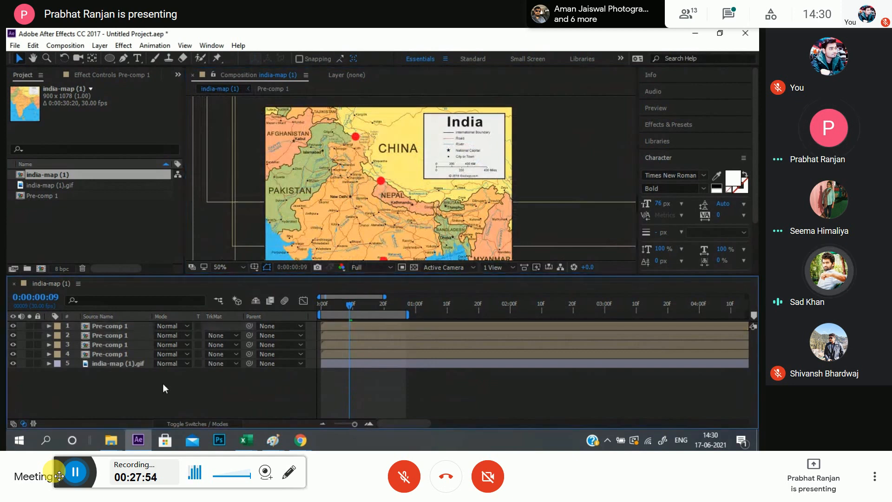
# - Preview the markers from the first frame, extend the work area's end to about 0:00:03:18, and return to 0:00:00:00
pyautogui.moveTo(414, 214); pyautogui.dragTo(420, 212)
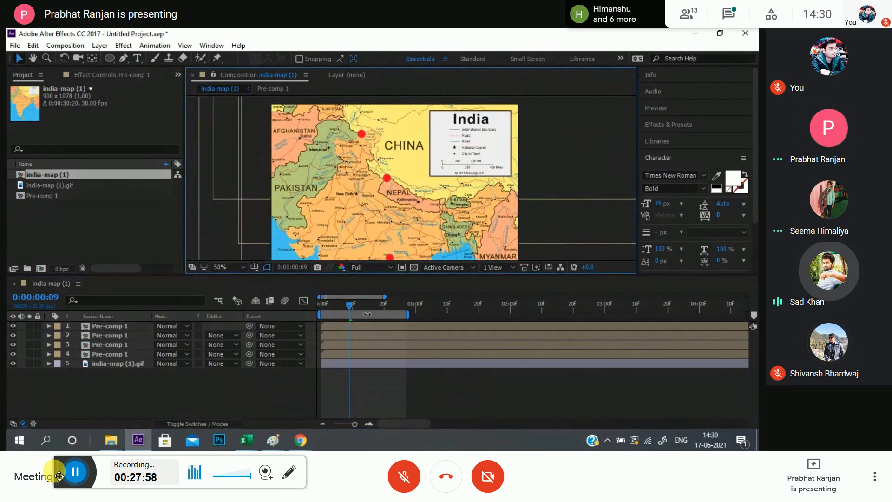
pyautogui.moveTo(351, 306); pyautogui.dragTo(252, 327)
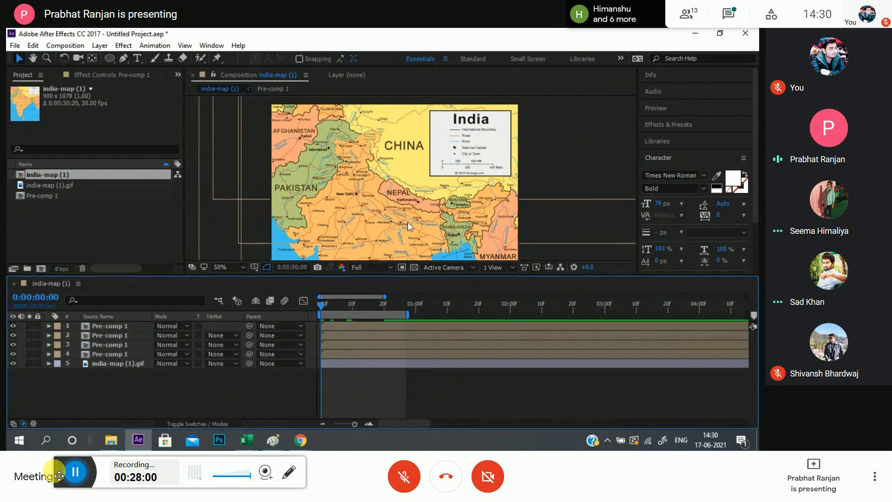
pyautogui.press('space')
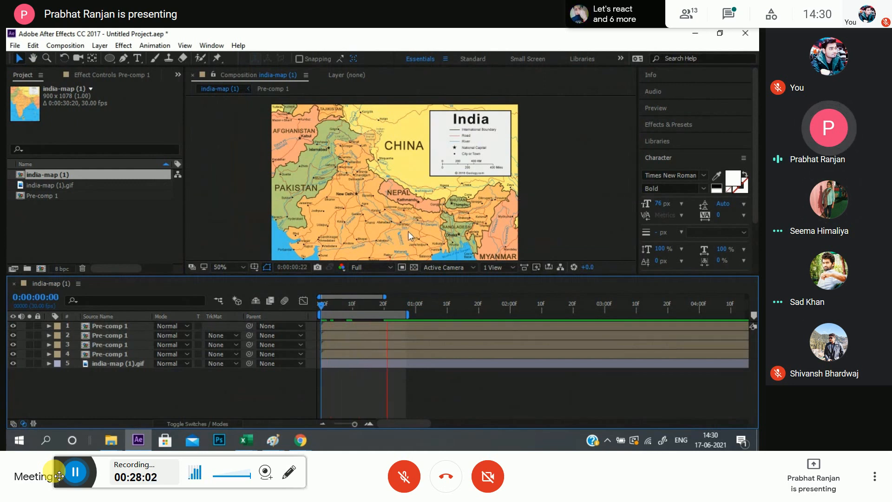
pyautogui.moveTo(408, 315); pyautogui.dragTo(666, 315)
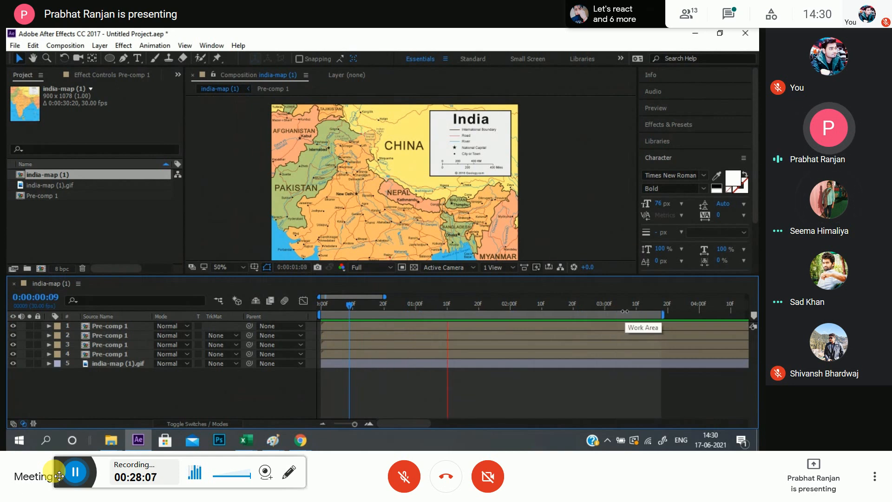
pyautogui.press('space')
pyautogui.moveTo(482, 305); pyautogui.dragTo(222, 305)
# - Open the Pre-comp 1 composition and reveal the keyframed properties of Shape Layer 1
pyautogui.click(107, 354)
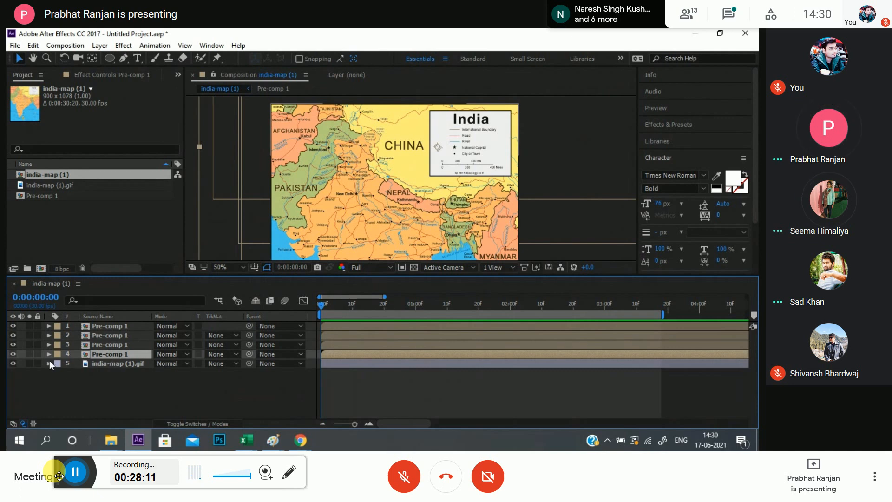
pyautogui.doubleClick(103, 353)
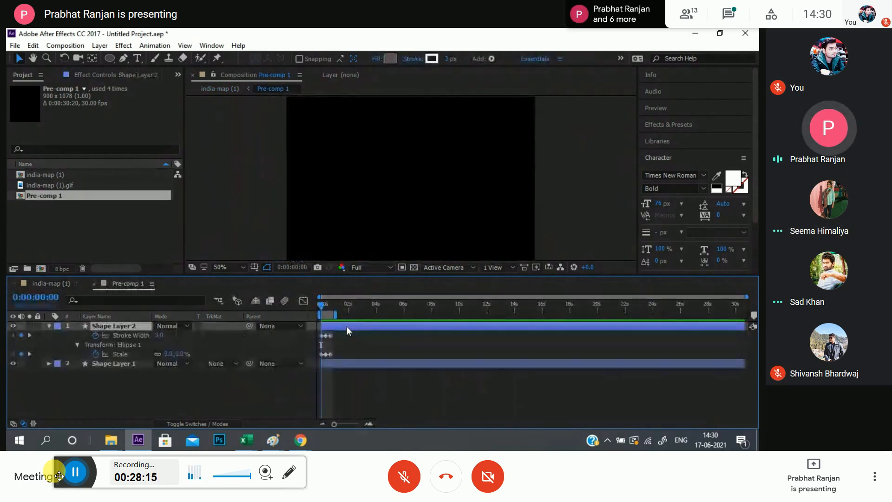
pyautogui.click(336, 366)
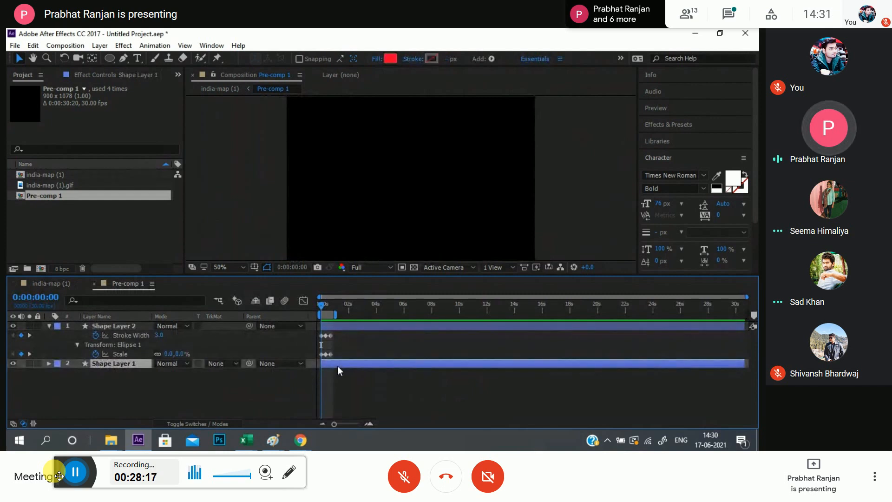
pyautogui.press('u')
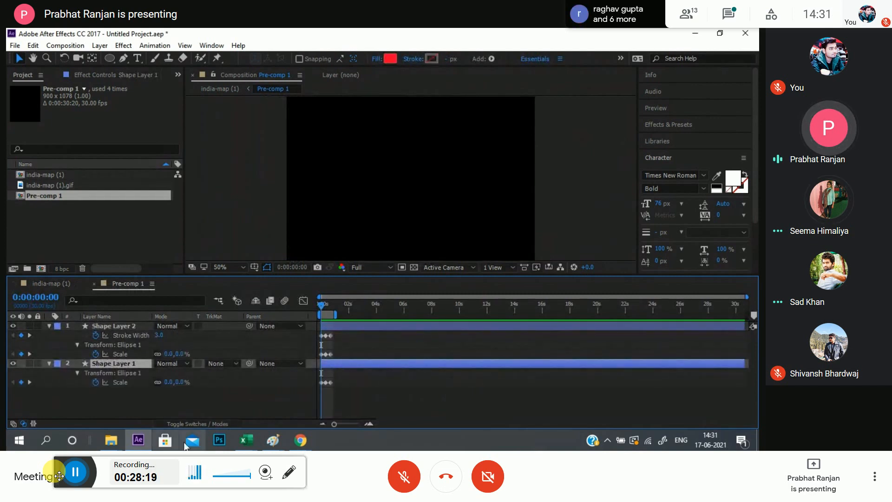
# - Add an expression to the Ellipse 1 Scale of Shape Layer 1, replacing the default text with one starting with "loop"
pyautogui.keyDown('alt'); pyautogui.click(95, 382); pyautogui.keyUp('alt')
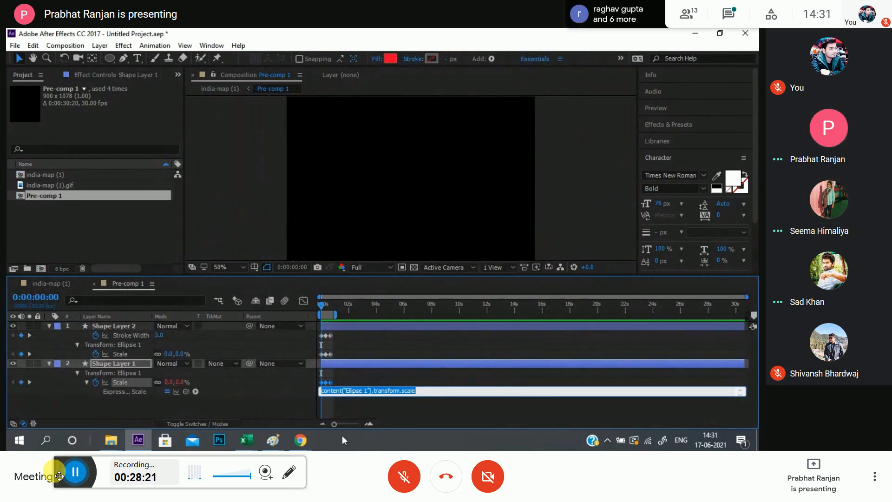
pyautogui.press('BackSpace')
pyautogui.write('loop')
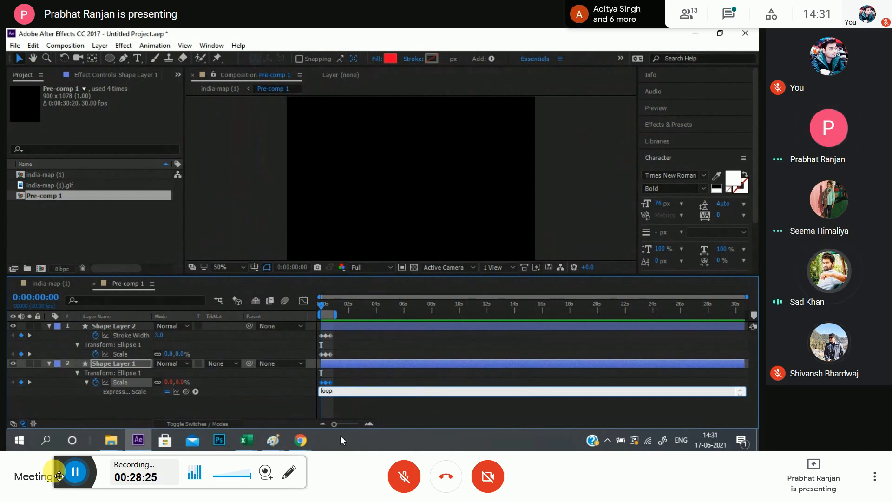
# - Complete the expression on Shape Layer 1's Ellipse 1 Scale as loopOut() and apply it
pyautogui.write('Out')
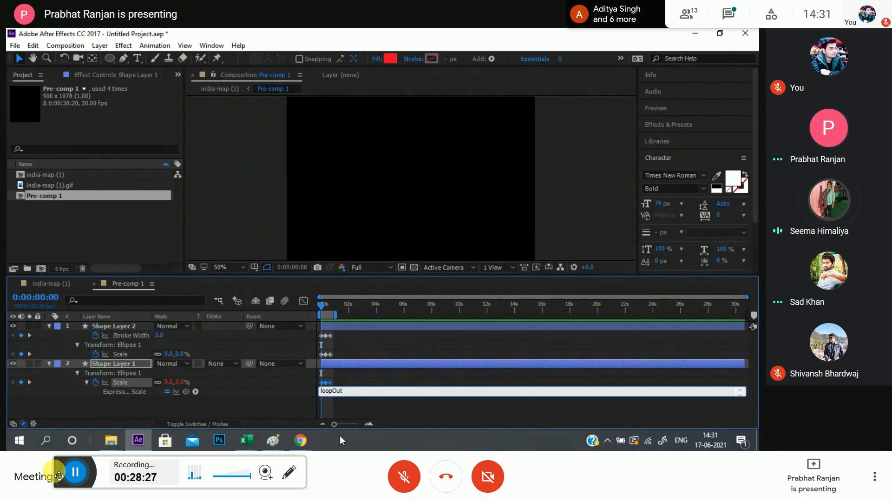
pyautogui.write('()')
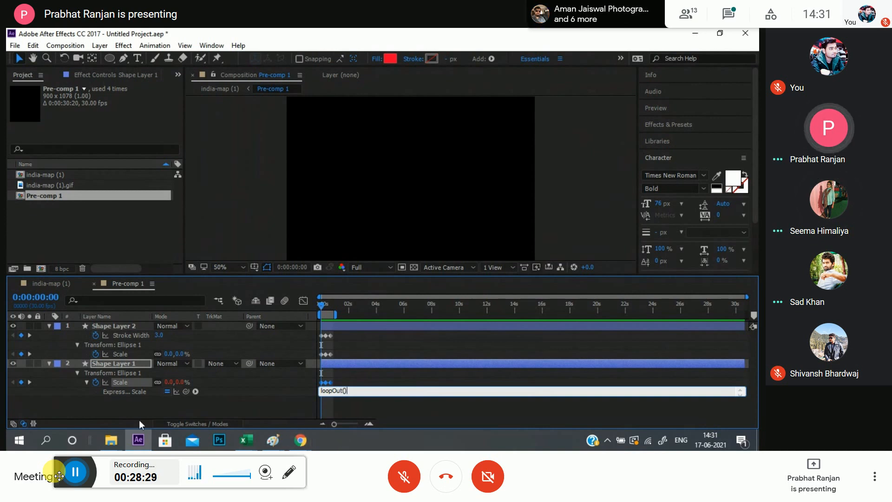
pyautogui.press('KP_Enter')
# - Add the expression loopOut() to the Ellipse 1 Scale of Shape Layer 2, replacing the default expression
pyautogui.keyDown('alt'); pyautogui.click(96, 354); pyautogui.keyUp('alt')
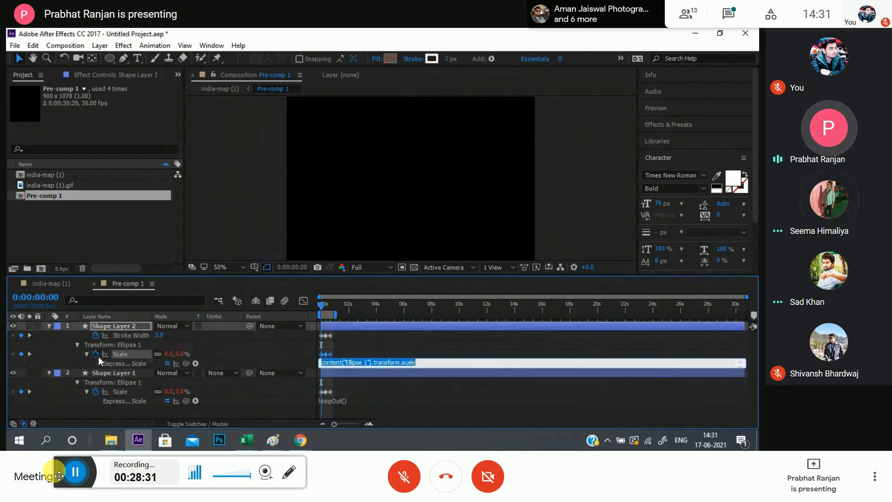
pyautogui.press('BackSpace')
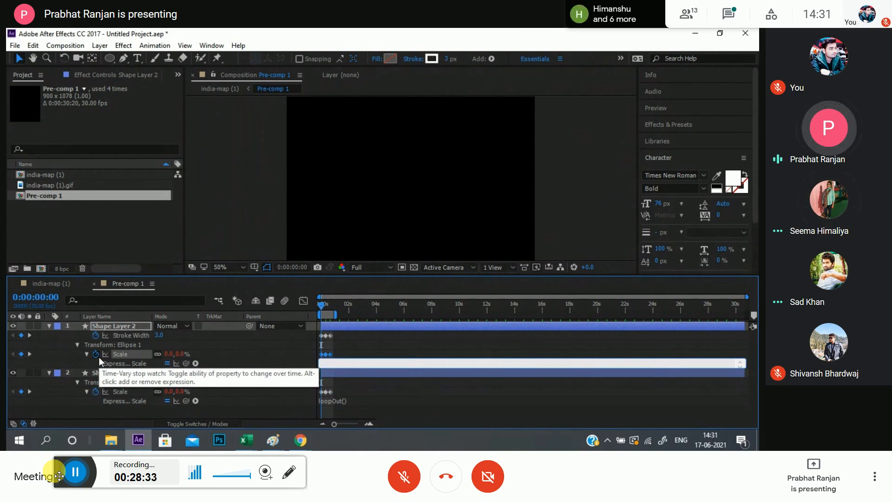
pyautogui.write('loop')
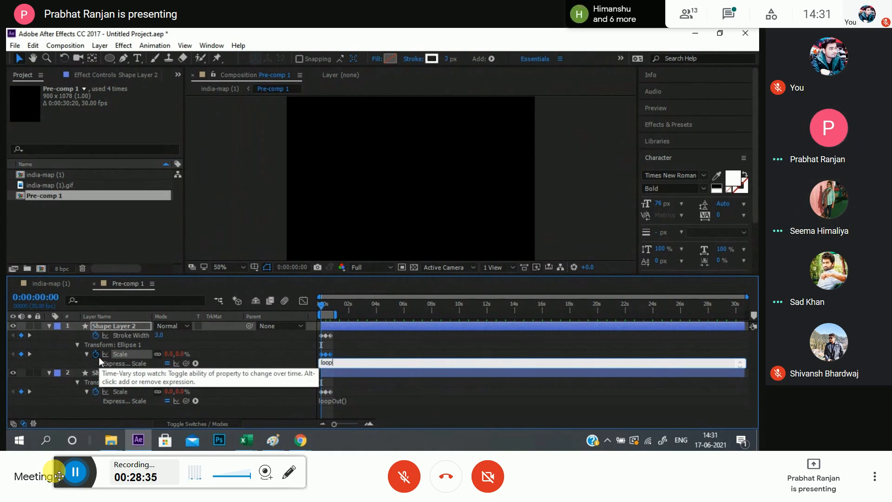
pyautogui.write('Out')
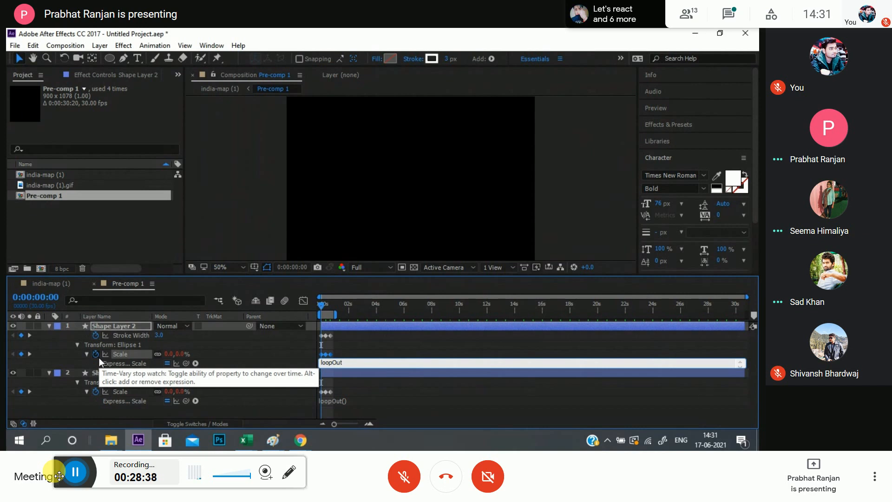
pyautogui.write('(')
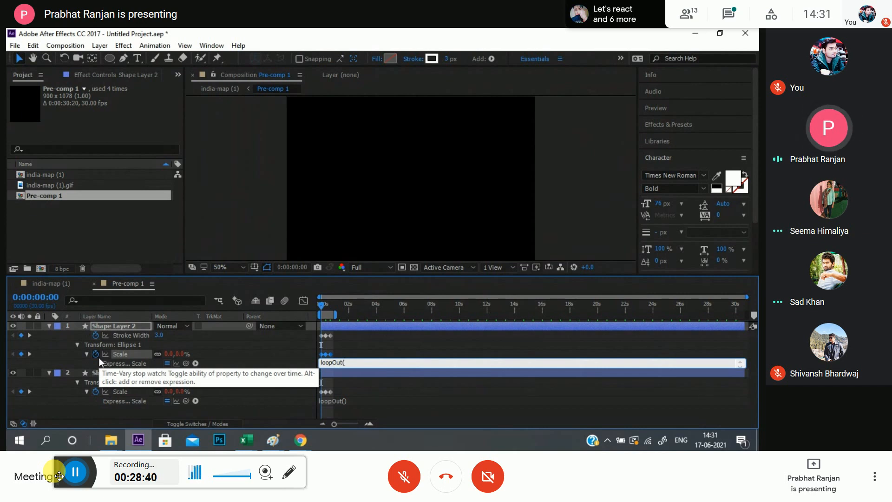
pyautogui.write(')')
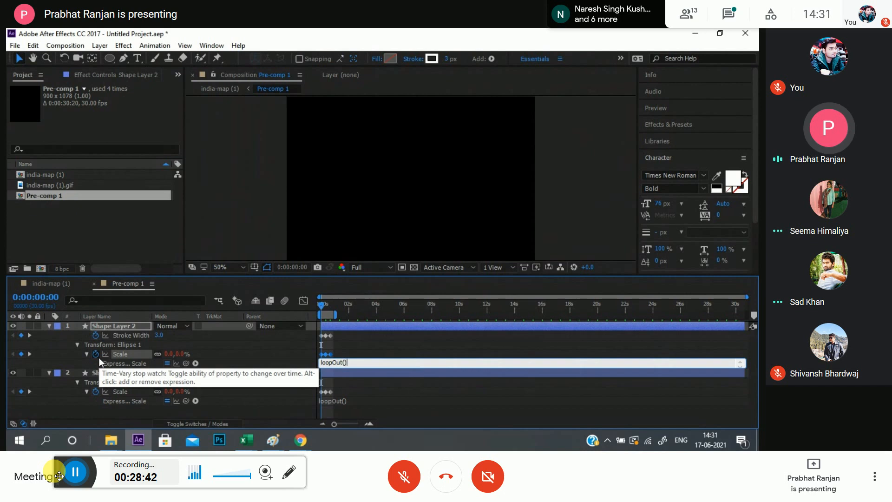
pyautogui.click(52, 412)
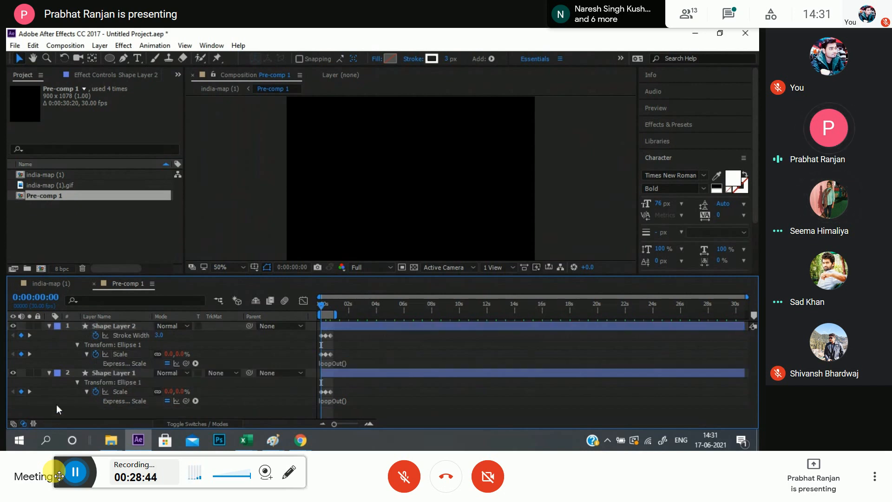
# - Add the expression loopOut() to the Stroke Width of Shape Layer 2
pyautogui.click(128, 334)
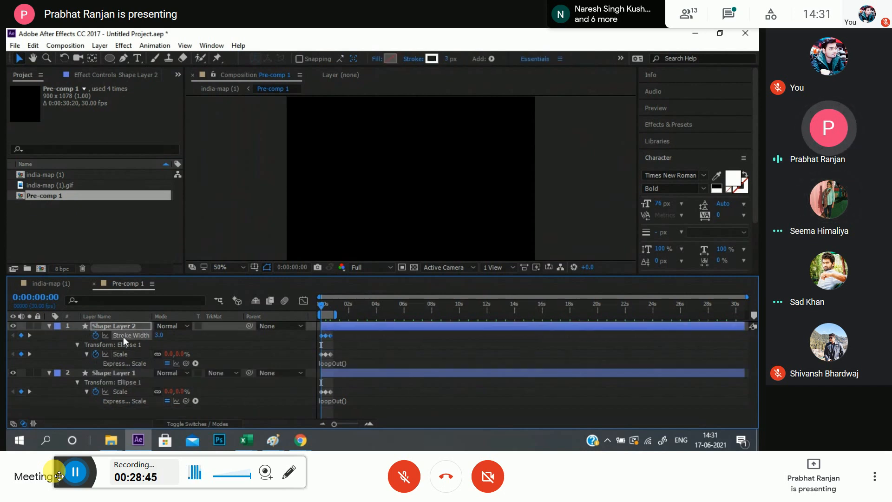
pyautogui.keyDown('alt'); pyautogui.click(96, 335); pyautogui.keyUp('alt')
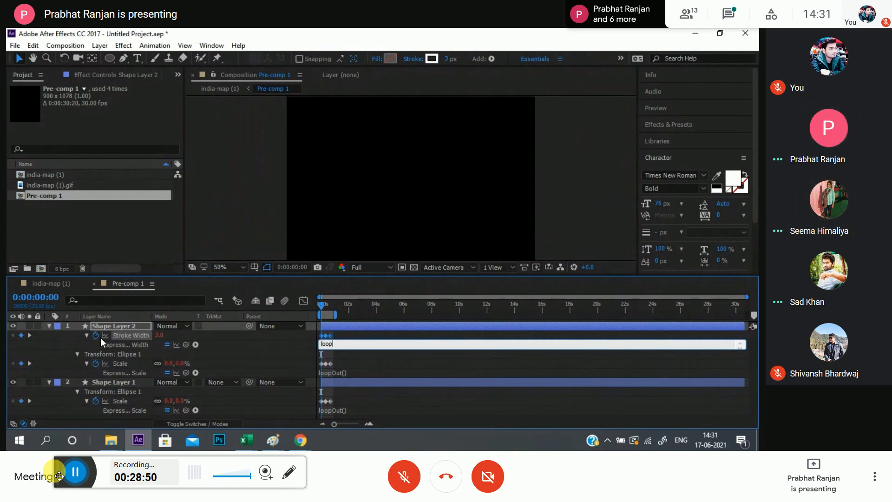
pyautogui.write('loopO')
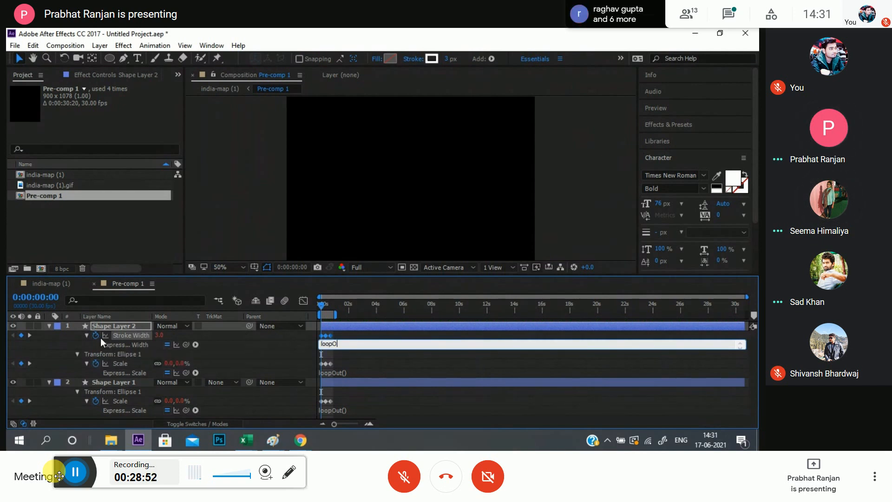
pyautogui.write('u')
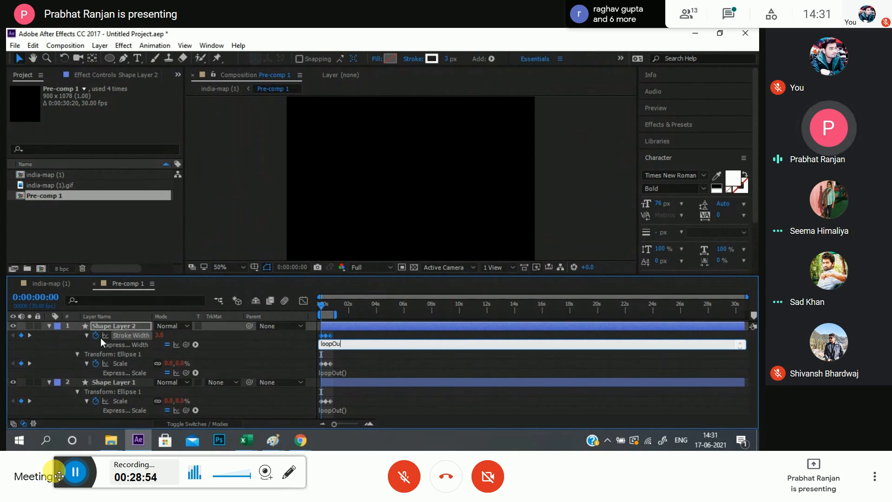
pyautogui.write('t(')
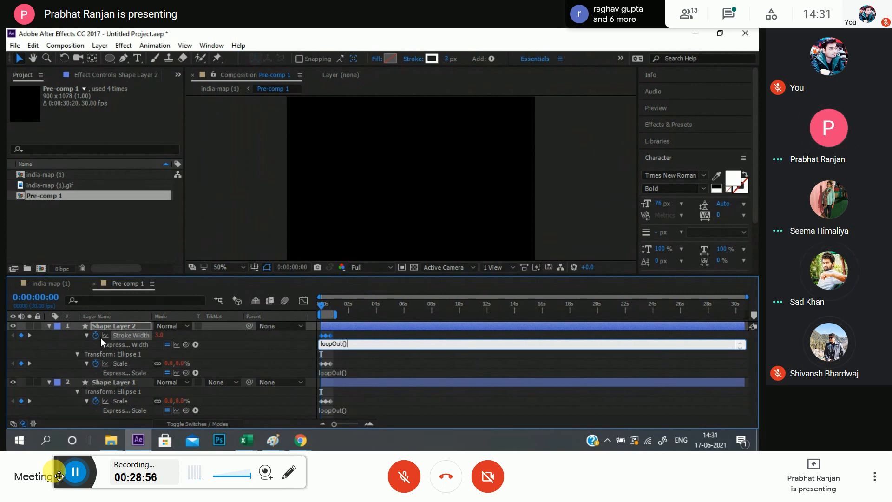
pyautogui.click(86, 248)
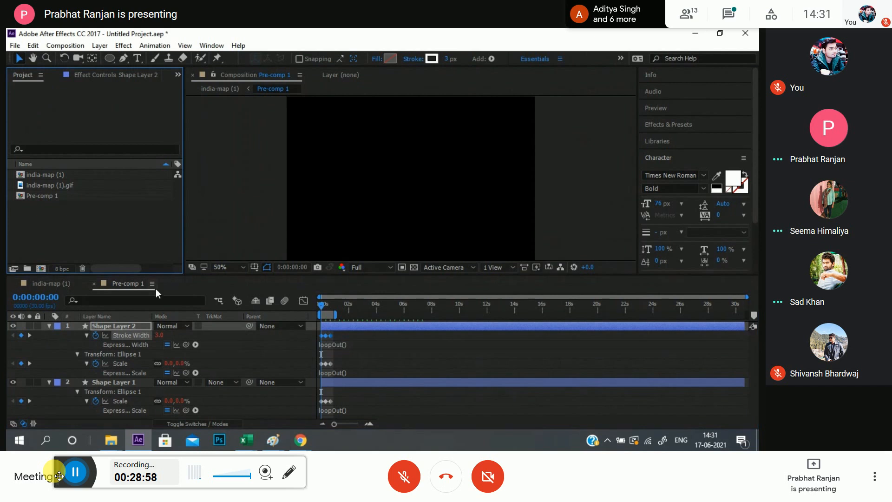
# - Rename the india-map (1) composition to final_comp in its composition settings
pyautogui.click(50, 284)
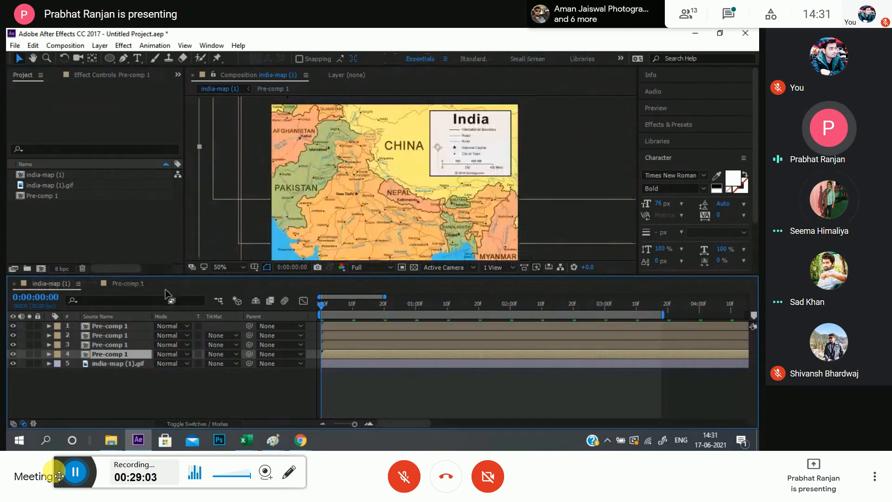
pyautogui.click(65, 45)
pyautogui.click(139, 76)
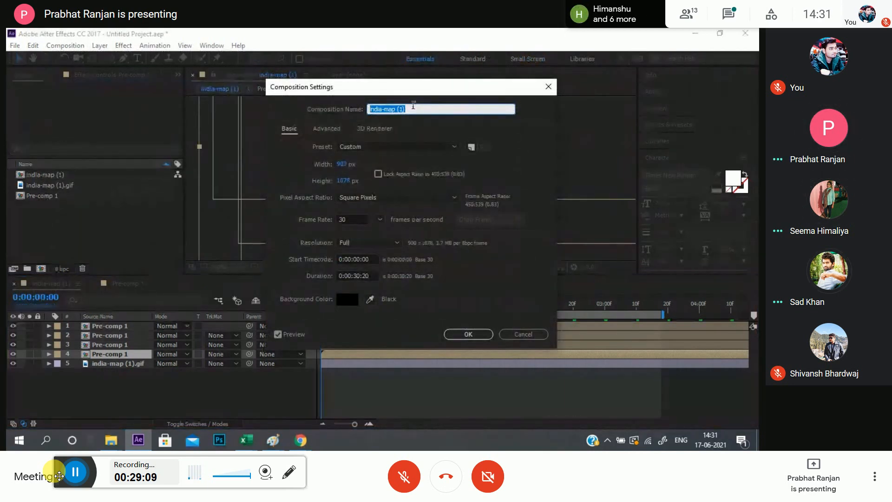
pyautogui.press('BackSpace')
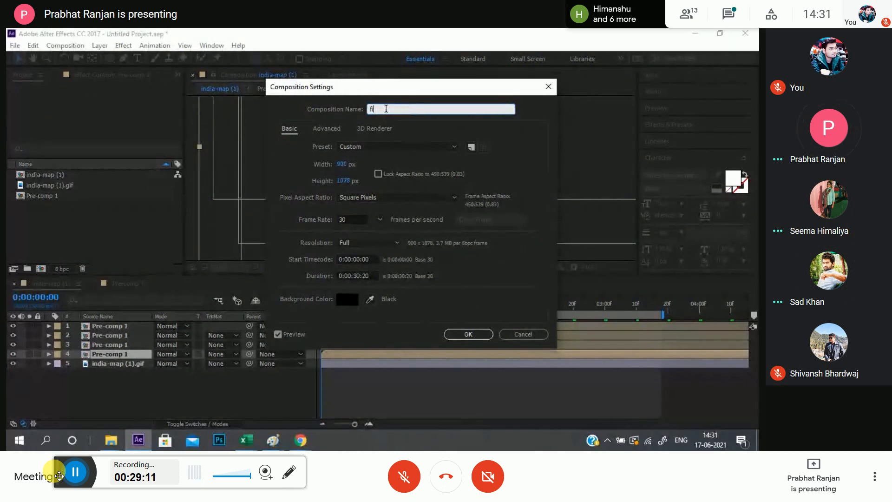
pyautogui.write('final')
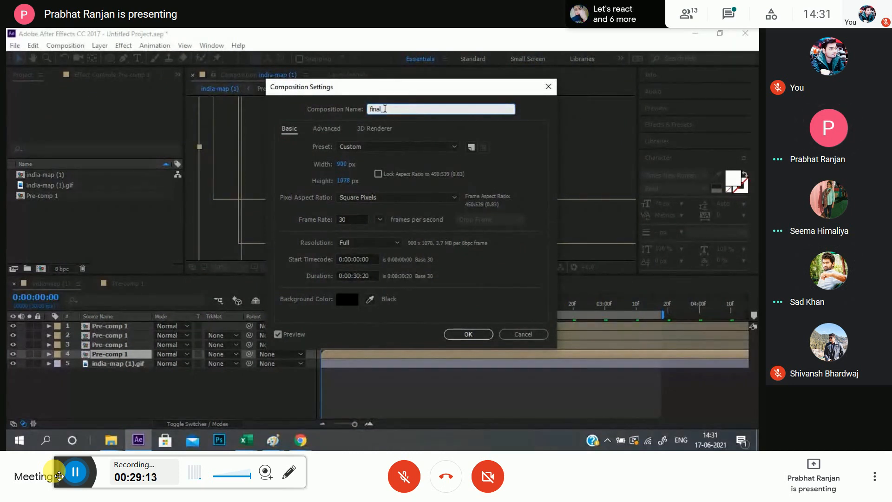
pyautogui.write('_comp')
pyautogui.click(459, 335)
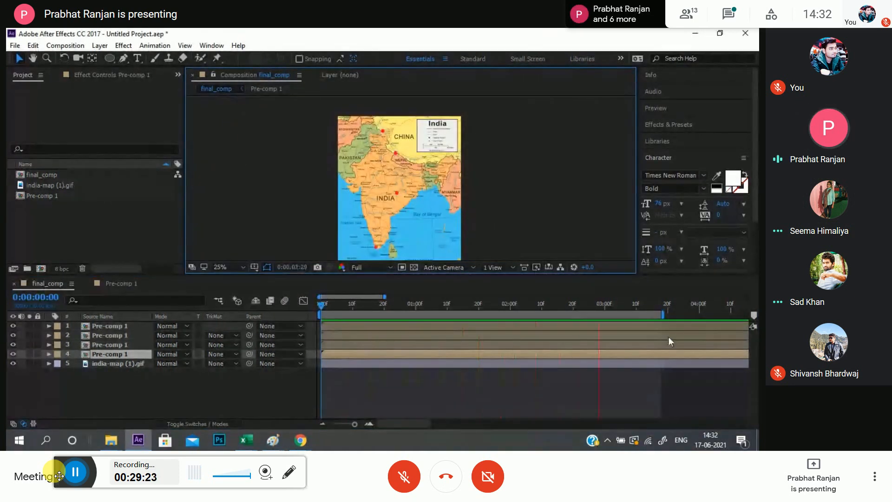
# - Extend the end of final_comp's work area to about 28 seconds
pyautogui.moveTo(662, 315); pyautogui.dragTo(757, 239)
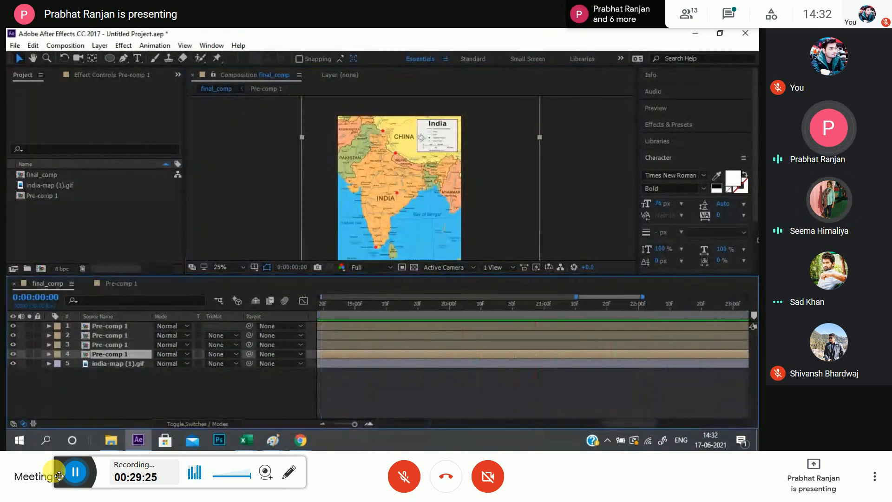
pyautogui.moveTo(355, 424); pyautogui.dragTo(318, 434)
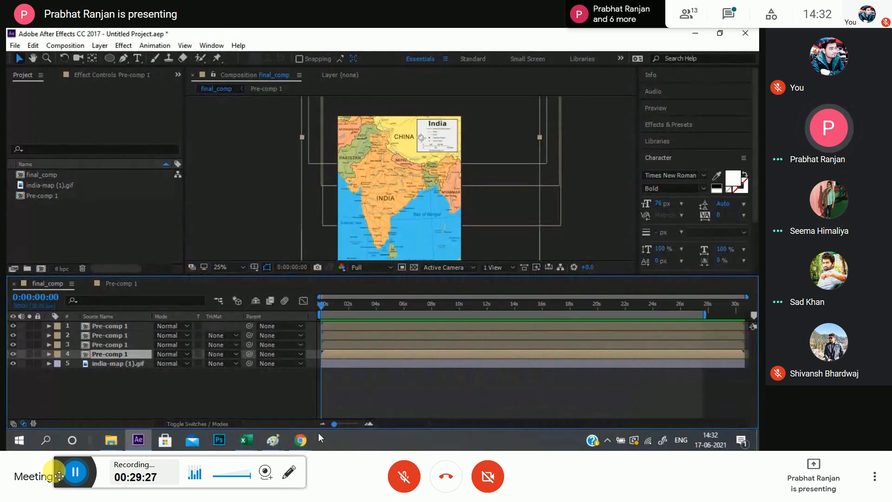
# - Play the map animation in an enlarged viewer and at full-map size to check the looping pulse of the red markers
pyautogui.press('`')
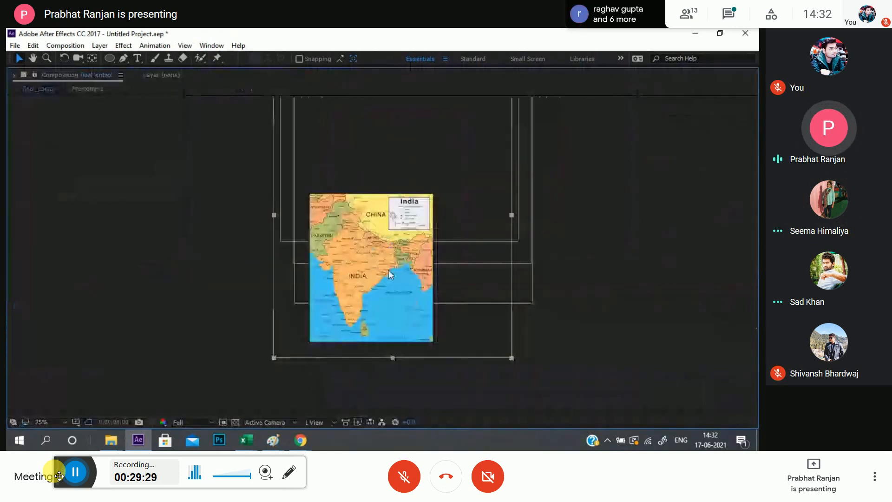
pyautogui.scroll(2, 378, 264)
pyautogui.moveTo(378, 264); pyautogui.dragTo(436, 214)
pyautogui.press('space')
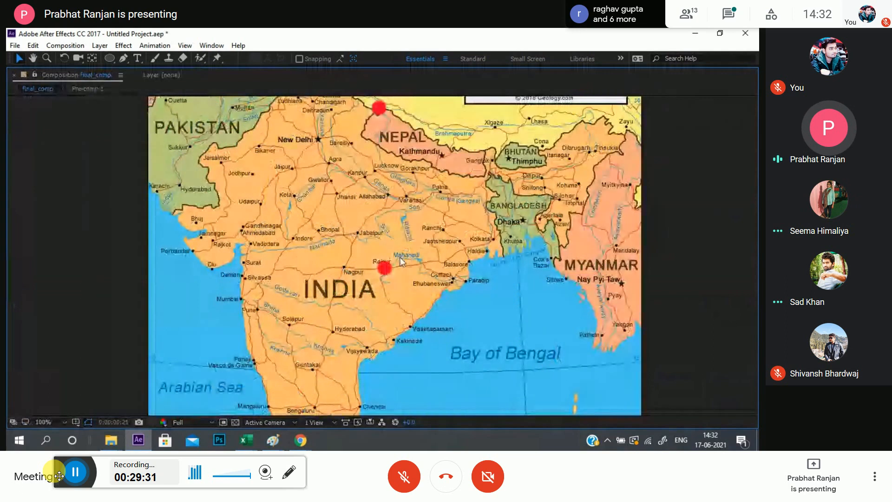
pyautogui.press('`')
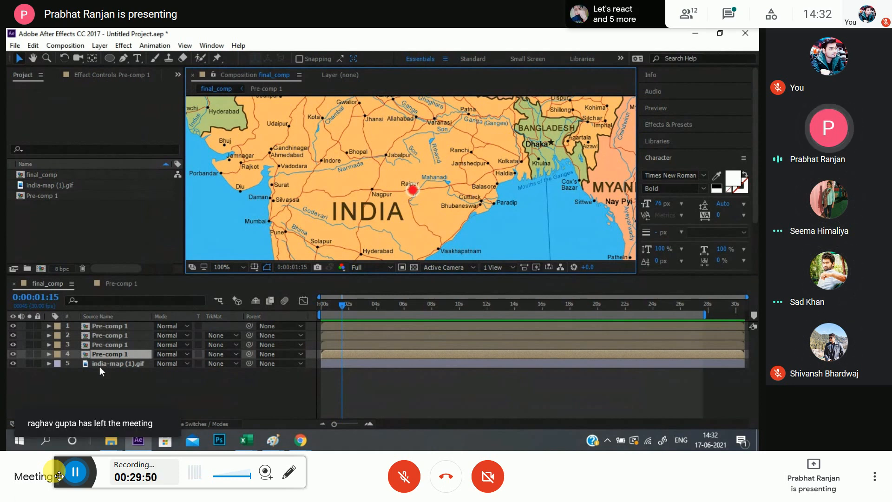
pyautogui.scroll(-3, 378, 188)
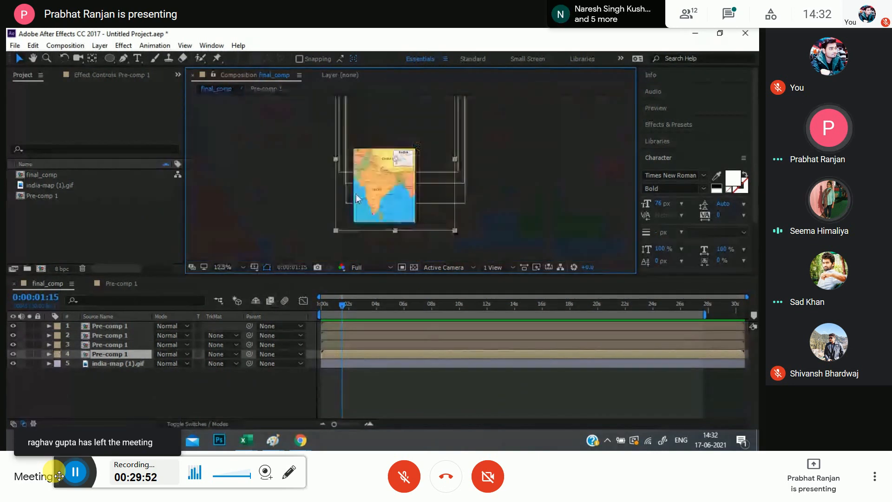
pyautogui.scroll(1, 362, 200)
pyautogui.moveTo(380, 177)
pyautogui.mouseDown()
pyautogui.moveTo(358, 197)
pyautogui.moveTo(372, 189)
pyautogui.mouseUp()
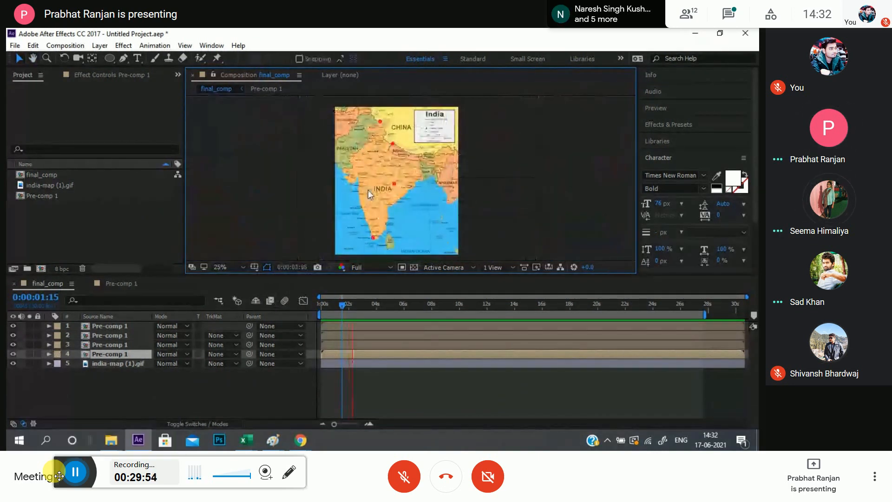
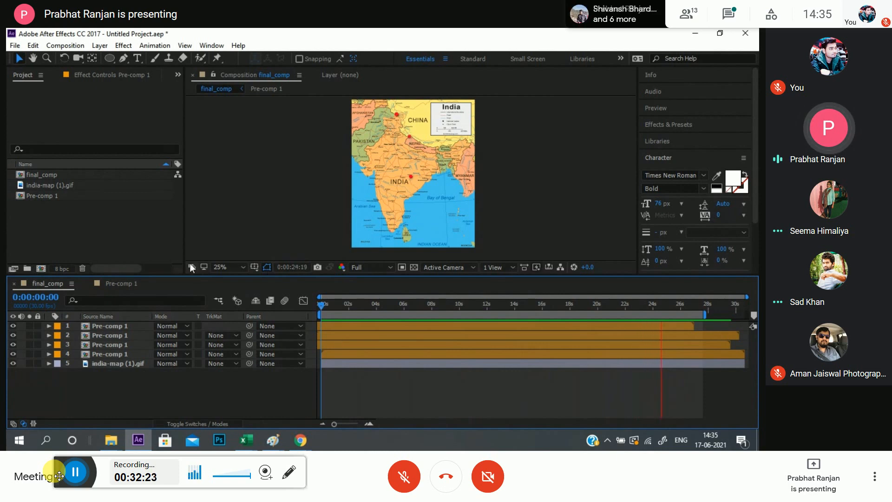
# - Replay final_comp to check the timing of the four pulsing markers on the map
pyautogui.press('space')
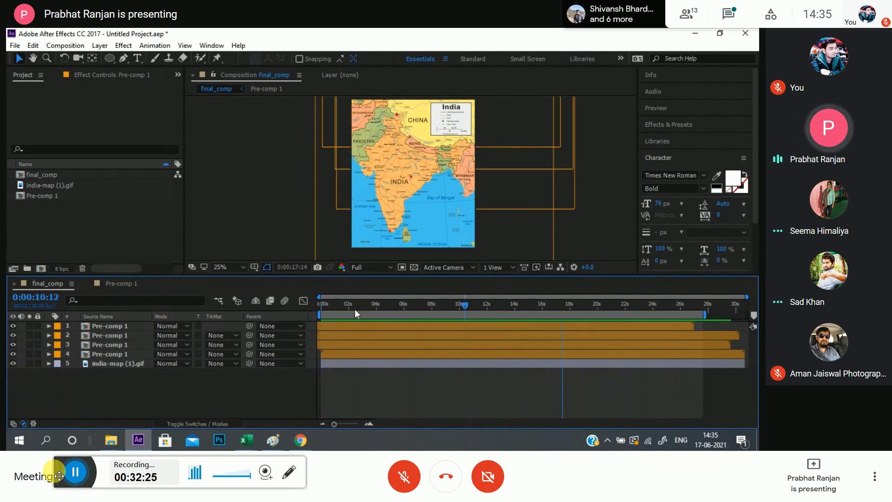
pyautogui.press('space')
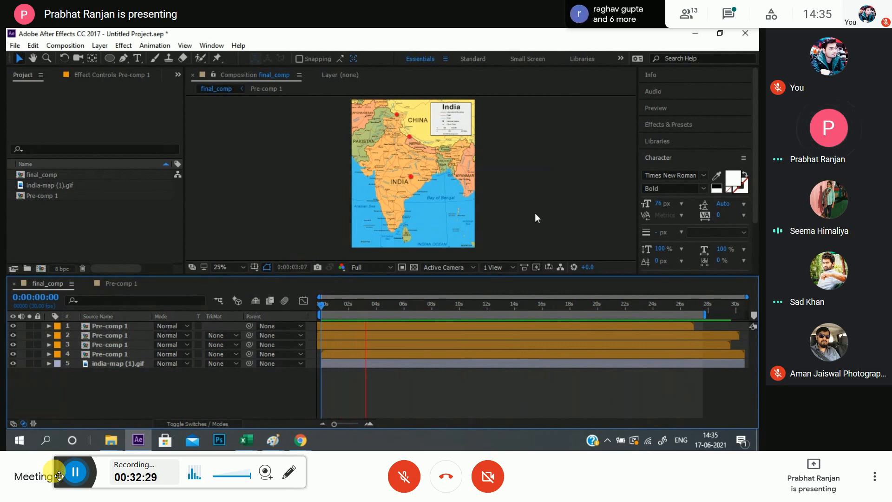
pyautogui.press('space')
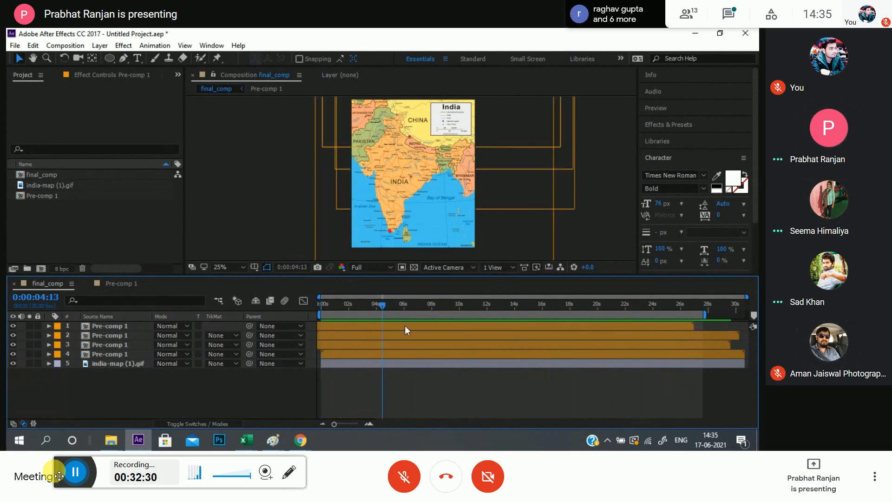
# - At the start of final_comp, draw a curved Pen path from India's southern tip through the red markers to the northernmost one
pyautogui.press('Home')
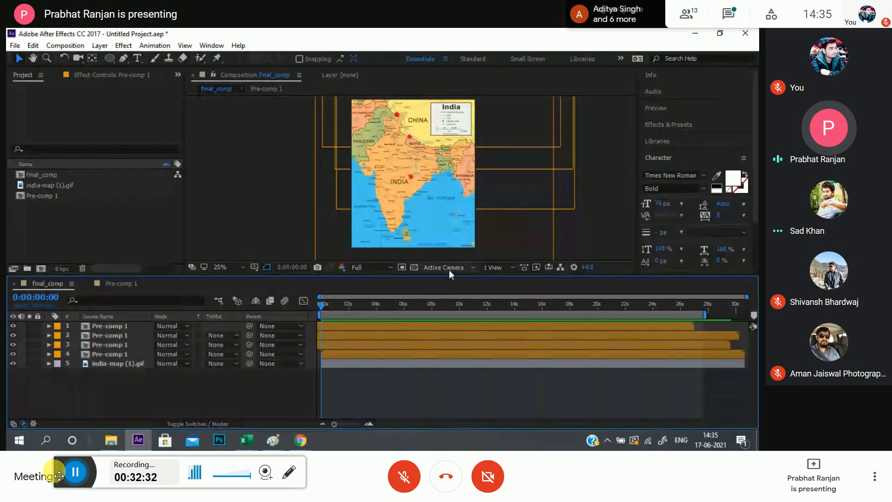
pyautogui.scroll(2, 419, 213)
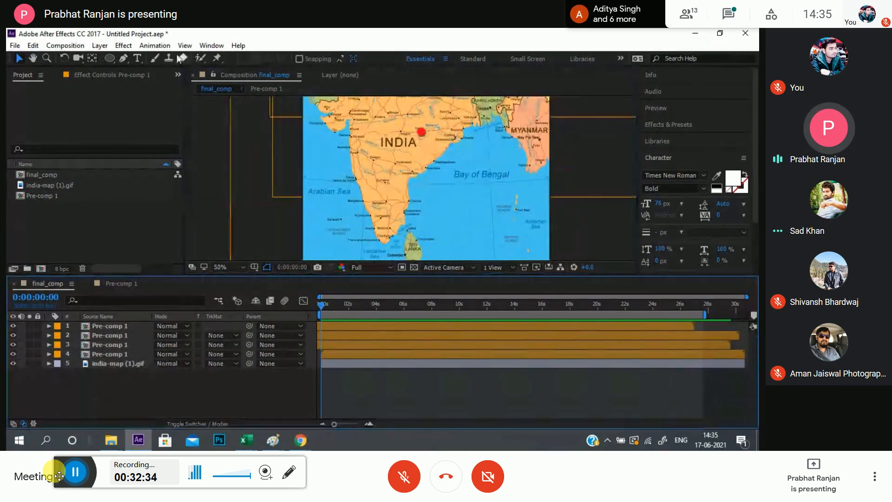
pyautogui.click(122, 58)
pyautogui.scroll(2, 424, 244)
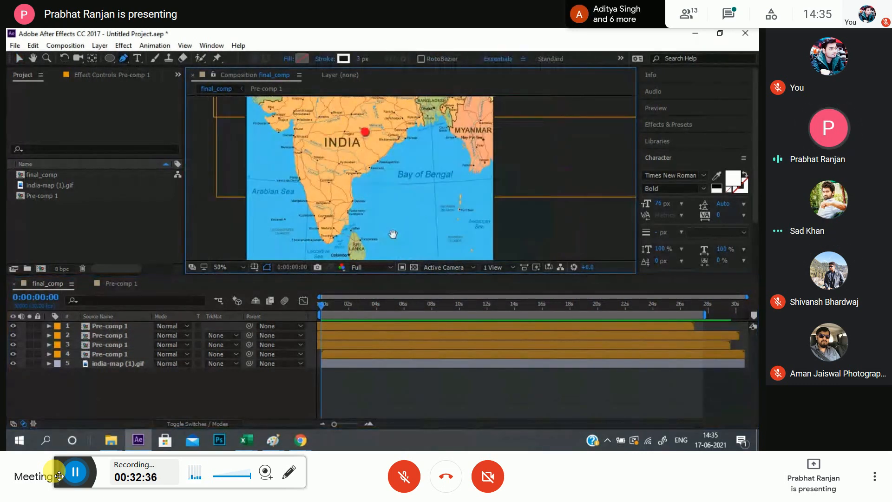
pyautogui.click(336, 305)
pyautogui.moveTo(336, 306); pyautogui.dragTo(305, 312)
pyautogui.scroll(-2, 380, 241)
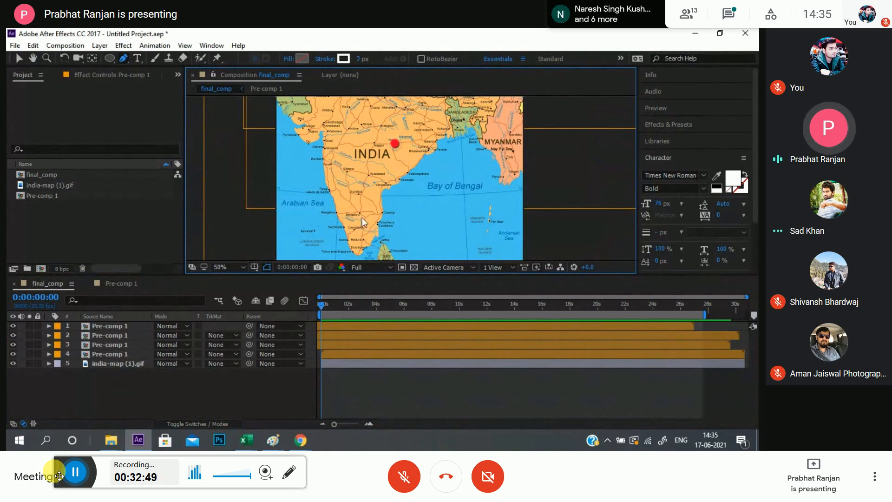
pyautogui.moveTo(397, 197); pyautogui.dragTo(384, 216)
pyautogui.click(379, 224)
pyautogui.moveTo(388, 185); pyautogui.dragTo(426, 211)
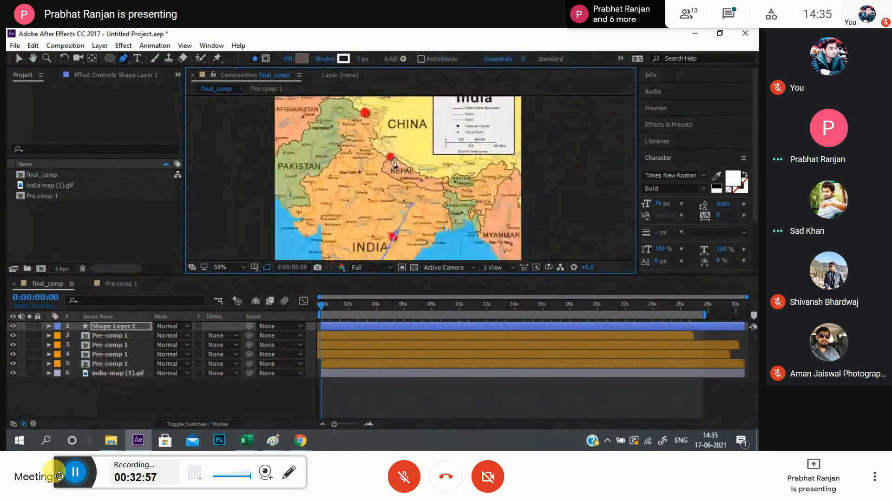
pyautogui.moveTo(391, 156); pyautogui.dragTo(371, 135)
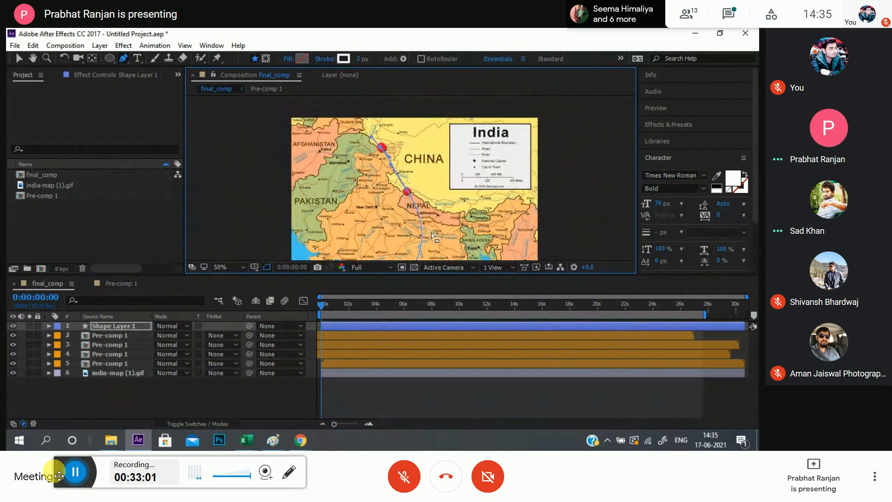
# - Add a point to the path between the southern tip and the central marker and adjust the curve there
pyautogui.moveTo(431, 235); pyautogui.dragTo(430, 117)
pyautogui.scroll(1, 423, 156)
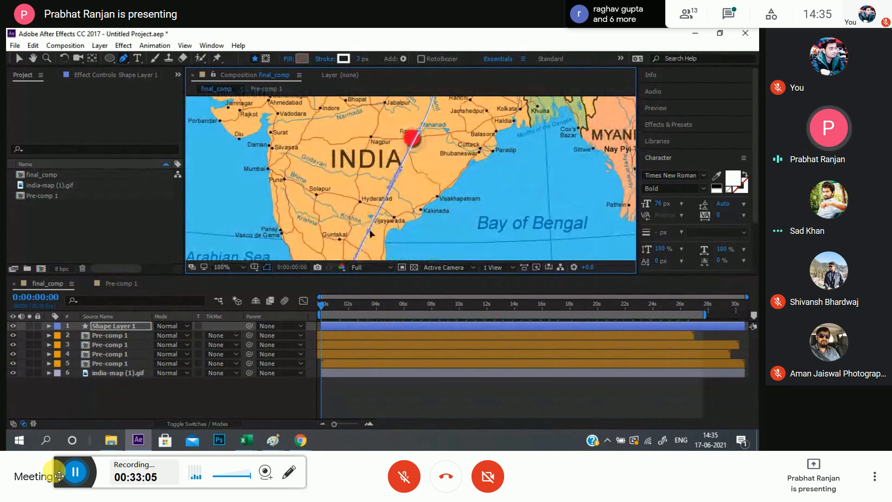
pyautogui.moveTo(362, 241); pyautogui.dragTo(364, 242)
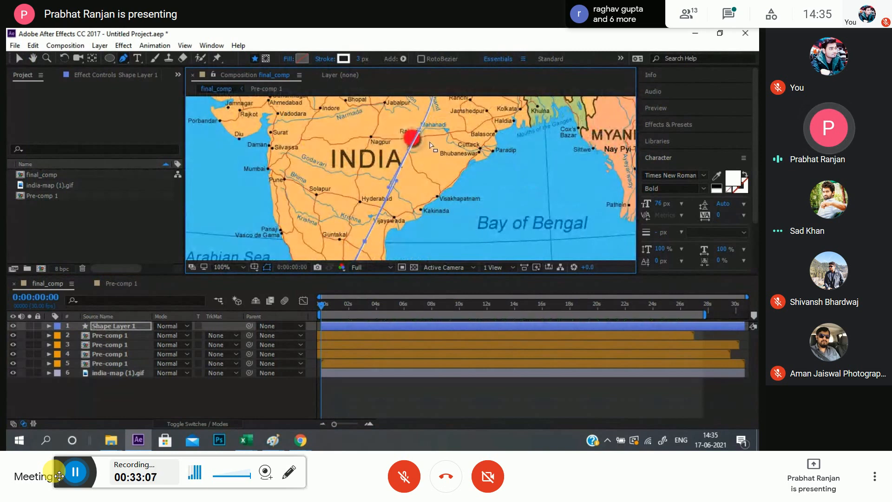
pyautogui.moveTo(420, 132); pyautogui.dragTo(423, 163)
pyautogui.moveTo(418, 165); pyautogui.dragTo(421, 163)
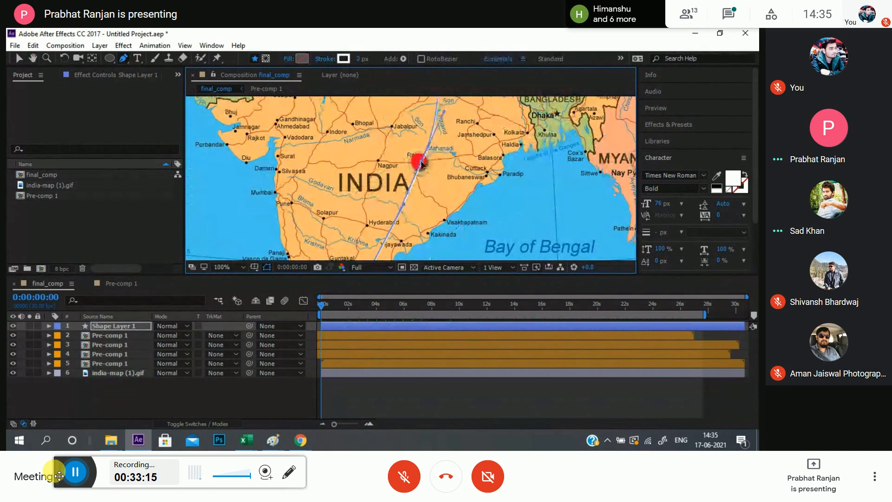
pyautogui.moveTo(422, 195); pyautogui.dragTo(465, 107)
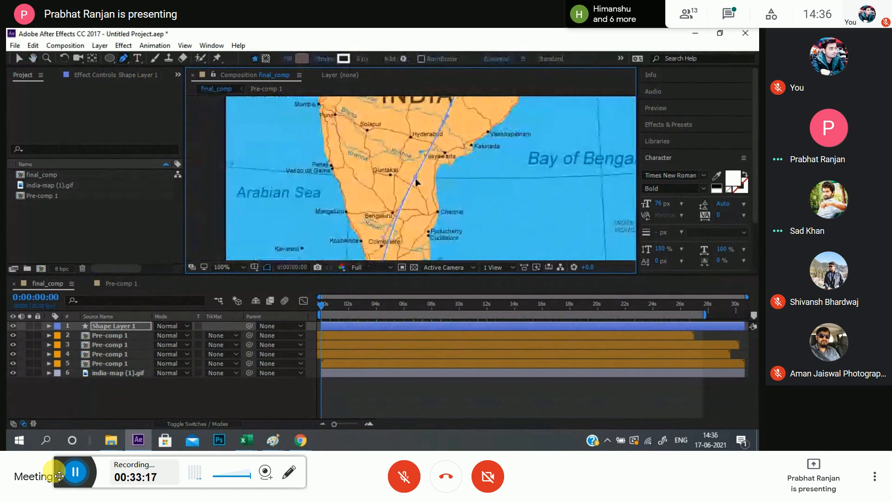
pyautogui.moveTo(415, 182); pyautogui.dragTo(447, 181)
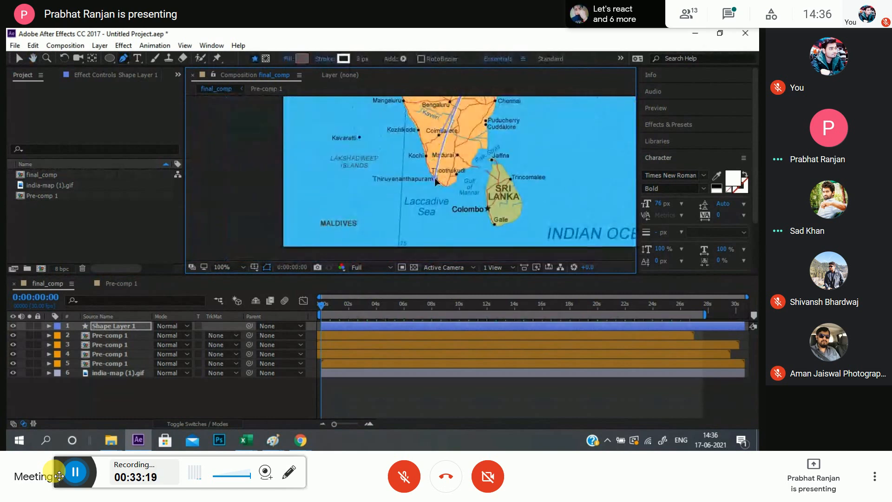
# - Set the path's stroke width to 6 px and deselect the shape layer
pyautogui.scroll(4, 446, 175)
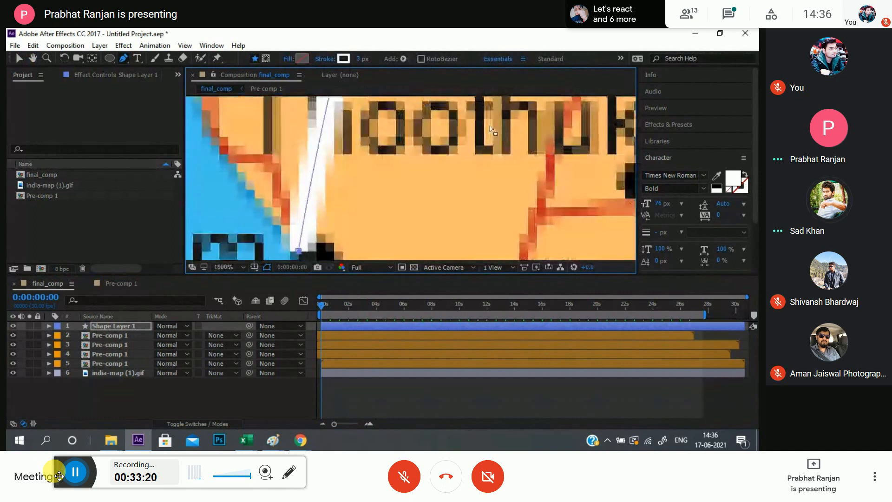
pyautogui.scroll(-4, 472, 155)
pyautogui.moveTo(458, 173); pyautogui.dragTo(433, 227)
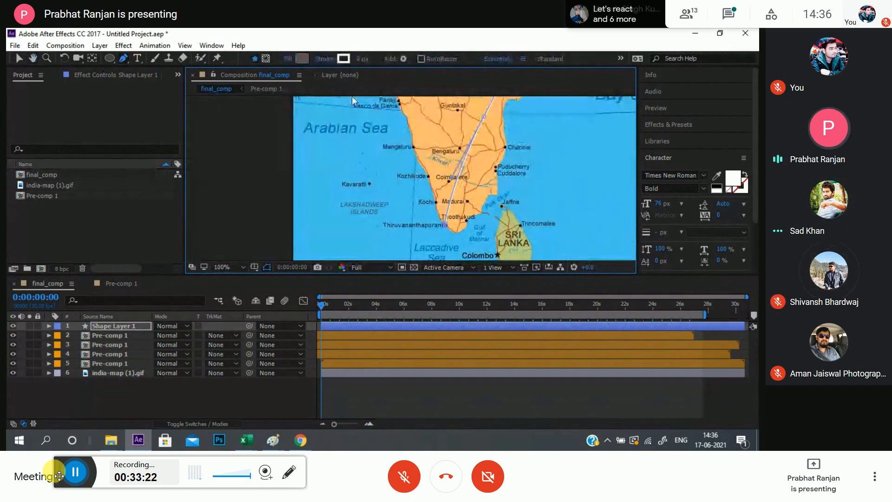
pyautogui.click(358, 59)
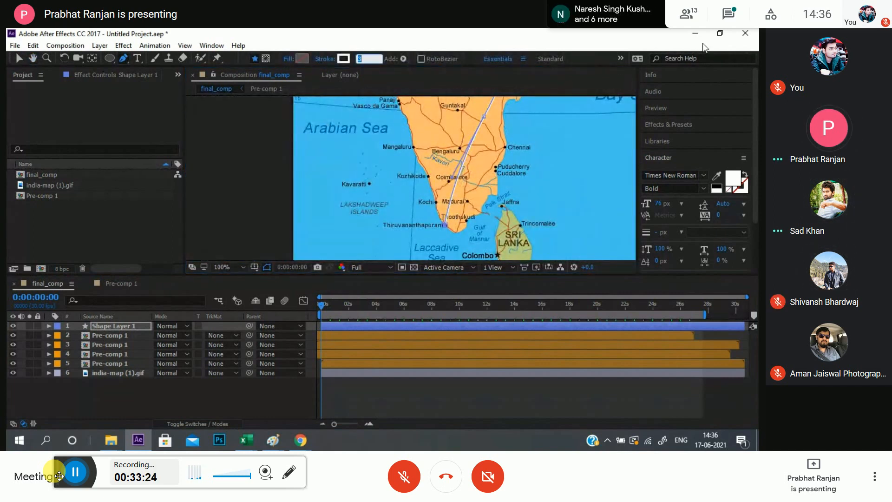
pyautogui.write('6')
pyautogui.press('Return')
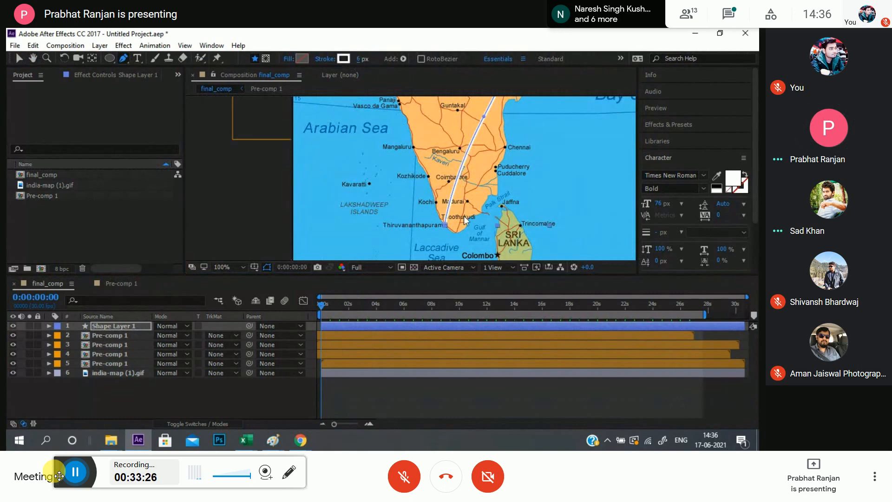
pyautogui.click(121, 400)
pyautogui.scroll(-2, 443, 192)
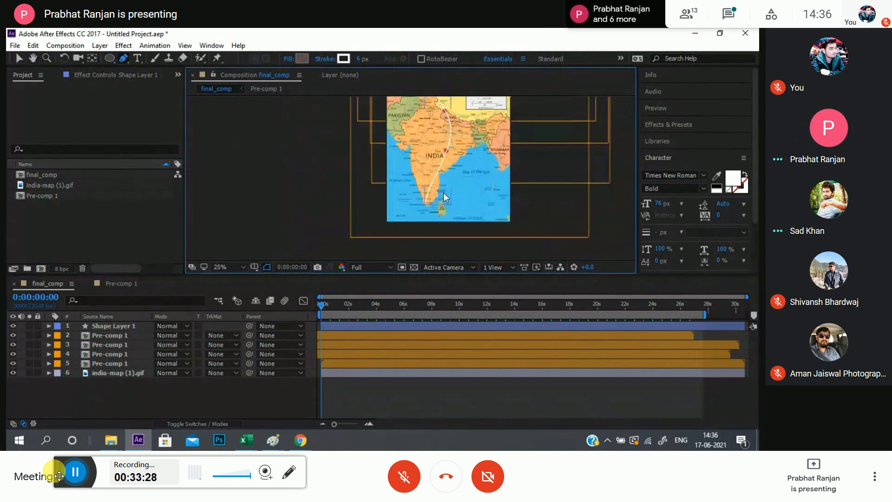
# - Move Shape Layer 1 below the four Pre-comp 1 layers, directly above india-map (1).gif, so the markers cover the line
pyautogui.press('space')
pyautogui.moveTo(447, 190); pyautogui.dragTo(455, 236)
pyautogui.moveTo(112, 325); pyautogui.dragTo(102, 367)
pyautogui.scroll(4, 400, 213)
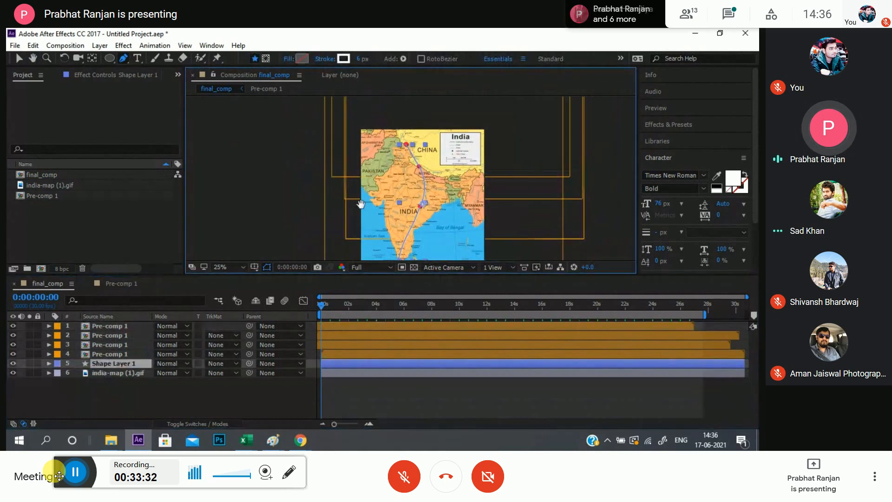
pyautogui.press('space')
pyautogui.moveTo(358, 212)
pyautogui.mouseDown()
pyautogui.moveTo(366, 228)
pyautogui.moveTo(372, 209)
pyautogui.mouseUp()
pyautogui.scroll(-2, 371, 209)
pyautogui.click(113, 398)
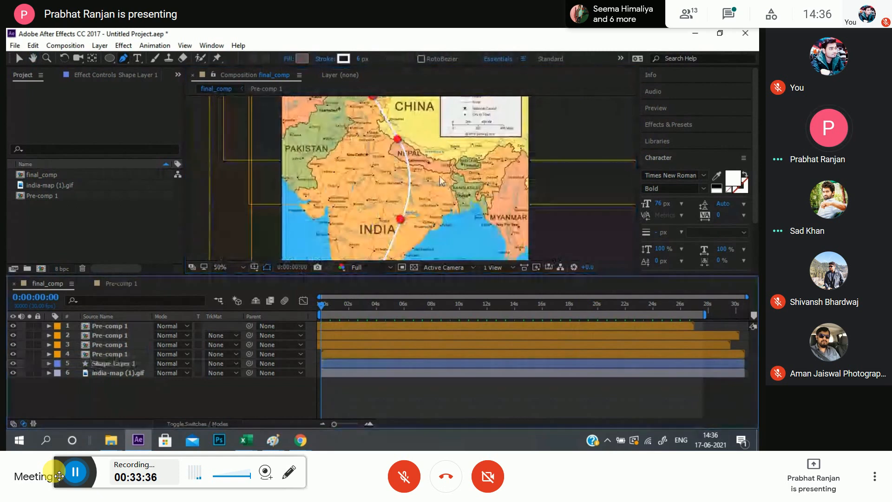
pyautogui.press('space')
pyautogui.moveTo(444, 172); pyautogui.dragTo(452, 148)
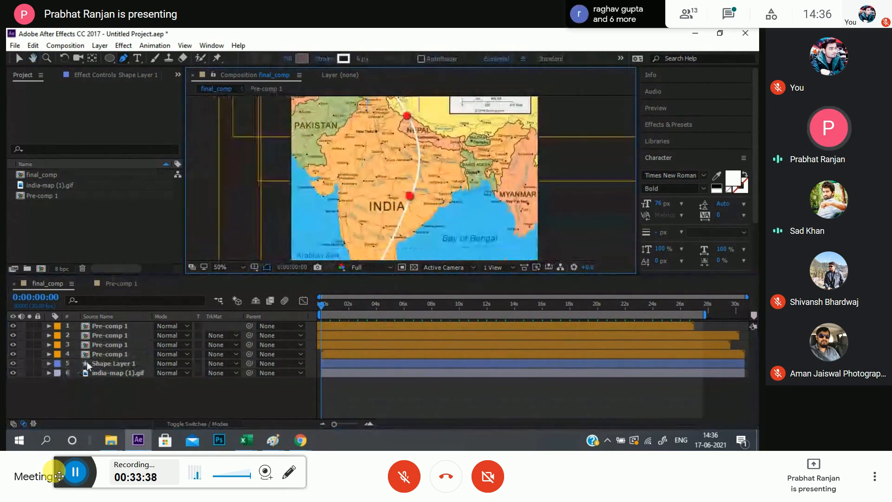
# - Add a Drop Shadow layer style to Shape Layer 1
pyautogui.click(102, 366)
pyautogui.press('space')
pyautogui.moveTo(416, 233); pyautogui.dragTo(394, 222)
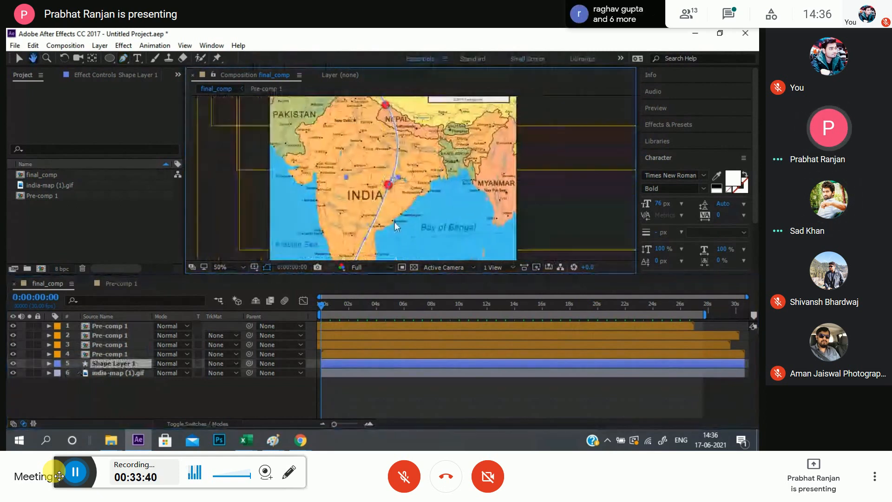
pyautogui.rightClick(130, 364)
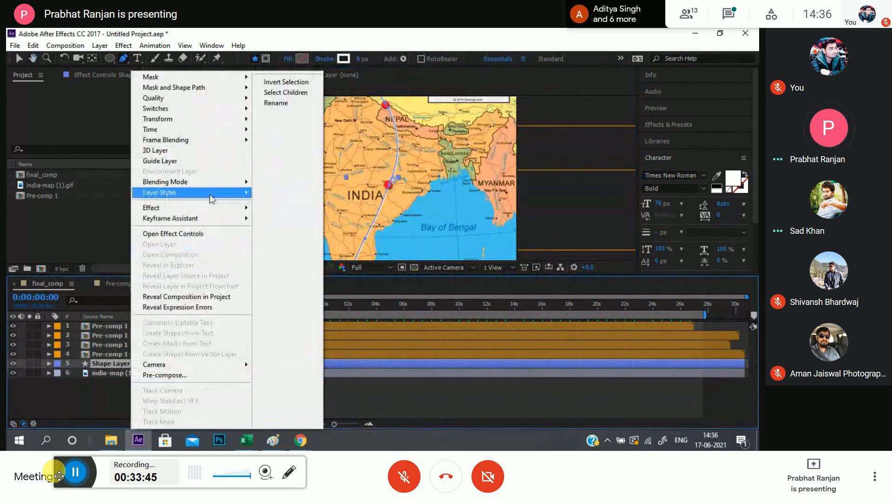
pyautogui.moveTo(254, 203)
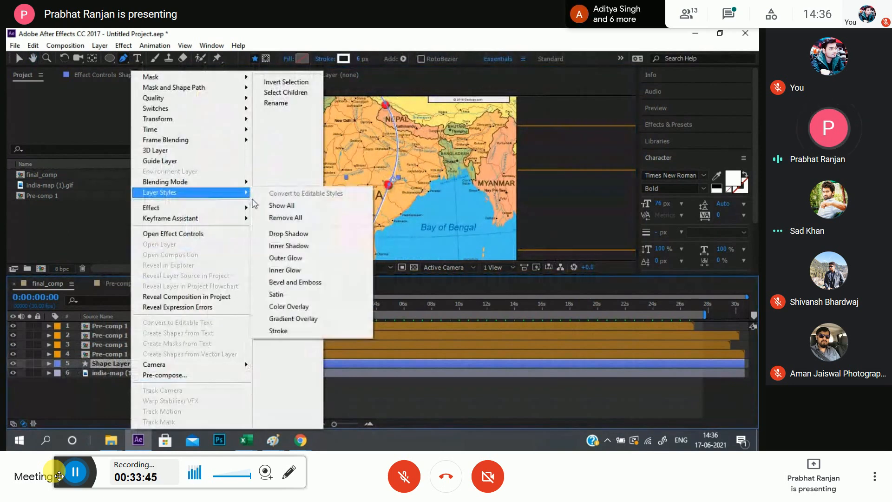
pyautogui.click(289, 234)
pyautogui.moveTo(281, 213); pyautogui.dragTo(238, 209)
pyautogui.click(49, 363)
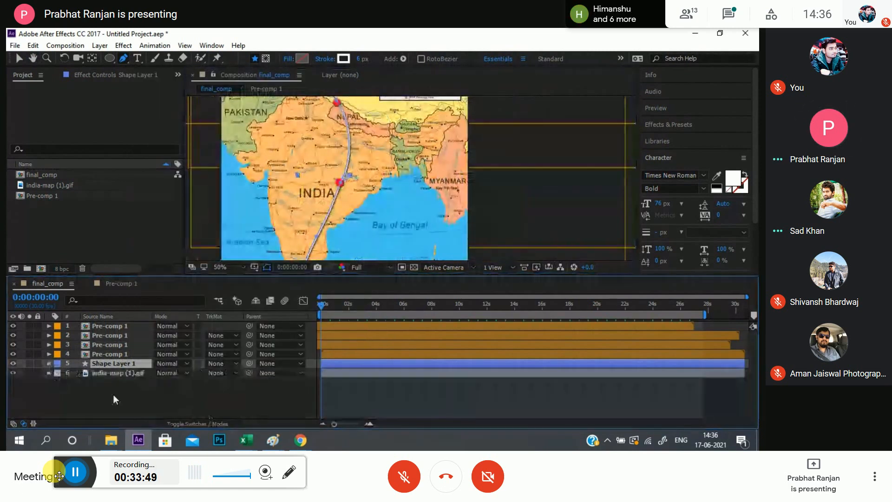
# - Examine the shadowed path over the whole map and up close at India's southern end
pyautogui.scroll(-3, 458, 201)
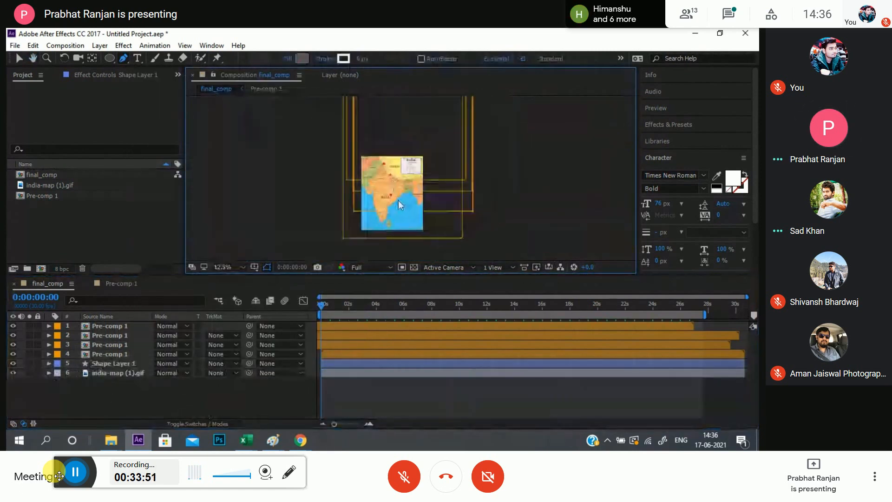
pyautogui.scroll(2, 418, 190)
pyautogui.moveTo(442, 181); pyautogui.dragTo(449, 178)
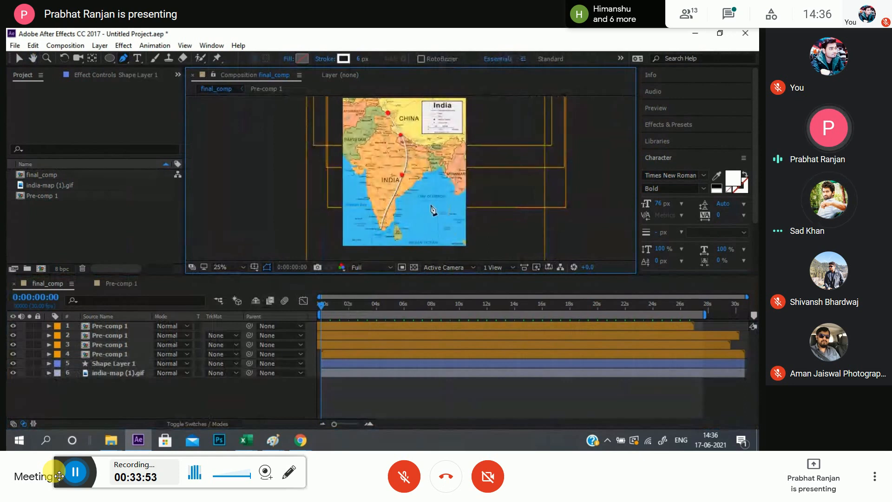
pyautogui.moveTo(411, 213); pyautogui.dragTo(398, 199)
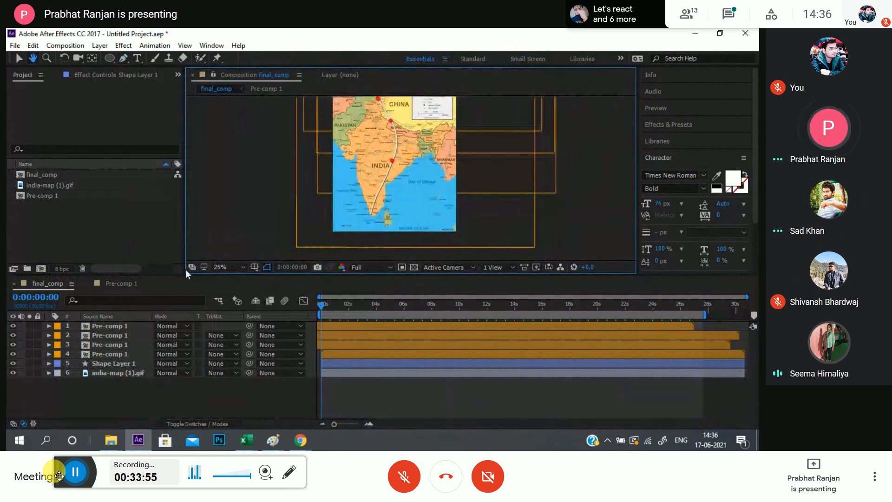
pyautogui.click(113, 363)
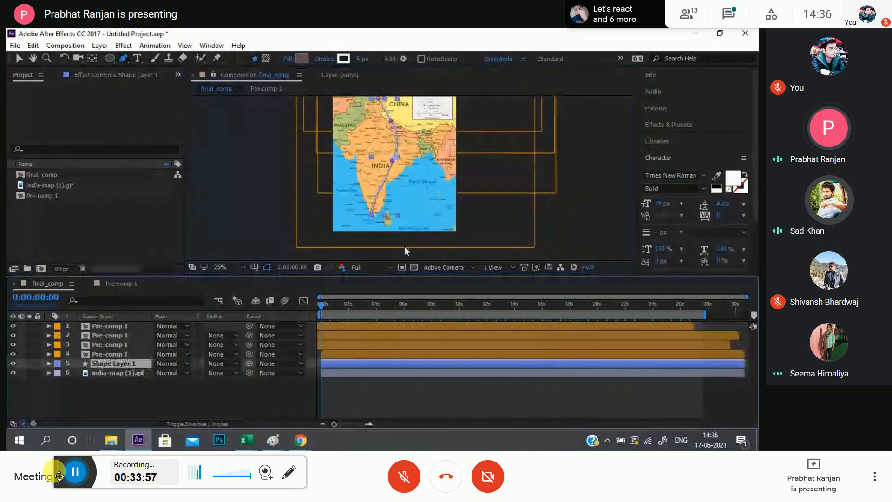
pyautogui.press('g')
pyautogui.scroll(4, 379, 241)
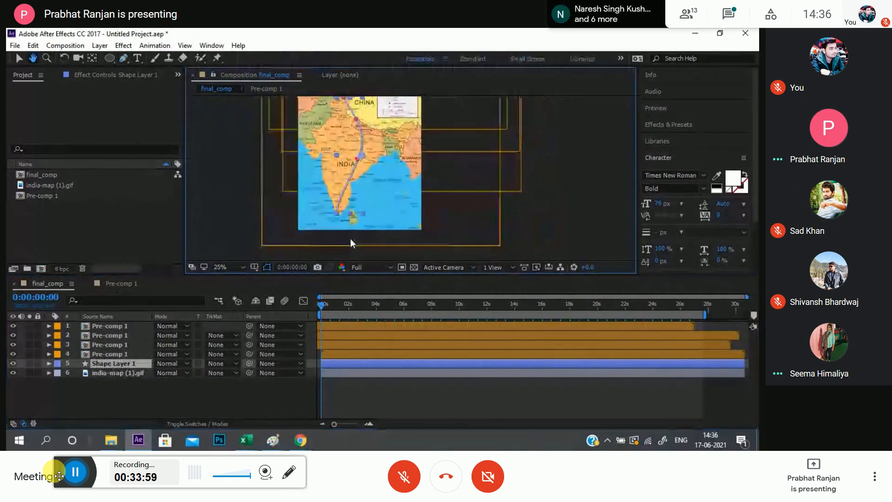
pyautogui.scroll(1, 360, 235)
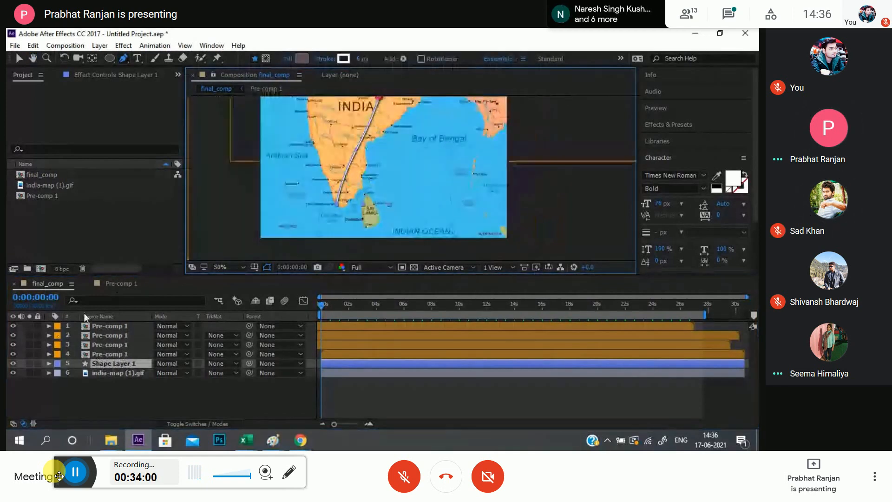
# - Add a dash to Stroke 1 of Shape Layer 1 and view the dashed route over the whole map
pyautogui.click(48, 363)
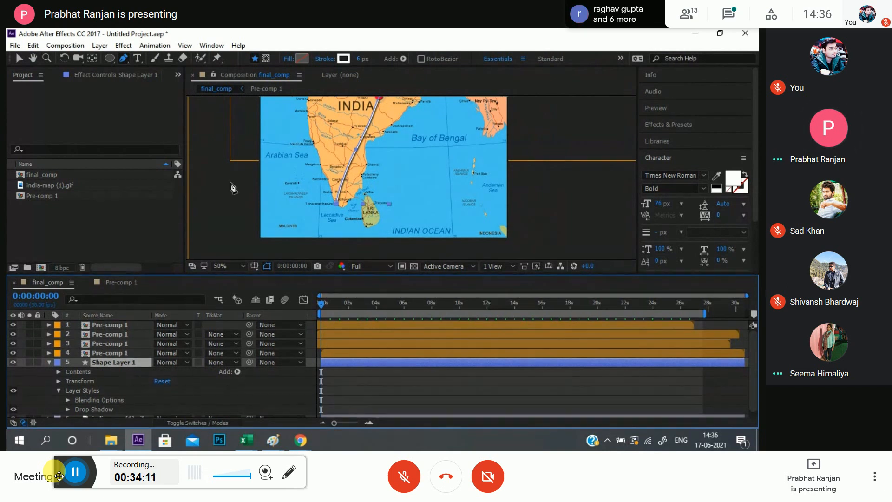
pyautogui.moveTo(213, 276); pyautogui.dragTo(214, 156)
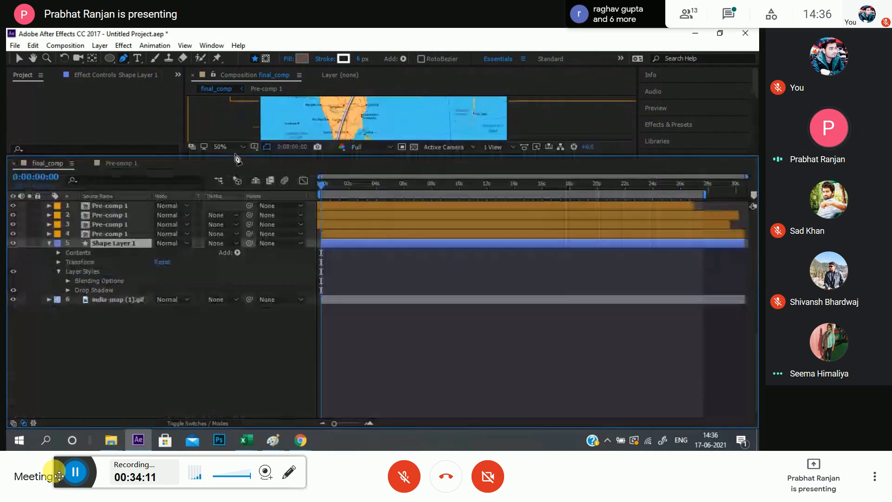
pyautogui.click(58, 253)
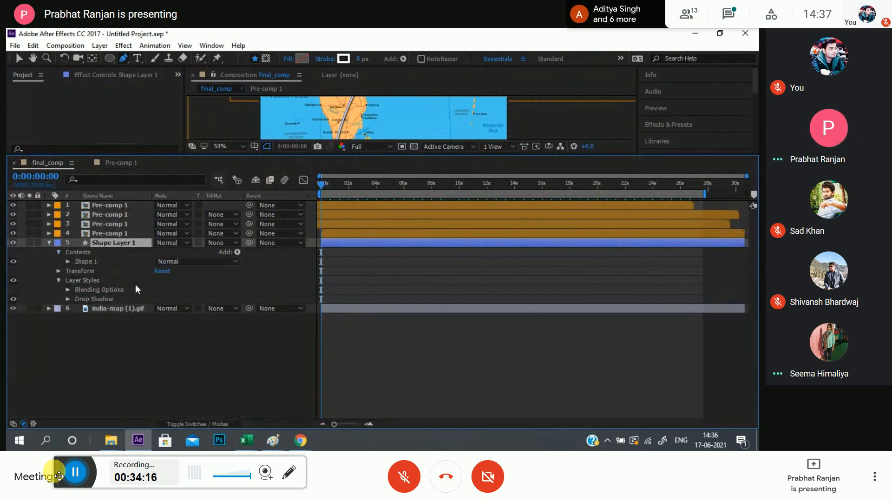
pyautogui.click(68, 261)
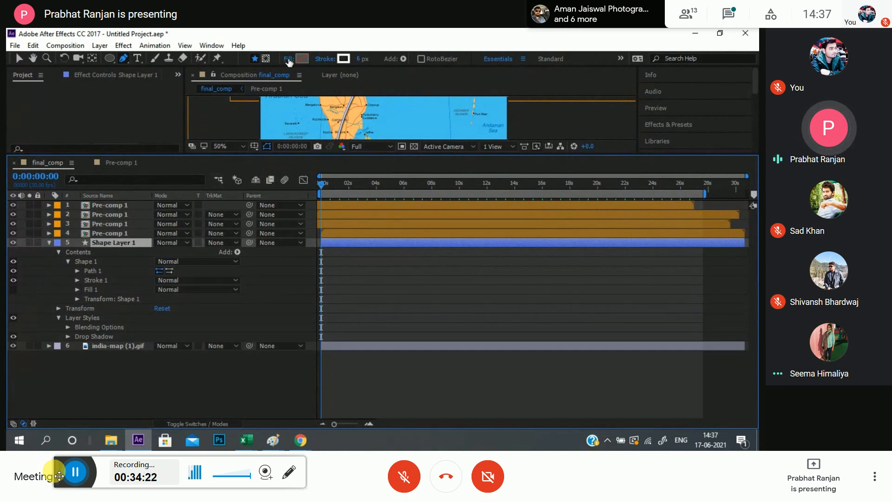
pyautogui.click(76, 290)
pyautogui.click(77, 289)
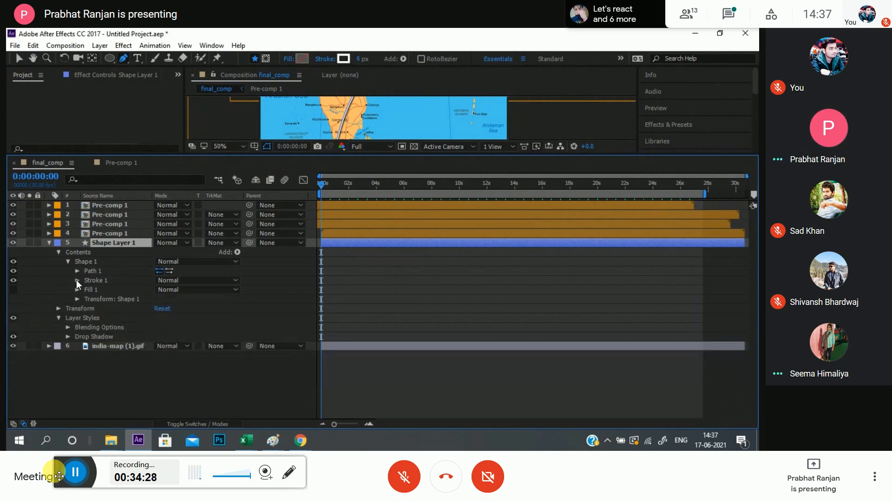
pyautogui.click(77, 280)
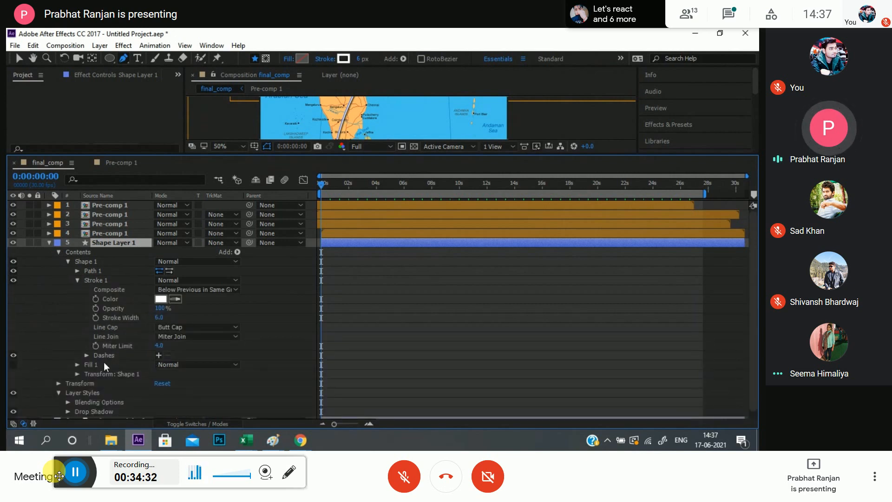
pyautogui.click(158, 355)
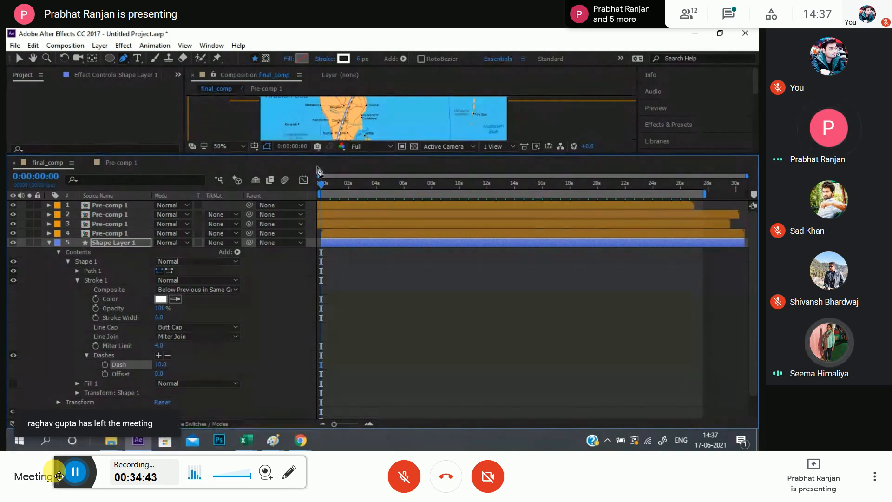
pyautogui.moveTo(319, 156); pyautogui.dragTo(321, 298)
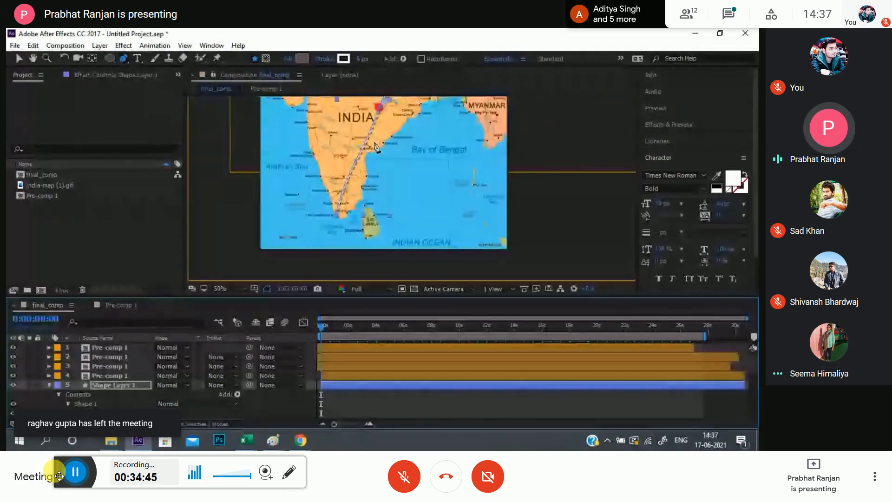
pyautogui.press('`')
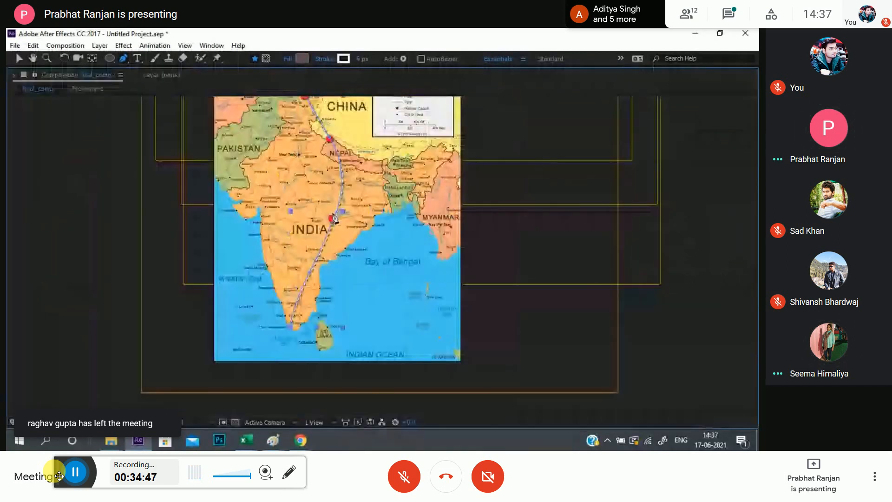
pyautogui.scroll(1, 301, 133)
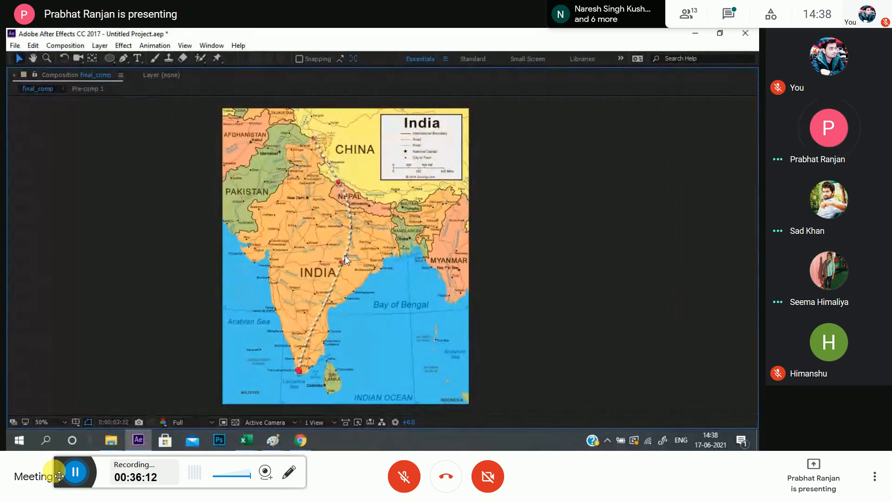
# - Delete the existing keyframes of the route's dash Offset and set the Offset to 0
pyautogui.press('`')
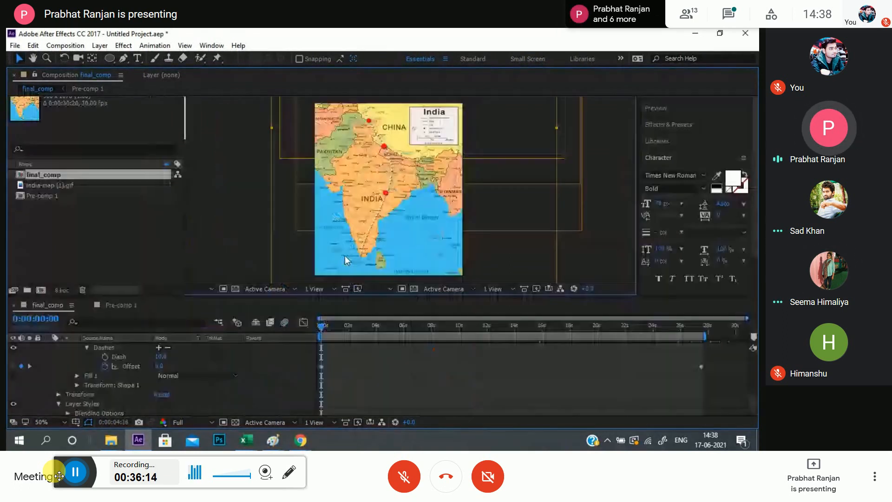
pyautogui.moveTo(714, 361); pyautogui.dragTo(312, 388)
pyautogui.press('Delete')
pyautogui.click(162, 366)
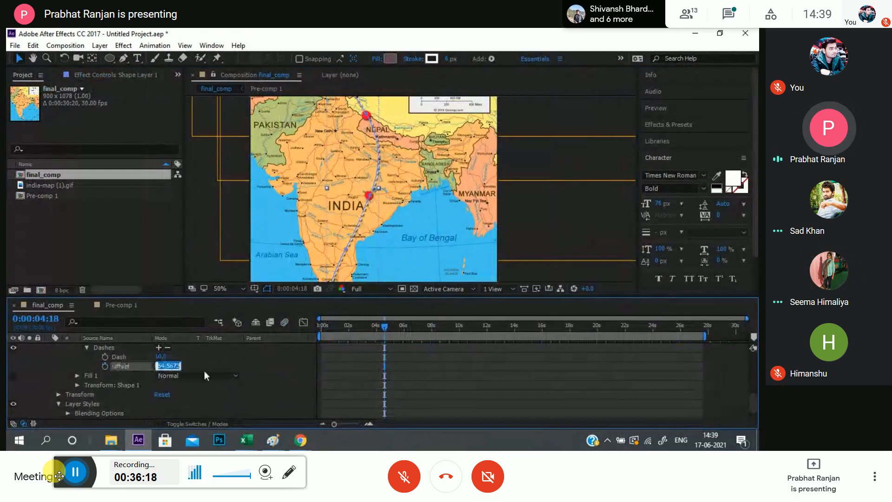
pyautogui.write('0')
pyautogui.press('Return')
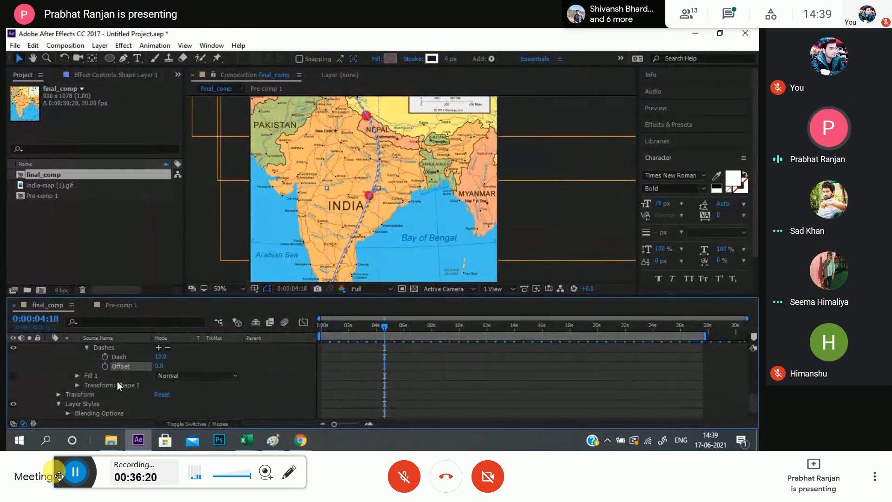
# - Keyframe the dash Offset from 0 at 0:00:00:00 to about -1389 at 0:00:27:17
pyautogui.press('Home')
pyautogui.click(105, 366)
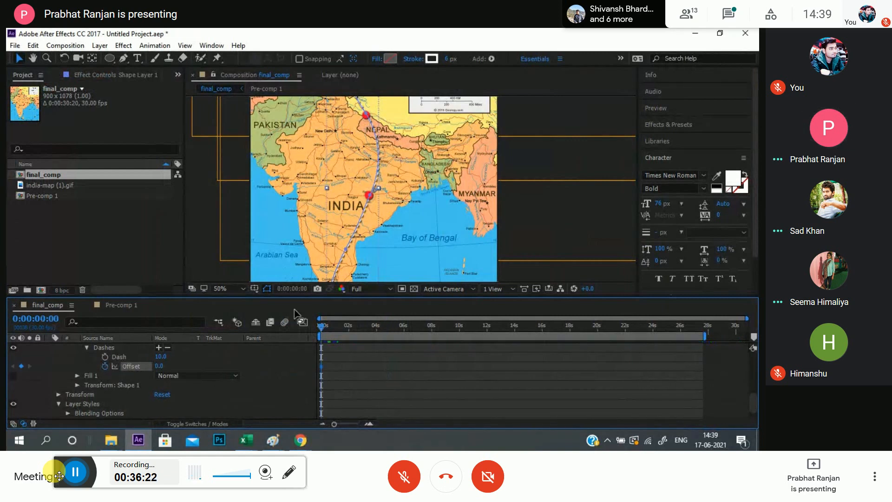
pyautogui.moveTo(323, 327); pyautogui.dragTo(704, 349)
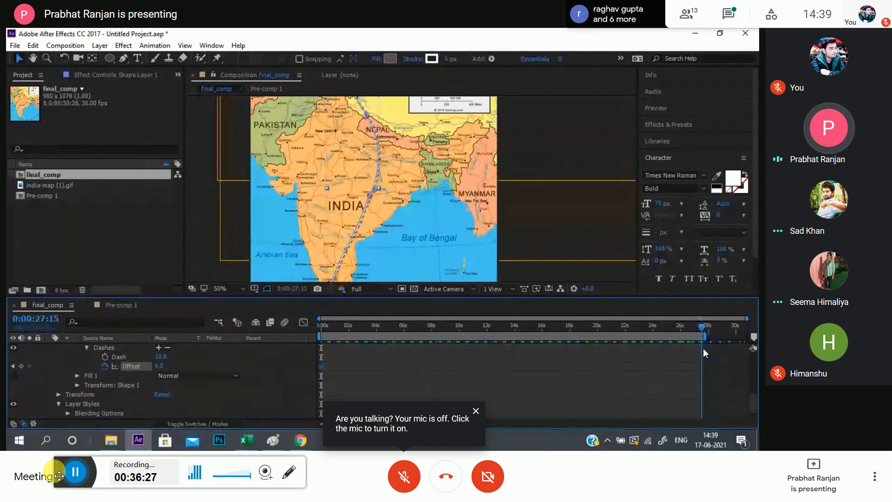
pyautogui.moveTo(159, 366); pyautogui.dragTo(17, 363)
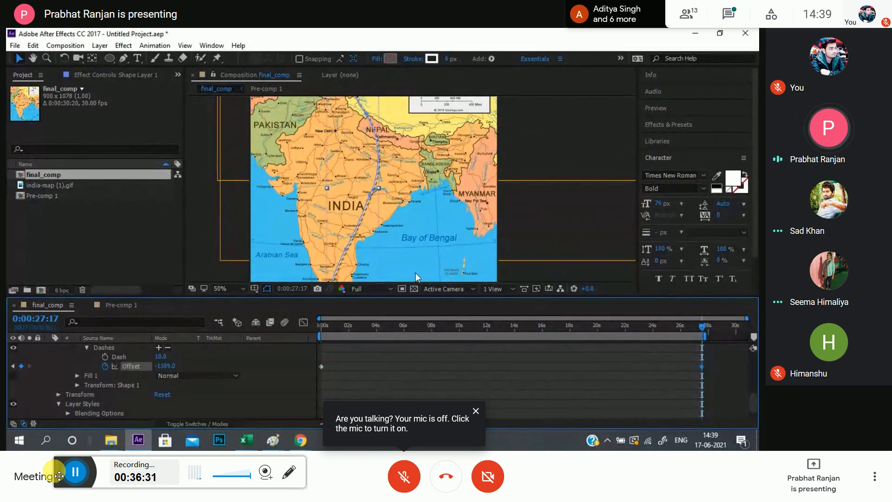
pyautogui.click(562, 223)
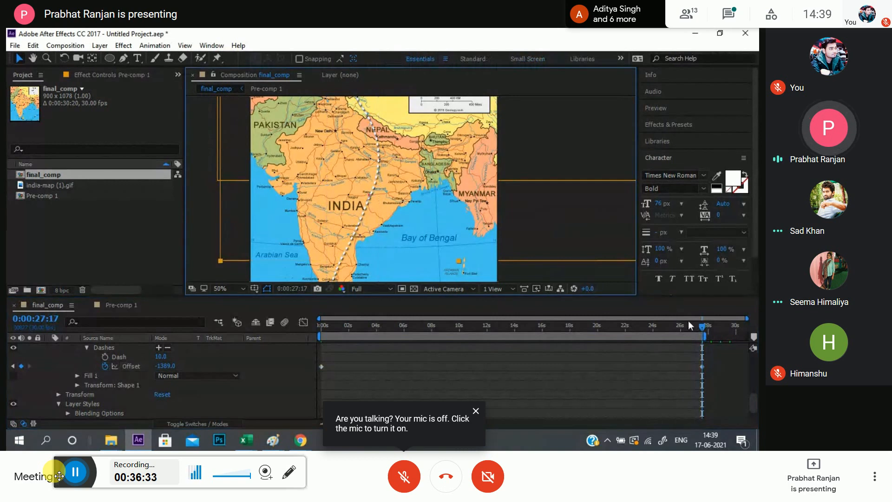
# - Preview the moving dashes from the start of the composition in an enlarged view
pyautogui.moveTo(692, 325); pyautogui.dragTo(58, 366)
pyautogui.press('`')
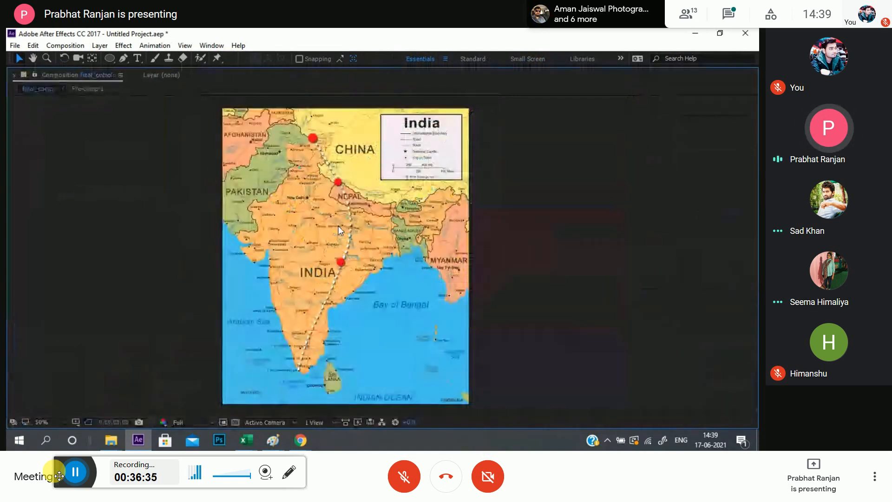
pyautogui.press('space')
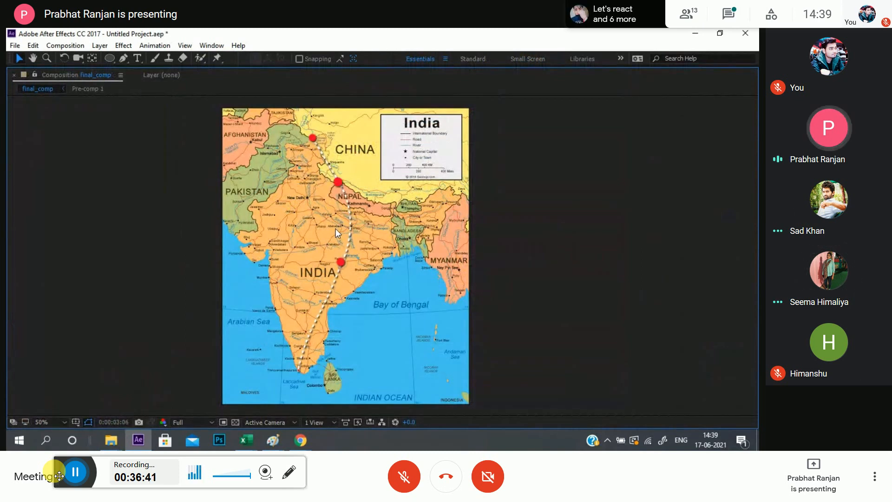
pyautogui.press('space')
pyautogui.press('`')
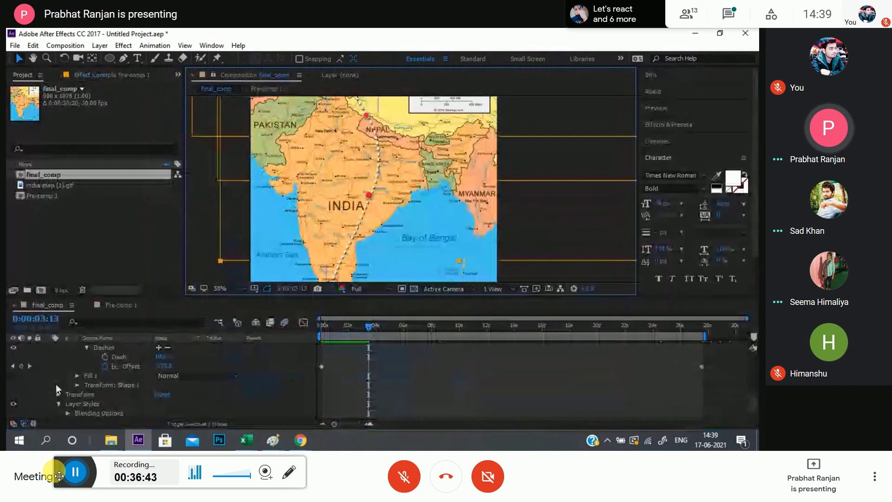
# - Collapse Shape Layer 1, import Airplane-Top-View-PNG.png from the desktop and place it as the top layer of final_comp
pyautogui.scroll(2, 64, 358)
pyautogui.scroll(3, 65, 373)
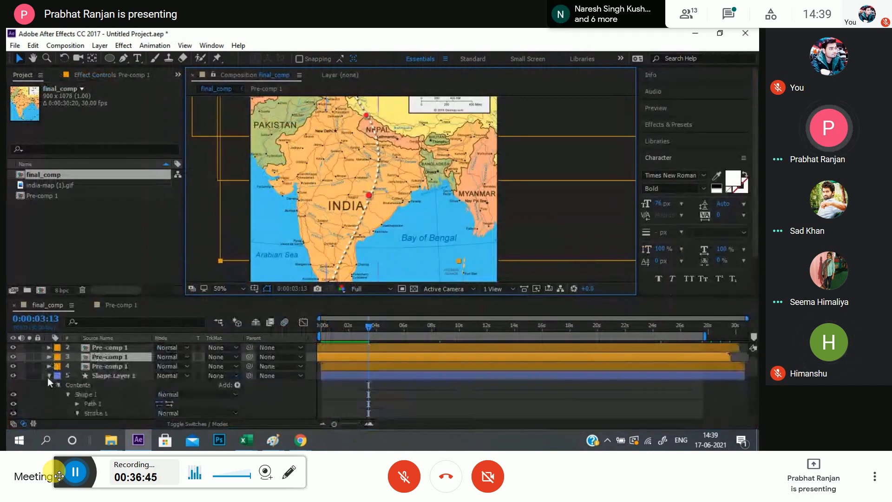
pyautogui.click(48, 376)
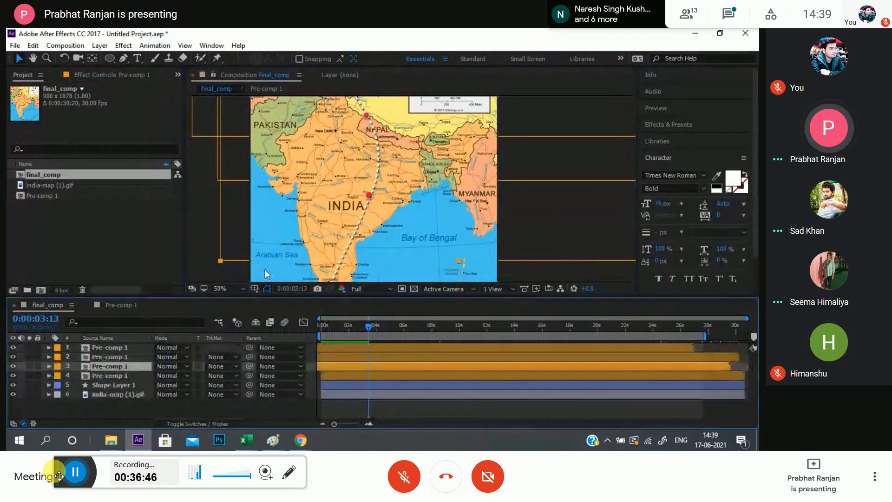
pyautogui.click(696, 34)
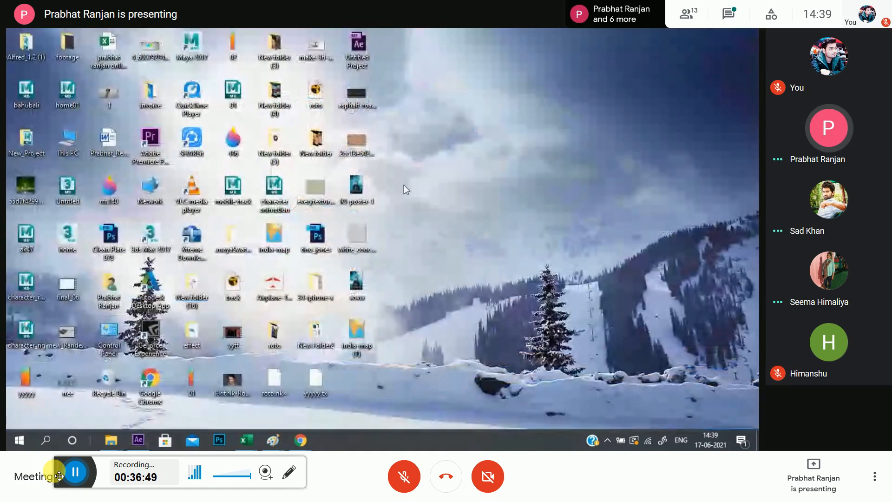
pyautogui.moveTo(277, 285); pyautogui.dragTo(70, 219)
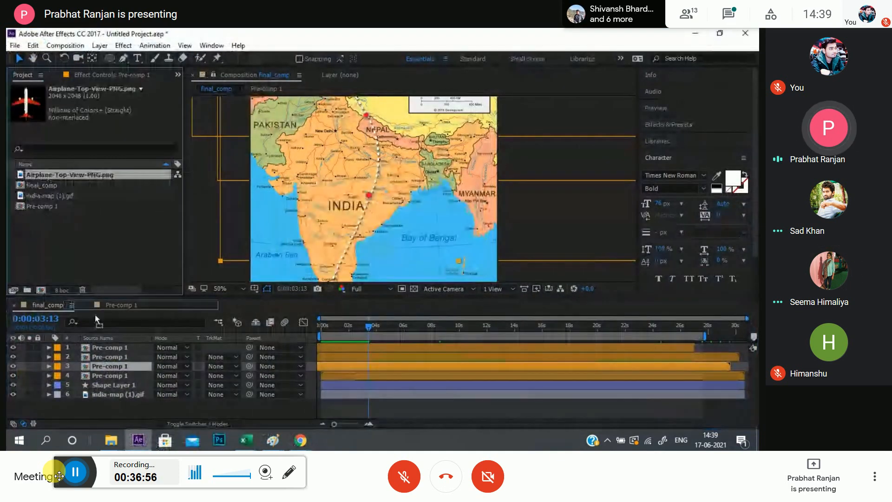
pyautogui.moveTo(96, 320); pyautogui.dragTo(87, 348)
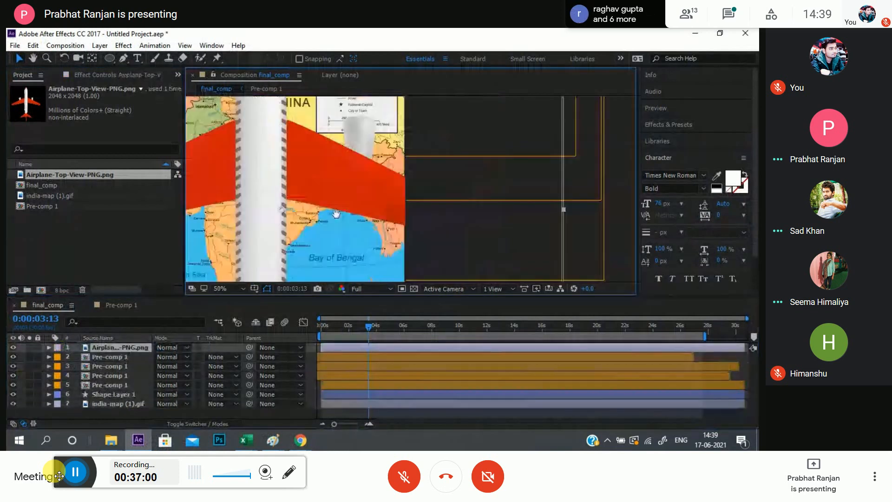
# - Scale the airplane layer down to 9% and move it near the marker at India's southern tip
pyautogui.press('s')
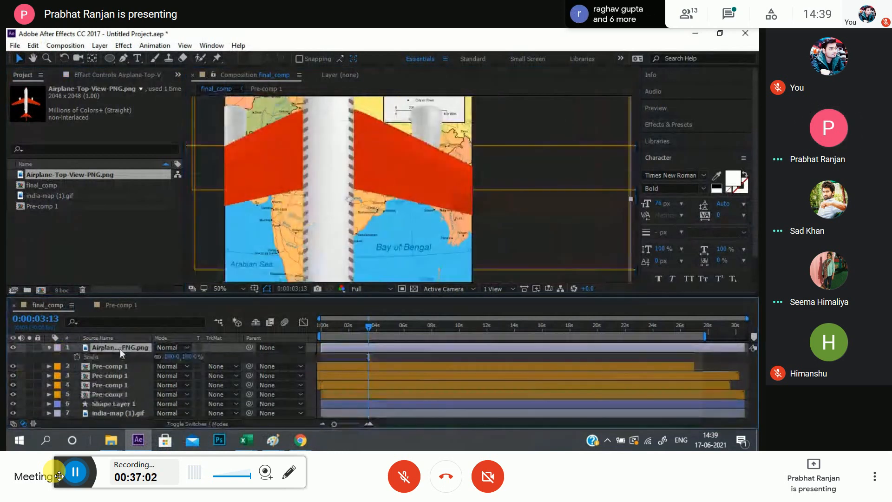
pyautogui.moveTo(171, 356); pyautogui.dragTo(138, 359)
pyautogui.scroll(2, 380, 210)
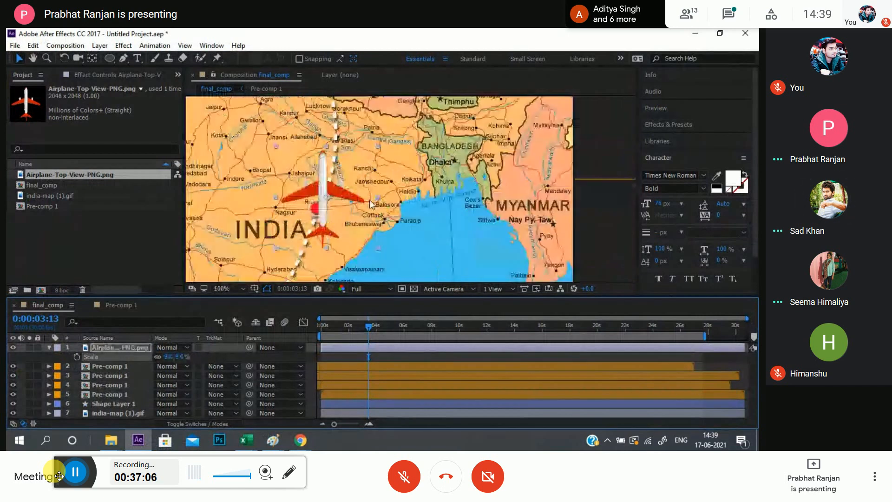
pyautogui.moveTo(430, 164); pyautogui.dragTo(398, 186)
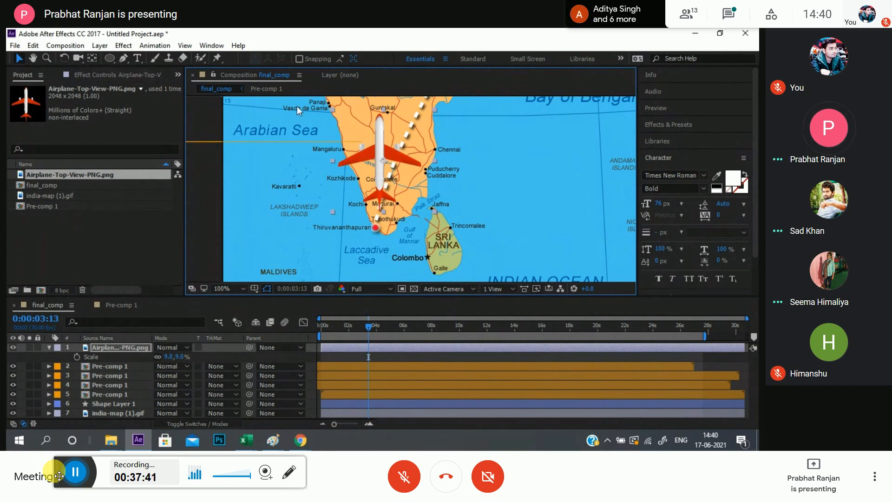
pyautogui.scroll(3, 383, 200)
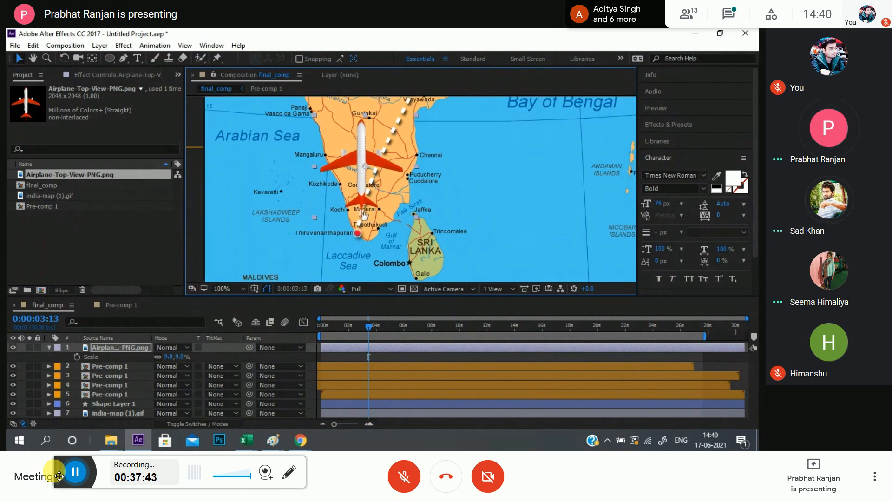
pyautogui.moveTo(325, 154); pyautogui.dragTo(345, 207)
pyautogui.moveTo(353, 247); pyautogui.dragTo(367, 234)
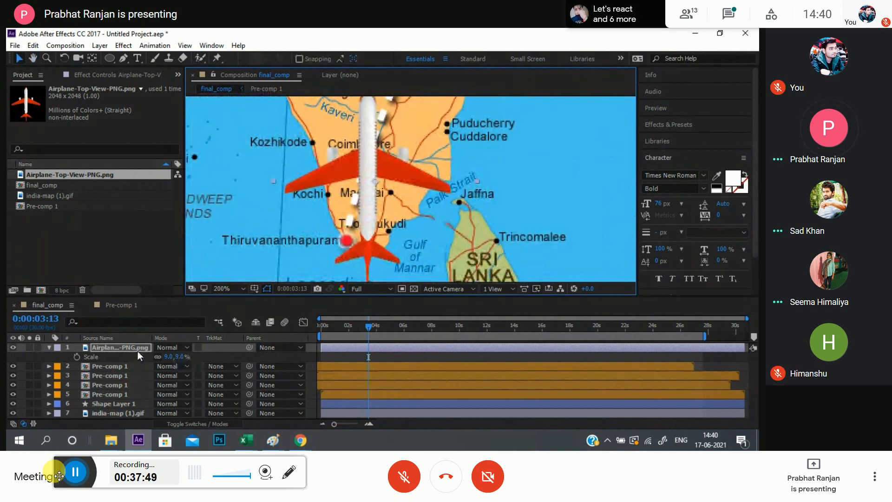
# - Rotate the airplane layer to 18° so it aligns with the route's direction
pyautogui.press('r')
pyautogui.moveTo(165, 356)
pyautogui.mouseDown()
pyautogui.moveTo(211, 356)
pyautogui.moveTo(178, 356)
pyautogui.mouseUp()
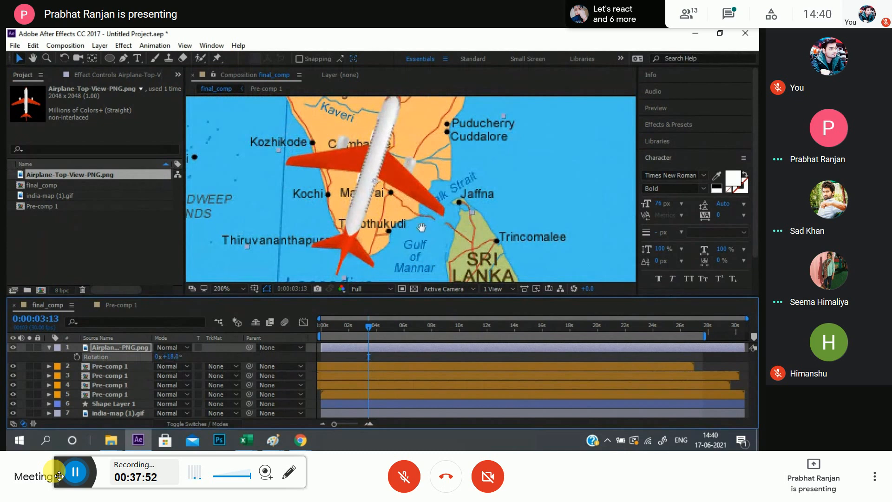
pyautogui.moveTo(421, 228); pyautogui.dragTo(395, 218)
# - Scale the airplane to 5% and move its tail to the southern end of the route
pyautogui.press('s')
pyautogui.moveTo(181, 356); pyautogui.dragTo(178, 357)
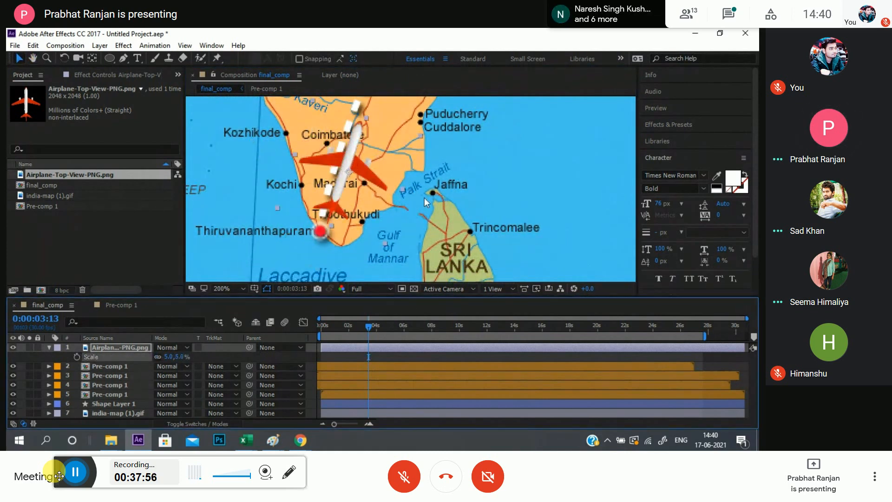
pyautogui.moveTo(425, 199); pyautogui.dragTo(512, 208)
pyautogui.moveTo(444, 175); pyautogui.dragTo(402, 212)
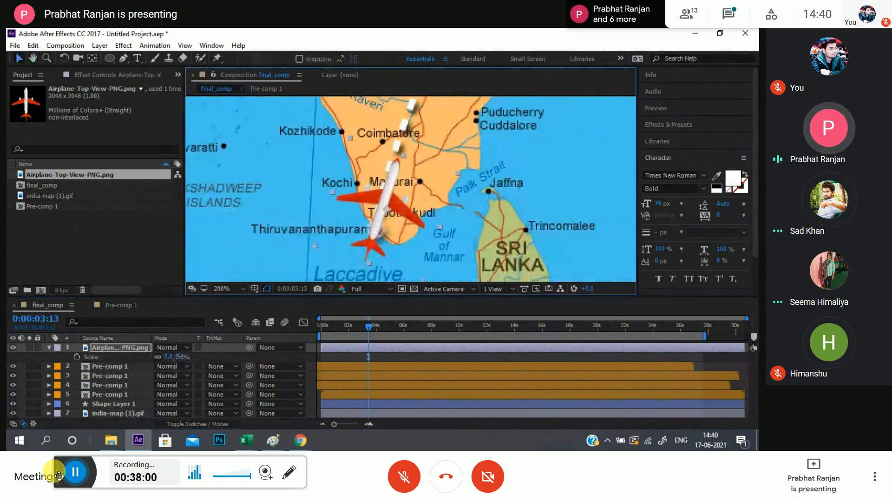
# - Set the airplane's scale to 11% and check its size against the map
pyautogui.moveTo(178, 356); pyautogui.dragTo(182, 356)
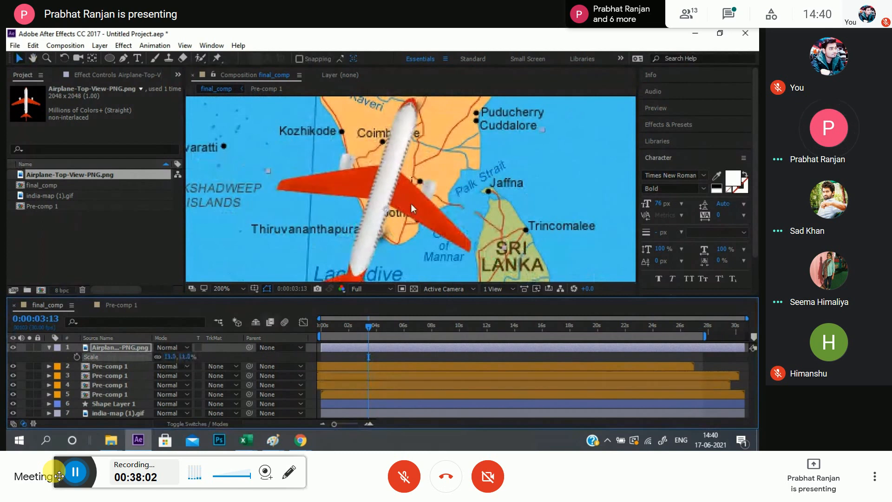
pyautogui.scroll(-2, 438, 166)
pyautogui.moveTo(438, 165); pyautogui.dragTo(391, 228)
pyautogui.moveTo(447, 105)
pyautogui.mouseDown()
pyautogui.moveTo(426, 134)
pyautogui.moveTo(426, 178)
pyautogui.moveTo(451, 111)
pyautogui.mouseUp()
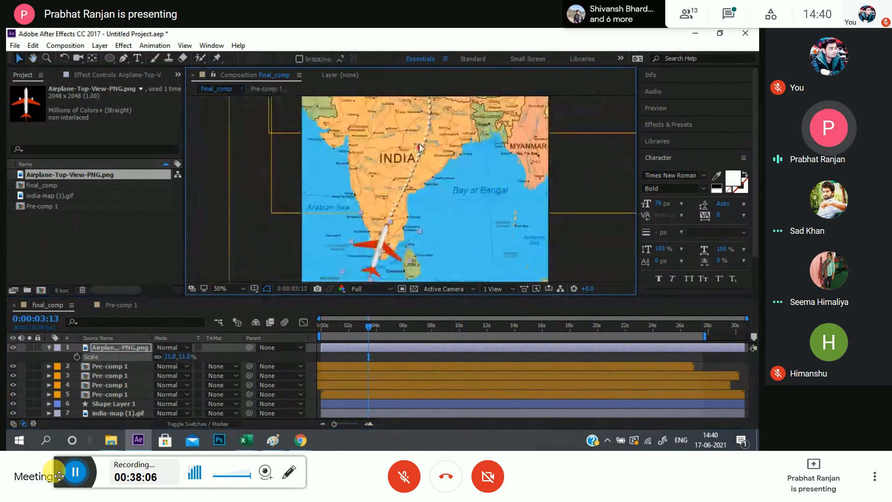
# - Copy the Path property of Path 1 from Shape Layer 1, which holds the dashed route
pyautogui.moveTo(419, 145); pyautogui.dragTo(413, 168)
pyautogui.scroll(-2, 426, 217)
pyautogui.scroll(1, 402, 186)
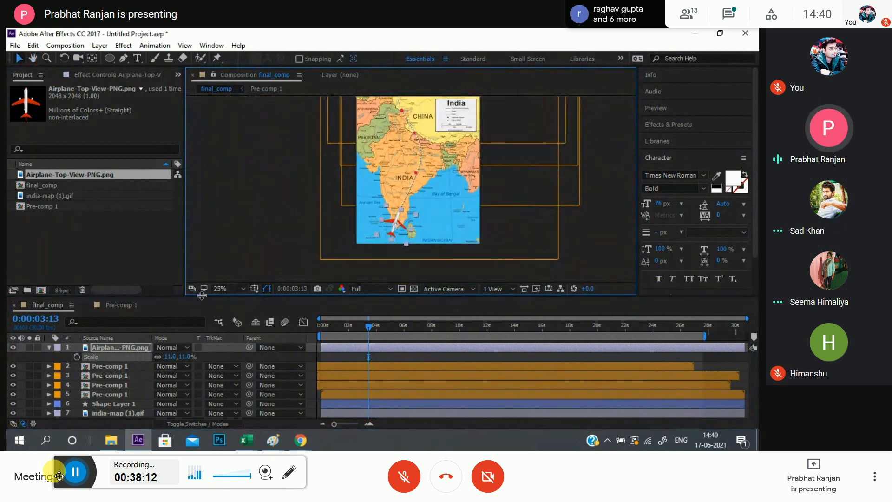
pyautogui.moveTo(201, 295); pyautogui.dragTo(202, 215)
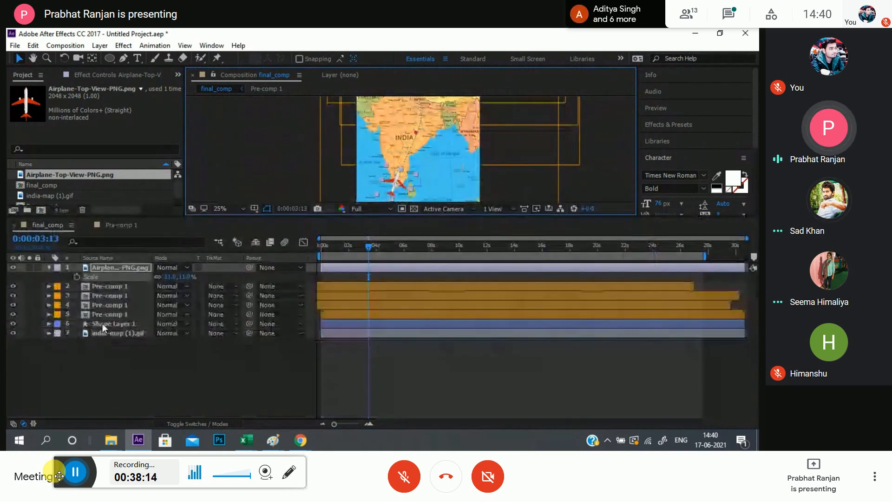
pyautogui.click(102, 323)
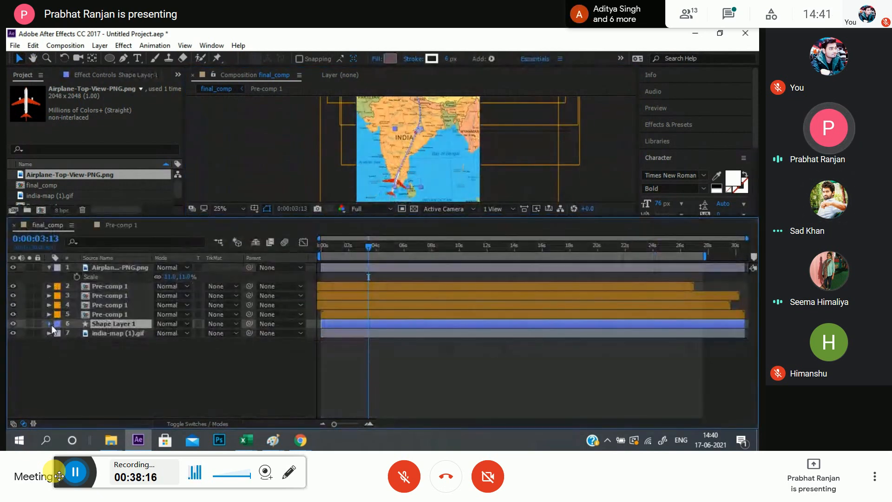
pyautogui.click(50, 323)
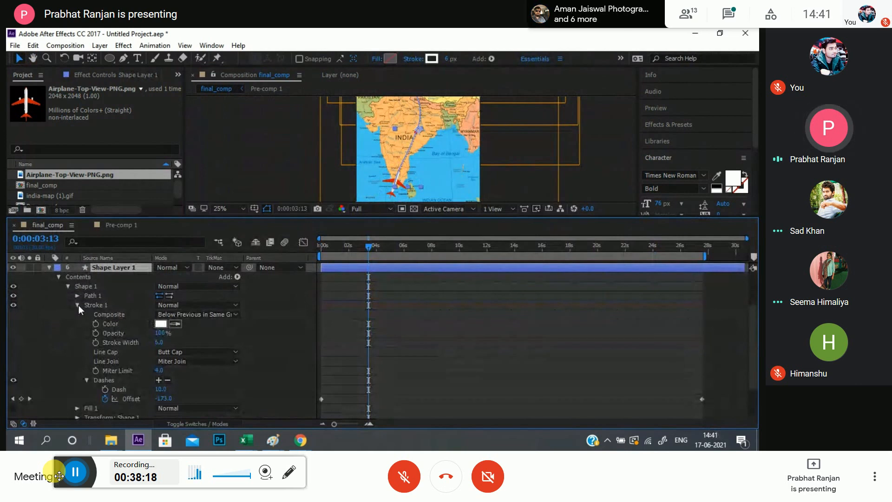
pyautogui.click(80, 306)
pyautogui.click(78, 339)
pyautogui.click(108, 348)
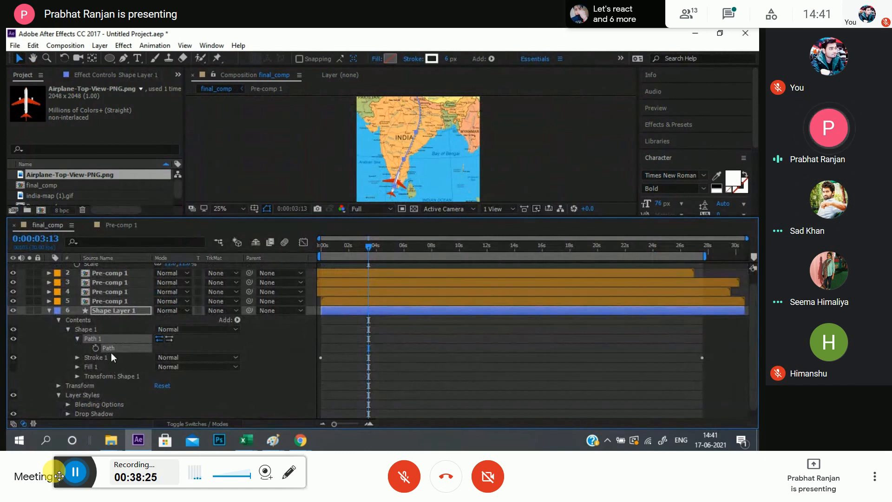
# - Enable Position keyframing on the airplane layer at 0:00:00:00 and paste the copied route path into it
pyautogui.scroll(1, 99, 330)
pyautogui.click(96, 269)
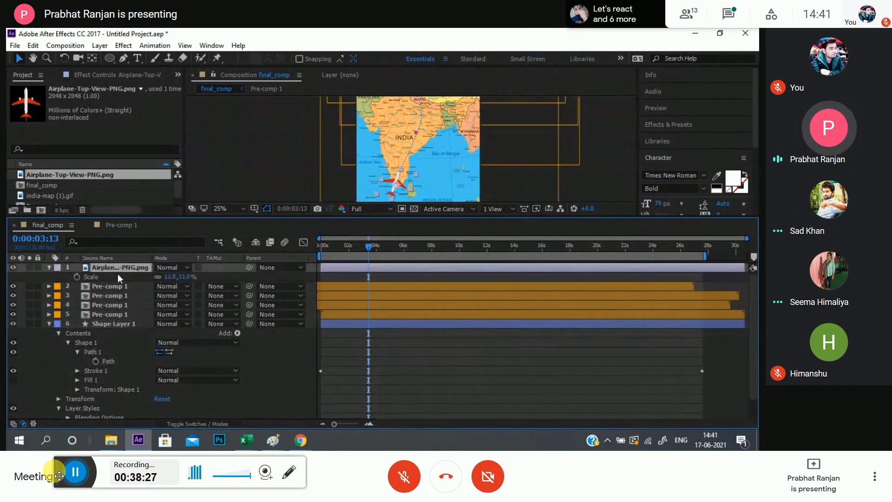
pyautogui.press('p')
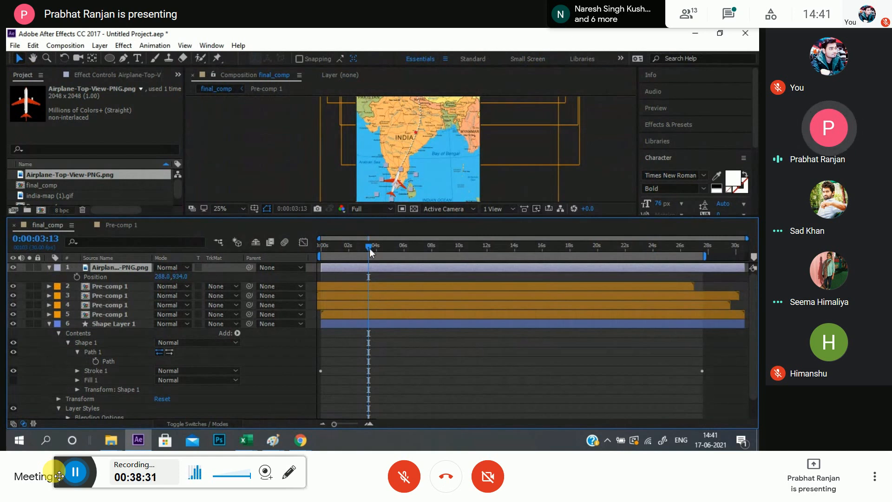
pyautogui.moveTo(369, 248); pyautogui.dragTo(124, 266)
pyautogui.click(76, 276)
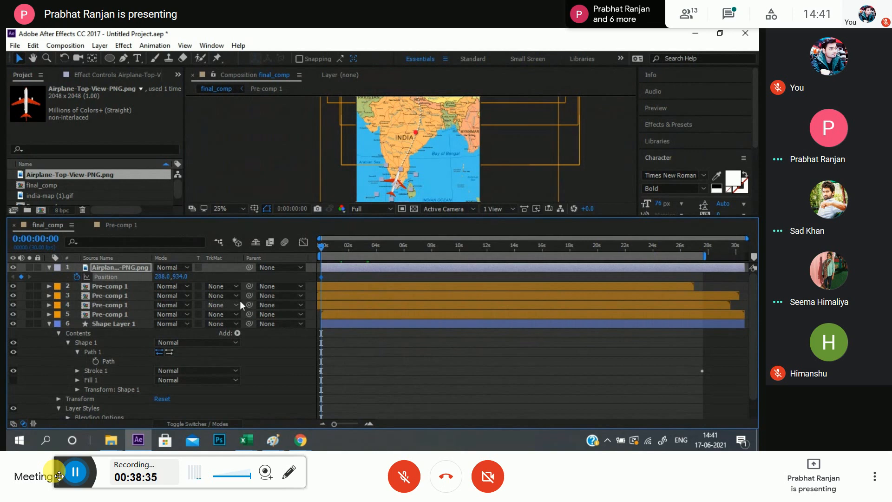
pyautogui.hotkey('ctrl', 'v')
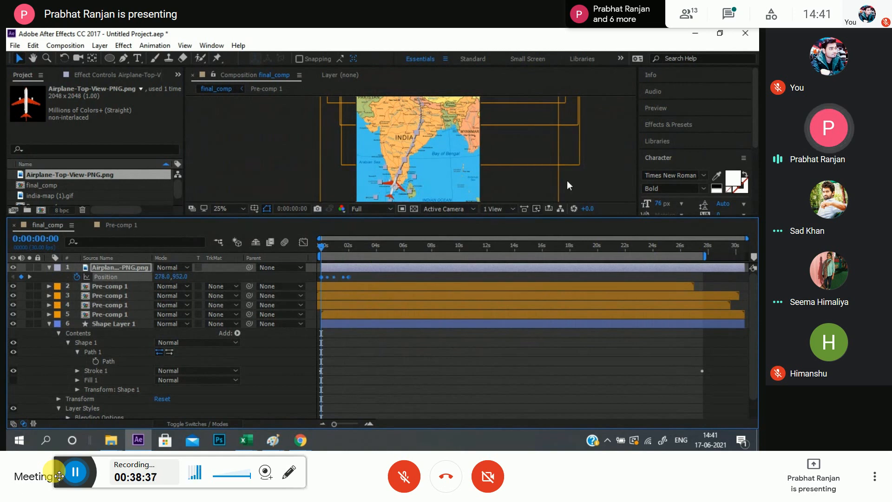
# - Preview the airplane's motion along the pasted route in the composition view
pyautogui.click(92, 350)
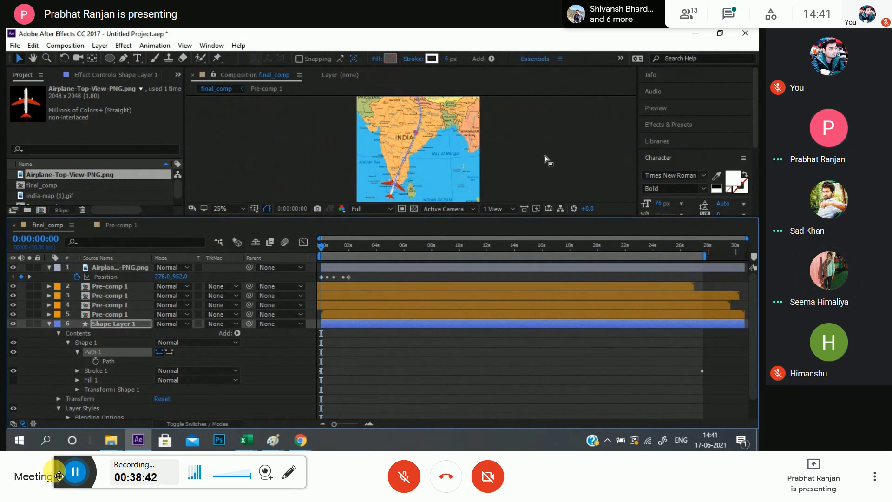
pyautogui.click(227, 152)
pyautogui.press('space')
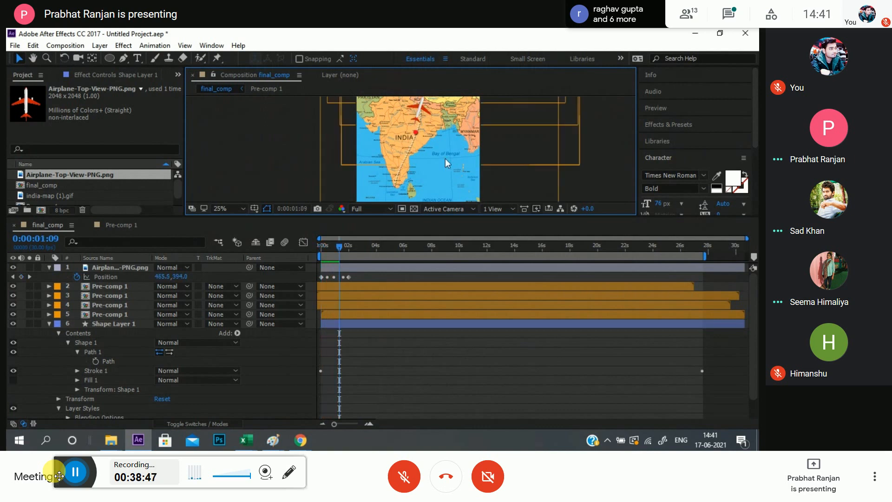
pyautogui.press('`')
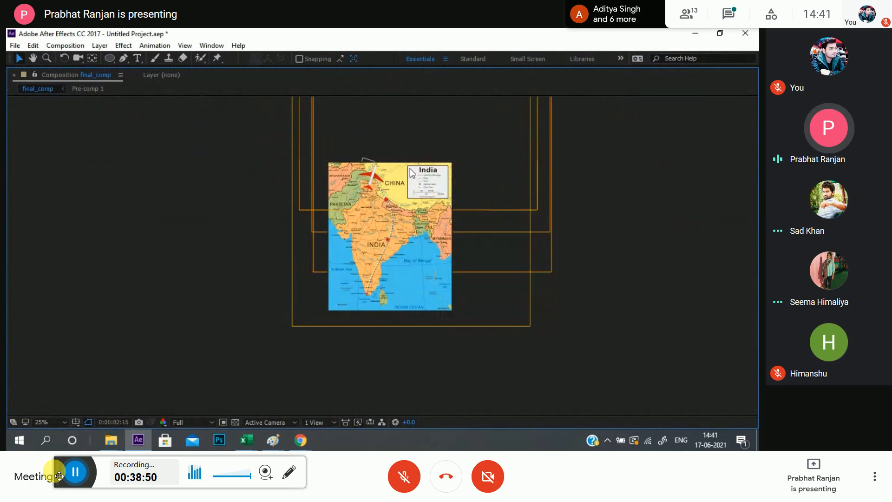
pyautogui.press('`')
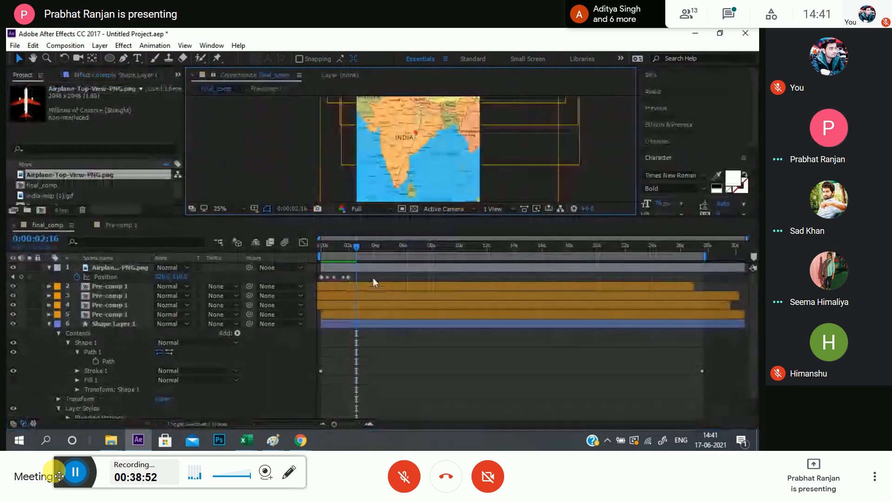
# - Stretch the airplane's Position keyframes proportionally so the last one falls at about 10 seconds
pyautogui.hotkey('ctrl', 'v')
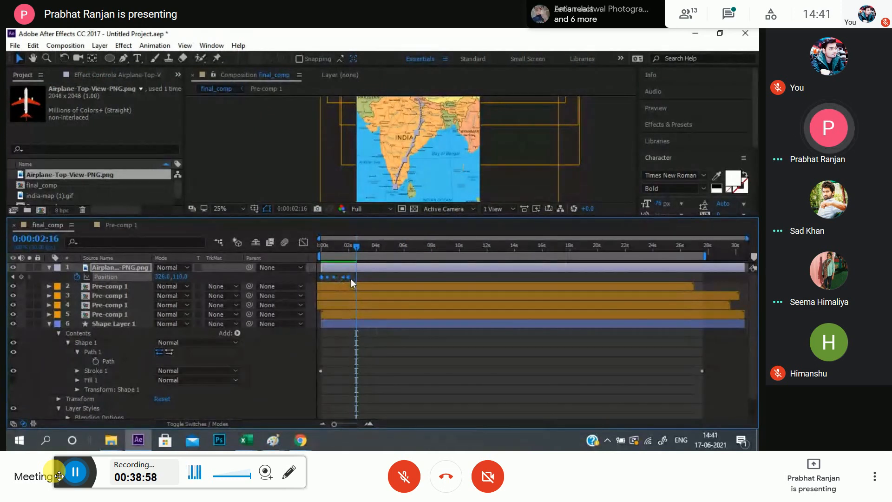
pyautogui.moveTo(366, 274); pyautogui.dragTo(316, 279)
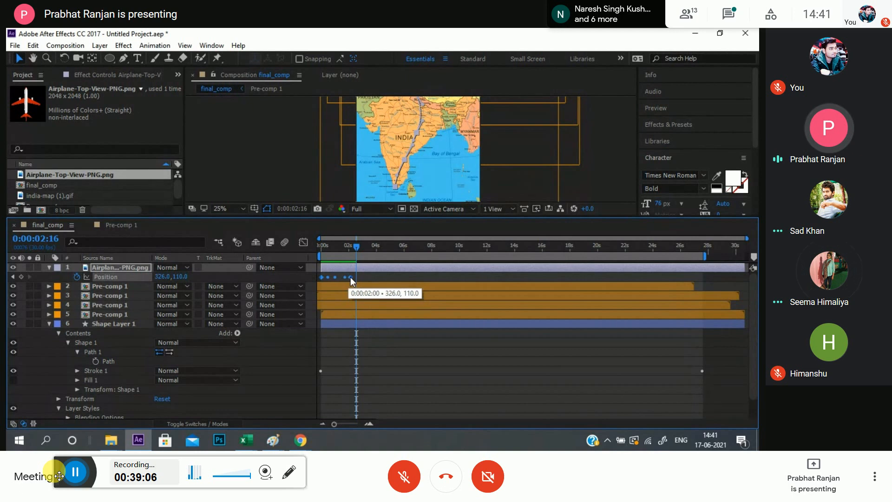
pyautogui.moveTo(349, 278); pyautogui.dragTo(459, 273)
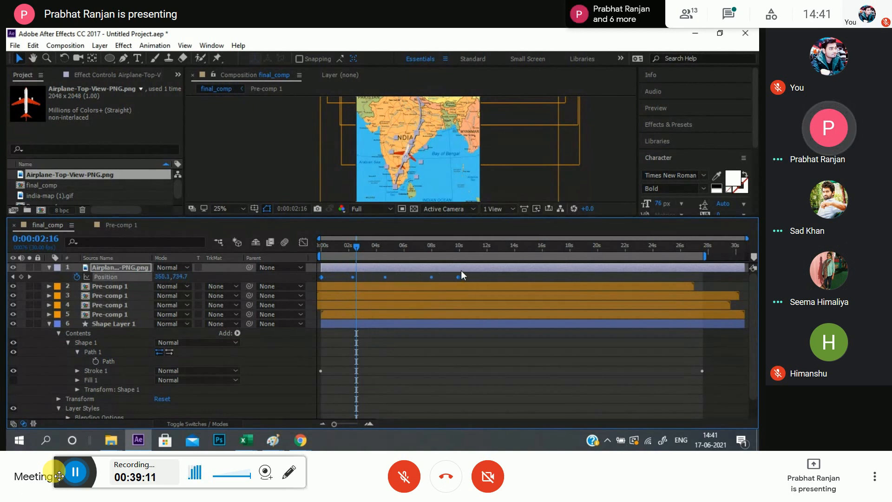
# - Play back the slowed airplane flight, including a run from the start of the timeline
pyautogui.press('space')
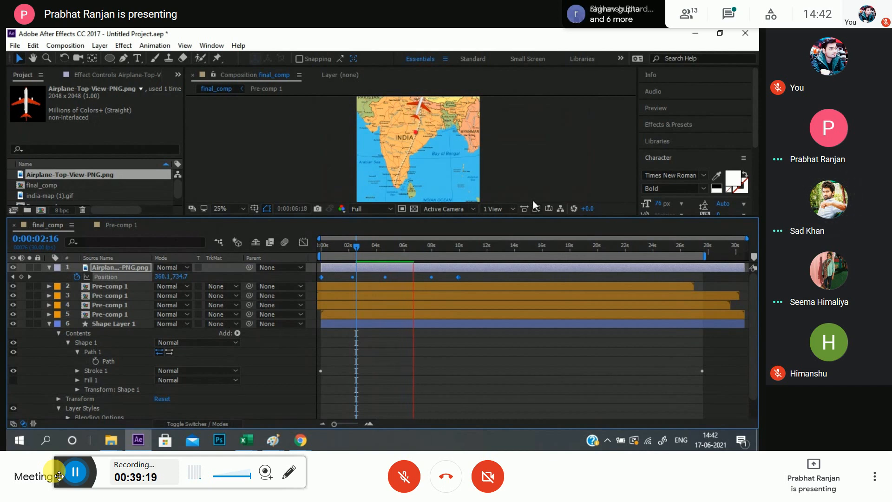
pyautogui.press('space')
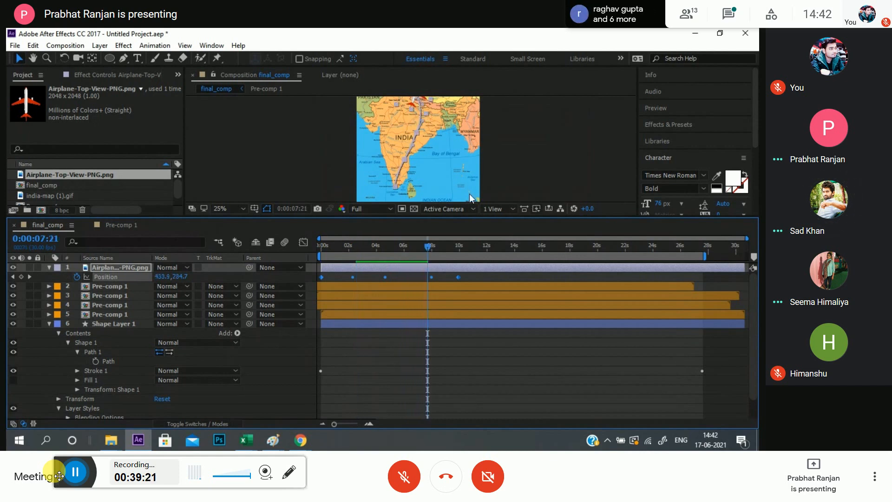
pyautogui.moveTo(429, 246); pyautogui.dragTo(203, 287)
pyautogui.press('space')
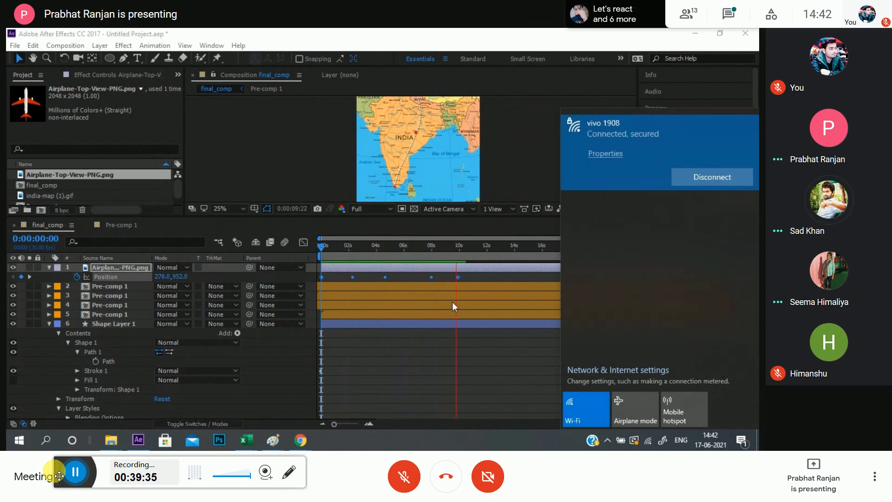
pyautogui.click(518, 170)
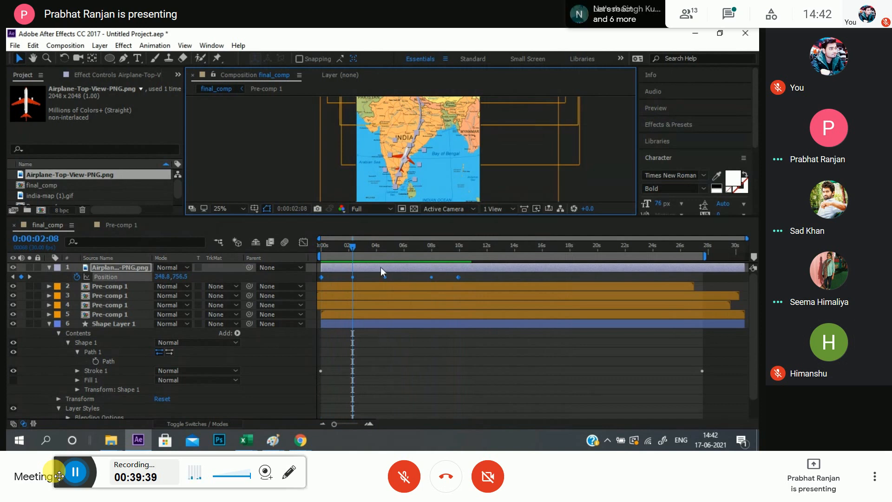
# - Preview the flight from the start in the enlarged composition view and examine the airplane's heading against the route at 9 seconds
pyautogui.click(240, 255)
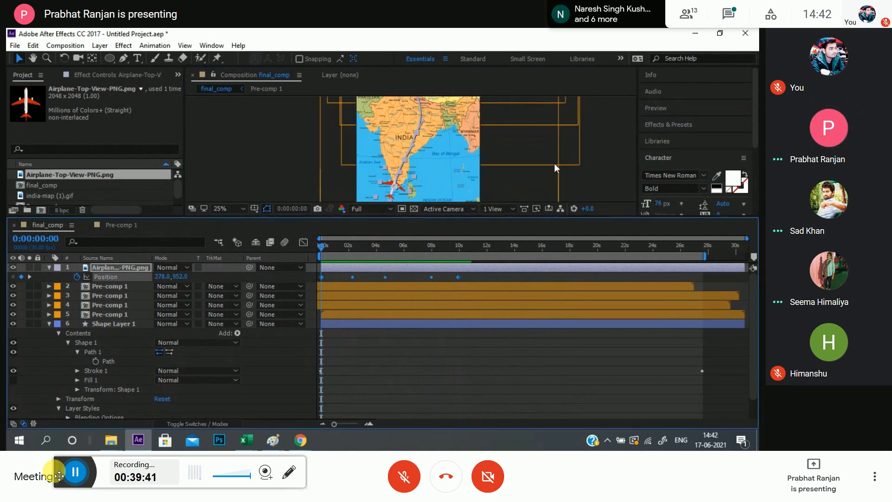
pyautogui.click(609, 155)
pyautogui.moveTo(427, 165)
pyautogui.mouseDown()
pyautogui.moveTo(419, 168)
pyautogui.moveTo(413, 146)
pyautogui.moveTo(389, 158)
pyautogui.moveTo(410, 166)
pyautogui.mouseUp()
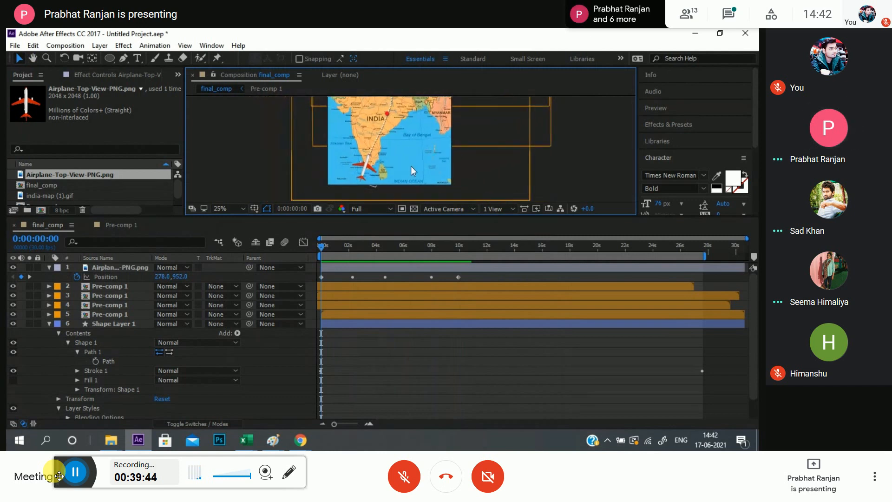
pyautogui.press('`')
pyautogui.press('space')
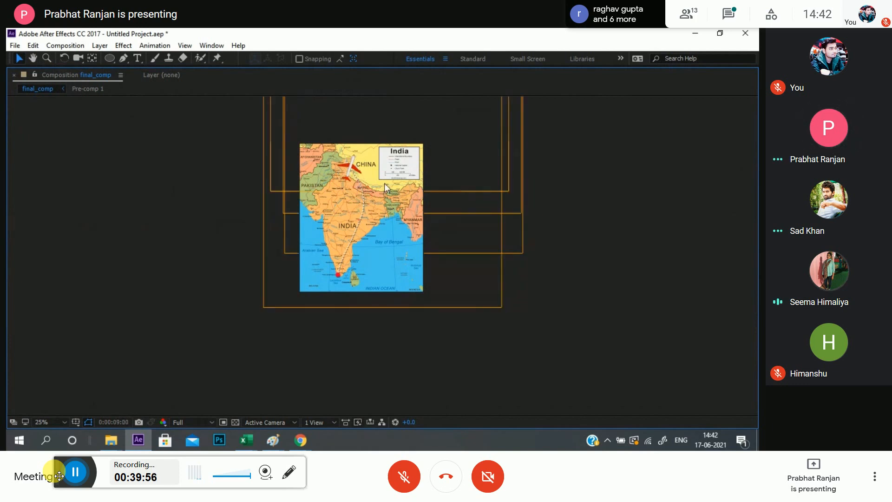
pyautogui.press('.')
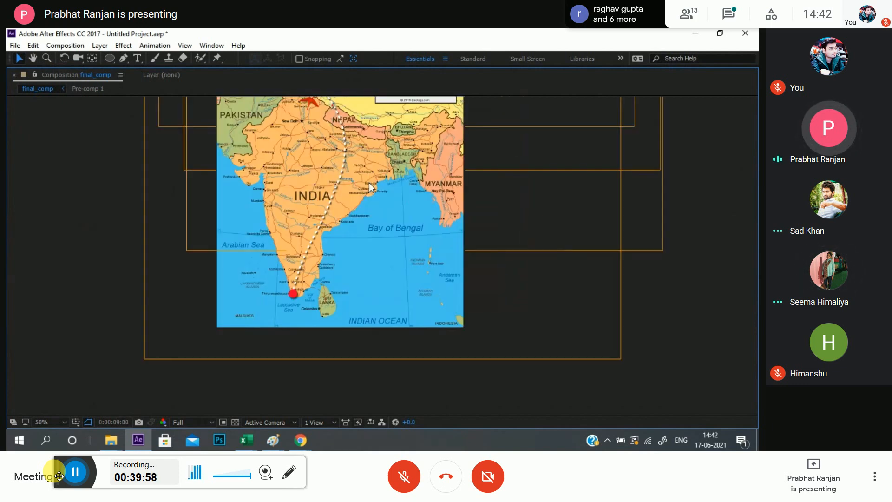
pyautogui.press('.')
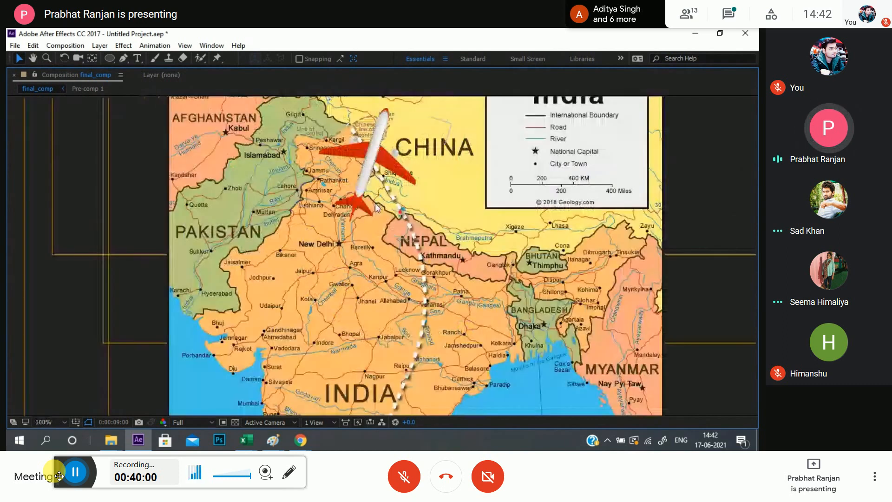
pyautogui.press('`')
# - Set the airplane layer's Auto-Orientation to Orient Along Path, with the playhead at the start of the composition
pyautogui.moveTo(451, 250); pyautogui.dragTo(319, 250)
pyautogui.press(',')
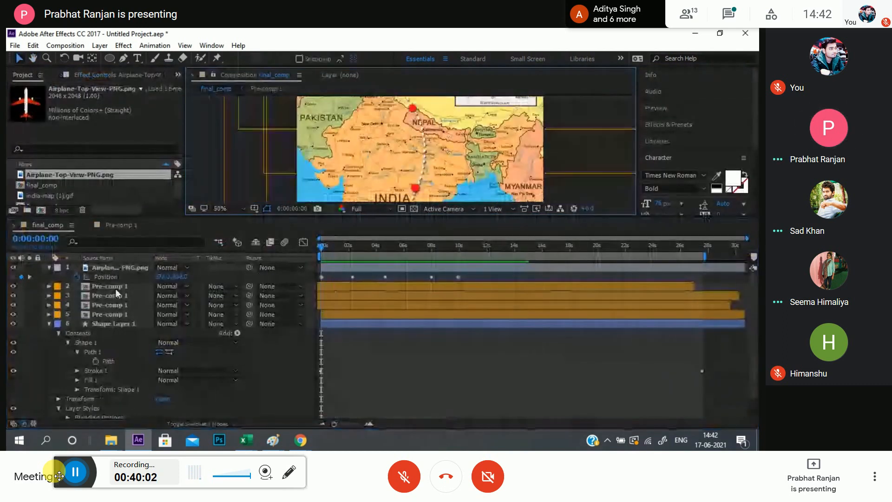
pyautogui.click(49, 324)
pyautogui.click(123, 268)
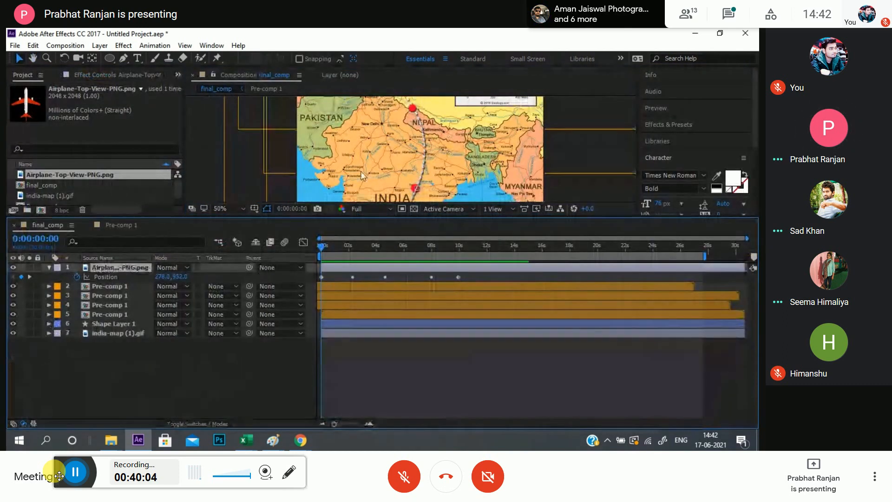
pyautogui.moveTo(361, 171); pyautogui.dragTo(399, 142)
pyautogui.scroll(-1, 399, 141)
pyautogui.moveTo(328, 153)
pyautogui.mouseDown()
pyautogui.moveTo(251, 139)
pyautogui.moveTo(324, 142)
pyautogui.mouseUp()
pyautogui.scroll(1, 251, 153)
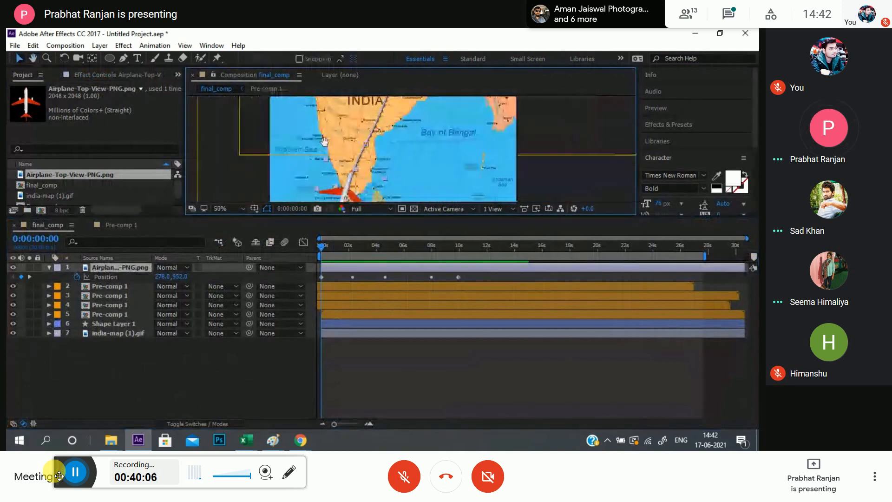
pyautogui.rightClick(130, 267)
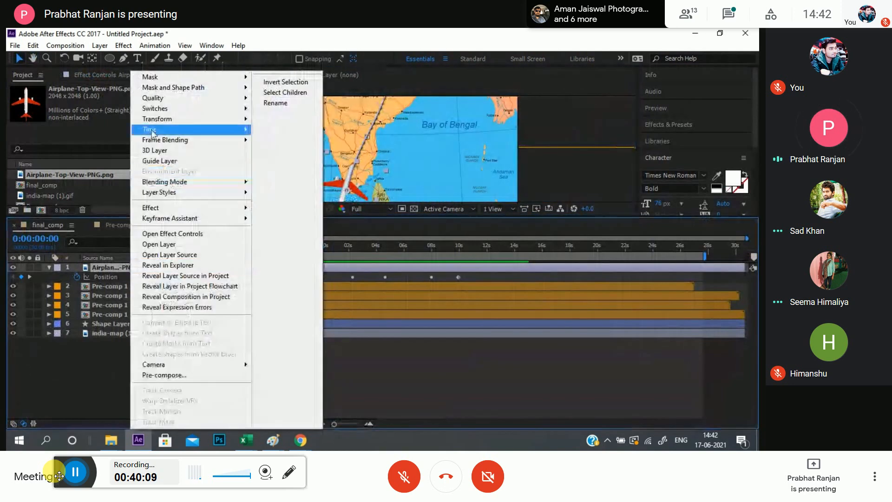
pyautogui.moveTo(153, 134)
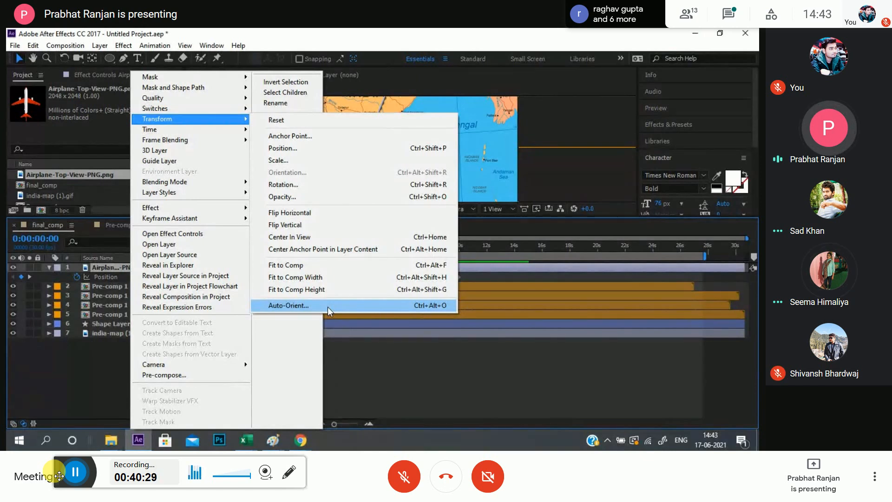
pyautogui.click(328, 308)
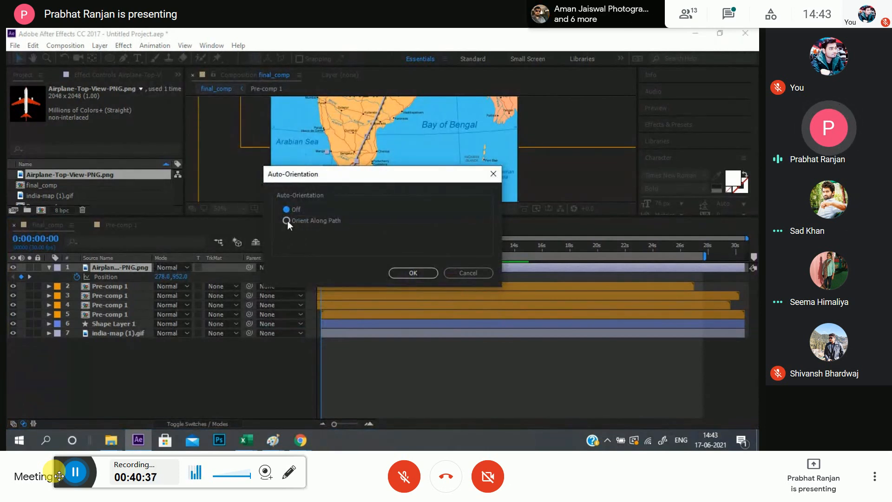
pyautogui.click(417, 274)
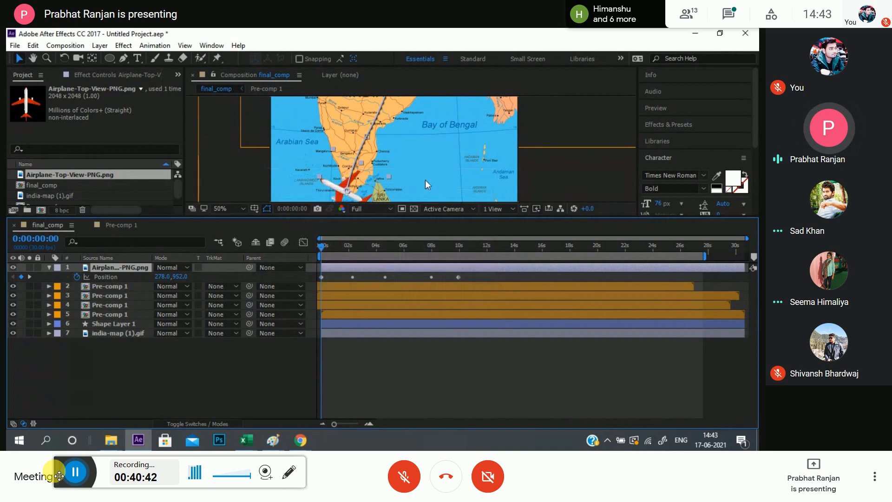
# - Set the airplane layer's rotation to 101° so its nose points along the route at the southern end
pyautogui.moveTo(425, 179); pyautogui.dragTo(436, 159)
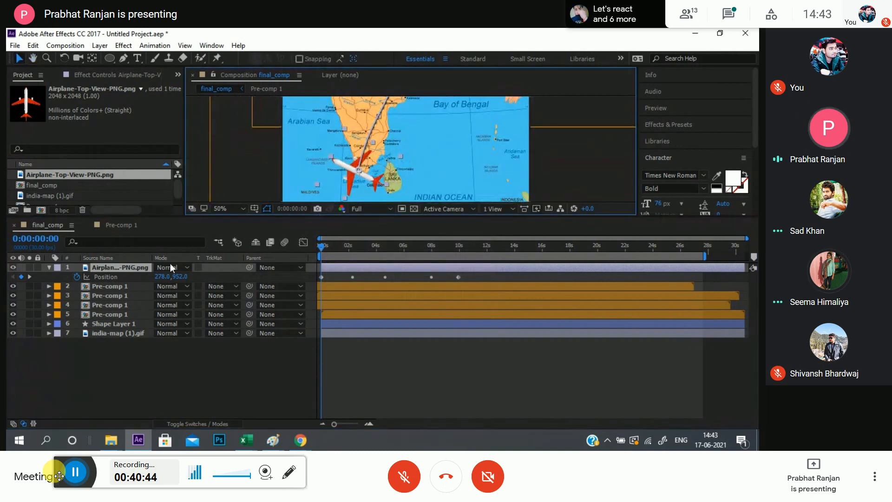
pyautogui.click(138, 267)
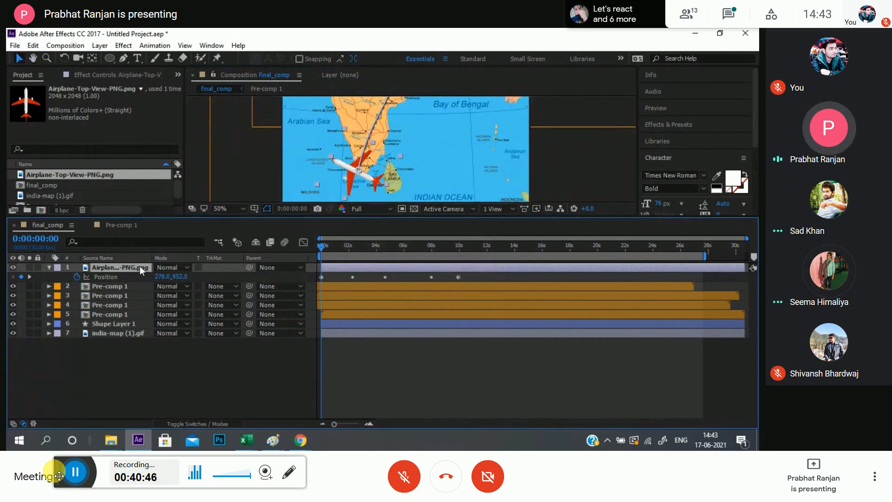
pyautogui.press('r')
pyautogui.moveTo(175, 278); pyautogui.dragTo(212, 270)
pyautogui.click(122, 358)
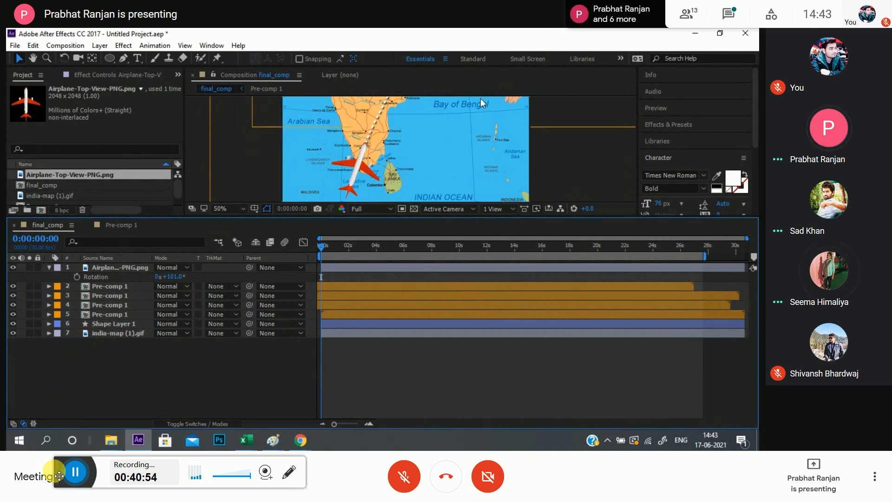
# - Preview the airplane's flight from the start of the timeline in the enlarged composition view
pyautogui.press('`')
pyautogui.moveTo(392, 237); pyautogui.dragTo(345, 324)
pyautogui.press('space')
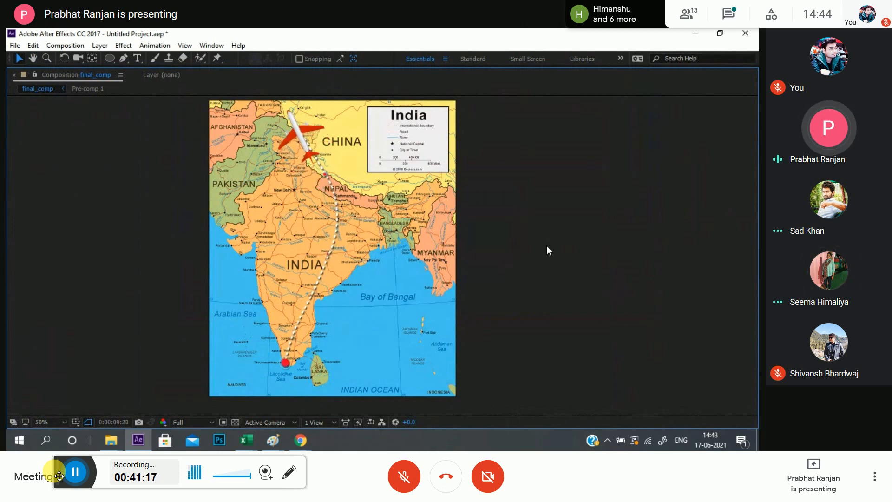
pyautogui.press('space')
pyautogui.press('`')
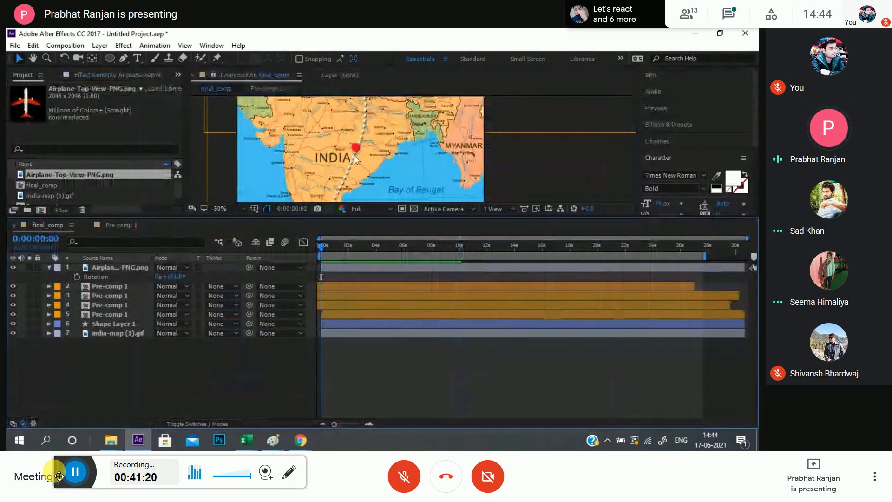
# - Select the airplane layer and inspect the plane's alignment with the route's southern end up close
pyautogui.click(110, 268)
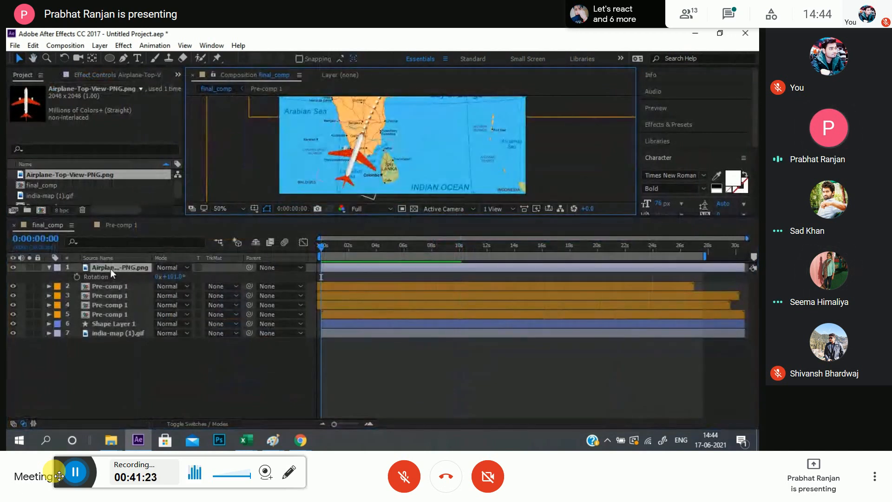
pyautogui.scroll(3, 422, 139)
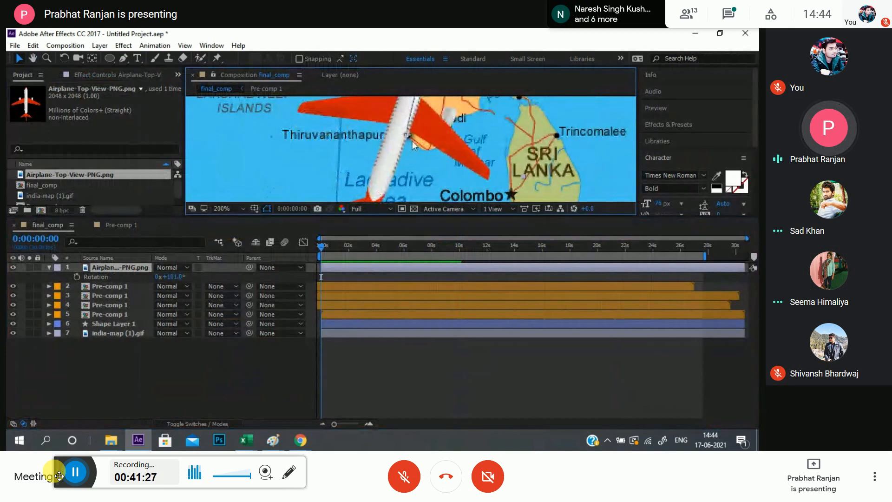
pyautogui.scroll(2, 411, 140)
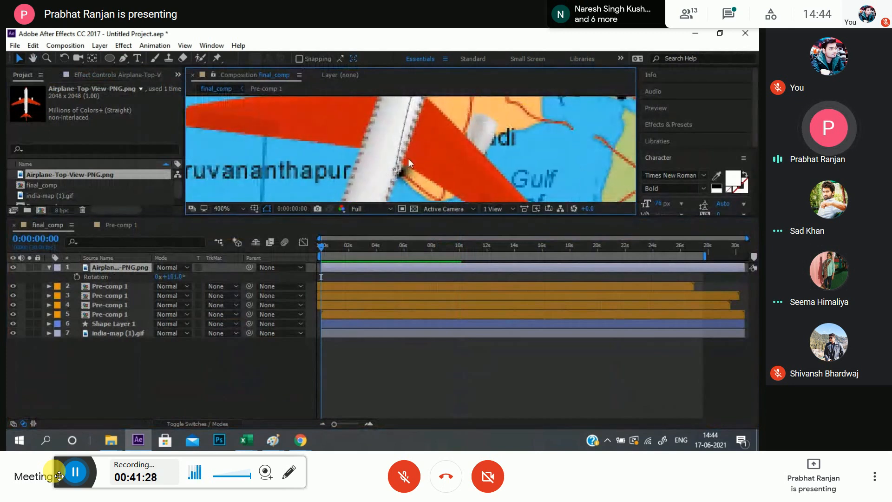
pyautogui.scroll(-6, 408, 162)
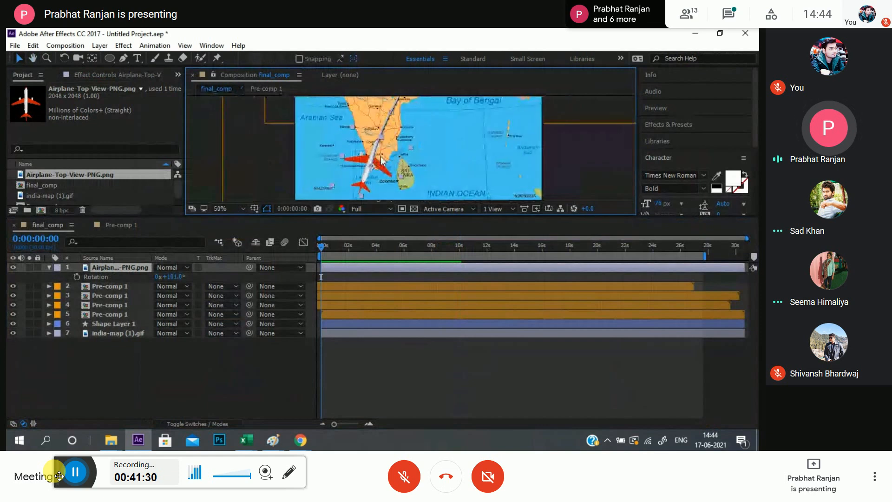
pyautogui.scroll(3, 381, 161)
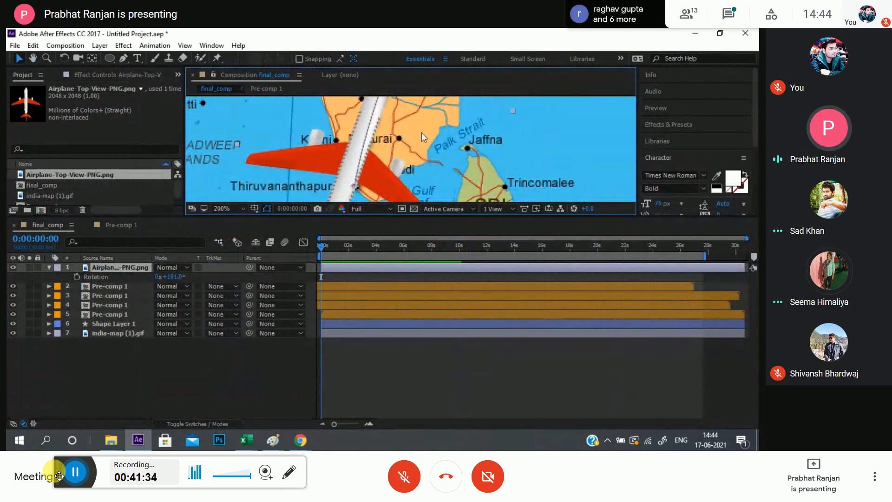
# - Preview the airplane's departure over southern India in the enlarged composition view
pyautogui.press('`')
pyautogui.scroll(-2, 393, 181)
pyautogui.moveTo(392, 202); pyautogui.dragTo(362, 246)
pyautogui.scroll(1, 355, 269)
pyautogui.press('space')
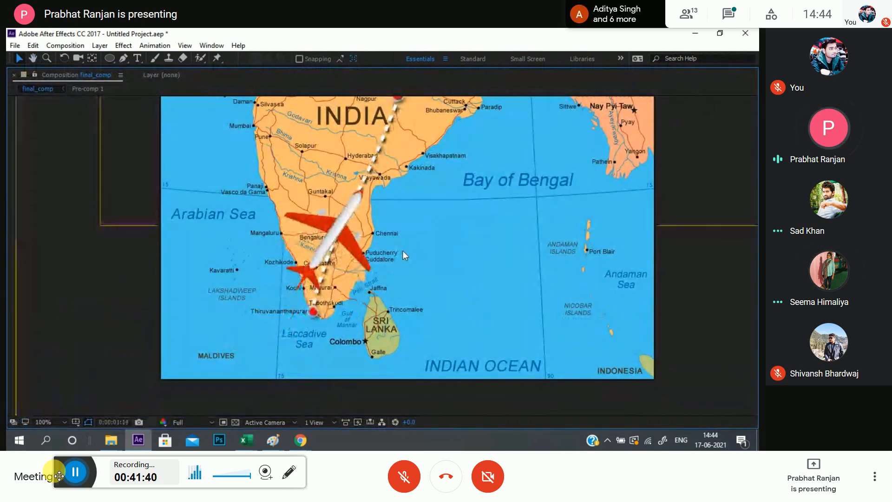
pyautogui.press('`')
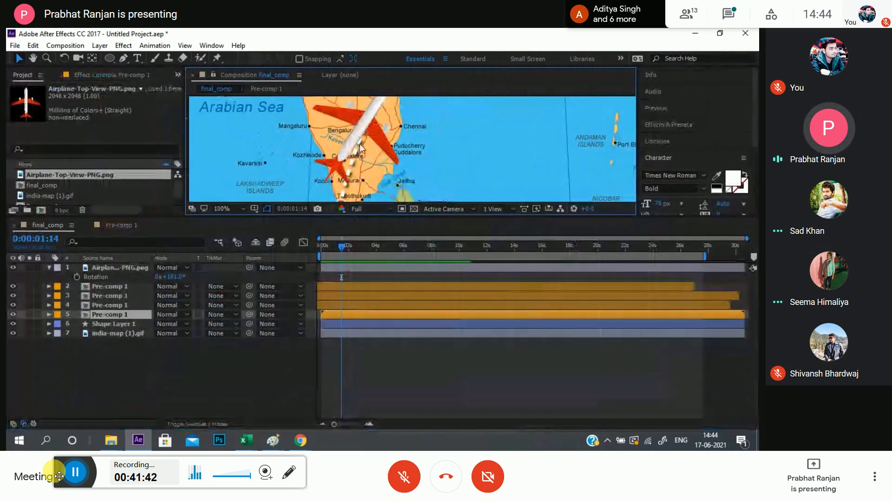
# - Add Trim Paths to the route's Shape Layer 1, with the playhead at the start of the composition
pyautogui.moveTo(341, 246); pyautogui.dragTo(283, 262)
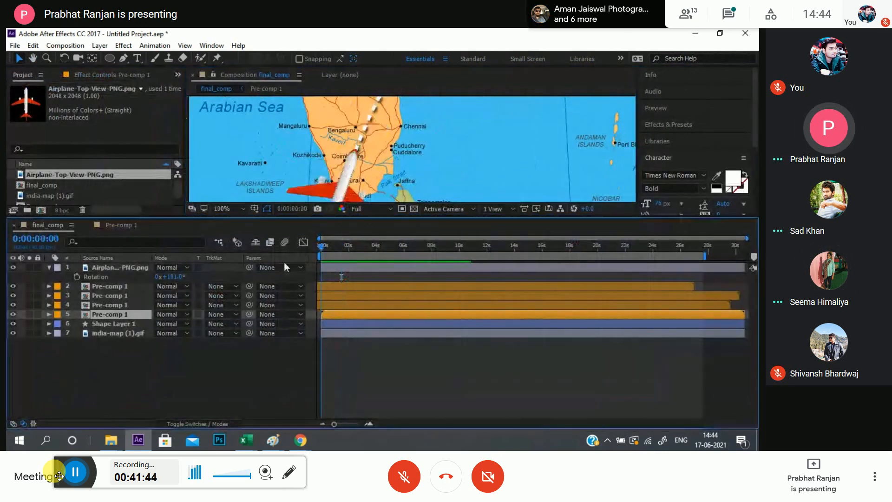
pyautogui.click(104, 324)
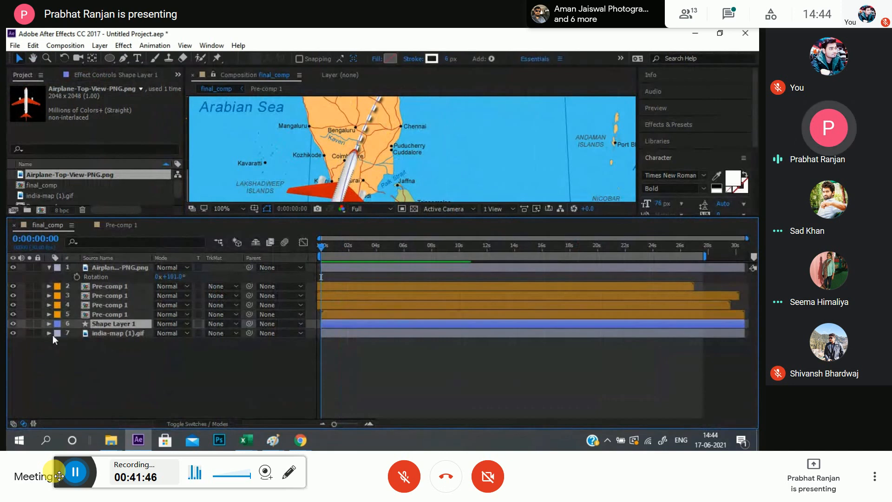
pyautogui.click(49, 324)
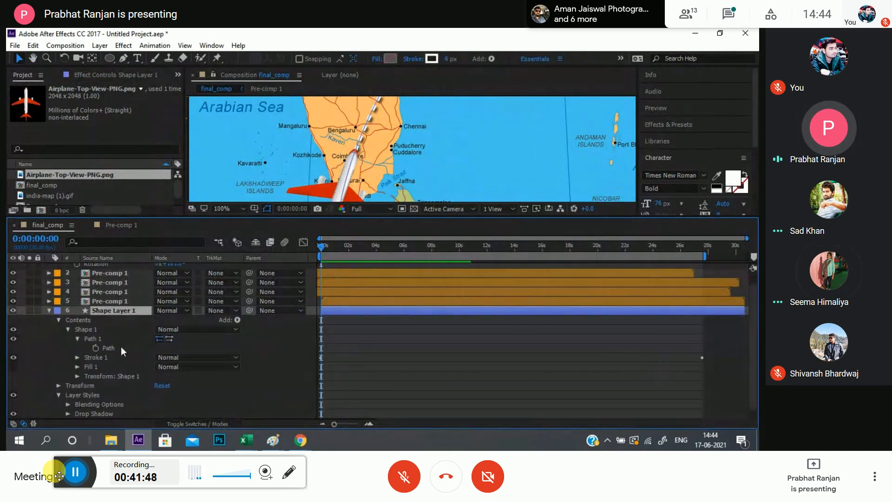
pyautogui.click(59, 322)
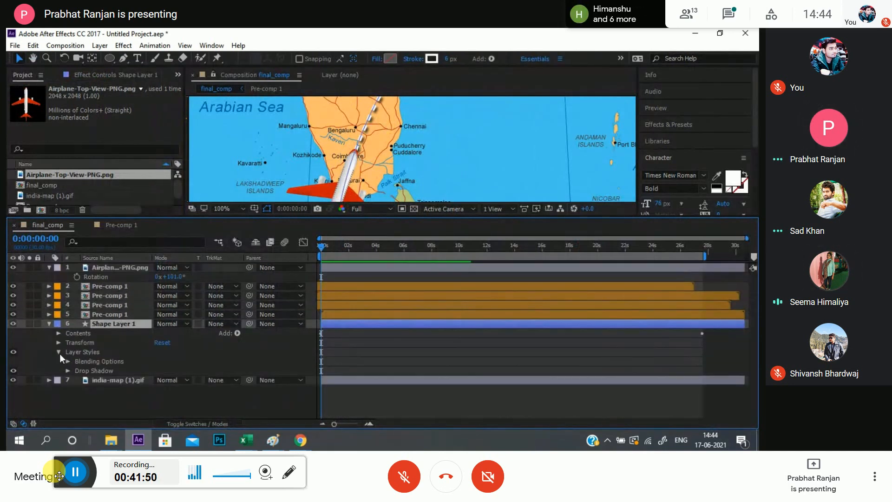
pyautogui.click(59, 352)
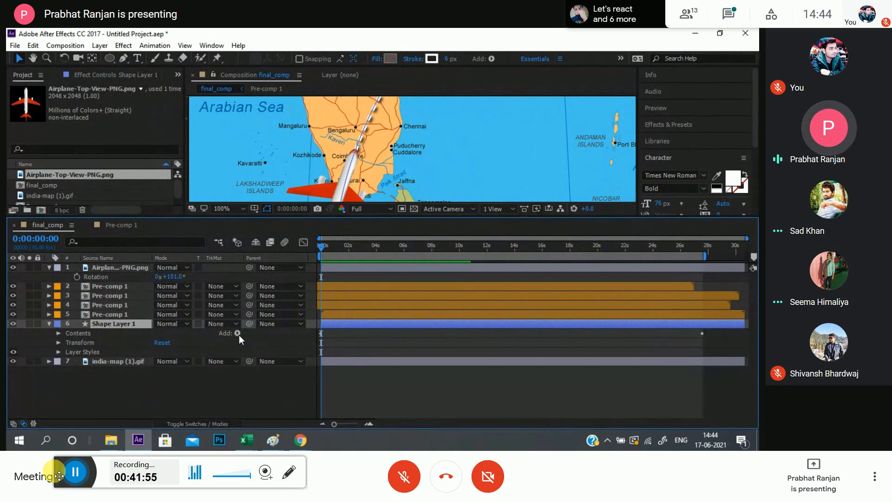
pyautogui.click(237, 333)
pyautogui.click(277, 273)
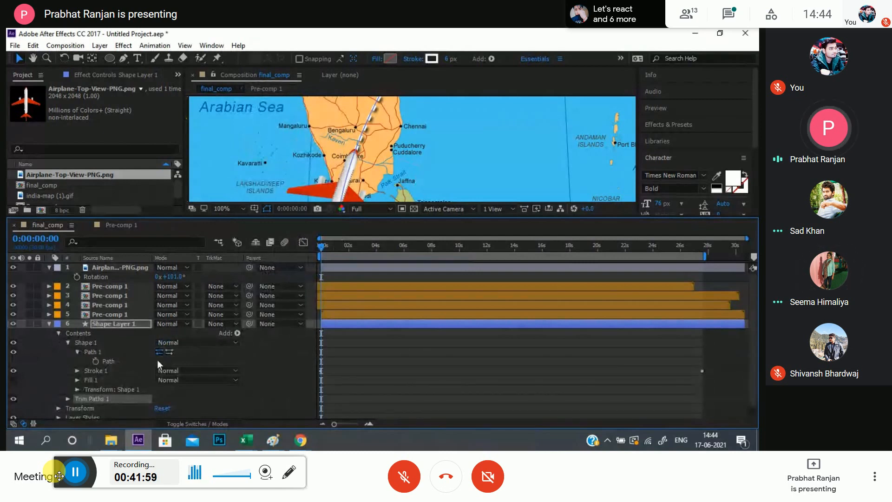
# - Set the Trim Paths End to 0% and keyframe it at the start of the composition
pyautogui.click(68, 399)
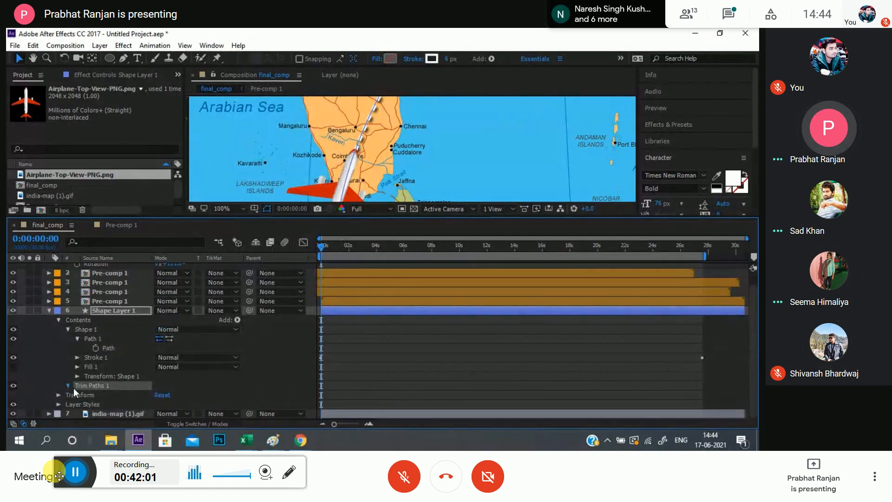
pyautogui.moveTo(168, 399); pyautogui.dragTo(91, 401)
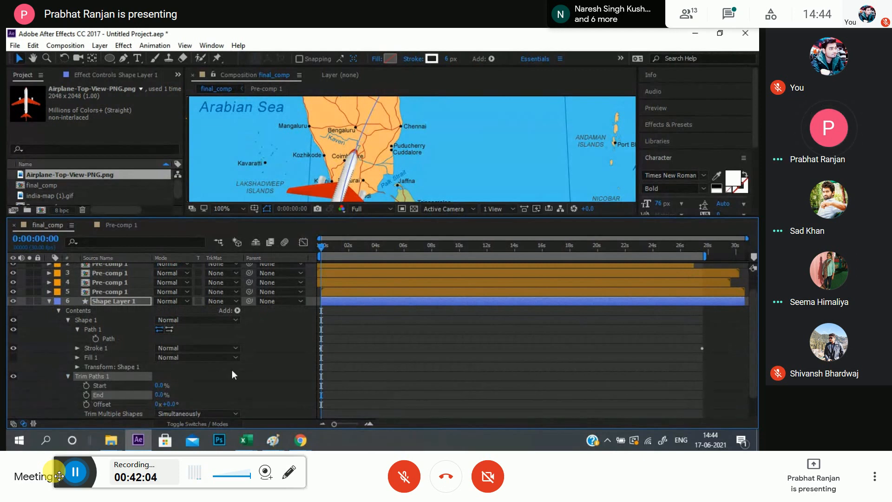
pyautogui.click(86, 395)
# - Keyframe the Trim Paths End at 100% at 0:00:09:26, beside the airplane's last position keyframe, and collapse the shape layer
pyautogui.scroll(2, 366, 301)
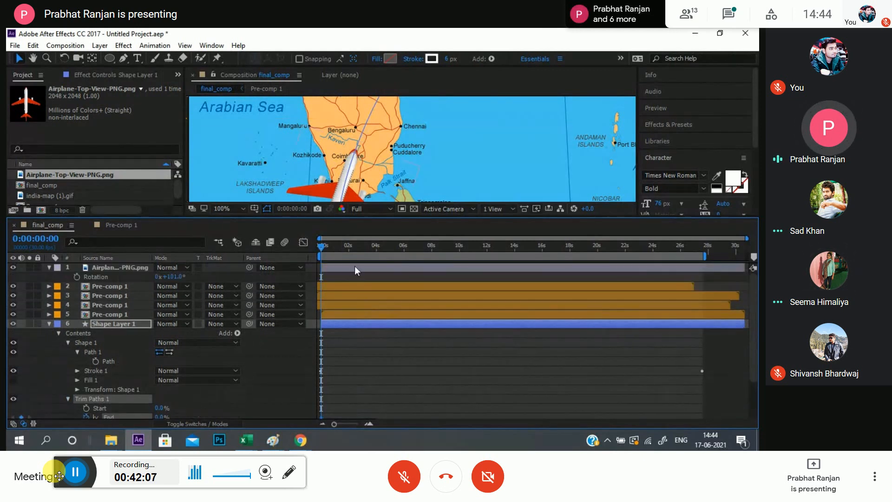
pyautogui.click(355, 265)
pyautogui.press('p')
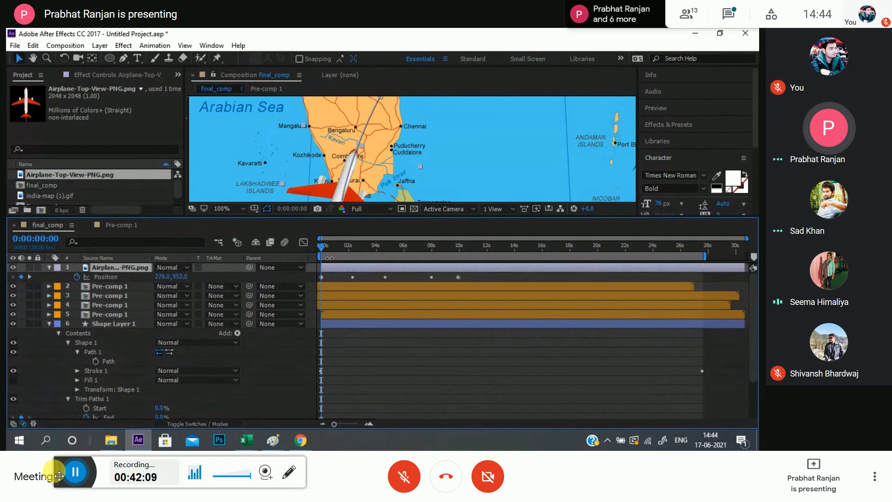
pyautogui.moveTo(323, 253); pyautogui.dragTo(457, 252)
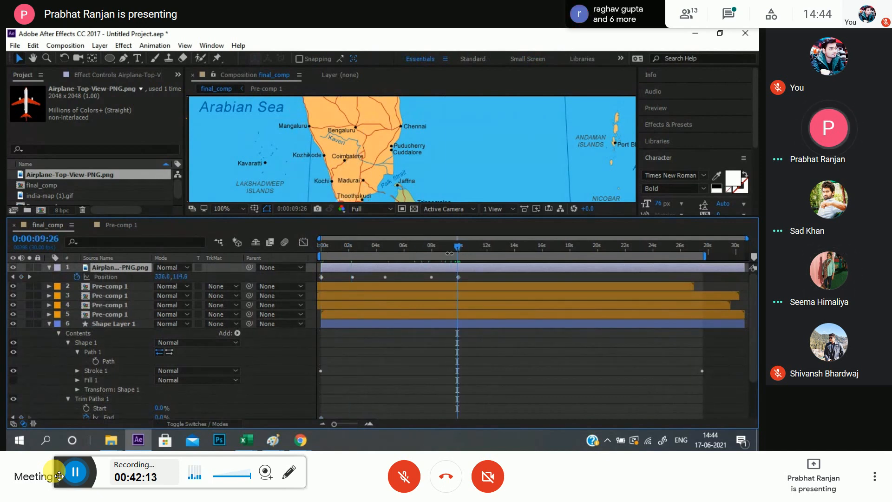
pyautogui.scroll(-2, 177, 392)
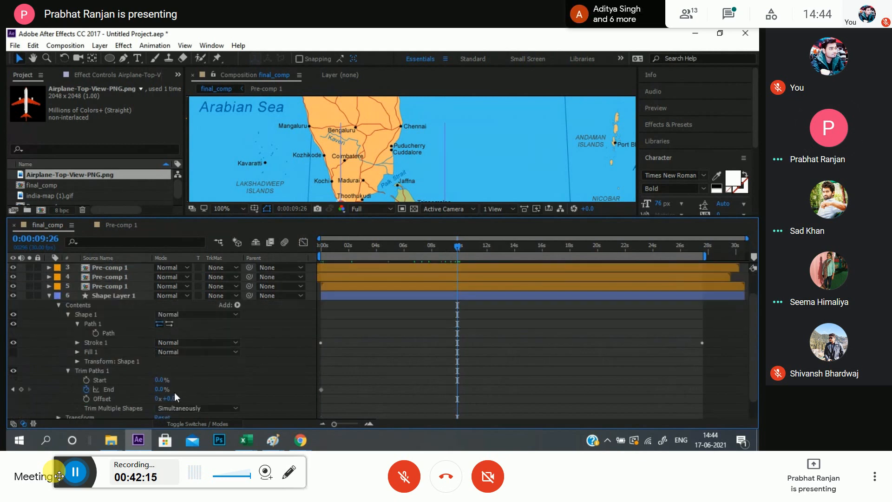
pyautogui.click(161, 389)
pyautogui.press('Return')
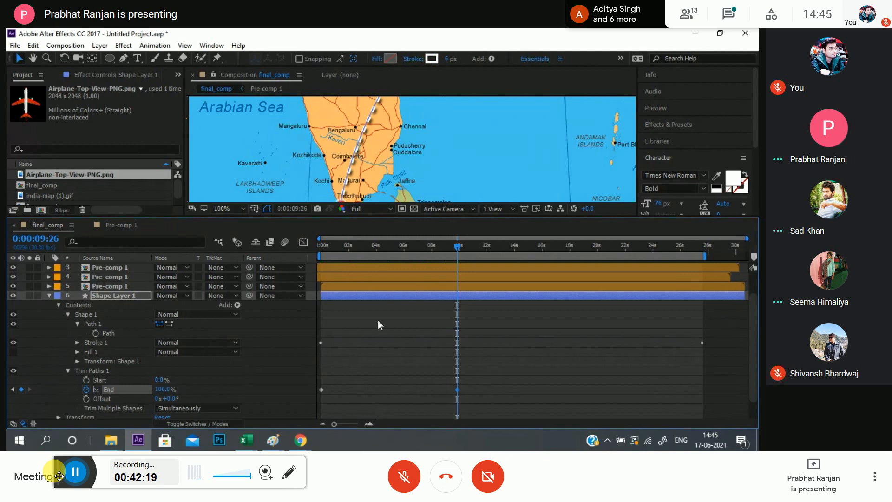
pyautogui.click(48, 296)
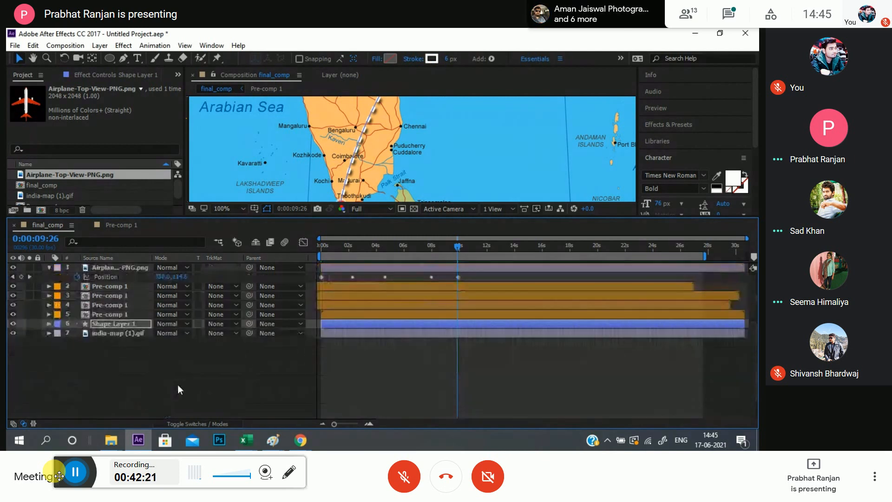
# - Preview the route being drawn behind the airplane from the start, with the whole map in the enlarged view
pyautogui.press('Home')
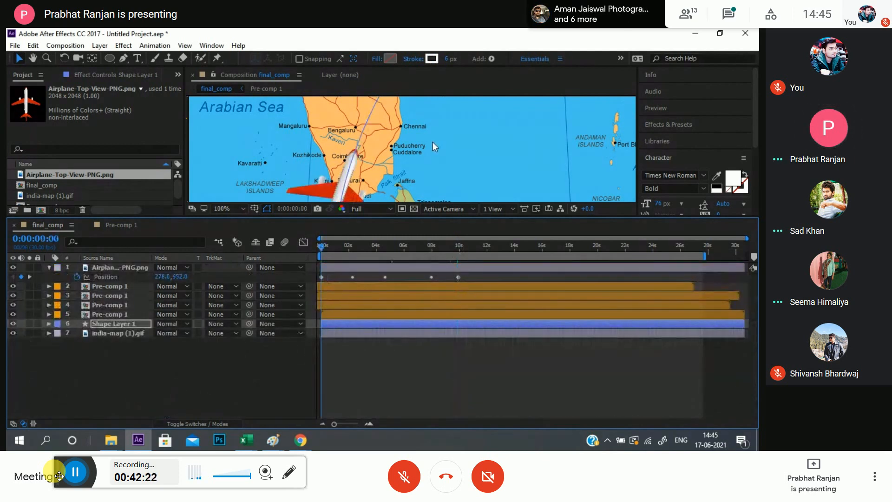
pyautogui.press('`')
pyautogui.moveTo(433, 141); pyautogui.dragTo(401, 278)
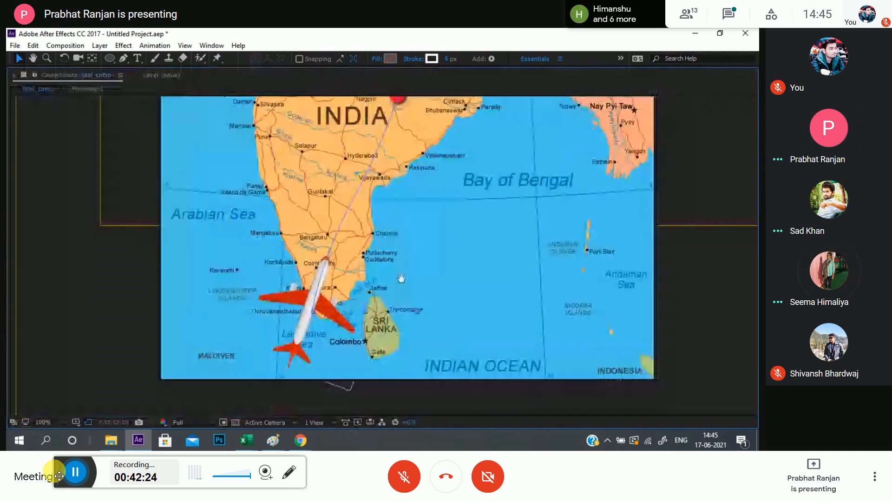
pyautogui.scroll(-4, 401, 277)
pyautogui.scroll(2, 532, 305)
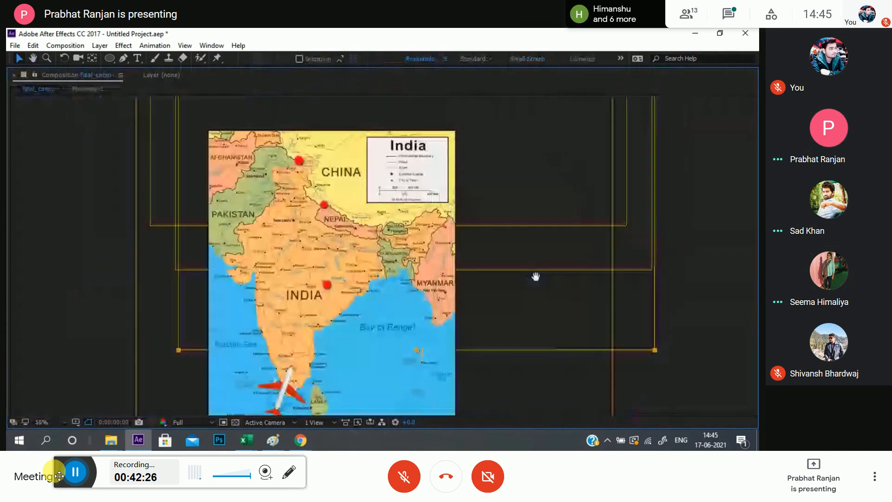
pyautogui.moveTo(535, 276); pyautogui.dragTo(557, 255)
pyautogui.press('space')
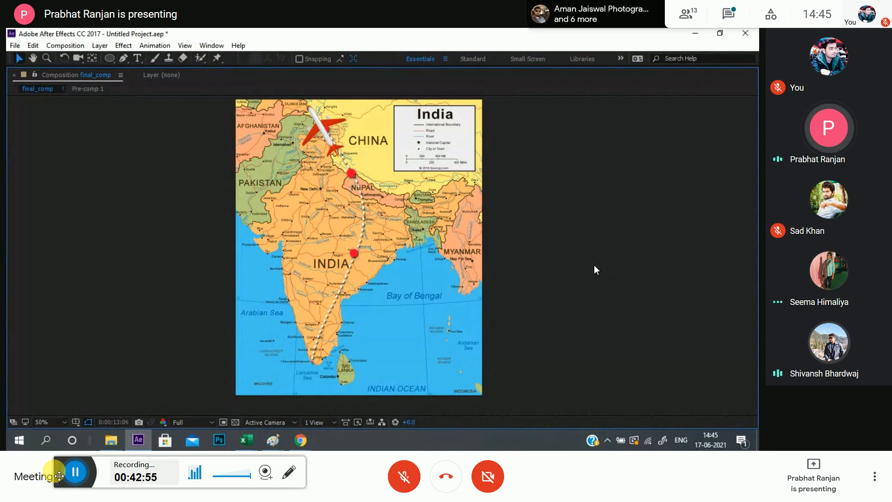
# - End the work area at 0:00:13:20 and return the playhead to the start for an enlarged view
pyautogui.press('`')
pyautogui.press('n')
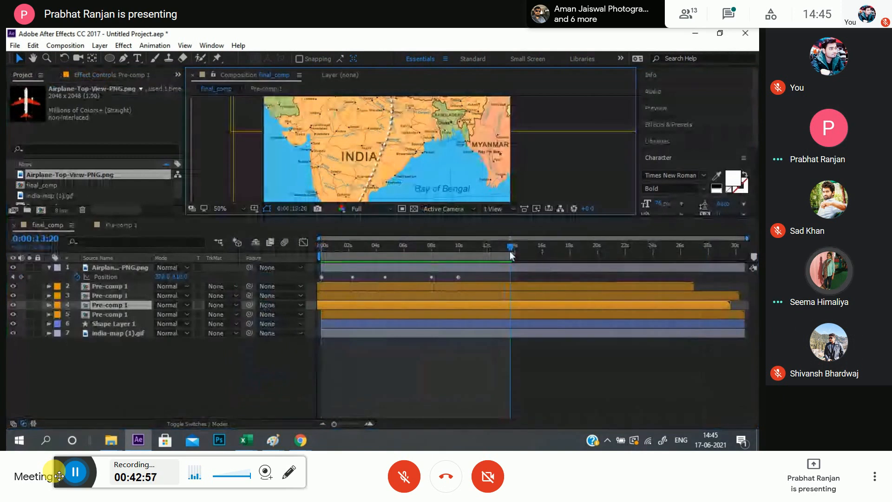
pyautogui.moveTo(510, 248); pyautogui.dragTo(35, 267)
pyautogui.press('`')
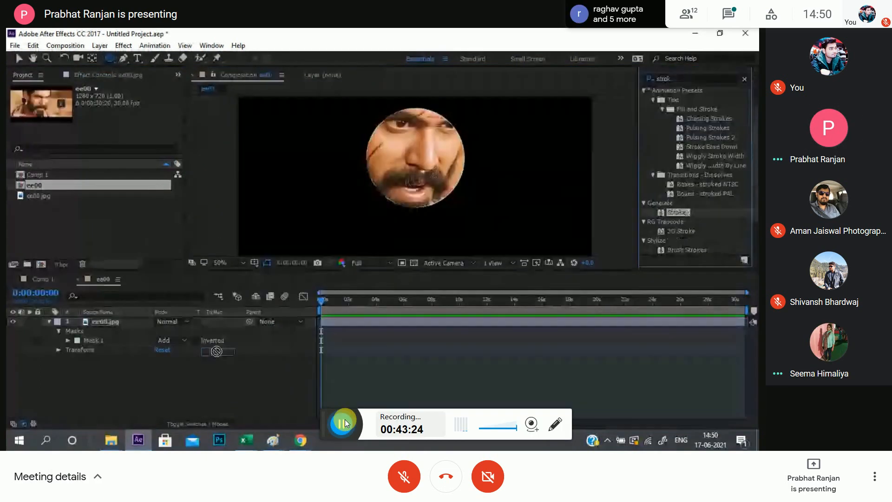
pyautogui.moveTo(326, 416)
pyautogui.mouseDown()
pyautogui.moveTo(117, 406)
pyautogui.moveTo(21, 468)
pyautogui.mouseUp()
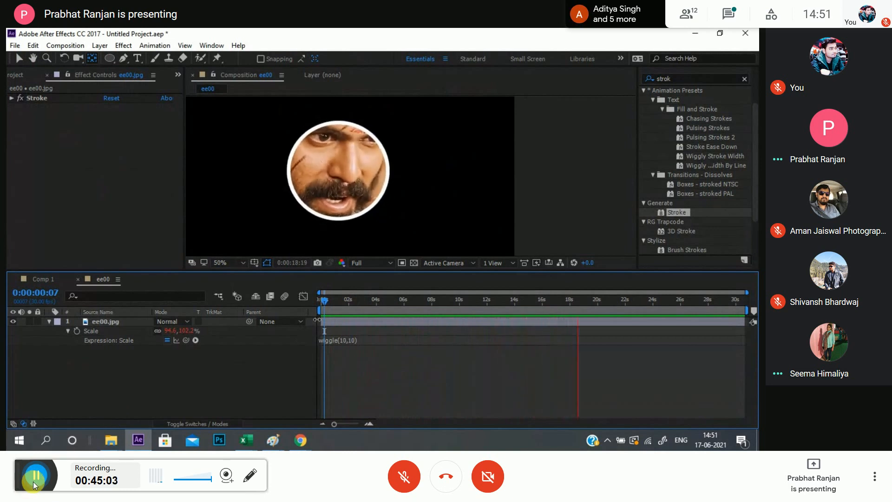
pyautogui.click(32, 481)
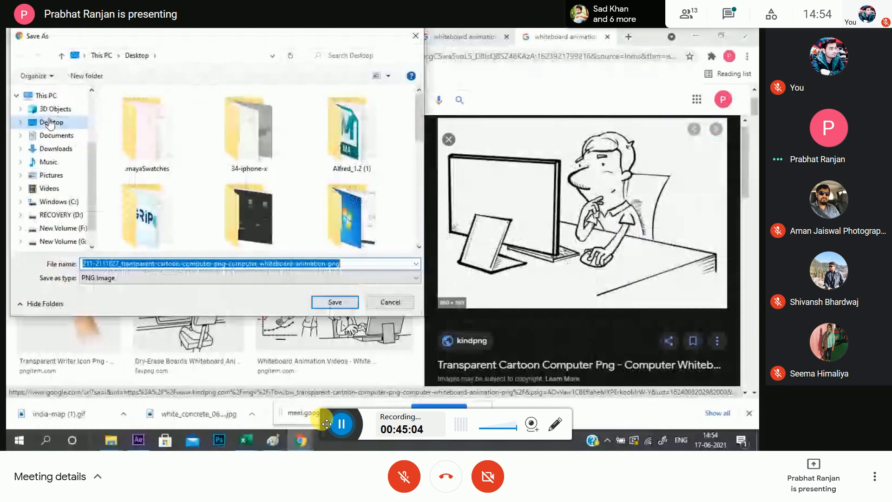
pyautogui.moveTo(321, 417); pyautogui.dragTo(76, 482)
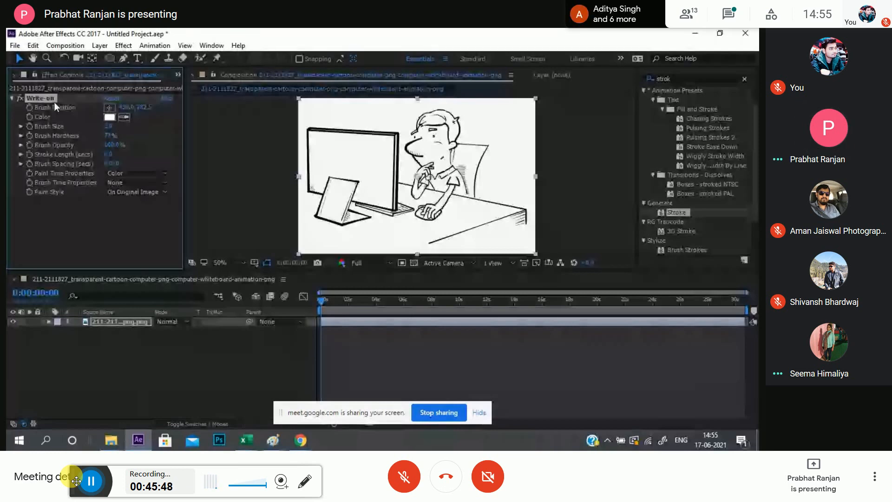
# - Delete the existing Write-on effect from the cartoon drawing layer and apply a fresh Write-on effect from the Generate group
pyautogui.press('Delete')
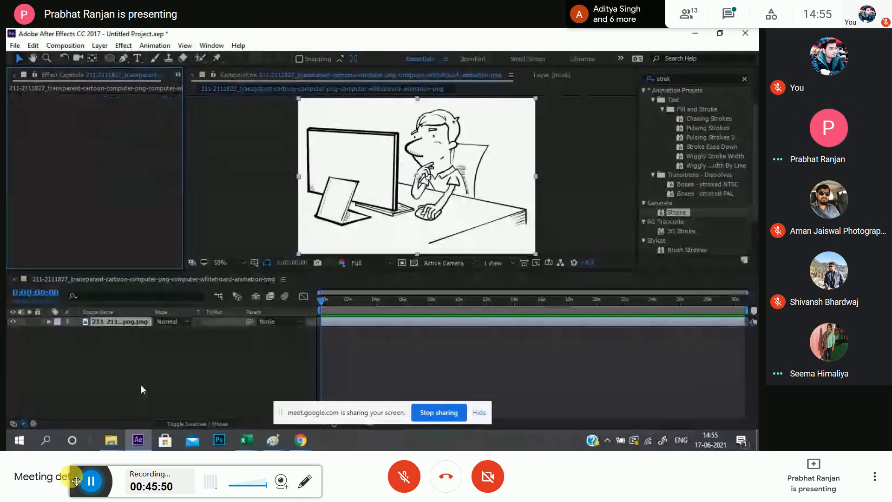
pyautogui.click(142, 386)
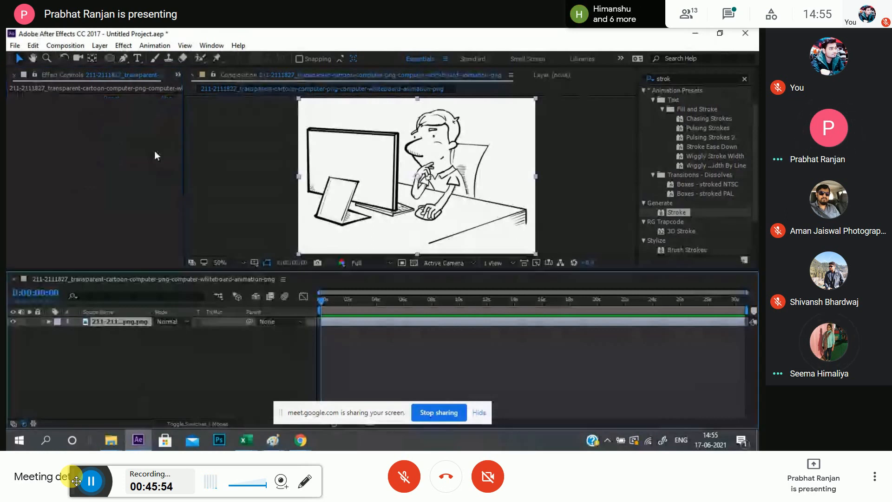
pyautogui.click(123, 45)
pyautogui.moveTo(185, 176)
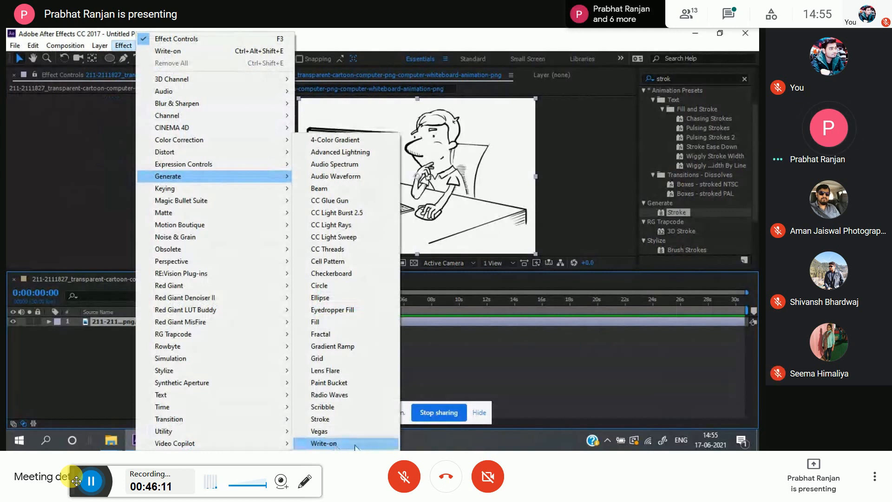
pyautogui.click(355, 445)
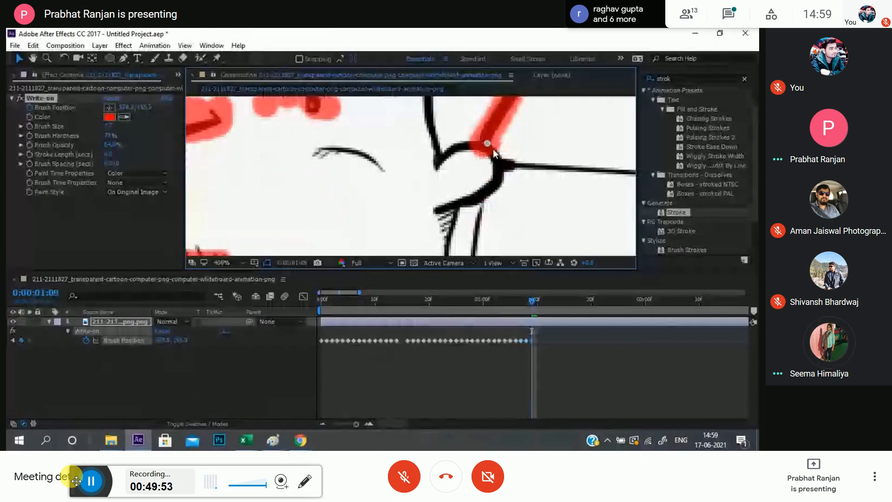
# - Continue keyframing the Write-on Brush Position frame by frame around the back of the ear to the lobe, up to 0:00:01:12
pyautogui.moveTo(497, 171); pyautogui.dragTo(474, 202)
pyautogui.press('pagedown')
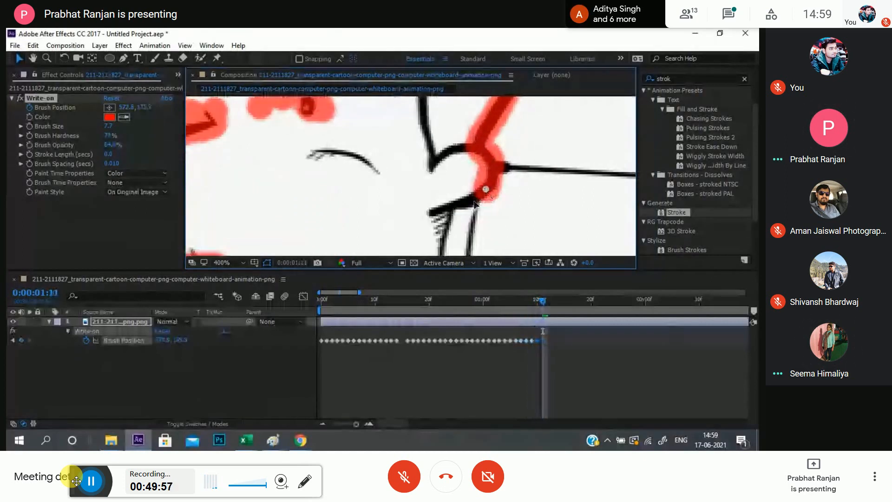
pyautogui.scroll(-4, 475, 203)
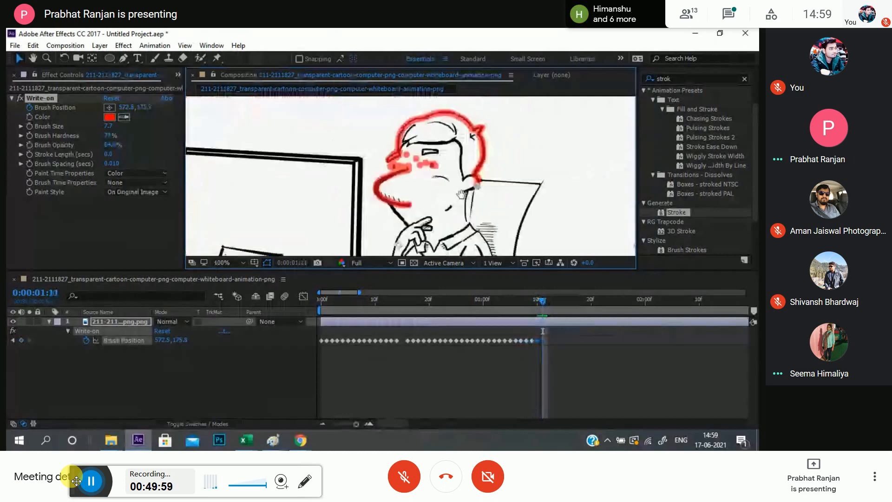
pyautogui.scroll(4, 461, 194)
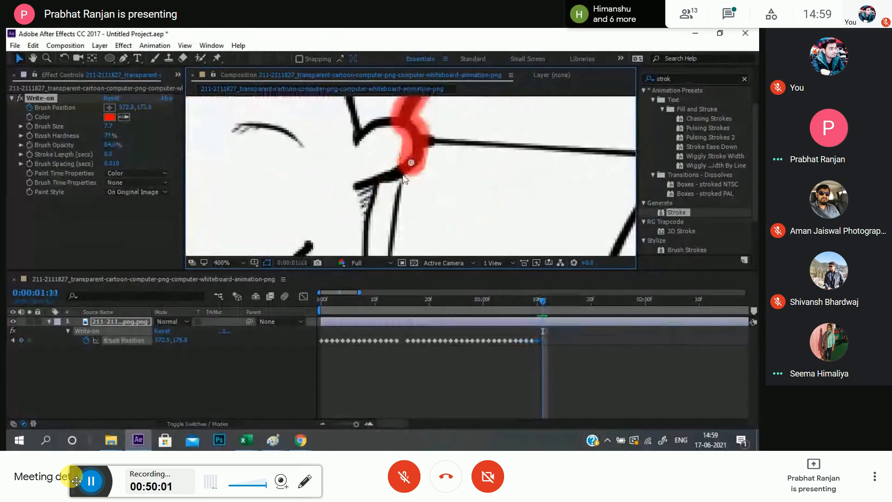
pyautogui.moveTo(402, 175); pyautogui.dragTo(361, 187)
pyautogui.press('pagedown')
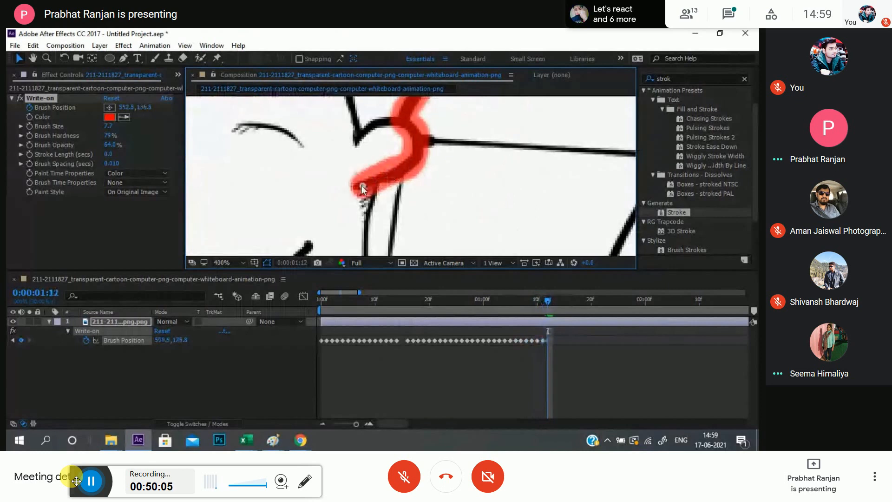
# - Keyframe the Brush Position frame by frame along both neck lines below the ear, up to 0:00:01:20
pyautogui.scroll(-4, 377, 184)
pyautogui.scroll(2, 411, 184)
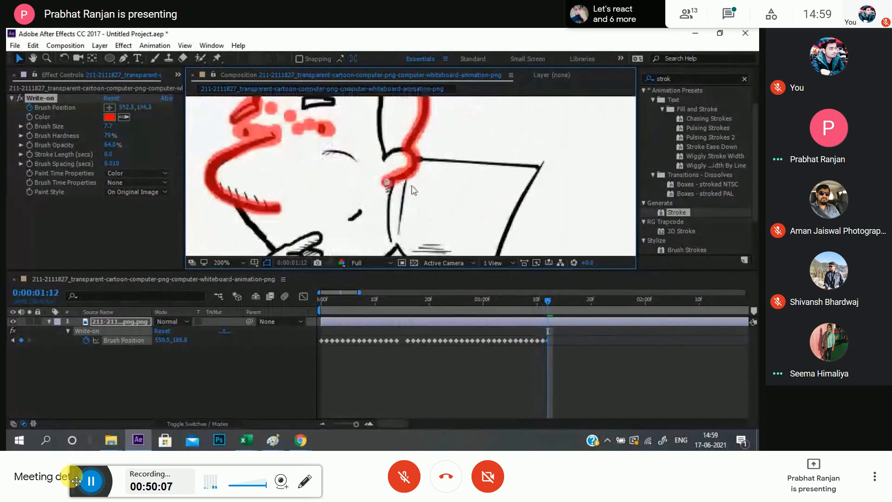
pyautogui.scroll(1, 411, 185)
pyautogui.press('pagedown')
pyautogui.moveTo(369, 183)
pyautogui.mouseDown()
pyautogui.moveTo(378, 183)
pyautogui.moveTo(363, 185)
pyautogui.moveTo(372, 160)
pyautogui.moveTo(408, 139)
pyautogui.moveTo(417, 114)
pyautogui.moveTo(380, 159)
pyautogui.moveTo(383, 235)
pyautogui.moveTo(414, 186)
pyautogui.moveTo(395, 225)
pyautogui.moveTo(414, 108)
pyautogui.mouseUp()
pyautogui.scroll(-1, 440, 176)
pyautogui.scroll(1, 372, 160)
pyautogui.press('pagedown')
pyautogui.press('pagedown')
pyautogui.press('pagedown')
pyautogui.press('pagedown')
pyautogui.press('pagedown')
pyautogui.press('pagedown')
pyautogui.press('pagedown')
pyautogui.scroll(-2, 429, 167)
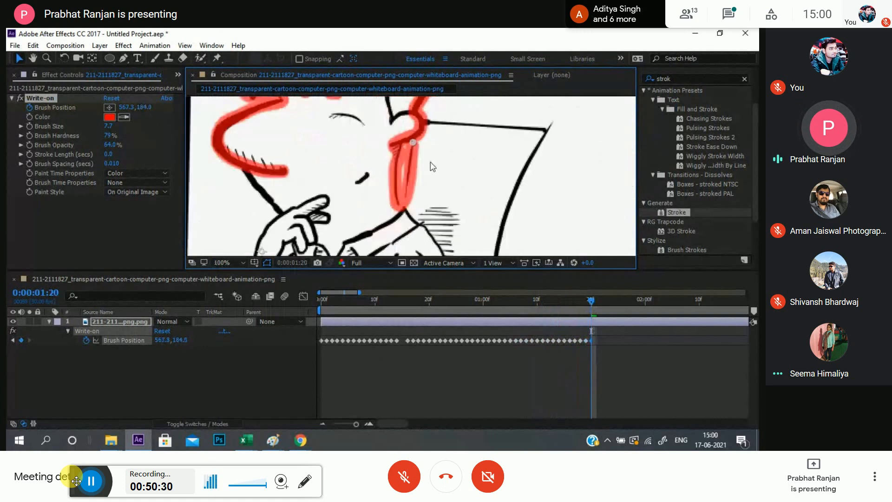
# - Keyframe the Brush Position from 0:00:01:21 to 0:00:01:24 over the ear's upper curve to the start of the hairline
pyautogui.press('pagedown')
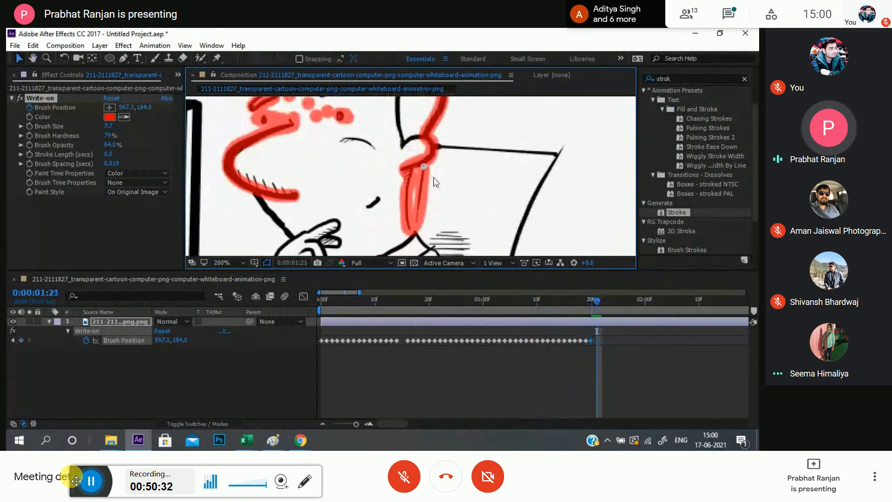
pyautogui.moveTo(424, 167)
pyautogui.mouseDown()
pyautogui.moveTo(424, 130)
pyautogui.moveTo(408, 144)
pyautogui.moveTo(400, 130)
pyautogui.mouseUp()
pyautogui.press('pagedown')
pyautogui.click(420, 136)
pyautogui.press('pagedown')
pyautogui.click(404, 145)
pyautogui.press('pagedown')
pyautogui.moveTo(430, 187); pyautogui.dragTo(430, 191)
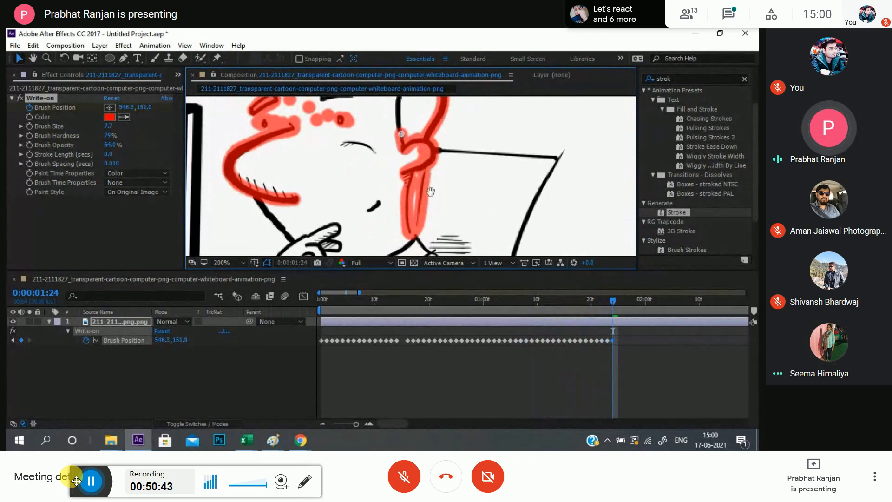
pyautogui.scroll(2, 430, 191)
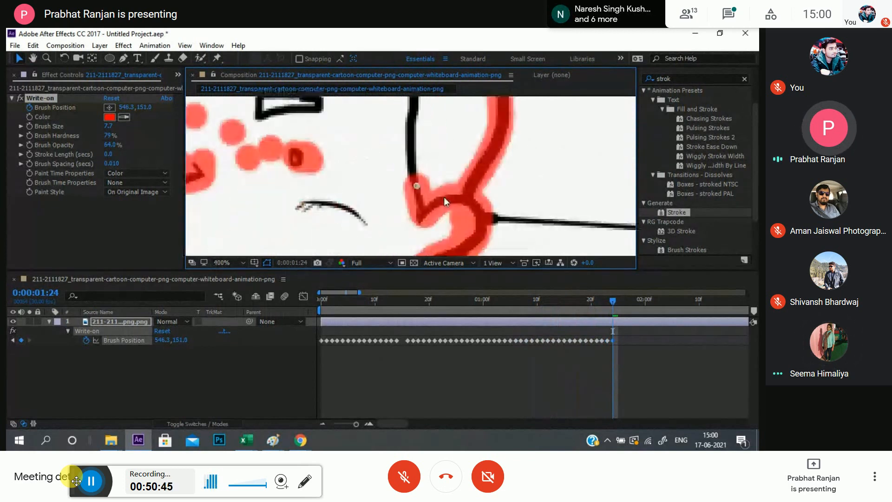
# - Keyframe the Brush Position frame by frame up the hairline in front of the ear to the corner of the fringe
pyautogui.press('pagedown')
pyautogui.moveTo(416, 177)
pyautogui.mouseDown()
pyautogui.moveTo(412, 140)
pyautogui.moveTo(433, 218)
pyautogui.mouseUp()
pyautogui.press('pagedown')
pyautogui.moveTo(419, 221)
pyautogui.mouseDown()
pyautogui.moveTo(408, 145)
pyautogui.moveTo(394, 132)
pyautogui.moveTo(369, 148)
pyautogui.mouseUp()
pyautogui.press('pagedown')
pyautogui.press('pagedown')
pyautogui.press('pagedown')
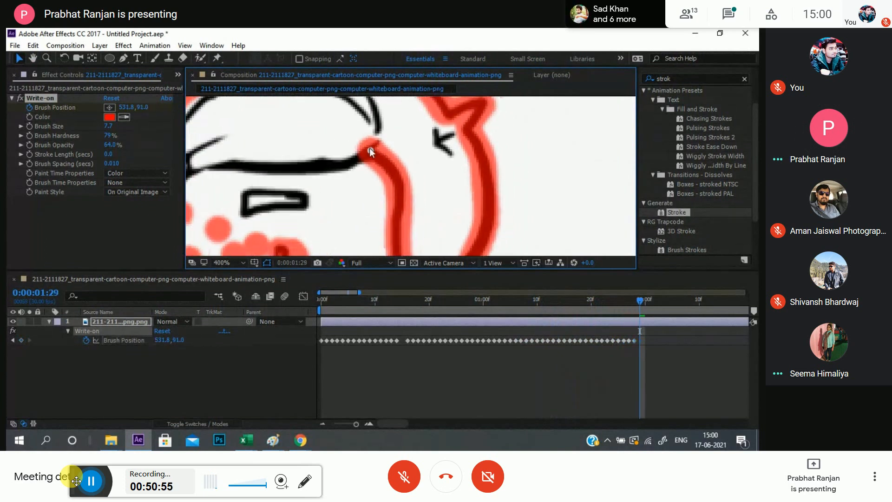
pyautogui.scroll(-2, 396, 158)
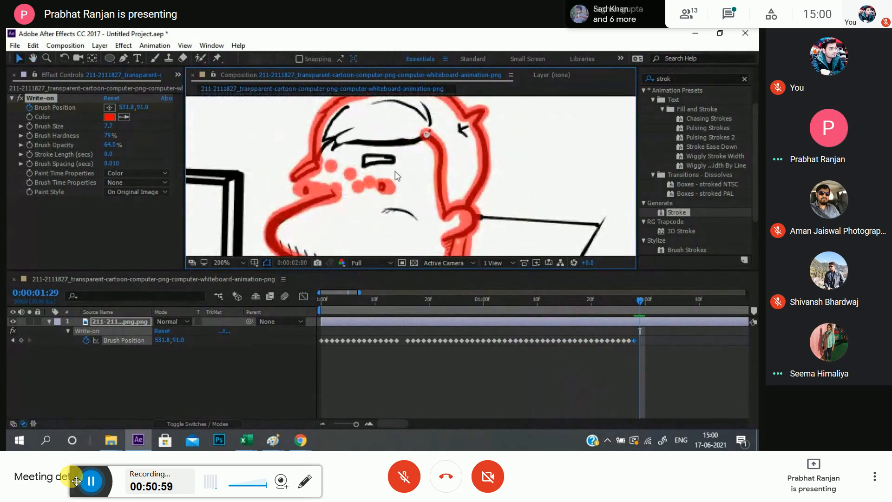
pyautogui.press('pagedown')
pyautogui.moveTo(425, 133); pyautogui.dragTo(413, 140)
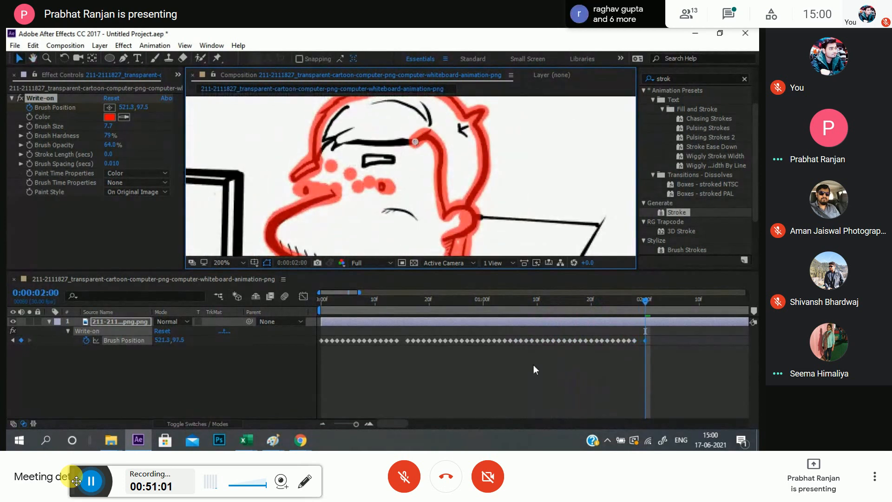
pyautogui.hotkey('ctrl', 'z')
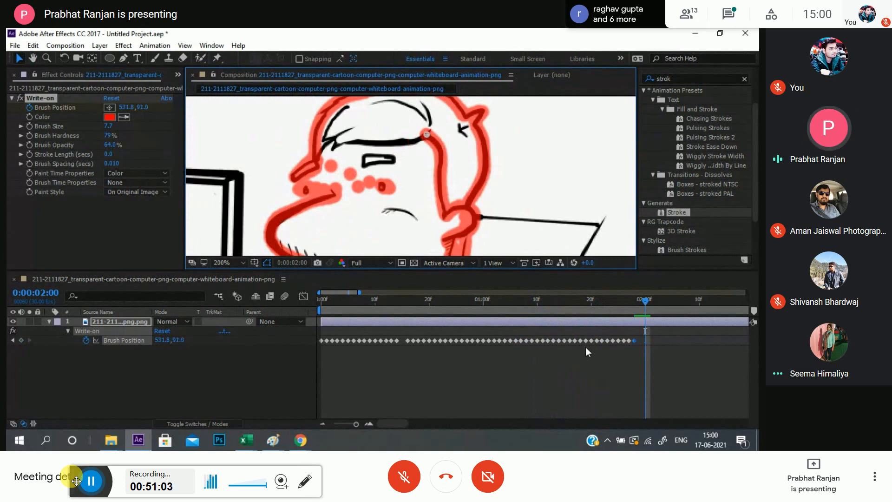
# - Return to 0:00:01:28, keyframe the Brush Position again at the corner of the fringe, and advance one frame
pyautogui.press('pageup')
pyautogui.press('pageup')
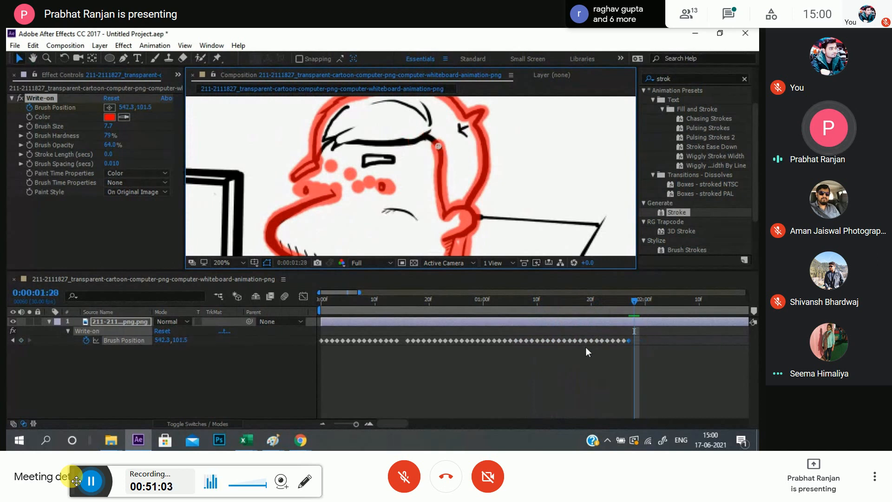
pyautogui.click(634, 308)
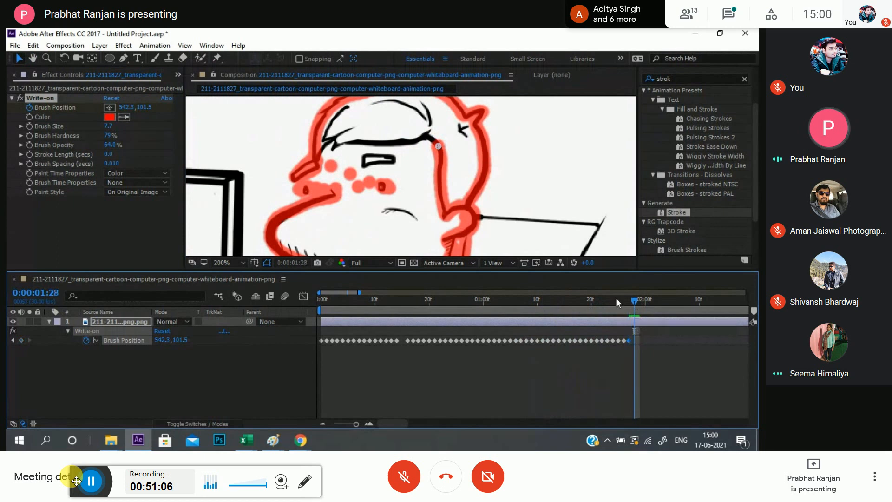
pyautogui.moveTo(435, 146); pyautogui.dragTo(426, 135)
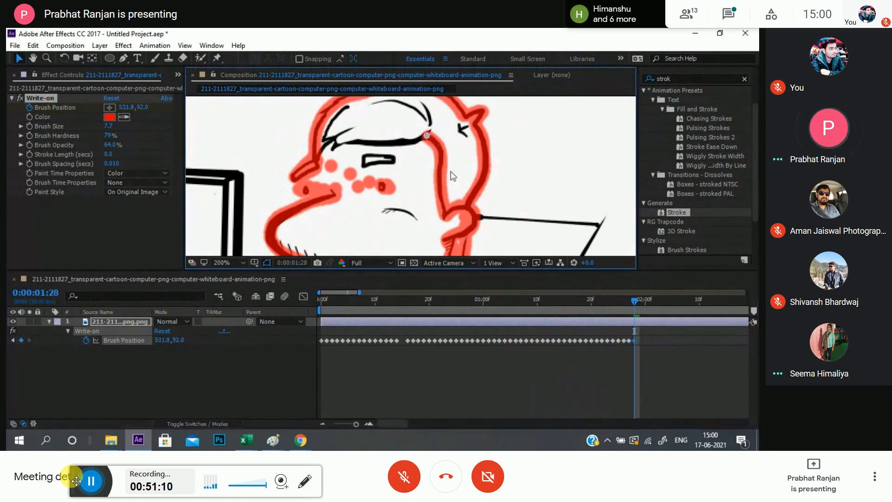
pyautogui.press('pagedown')
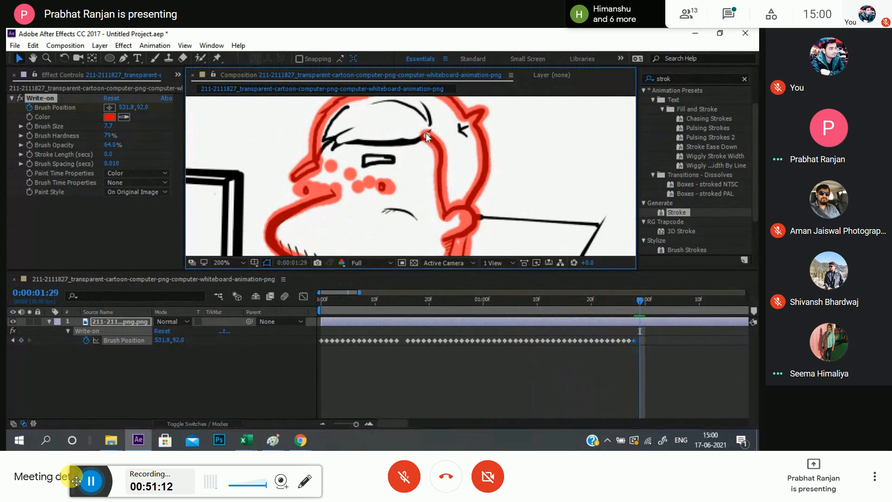
# - Keyframe the Brush Position frame by frame along the fringe's lower edge and its short front strand, up to 0:00:02:07
pyautogui.moveTo(428, 135)
pyautogui.mouseDown()
pyautogui.moveTo(371, 147)
pyautogui.moveTo(334, 148)
pyautogui.moveTo(335, 139)
pyautogui.moveTo(317, 153)
pyautogui.moveTo(351, 130)
pyautogui.moveTo(316, 156)
pyautogui.moveTo(332, 139)
pyautogui.mouseUp()
pyautogui.press('pagedown')
pyautogui.press('pagedown')
pyautogui.press('pagedown')
pyautogui.press('pagedown')
pyautogui.press('pagedown')
pyautogui.press('pagedown')
pyautogui.press('pagedown')
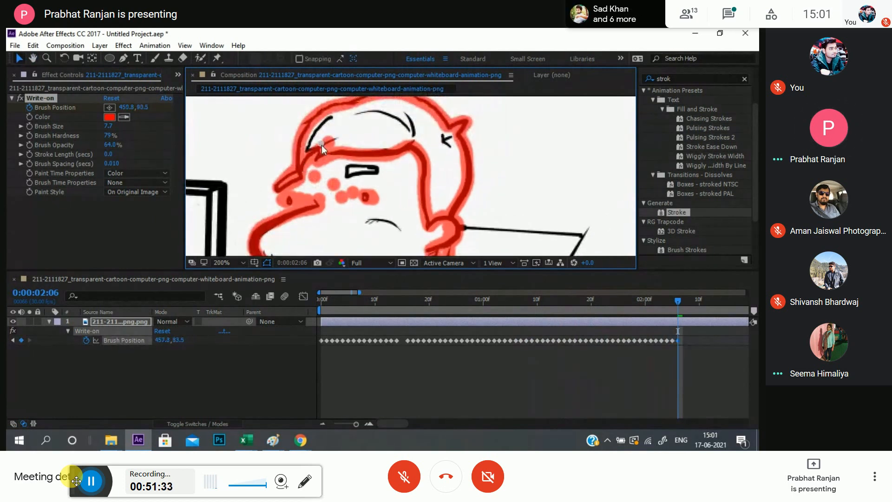
pyautogui.press('pagedown')
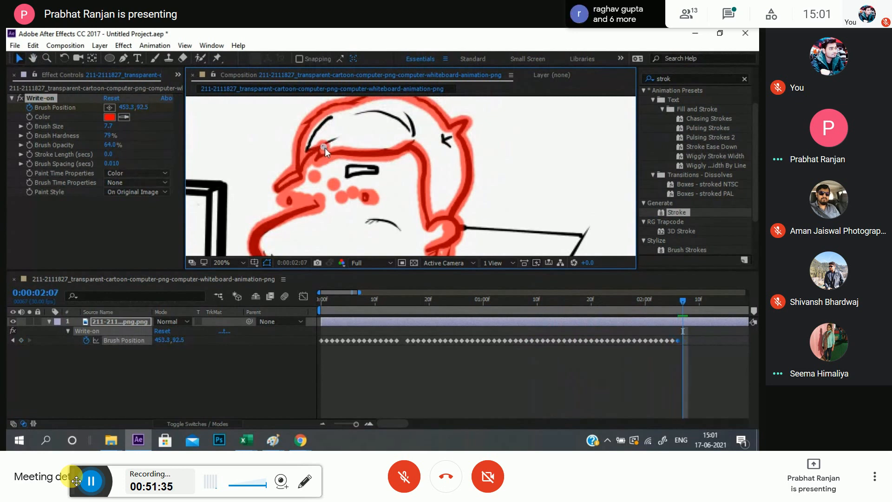
pyautogui.press('pagedown')
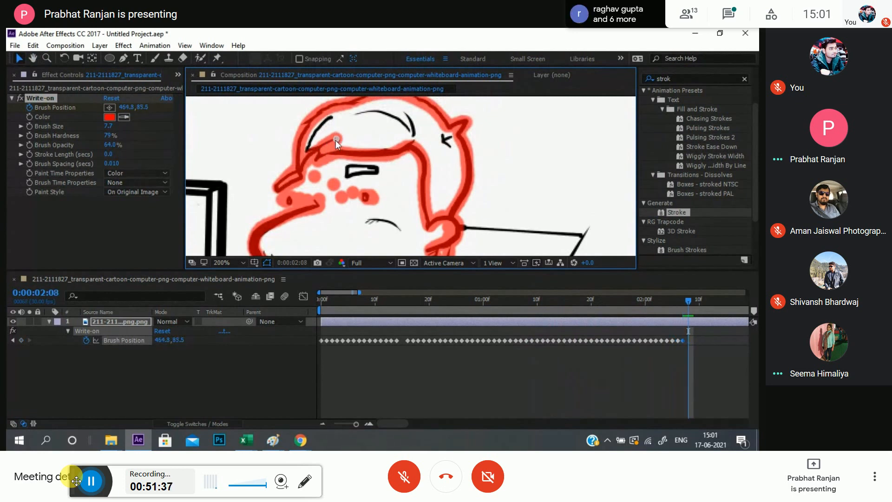
# - Keyframe the Brush Position from 0:00:02:08 to 0:00:02:13 from the front of the fringe along the inner hair line over the head
pyautogui.moveTo(336, 139); pyautogui.dragTo(307, 149)
pyautogui.press('pagedown')
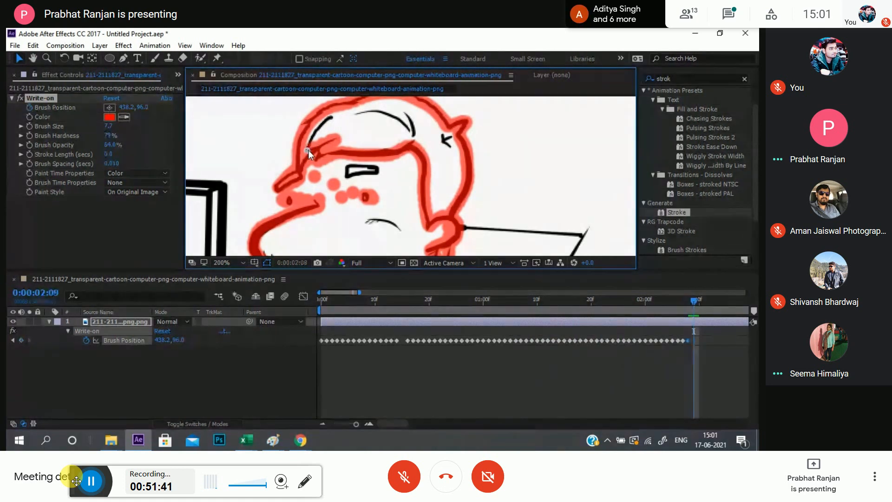
pyautogui.moveTo(309, 149); pyautogui.dragTo(313, 146)
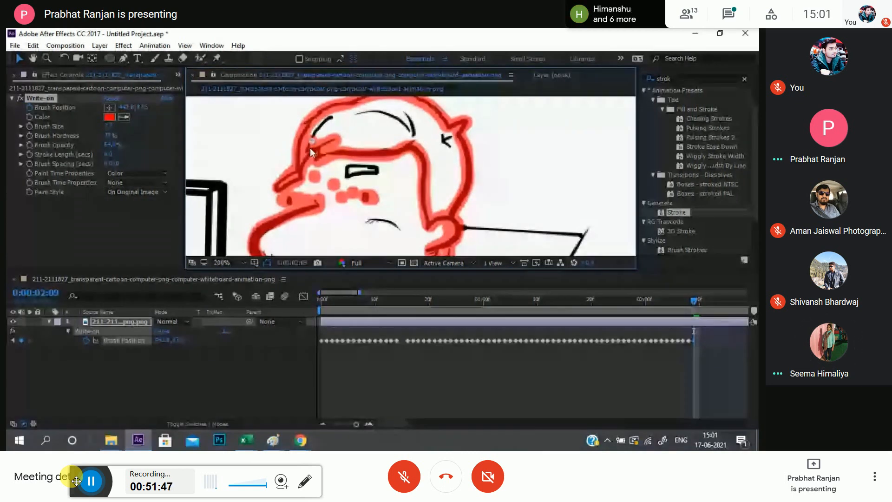
pyautogui.press('pagedown')
pyautogui.press('pagedown')
pyautogui.moveTo(311, 142)
pyautogui.mouseDown()
pyautogui.moveTo(333, 116)
pyautogui.moveTo(378, 114)
pyautogui.mouseUp()
pyautogui.press('pagedown')
pyautogui.press('pagedown')
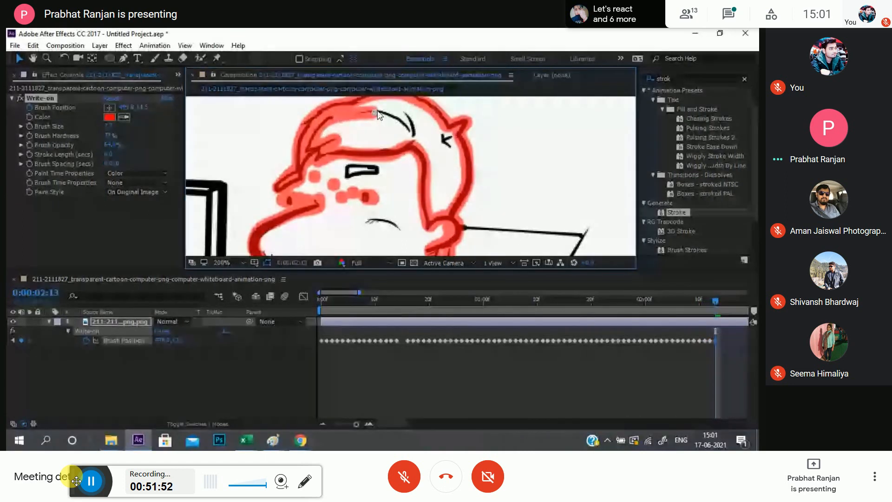
# - Keyframe the Brush Position down the back inner hair line and over the small hair mark until 0:00:02:21, and advance to 0:00:02:22
pyautogui.press('pagedown')
pyautogui.moveTo(377, 111)
pyautogui.mouseDown()
pyautogui.moveTo(411, 138)
pyautogui.moveTo(408, 116)
pyautogui.moveTo(432, 141)
pyautogui.moveTo(445, 138)
pyautogui.mouseUp()
pyautogui.press('pagedown')
pyautogui.press('pagedown')
pyautogui.press('pagedown')
pyautogui.press('pagedown')
pyautogui.press('pagedown')
pyautogui.press('pagedown')
pyautogui.press('pagedown')
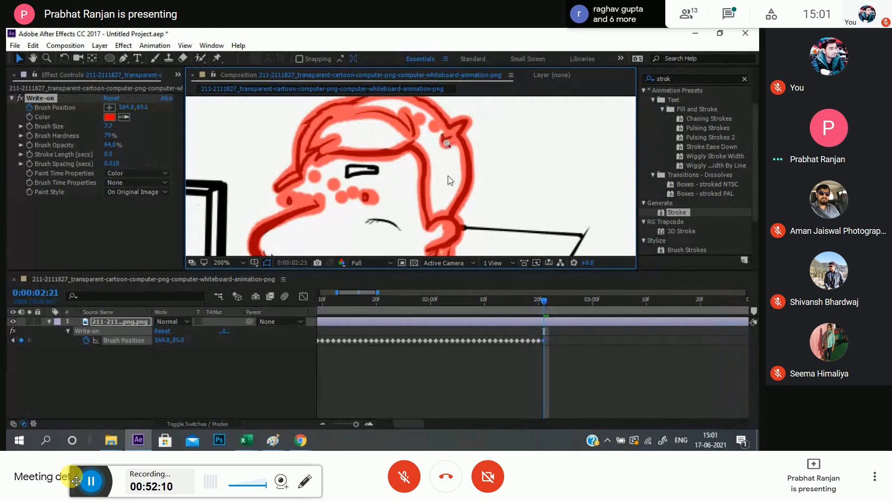
pyautogui.press(',')
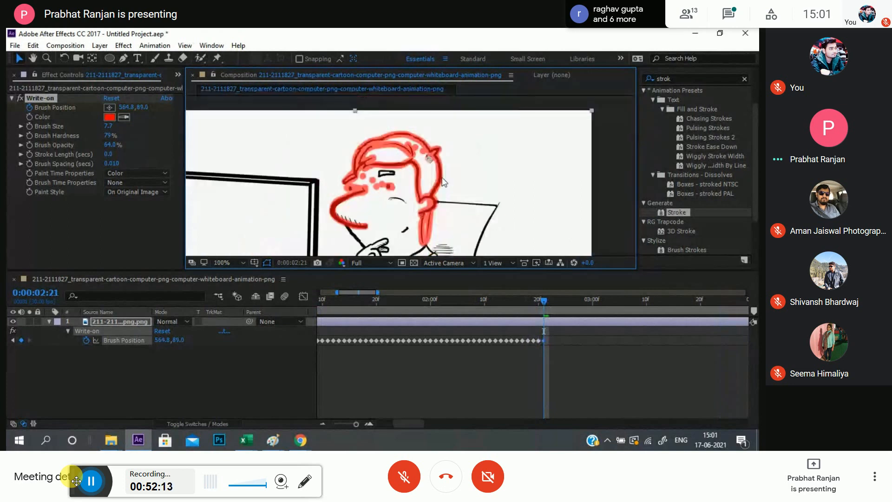
pyautogui.moveTo(425, 191); pyautogui.dragTo(461, 179)
pyautogui.press('pagedown')
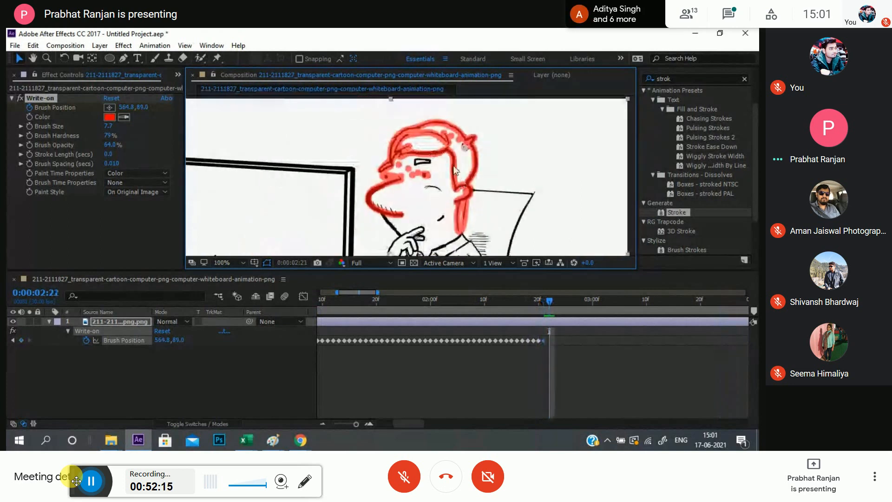
pyautogui.press('.')
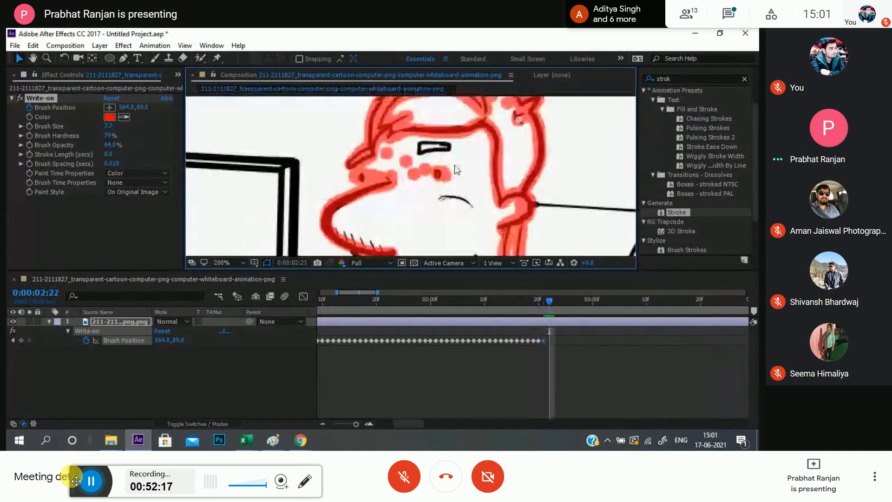
pyautogui.scroll(1, 498, 132)
pyautogui.moveTo(538, 108)
pyautogui.mouseDown()
pyautogui.moveTo(398, 172)
pyautogui.moveTo(452, 122)
pyautogui.mouseUp()
pyautogui.scroll(-1, 416, 207)
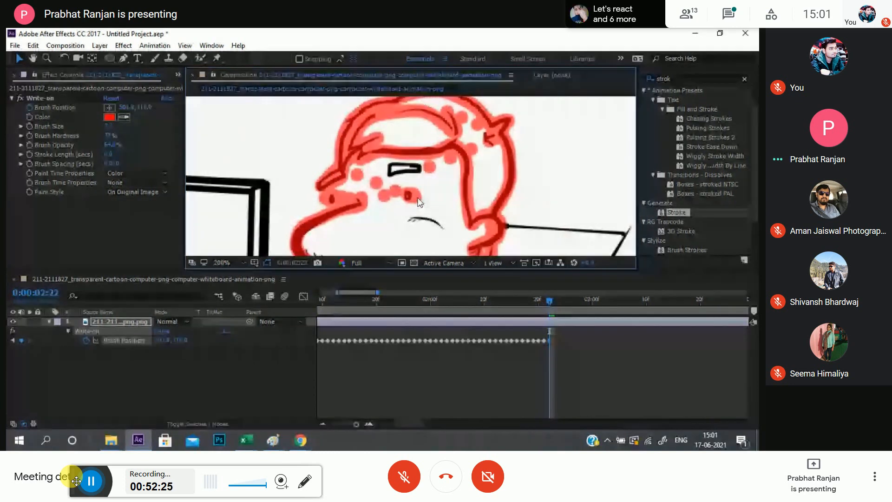
pyautogui.hotkey('ctrl', 'z')
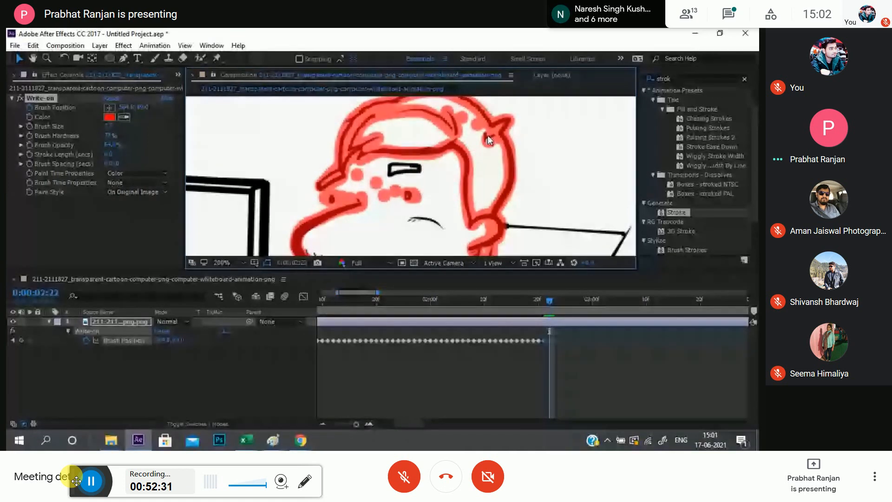
# - Keyframe the Brush Position from 0:00:02:22 to 0:00:02:29 around the eyebrow and along the curved line below the eye, and advance one frame
pyautogui.moveTo(487, 135)
pyautogui.mouseDown()
pyautogui.moveTo(418, 173)
pyautogui.moveTo(390, 172)
pyautogui.moveTo(394, 161)
pyautogui.moveTo(420, 167)
pyautogui.moveTo(431, 224)
pyautogui.moveTo(443, 224)
pyautogui.mouseUp()
pyautogui.press('pagedown')
pyautogui.press('pagedown')
pyautogui.press('pagedown')
pyautogui.press('pagedown')
pyautogui.press('pagedown')
pyautogui.press('pagedown')
pyautogui.press('pagedown')
pyautogui.press('pagedown')
pyautogui.scroll(-2, 443, 225)
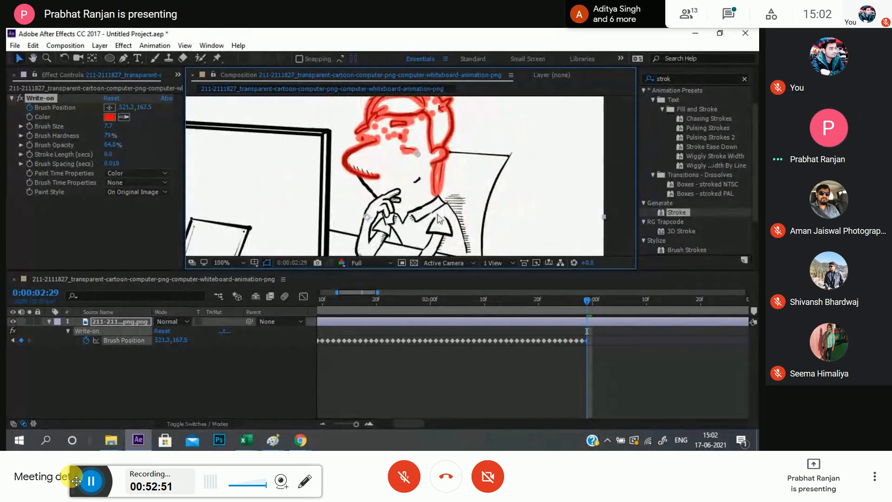
pyautogui.press('pagedown')
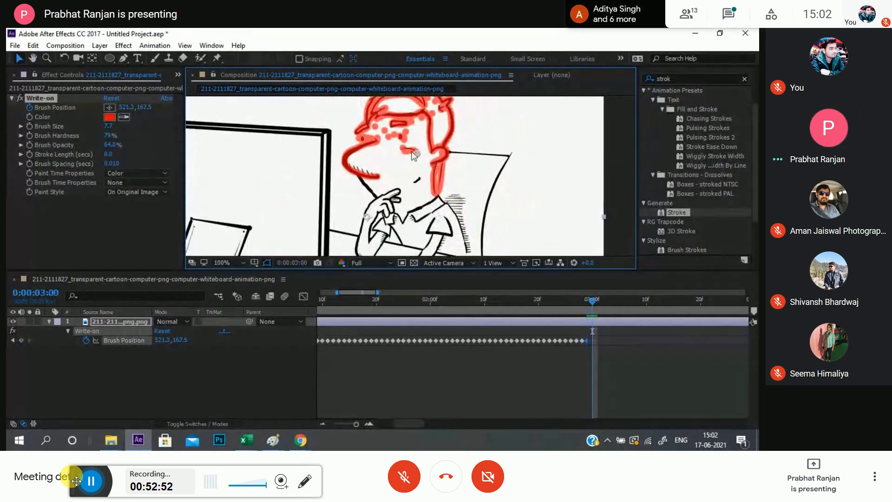
# - Keyframe the Brush Position from 0:00:03:00 to 0:00:03:04 across the cheek and down the jaw line to the hand, and advance one frame
pyautogui.moveTo(413, 156); pyautogui.dragTo(357, 176)
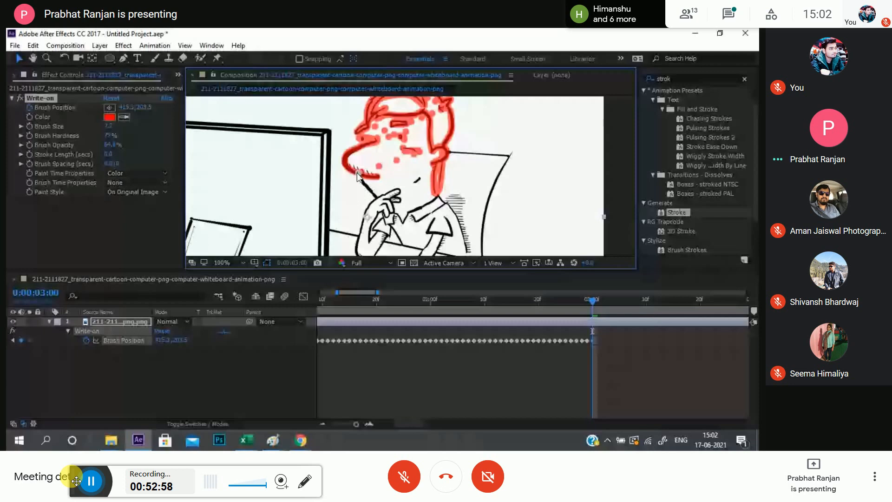
pyautogui.press('pagedown')
pyautogui.moveTo(357, 174); pyautogui.dragTo(374, 197)
pyautogui.press('pagedown')
pyautogui.press('pagedown')
pyautogui.press('pagedown')
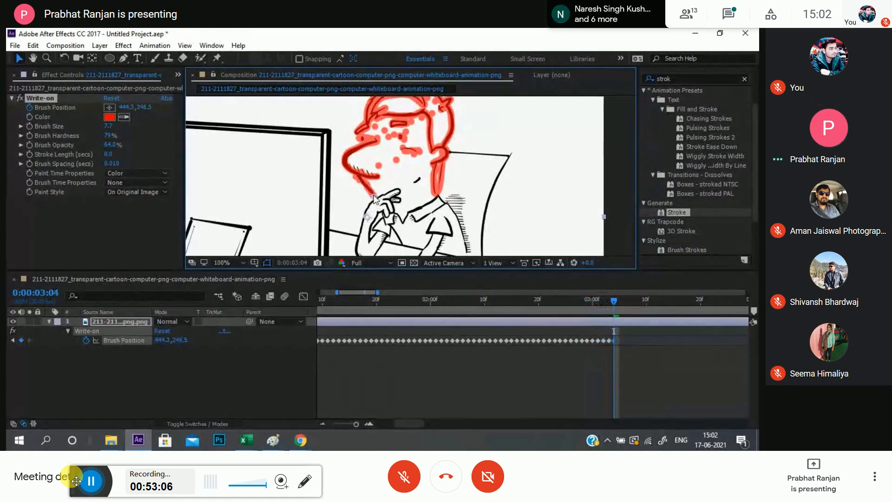
pyautogui.press('pagedown')
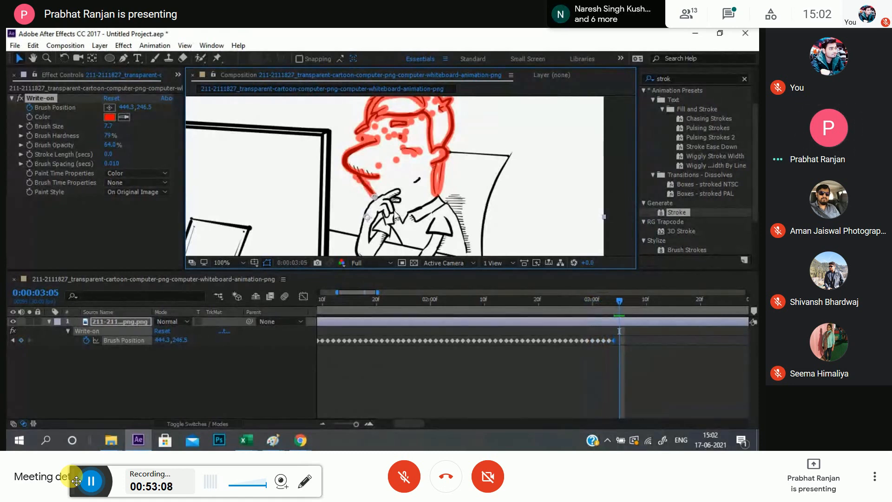
# - Keyframe the Brush Position from 0:00:03:05 to 0:00:03:07 along the upper edge of the raised finger, and advance to 0:00:03:08
pyautogui.scroll(4, 422, 165)
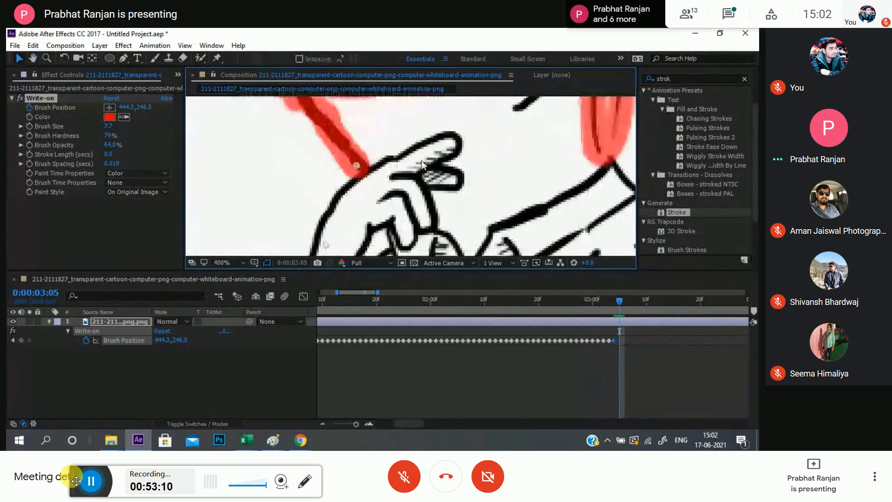
pyautogui.moveTo(422, 165); pyautogui.dragTo(424, 152)
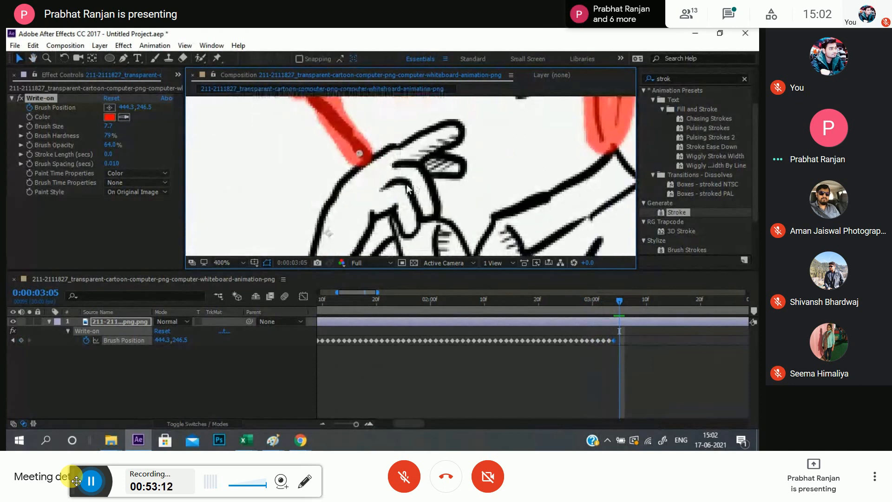
pyautogui.moveTo(404, 185); pyautogui.dragTo(360, 206)
pyautogui.scroll(1, 326, 212)
pyautogui.moveTo(317, 188); pyautogui.dragTo(362, 179)
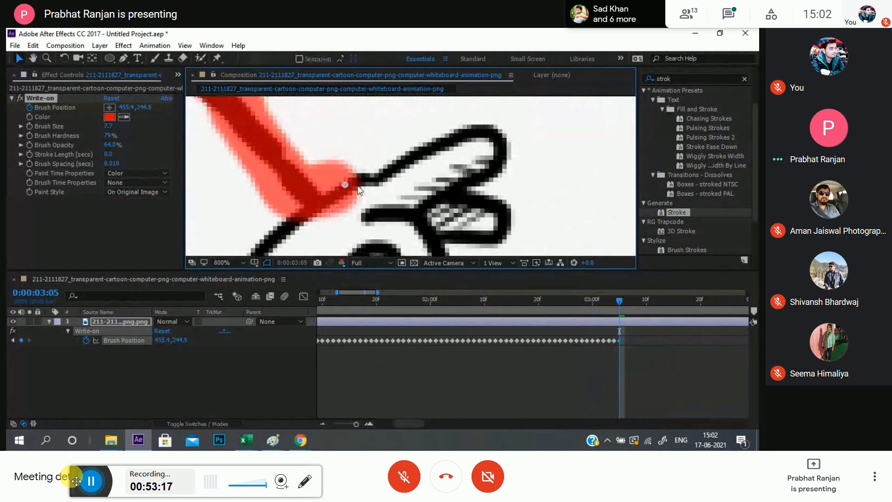
pyautogui.press('pagedown')
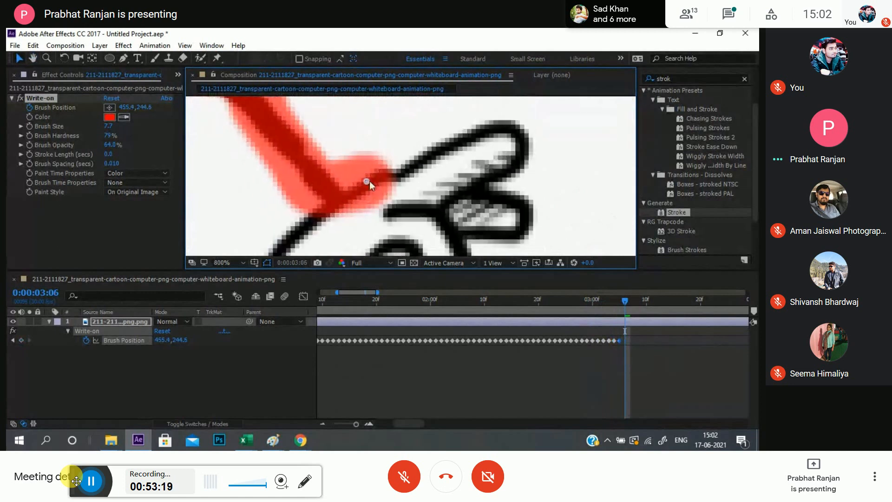
pyautogui.moveTo(347, 183); pyautogui.dragTo(388, 171)
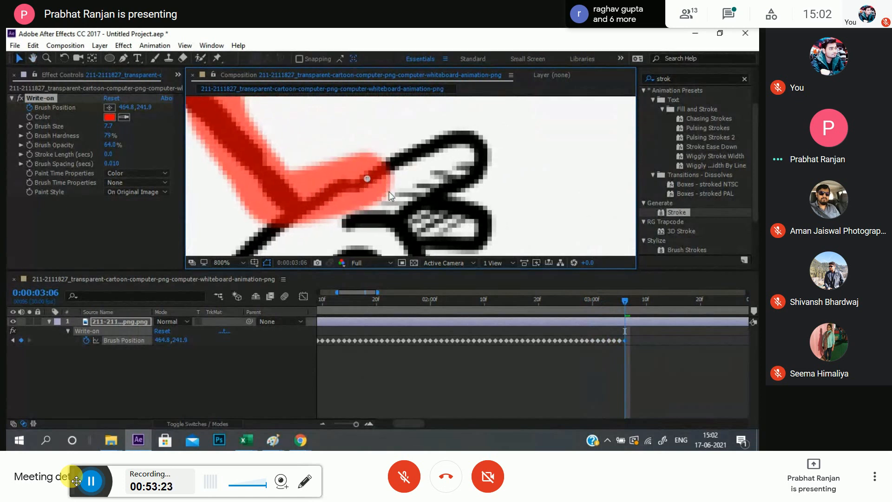
pyautogui.press('pagedown')
pyautogui.moveTo(369, 178); pyautogui.dragTo(414, 151)
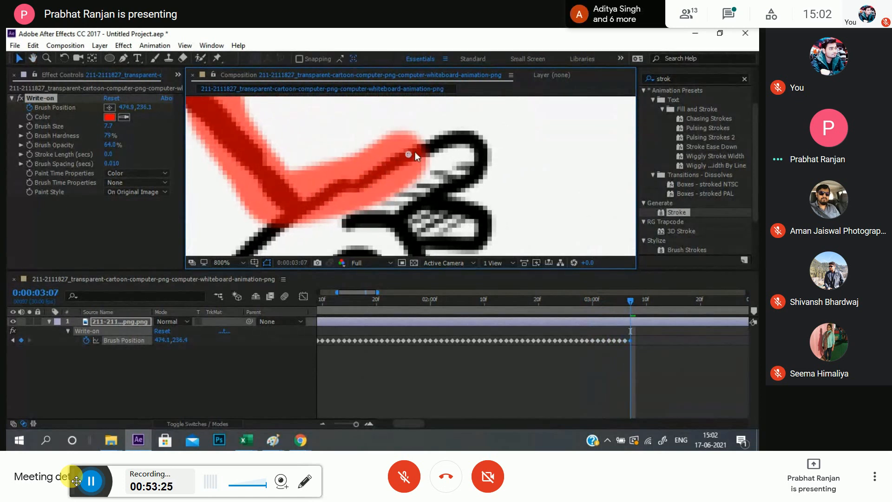
pyautogui.press('pagedown')
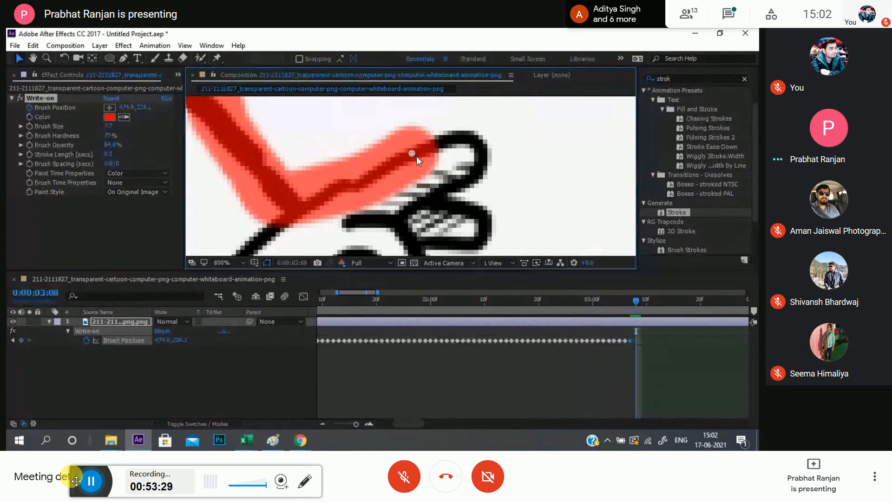
# - Keyframe the Brush Position from 0:00:03:08 to 0:00:03:10 around the raised fingertip and back along its lower edge, and advance to 0:00:03:11
pyautogui.moveTo(416, 156)
pyautogui.mouseDown()
pyautogui.moveTo(464, 141)
pyautogui.moveTo(482, 160)
pyautogui.moveTo(440, 190)
pyautogui.mouseUp()
pyautogui.press('pagedown')
pyautogui.press('pagedown')
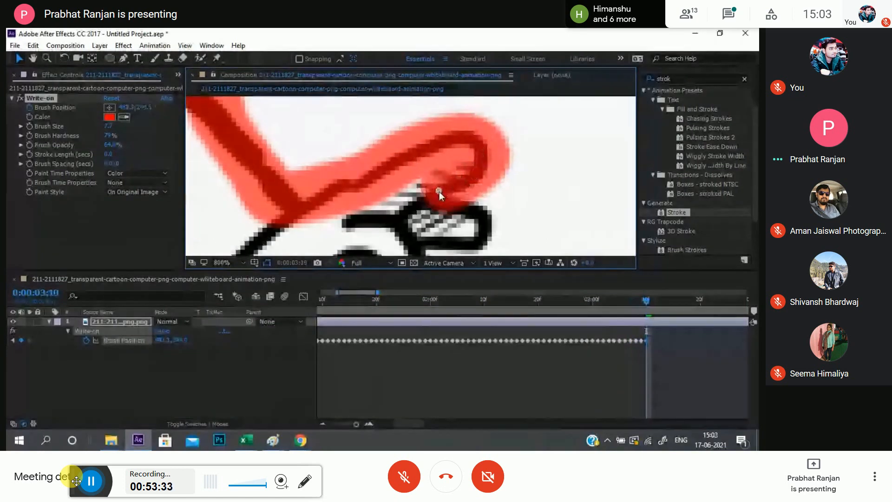
pyautogui.press('pagedown')
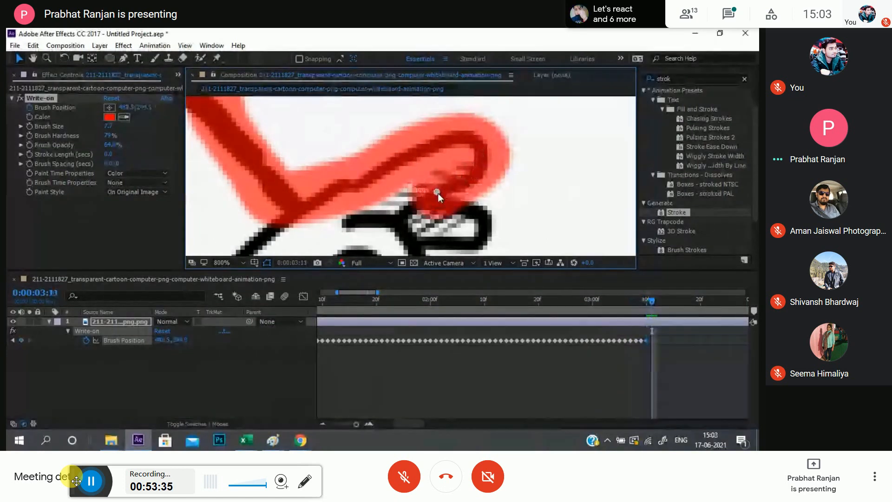
# - Keyframe the Brush Position from 0:00:03:11 to 0:00:03:13 around the short second finger, and advance to 0:00:03:14
pyautogui.moveTo(437, 193); pyautogui.dragTo(457, 194)
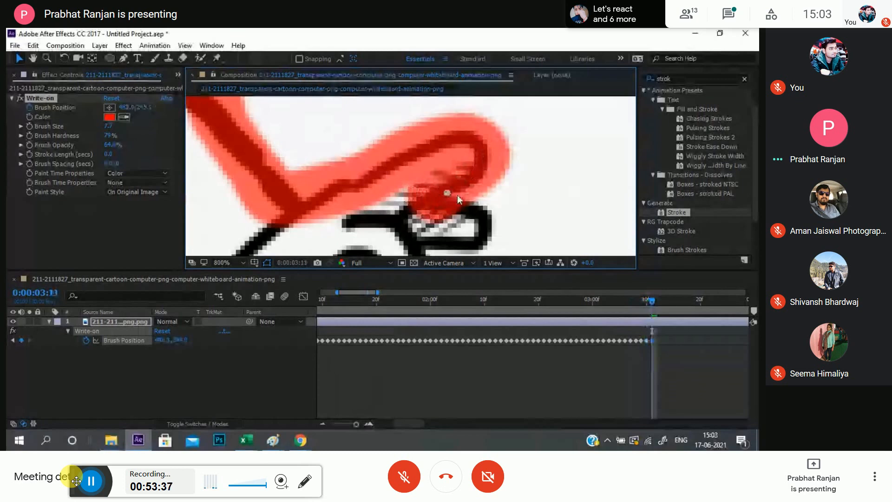
pyautogui.press('pagedown')
pyautogui.moveTo(446, 193)
pyautogui.mouseDown()
pyautogui.moveTo(406, 237)
pyautogui.moveTo(368, 225)
pyautogui.moveTo(401, 224)
pyautogui.mouseUp()
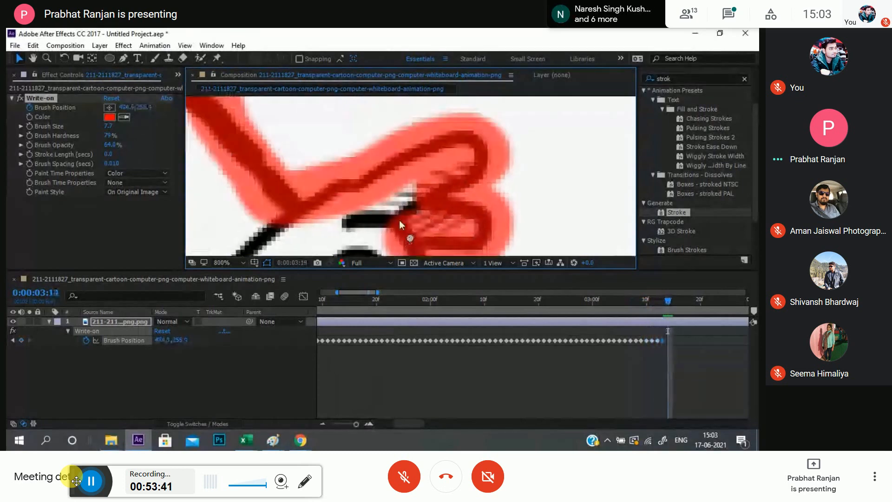
# - Keyframe the Brush Position from 0:00:03:14 to 0:00:03:19 along the folded finger below the second one and back to the knuckle line
pyautogui.scroll(-1, 400, 220)
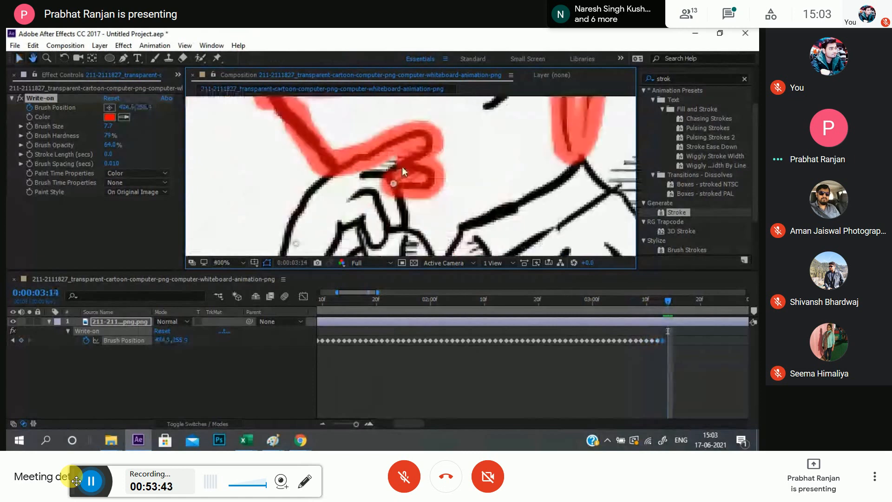
pyautogui.press('space')
pyautogui.moveTo(423, 178)
pyautogui.mouseDown()
pyautogui.moveTo(453, 162)
pyautogui.moveTo(392, 155)
pyautogui.moveTo(433, 193)
pyautogui.moveTo(429, 181)
pyautogui.moveTo(429, 208)
pyautogui.moveTo(414, 210)
pyautogui.moveTo(405, 182)
pyautogui.mouseUp()
pyautogui.press('pagedown')
pyautogui.press('pagedown')
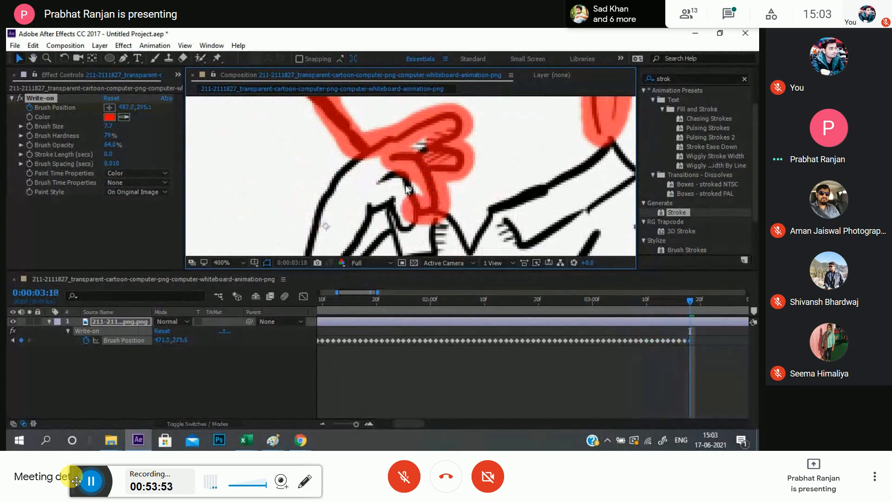
pyautogui.press('pagedown')
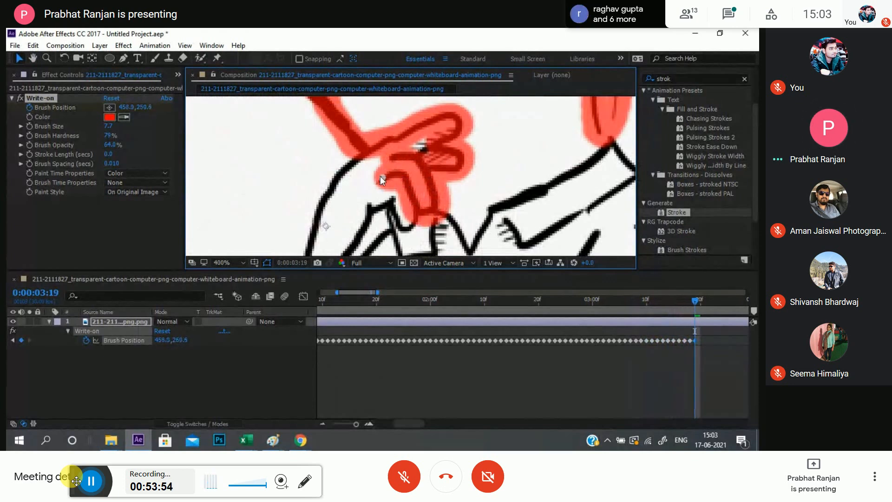
# - Keyframe the Brush Position from 0:00:03:20 to 0:00:03:24 around the lower folded finger and down the inner line toward the wrist
pyautogui.press('pagedown')
pyautogui.moveTo(383, 177)
pyautogui.mouseDown()
pyautogui.moveTo(414, 214)
pyautogui.moveTo(378, 205)
pyautogui.mouseUp()
pyautogui.press('pagedown')
pyautogui.press('pagedown')
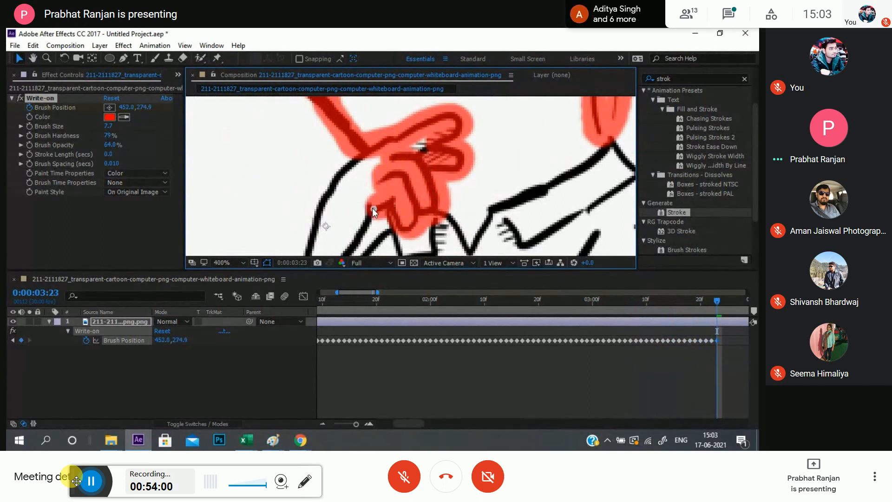
pyautogui.press('pagedown')
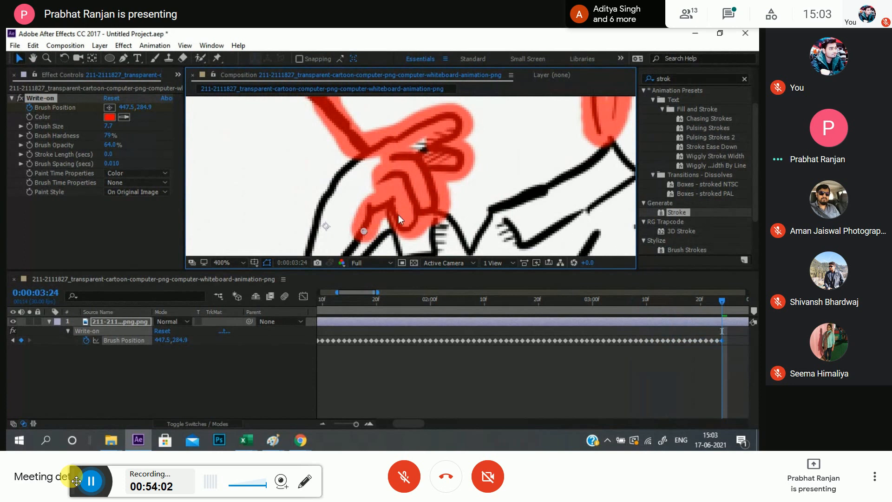
# - Keyframe the Brush Position frame by frame from 0:00:03:25 to 0:00:04:09 over the inner wrist and forearm lines below the folded fingers
pyautogui.scroll(-2, 398, 215)
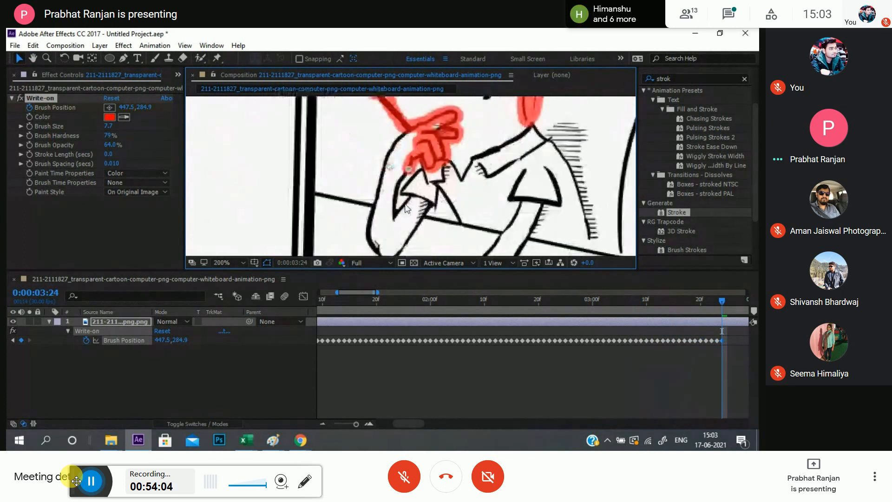
pyautogui.press('pagedown')
pyautogui.moveTo(408, 170)
pyautogui.mouseDown()
pyautogui.moveTo(396, 226)
pyautogui.moveTo(405, 178)
pyautogui.moveTo(442, 178)
pyautogui.moveTo(441, 162)
pyautogui.moveTo(433, 202)
pyautogui.mouseUp()
pyautogui.press('pagedown')
pyautogui.press('pagedown')
pyautogui.press('pagedown')
pyautogui.press('pagedown')
pyautogui.press('pagedown')
pyautogui.press('pagedown')
pyautogui.press('pagedown')
pyautogui.press('pagedown')
pyautogui.press('pagedown')
pyautogui.press('pagedown')
pyautogui.press('pagedown')
pyautogui.press('pagedown')
pyautogui.press('pagedown')
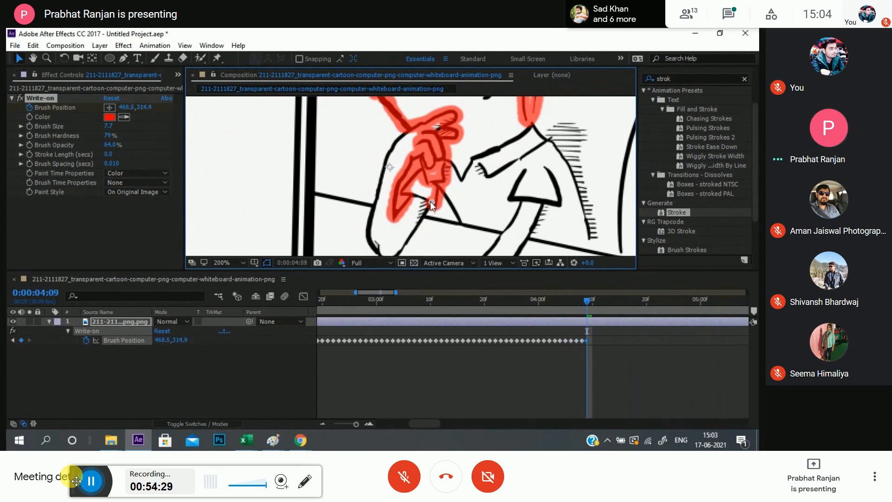
pyautogui.click(431, 201)
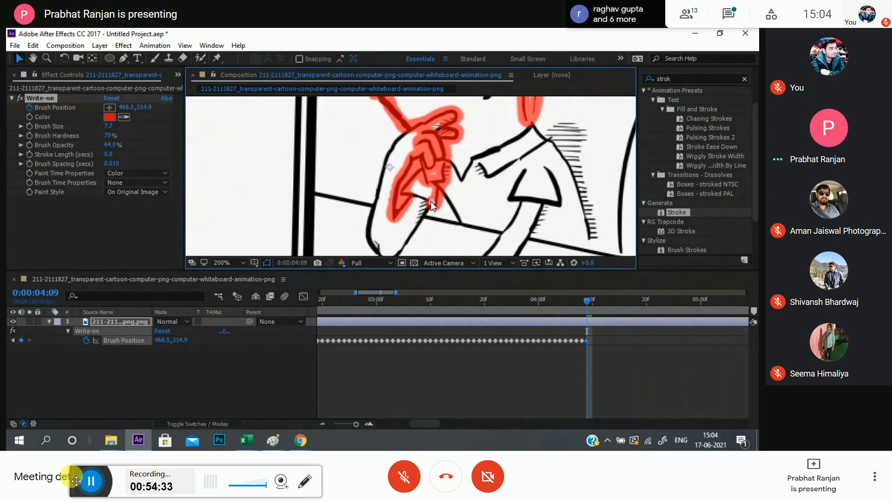
# - Keyframe the Brush Position from 0:00:04:10 to 0:00:04:13 down the inner forearm line toward the elbow, and advance to 0:00:04:14
pyautogui.press('pagedown')
pyautogui.moveTo(430, 201); pyautogui.dragTo(404, 243)
pyautogui.press('pagedown')
pyautogui.press('pagedown')
pyautogui.press('pagedown')
pyautogui.press('pagedown')
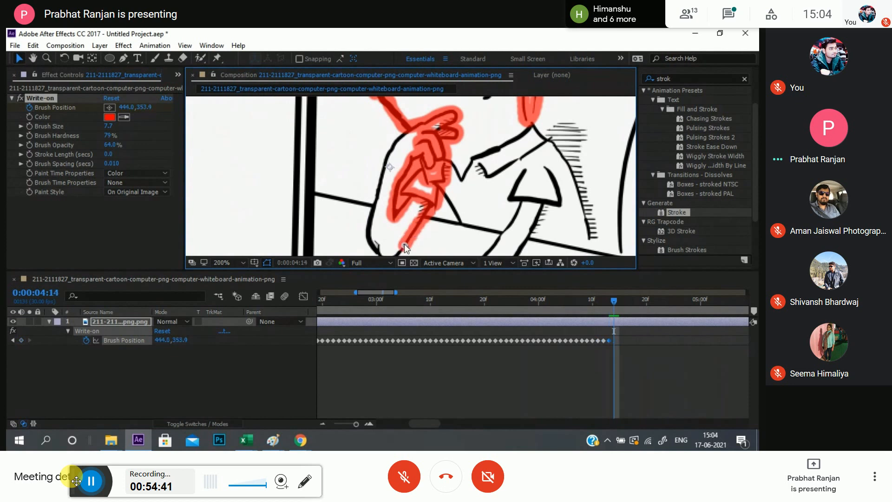
# - Keyframe the Brush Position from 0:00:04:14 to 0:00:04:18 around the elbow and up the start of the outer forearm, and advance one frame
pyautogui.scroll(-1, 444, 203)
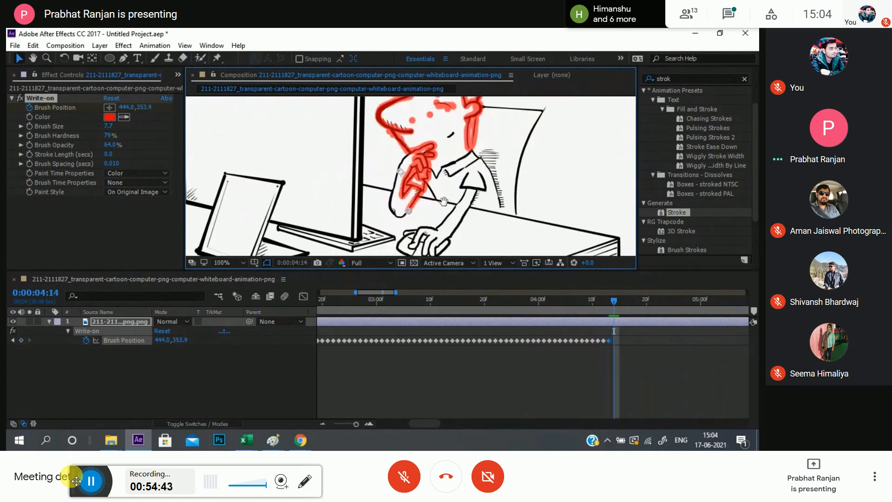
pyautogui.scroll(1, 457, 217)
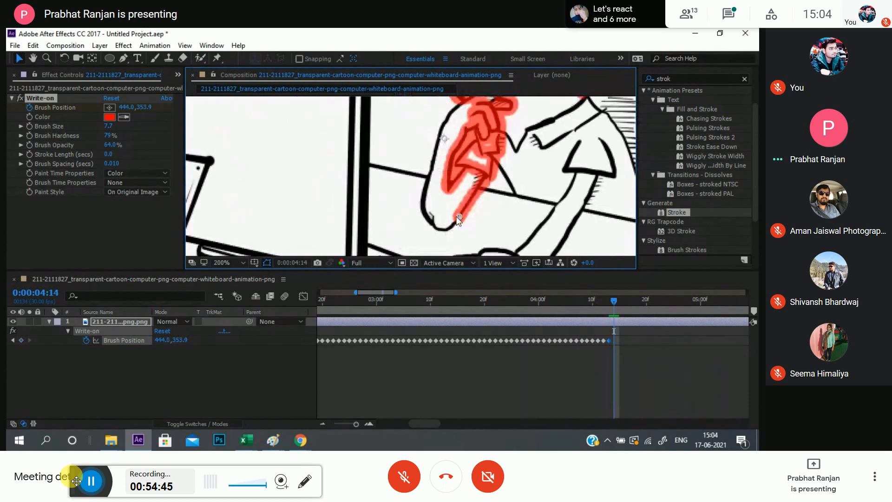
pyautogui.press('pagedown')
pyautogui.moveTo(452, 222)
pyautogui.mouseDown()
pyautogui.moveTo(438, 231)
pyautogui.moveTo(427, 220)
pyautogui.moveTo(428, 168)
pyautogui.mouseUp()
pyautogui.press('pagedown')
pyautogui.press('pagedown')
pyautogui.press('pagedown')
pyautogui.press('pagedown')
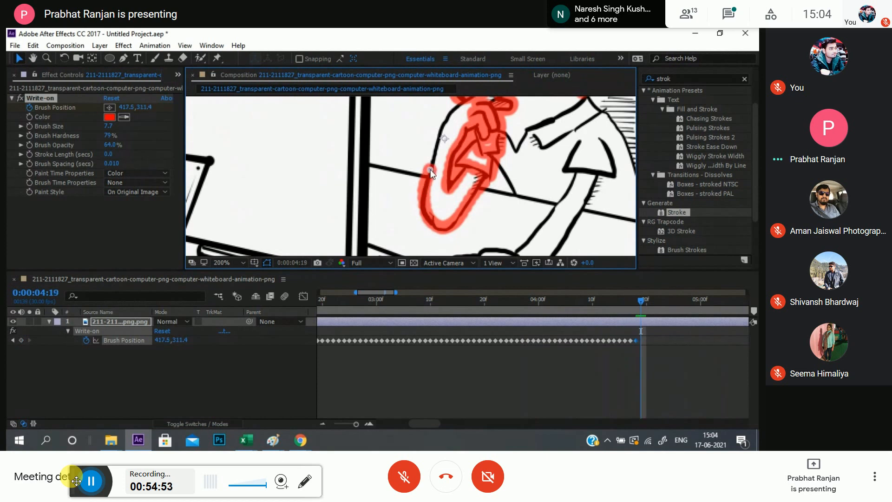
# - Keyframe the Brush Position up the outer forearm line to the back of the hand, ending at 0:00:04:22
pyautogui.press('pagedown')
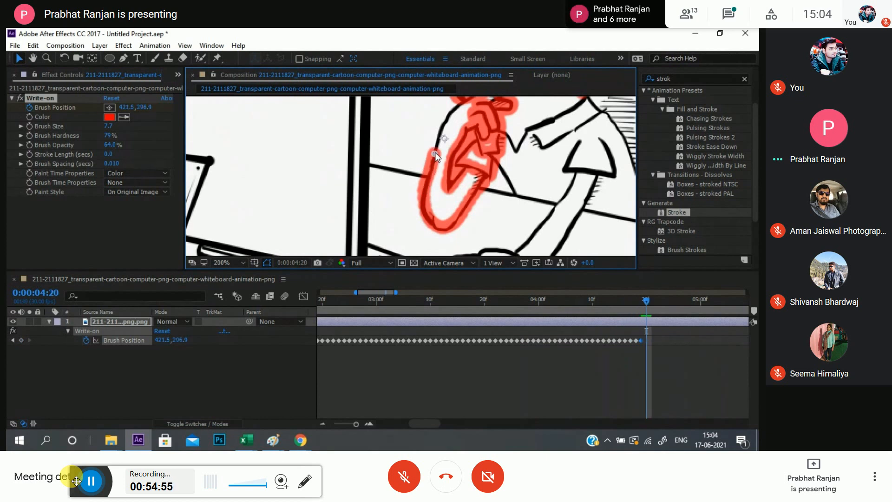
pyautogui.moveTo(435, 152); pyautogui.dragTo(441, 134)
pyautogui.press('pagedown')
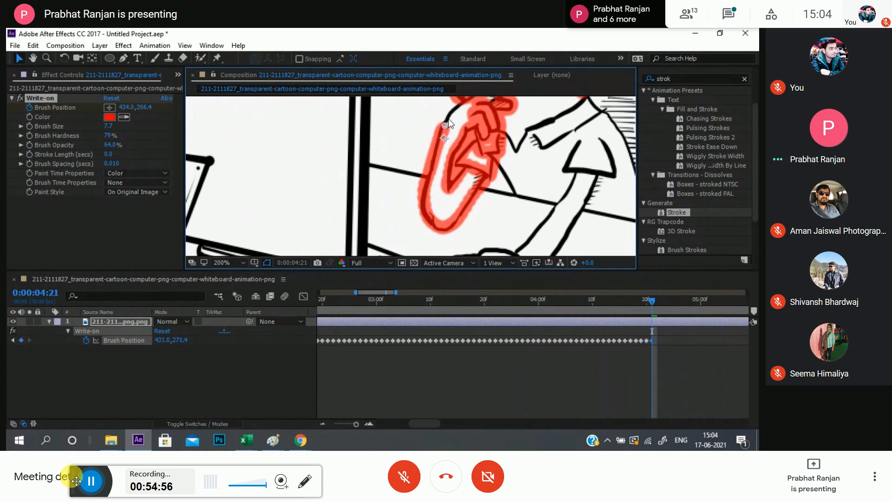
pyautogui.press('pagedown')
pyautogui.moveTo(450, 113); pyautogui.dragTo(461, 103)
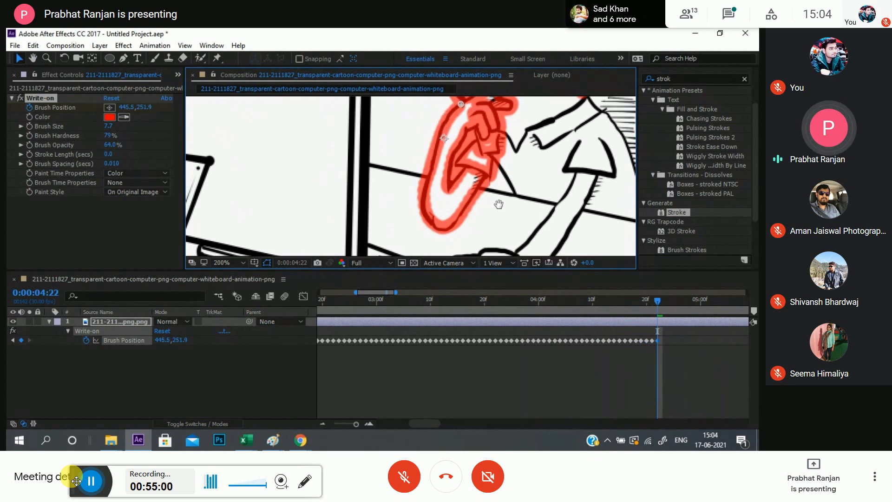
# - Keyframe the Brush Position from 0:00:04:23 to 0:00:04:25 from the hand along the V-shaped neckline to the collar tip, and advance one frame
pyautogui.moveTo(498, 205); pyautogui.dragTo(366, 265)
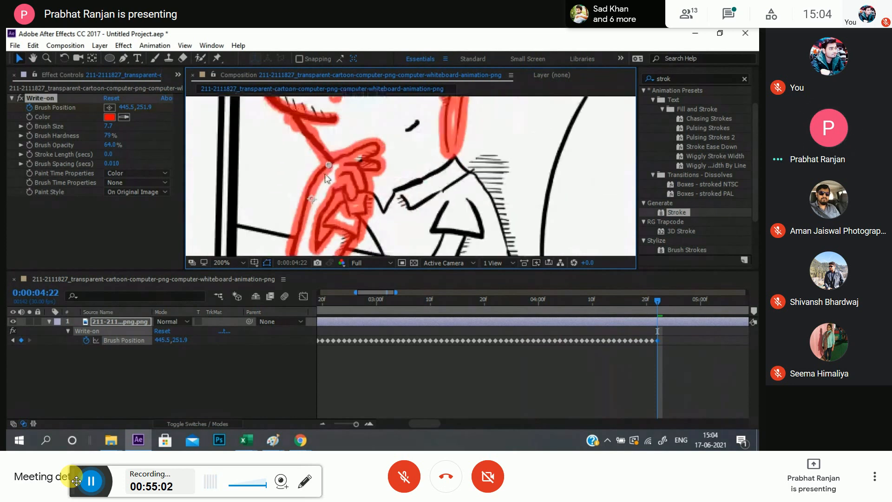
pyautogui.press('pagedown')
pyautogui.moveTo(328, 165)
pyautogui.mouseDown()
pyautogui.moveTo(365, 202)
pyautogui.moveTo(373, 194)
pyautogui.moveTo(381, 213)
pyautogui.moveTo(392, 200)
pyautogui.mouseUp()
pyautogui.press('pagedown')
pyautogui.press('pagedown')
pyautogui.press('pagedown')
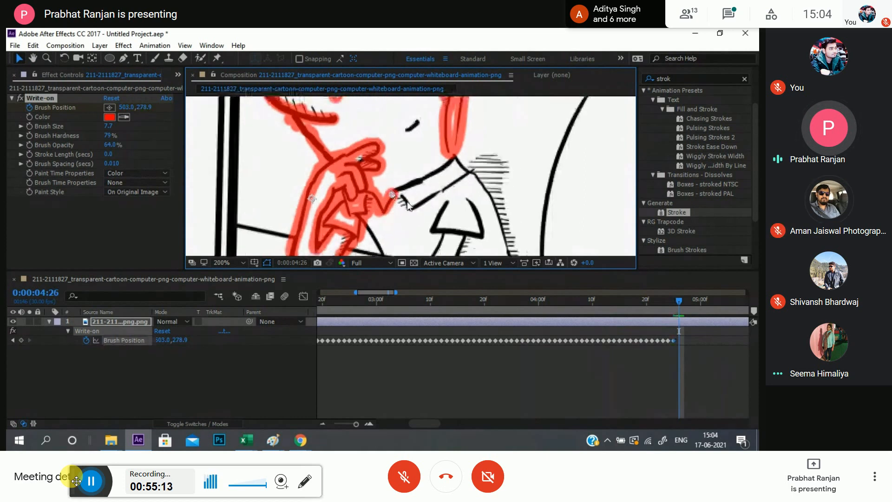
# - Keyframe the Brush Position from 0:00:04:27 to 0:00:04:29 along the collar's upper edge toward the neck, and advance to 0:00:05:00
pyautogui.scroll(1, 407, 205)
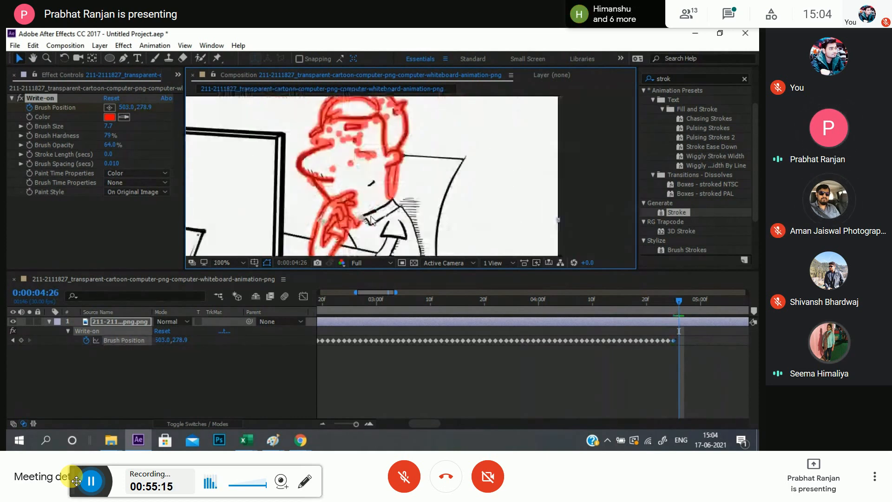
pyautogui.scroll(1, 348, 218)
pyautogui.press('pagedown')
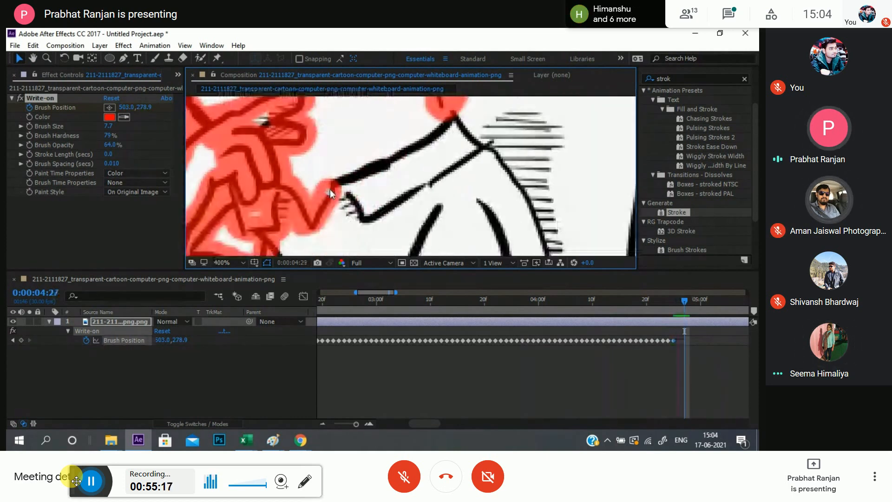
pyautogui.moveTo(329, 189); pyautogui.dragTo(413, 149)
pyautogui.press('pagedown')
pyautogui.press('pagedown')
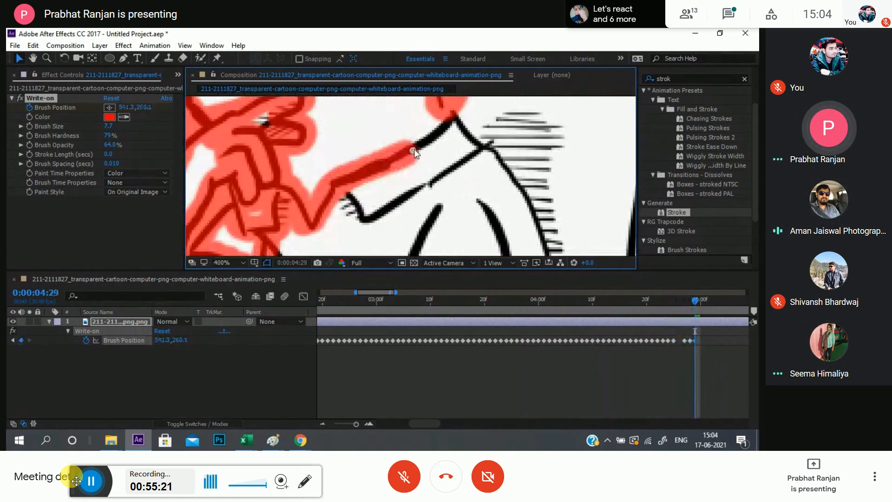
pyautogui.press('pagedown')
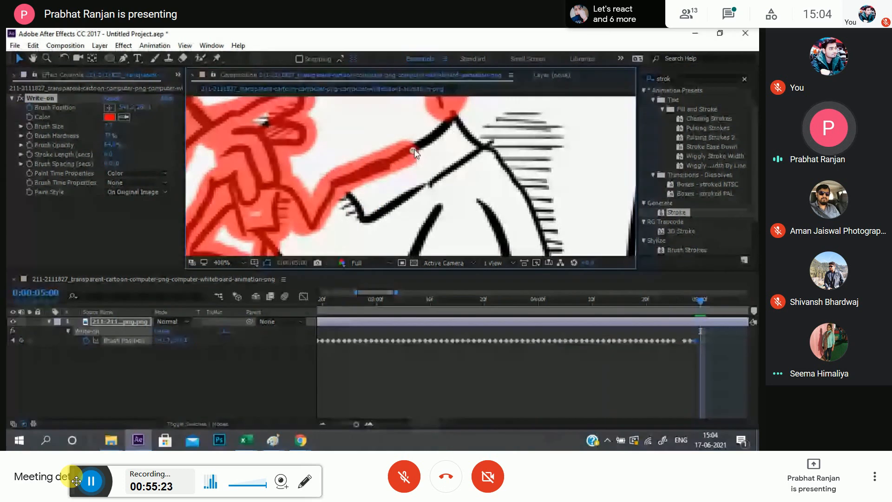
# - Keyframe the Brush Position along the collar's upper edge, around its shoulder corner and onto the lower edge, ending at 0:00:05:05
pyautogui.press('pagedown')
pyautogui.moveTo(414, 149)
pyautogui.mouseDown()
pyautogui.moveTo(453, 118)
pyautogui.moveTo(483, 148)
pyautogui.moveTo(448, 171)
pyautogui.mouseUp()
pyautogui.press('pagedown')
pyautogui.press('pagedown')
pyautogui.press('pagedown')
pyautogui.press('pagedown')
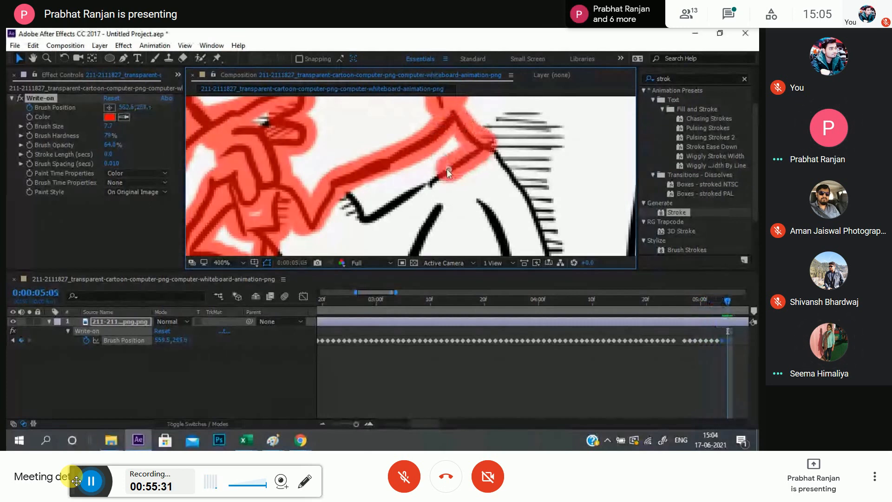
# - Keyframe the Brush Position along the rest of the collar's lower edge and down the man's back line, ending at 0:00:05:16
pyautogui.moveTo(447, 169)
pyautogui.mouseDown()
pyautogui.moveTo(360, 217)
pyautogui.moveTo(345, 191)
pyautogui.moveTo(520, 179)
pyautogui.moveTo(514, 185)
pyautogui.moveTo(539, 243)
pyautogui.moveTo(404, 191)
pyautogui.moveTo(450, 150)
pyautogui.moveTo(426, 184)
pyautogui.moveTo(431, 193)
pyautogui.moveTo(423, 153)
pyautogui.moveTo(419, 164)
pyautogui.mouseUp()
pyautogui.press('pagedown')
pyautogui.press('pagedown')
pyautogui.press('pagedown')
pyautogui.press('pagedown')
pyautogui.press('pagedown')
pyautogui.press('pagedown')
pyautogui.press('pagedown')
pyautogui.scroll(-1, 437, 186)
pyautogui.press('pagedown')
pyautogui.scroll(-1, 434, 188)
pyautogui.press('pagedown')
pyautogui.press('pagedown')
pyautogui.scroll(-4, 419, 164)
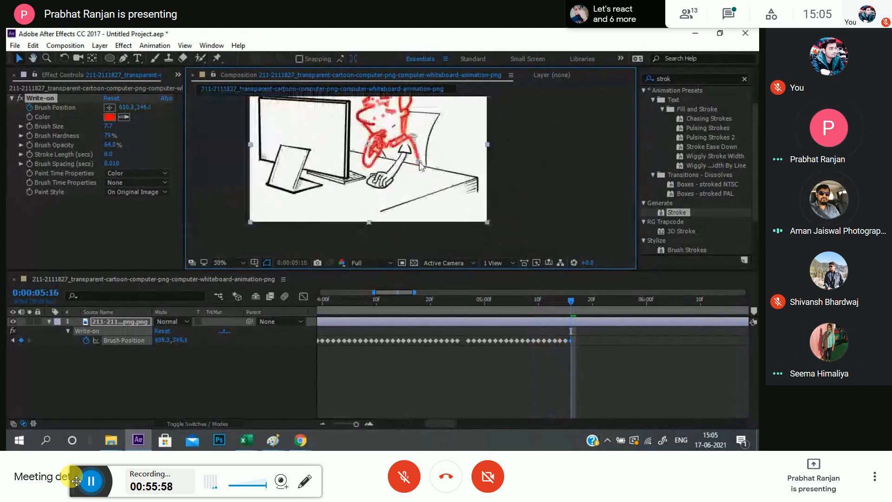
# - Keyframe the Brush Position at 0:00:05:17 and 0:00:05:18 from the back line across to the top of the sleeve, and advance one frame
pyautogui.scroll(2, 419, 164)
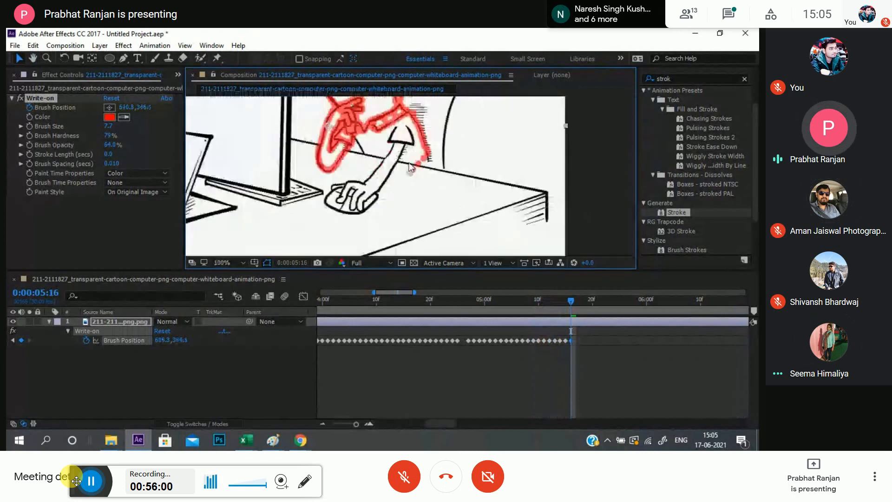
pyautogui.moveTo(409, 163); pyautogui.dragTo(413, 191)
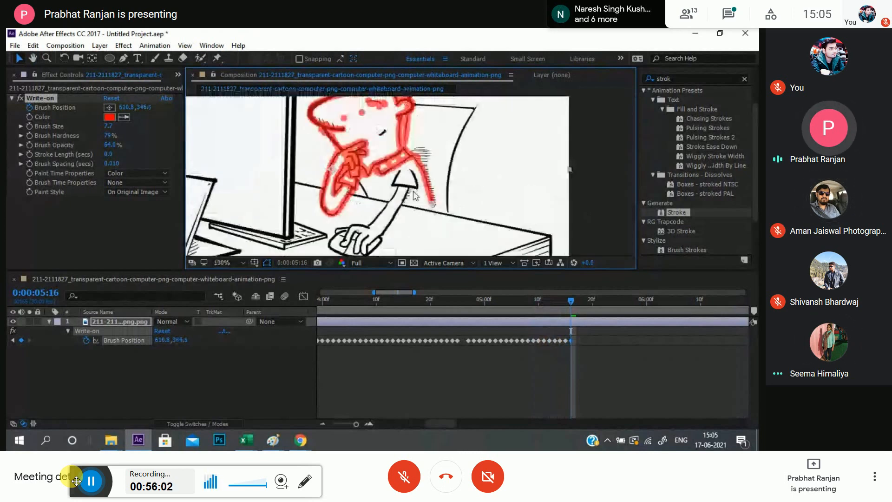
pyautogui.scroll(2, 414, 195)
pyautogui.press('pagedown')
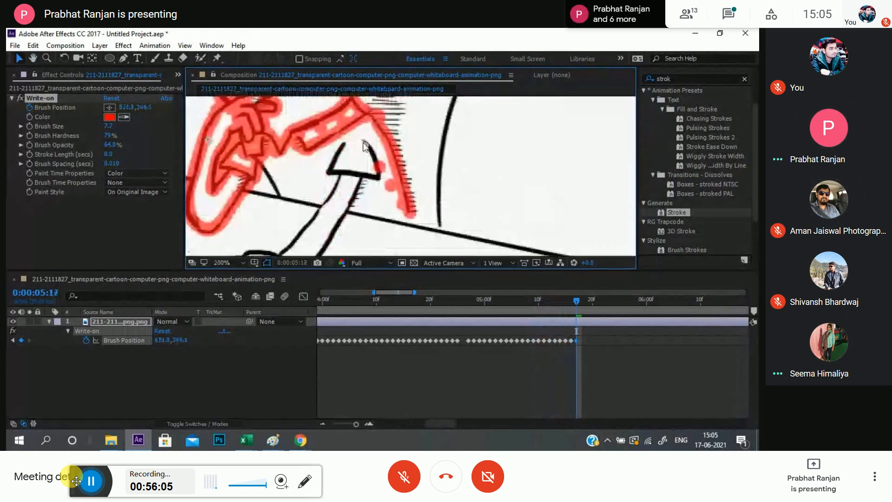
pyautogui.moveTo(406, 161)
pyautogui.mouseDown()
pyautogui.moveTo(386, 164)
pyautogui.moveTo(398, 174)
pyautogui.mouseUp()
pyautogui.press('pagedown')
pyautogui.moveTo(354, 152); pyautogui.dragTo(363, 165)
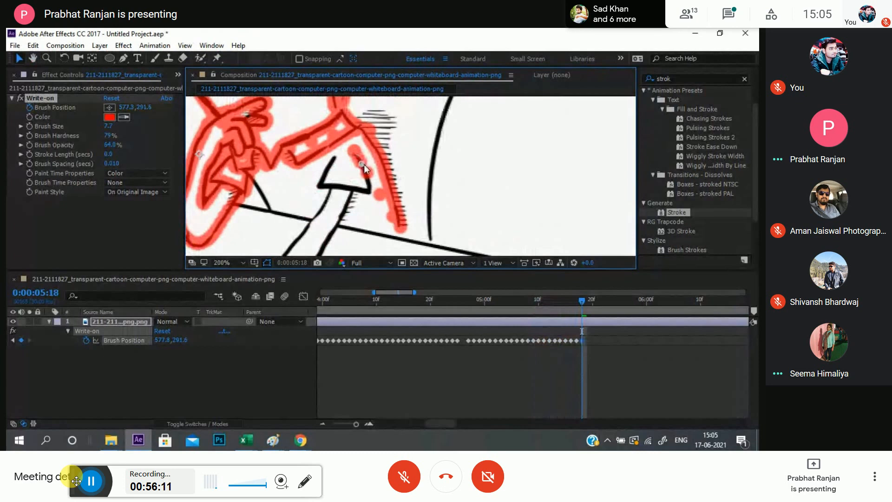
pyautogui.press('pagedown')
# - Keyframe the Brush Position from 0:00:05:19 to 0:00:05:28 around the short sleeve and down the forearm's upper line, and advance one frame
pyautogui.moveTo(364, 165)
pyautogui.mouseDown()
pyautogui.moveTo(368, 195)
pyautogui.moveTo(319, 186)
pyautogui.moveTo(324, 173)
pyautogui.moveTo(333, 195)
pyautogui.moveTo(304, 226)
pyautogui.mouseUp()
pyautogui.press('pagedown')
pyautogui.press('pagedown')
pyautogui.press('pagedown')
pyautogui.press('pagedown')
pyautogui.press('pagedown')
pyautogui.press('pagedown')
pyautogui.press('pagedown')
pyautogui.press('pagedown')
pyautogui.press('pagedown')
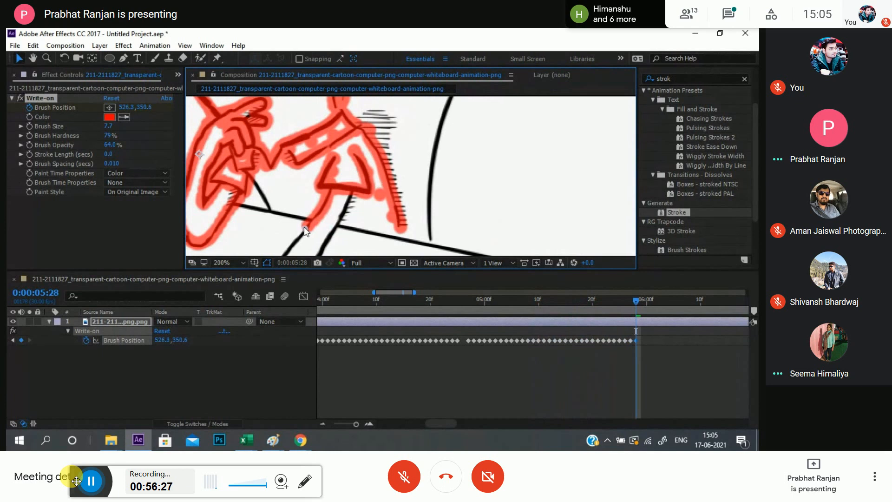
pyautogui.press('pagedown')
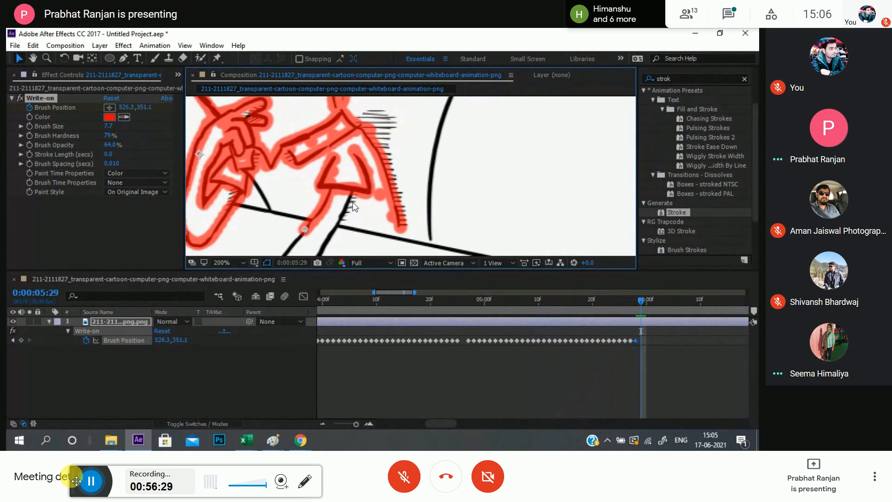
# - Keyframe the Brush Position from 0:00:05:29 to 0:00:06:02 down the forearm to the wrist and over the back of the hand, and advance one frame
pyautogui.moveTo(353, 206); pyautogui.dragTo(446, 147)
pyautogui.moveTo(397, 171)
pyautogui.mouseDown()
pyautogui.moveTo(385, 185)
pyautogui.moveTo(436, 151)
pyautogui.moveTo(403, 168)
pyautogui.mouseUp()
pyautogui.press('pagedown')
pyautogui.press('pagedown')
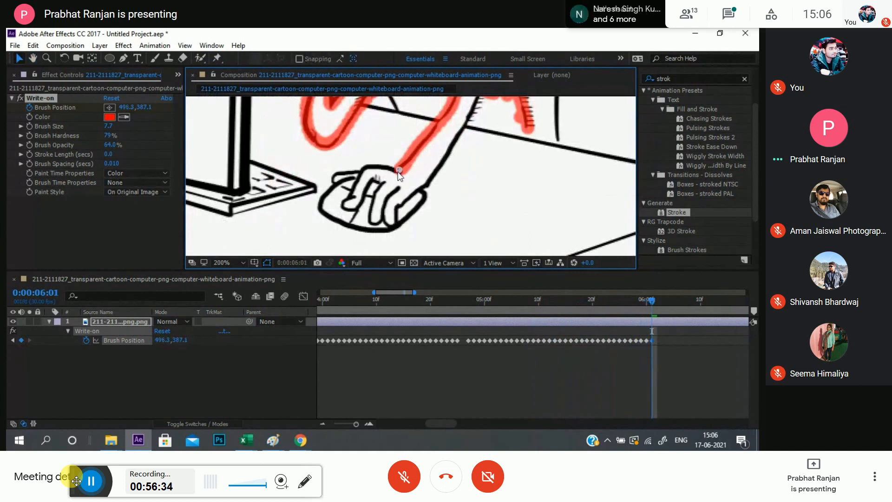
pyautogui.press('pagedown')
pyautogui.click(395, 170)
pyautogui.moveTo(396, 172); pyautogui.dragTo(368, 171)
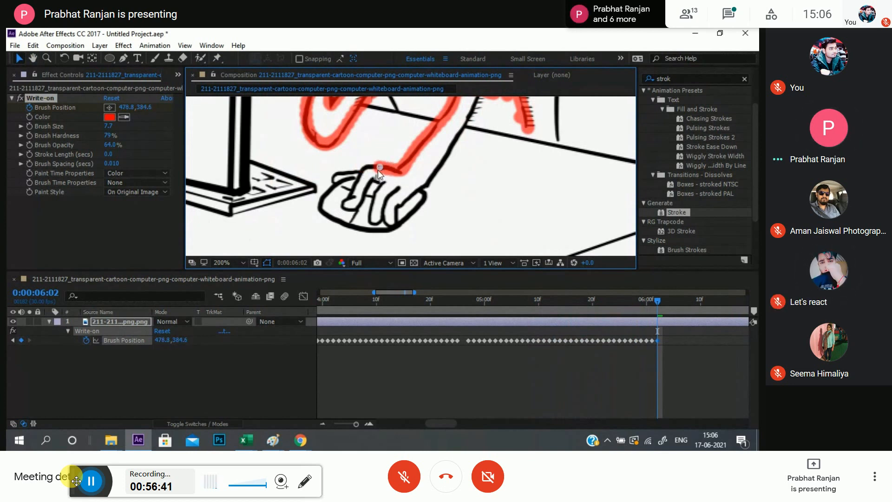
pyautogui.press('pagedown')
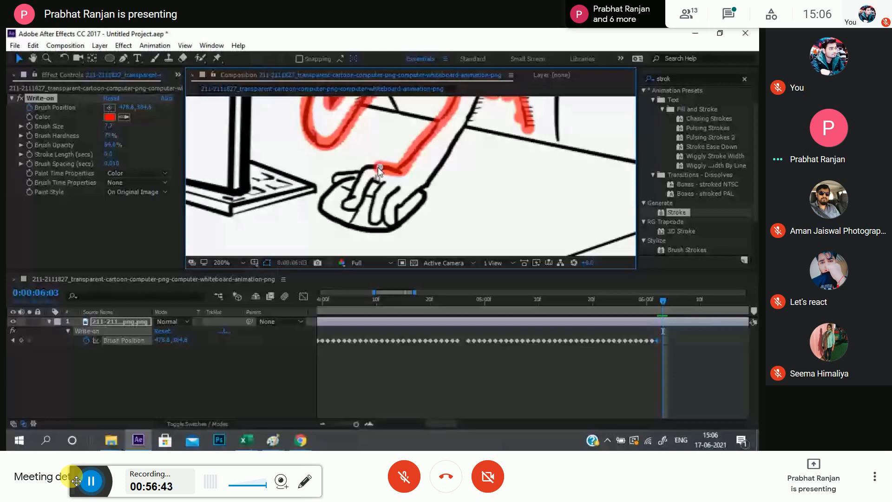
# - Keyframe the Brush Position down the outer edge of the first finger on the mouse and around its tip, ending at 0:00:06:08
pyautogui.press('pagedown')
pyautogui.moveTo(377, 166); pyautogui.dragTo(349, 202)
pyautogui.press('pagedown')
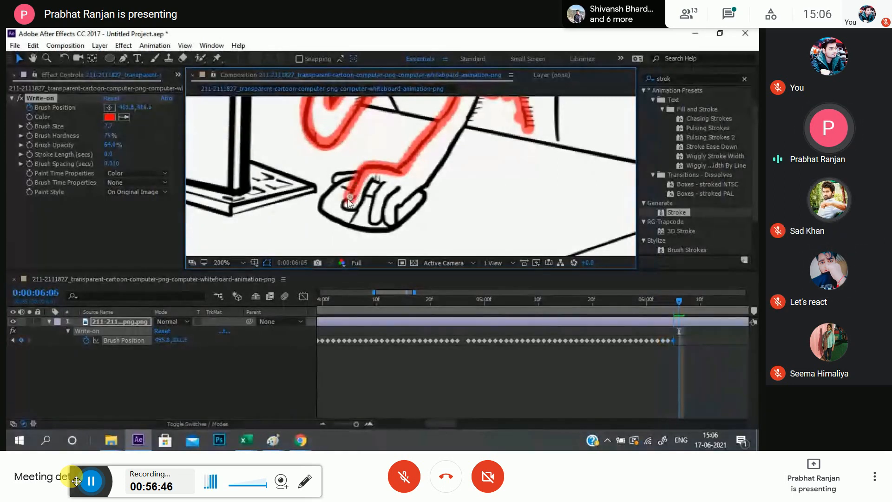
pyautogui.moveTo(348, 200); pyautogui.dragTo(344, 206)
pyautogui.press('pagedown')
pyautogui.moveTo(344, 206); pyautogui.dragTo(352, 210)
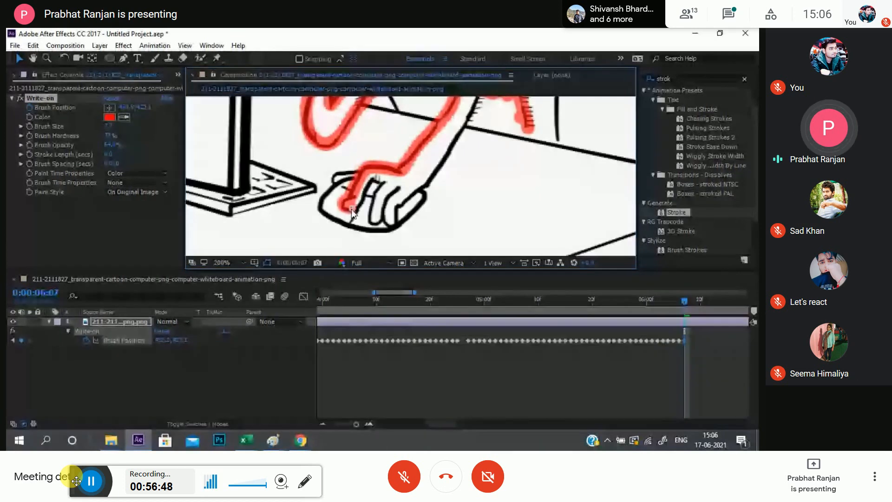
pyautogui.press('pagedown')
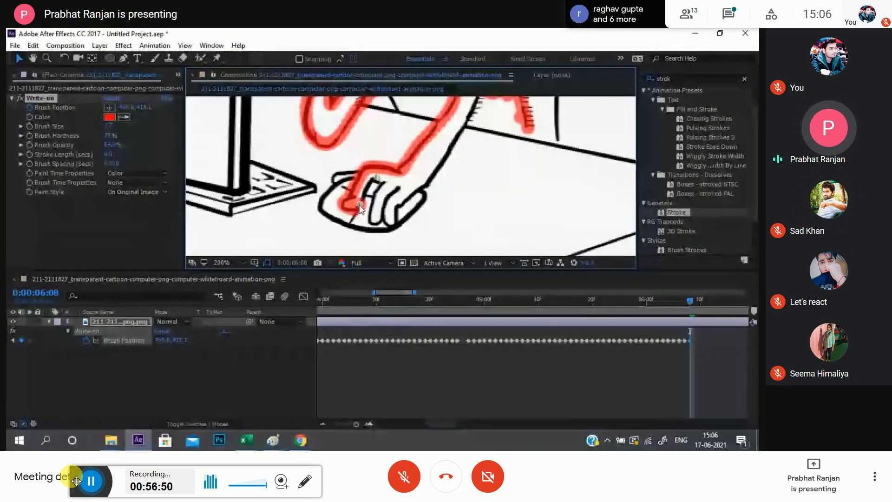
# - Keyframe the Brush Position up the first finger's inner edge and down the next finger's side through 0:00:06:14, and advance one frame
pyautogui.moveTo(352, 210)
pyautogui.mouseDown()
pyautogui.moveTo(376, 175)
pyautogui.moveTo(355, 189)
pyautogui.moveTo(361, 183)
pyautogui.moveTo(345, 180)
pyautogui.moveTo(367, 194)
pyautogui.moveTo(353, 191)
pyautogui.moveTo(364, 194)
pyautogui.moveTo(342, 216)
pyautogui.moveTo(410, 141)
pyautogui.moveTo(355, 198)
pyautogui.moveTo(399, 155)
pyautogui.moveTo(416, 94)
pyautogui.mouseUp()
pyautogui.press('pagedown')
pyautogui.scroll(2, 362, 184)
pyautogui.press('pagedown')
pyautogui.press('pagedown')
pyautogui.press('pagedown')
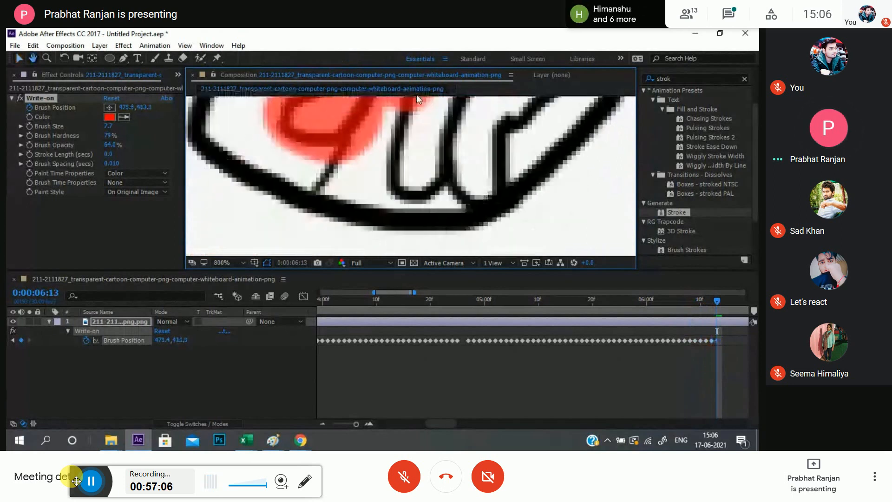
pyautogui.moveTo(386, 215); pyautogui.dragTo(377, 224)
pyautogui.moveTo(438, 108)
pyautogui.mouseDown()
pyautogui.moveTo(365, 201)
pyautogui.moveTo(313, 233)
pyautogui.mouseUp()
pyautogui.press('pagedown')
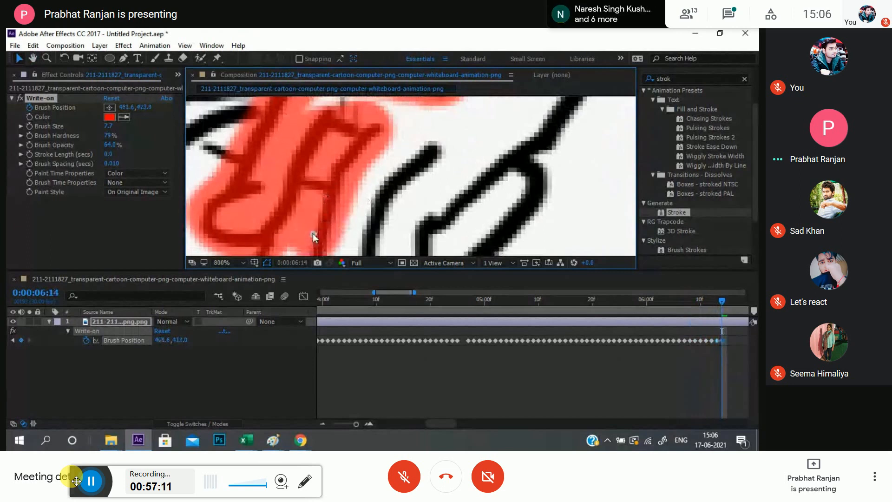
pyautogui.press('pagedown')
# - Keyframe the Brush Position from 0:00:06:15 to 0:00:06:18 around the second fingertip and up its other side, and advance one frame
pyautogui.moveTo(372, 188); pyautogui.dragTo(422, 93)
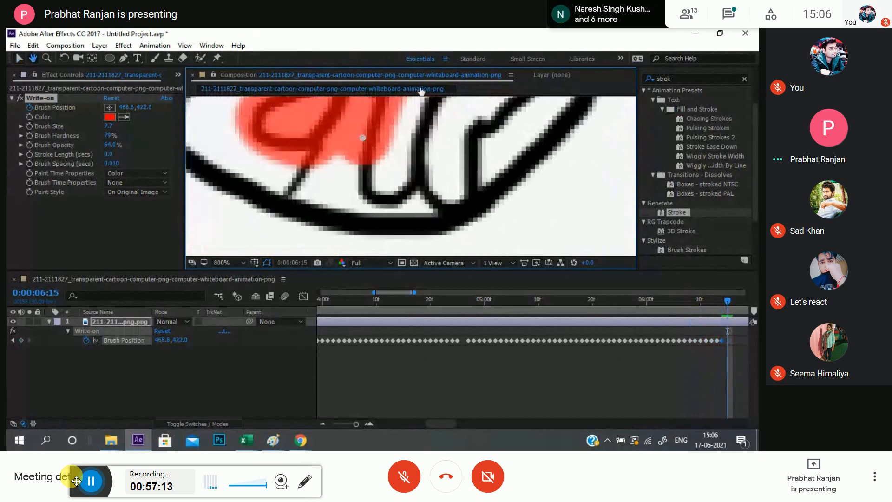
pyautogui.moveTo(366, 140)
pyautogui.mouseDown()
pyautogui.moveTo(360, 188)
pyautogui.moveTo(367, 183)
pyautogui.moveTo(337, 195)
pyautogui.moveTo(375, 231)
pyautogui.moveTo(402, 130)
pyautogui.moveTo(390, 193)
pyautogui.mouseUp()
pyautogui.press('pagedown')
pyautogui.press('pagedown')
pyautogui.press('pagedown')
pyautogui.scroll(-1, 422, 145)
pyautogui.scroll(1, 381, 192)
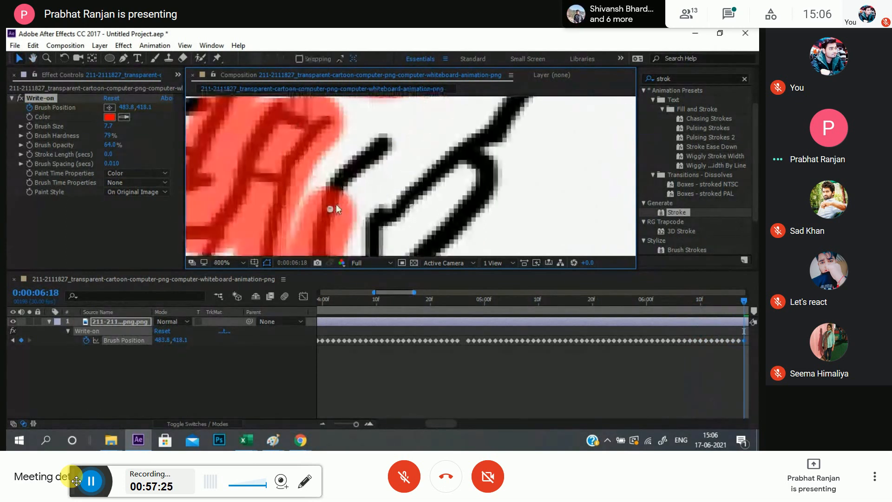
pyautogui.moveTo(329, 209); pyautogui.dragTo(337, 191)
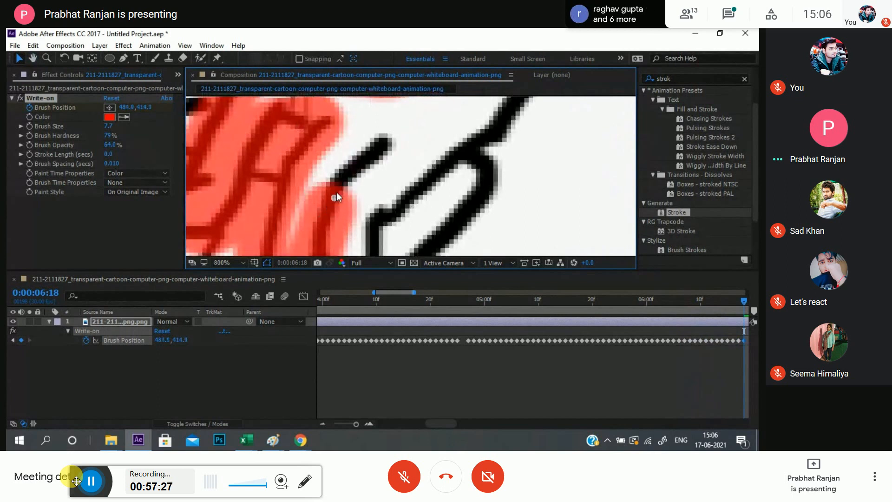
pyautogui.press('pagedown')
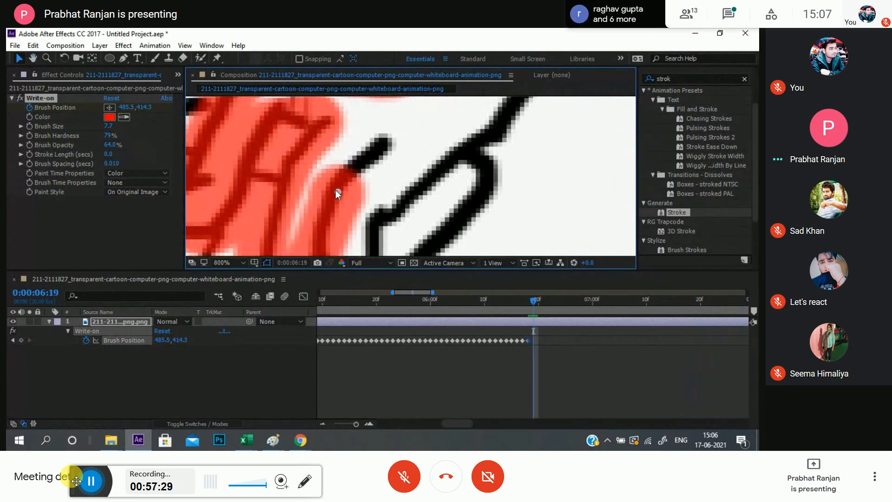
# - Keyframe the Brush Position from 0:00:06:19 to 0:00:06:25 up to the finger line's end and around the third finger, and advance one frame
pyautogui.moveTo(340, 189)
pyautogui.mouseDown()
pyautogui.moveTo(359, 160)
pyautogui.moveTo(337, 237)
pyautogui.moveTo(418, 151)
pyautogui.moveTo(429, 109)
pyautogui.mouseUp()
pyautogui.press('pagedown')
pyautogui.press('pagedown')
pyautogui.moveTo(382, 127)
pyautogui.mouseDown()
pyautogui.moveTo(367, 171)
pyautogui.moveTo(406, 188)
pyautogui.moveTo(419, 166)
pyautogui.moveTo(419, 122)
pyautogui.moveTo(428, 118)
pyautogui.mouseUp()
pyautogui.press('pagedown')
pyautogui.press('pagedown')
pyautogui.press('pagedown')
pyautogui.press('pagedown')
pyautogui.press('pagedown')
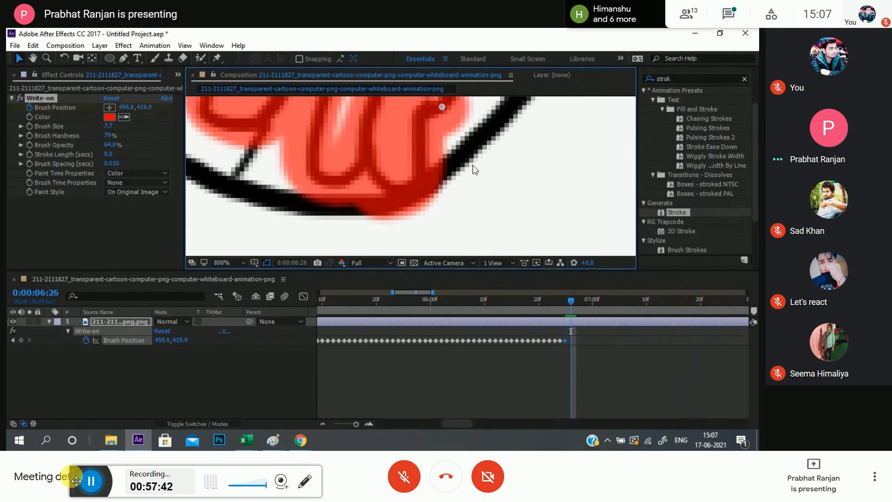
# - Keyframe the Brush Position from 0:00:06:26 to 0:00:06:28 along the hand's outer edge up to the wrist, and advance one frame
pyautogui.moveTo(465, 166)
pyautogui.mouseDown()
pyautogui.moveTo(404, 347)
pyautogui.moveTo(440, 263)
pyautogui.mouseUp()
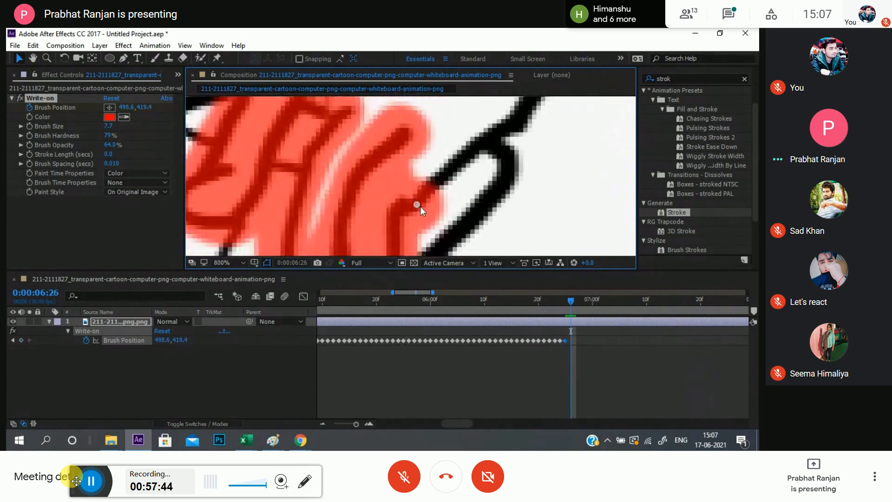
pyautogui.moveTo(416, 205)
pyautogui.mouseDown()
pyautogui.moveTo(445, 168)
pyautogui.moveTo(412, 212)
pyautogui.mouseUp()
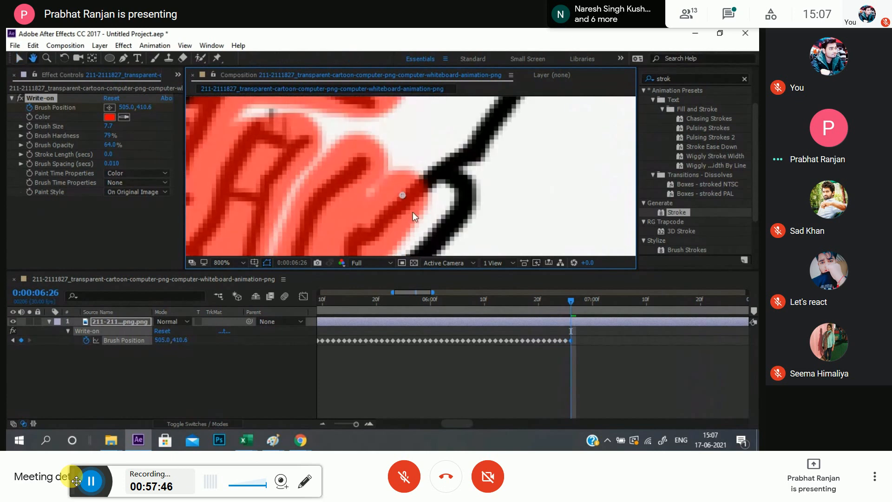
pyautogui.press('pagedown')
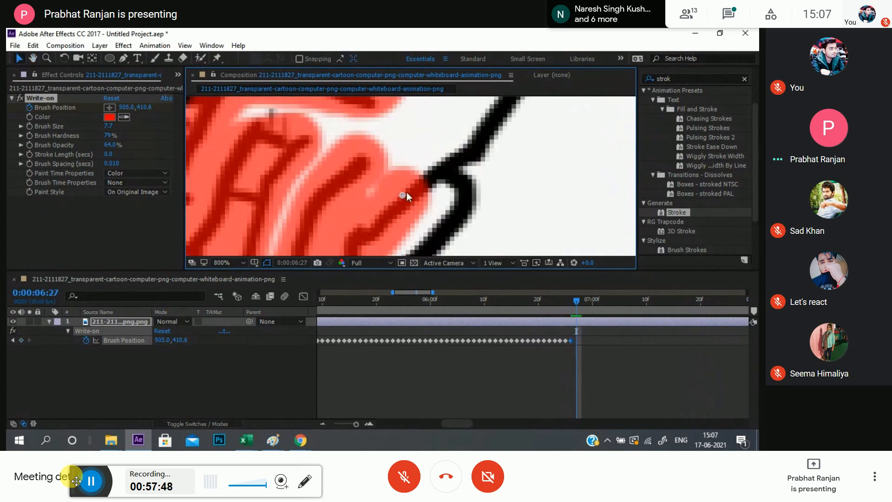
pyautogui.moveTo(402, 195); pyautogui.dragTo(511, 113)
pyautogui.press('pagedown')
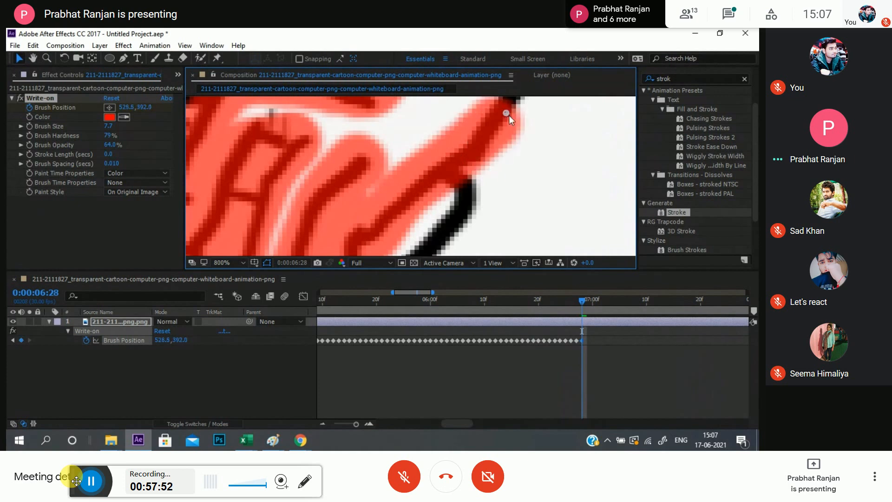
pyautogui.press('pagedown')
# - Keyframe the Brush Position from 0:00:06:29 to 0:00:07:02 up the forearm's lower line to the sleeve
pyautogui.scroll(-1, 511, 160)
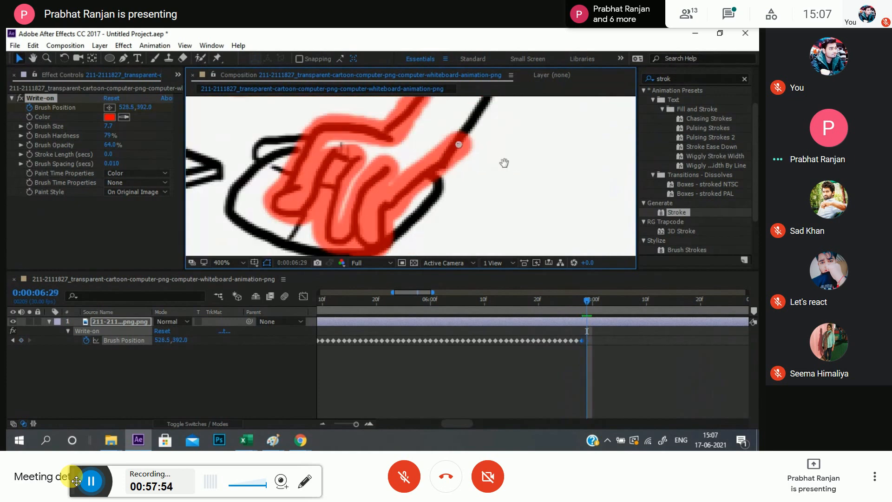
pyautogui.scroll(1, 460, 217)
pyautogui.moveTo(505, 163)
pyautogui.mouseDown()
pyautogui.moveTo(460, 216)
pyautogui.moveTo(442, 166)
pyautogui.mouseUp()
pyautogui.click(442, 167)
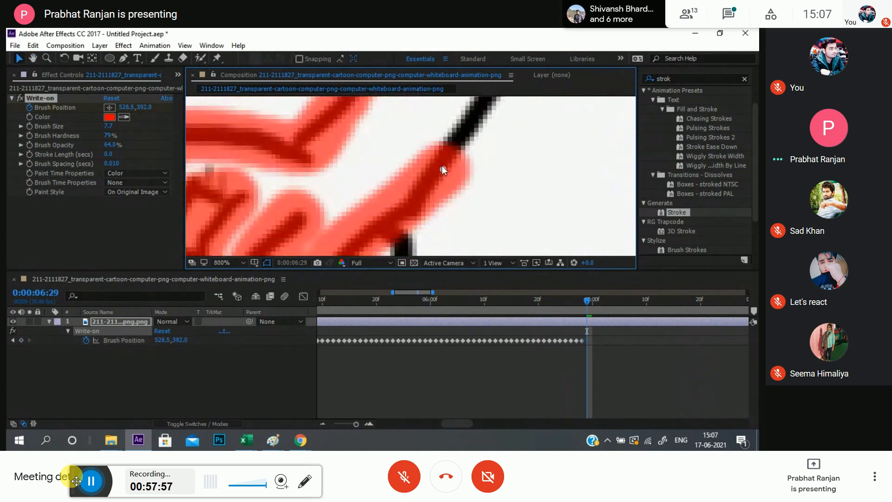
pyautogui.hotkey('ctrl', 'z')
pyautogui.scroll(-4, 457, 165)
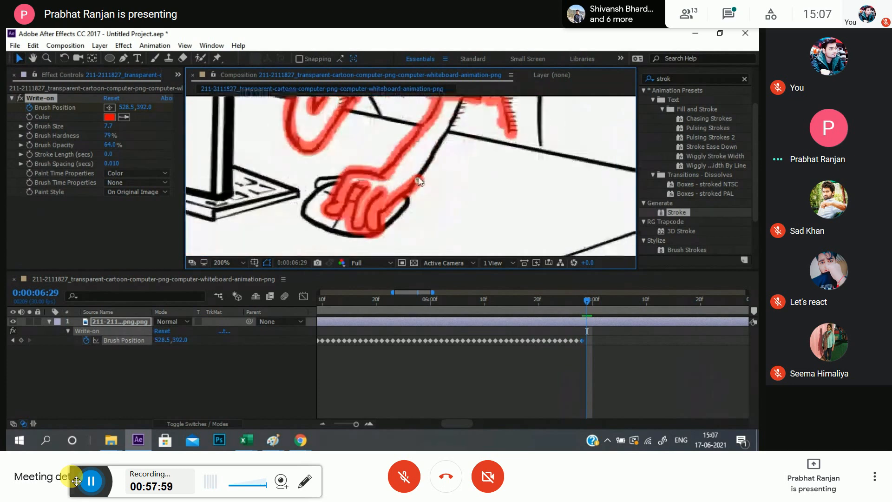
pyautogui.moveTo(429, 160)
pyautogui.mouseDown()
pyautogui.moveTo(452, 182)
pyautogui.moveTo(439, 188)
pyautogui.moveTo(413, 162)
pyautogui.moveTo(436, 121)
pyautogui.mouseUp()
pyautogui.press('v')
pyautogui.press('pagedown')
pyautogui.press('pagedown')
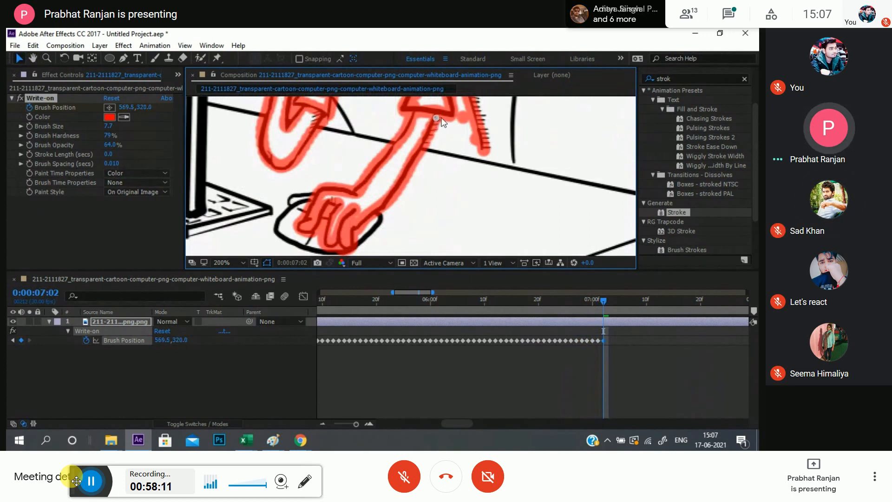
# - Keyframe the Brush Position from 0:00:07:03 to 0:00:07:05 from the sleeve across the chest to beside the raised forearm, and advance one frame
pyautogui.scroll(-2, 453, 151)
pyautogui.scroll(-1, 426, 185)
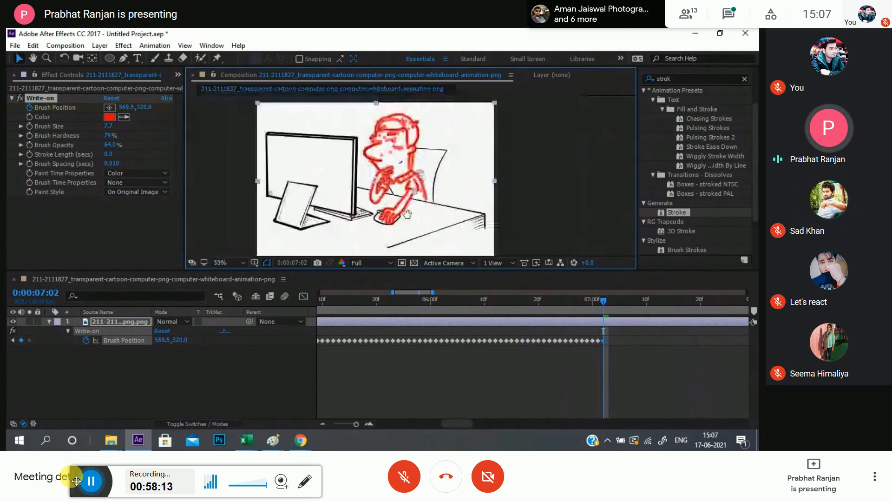
pyautogui.scroll(1, 426, 185)
pyautogui.moveTo(399, 189)
pyautogui.mouseDown()
pyautogui.moveTo(416, 202)
pyautogui.moveTo(383, 181)
pyautogui.moveTo(393, 197)
pyautogui.mouseUp()
pyautogui.press('pagedown')
pyautogui.press('pagedown')
pyautogui.press('pagedown')
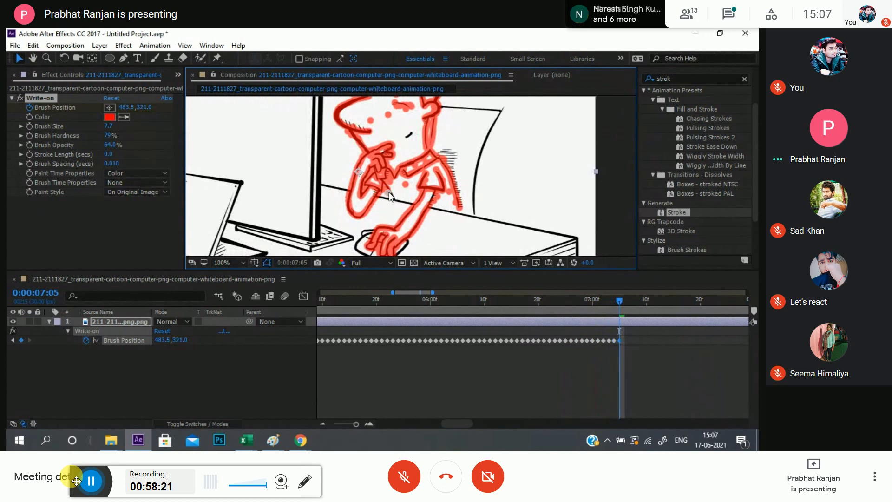
pyautogui.press('pagedown')
# - Keyframe the Brush Position from 0:00:07:06 to 0:00:07:10 from the chest to the chair back's top edge, and advance one frame
pyautogui.moveTo(388, 193)
pyautogui.mouseDown()
pyautogui.moveTo(395, 197)
pyautogui.moveTo(442, 132)
pyautogui.moveTo(442, 107)
pyautogui.moveTo(464, 108)
pyautogui.mouseUp()
pyautogui.press('pagedown')
pyautogui.press('pagedown')
pyautogui.press('pagedown')
pyautogui.press('pagedown')
pyautogui.press('pagedown')
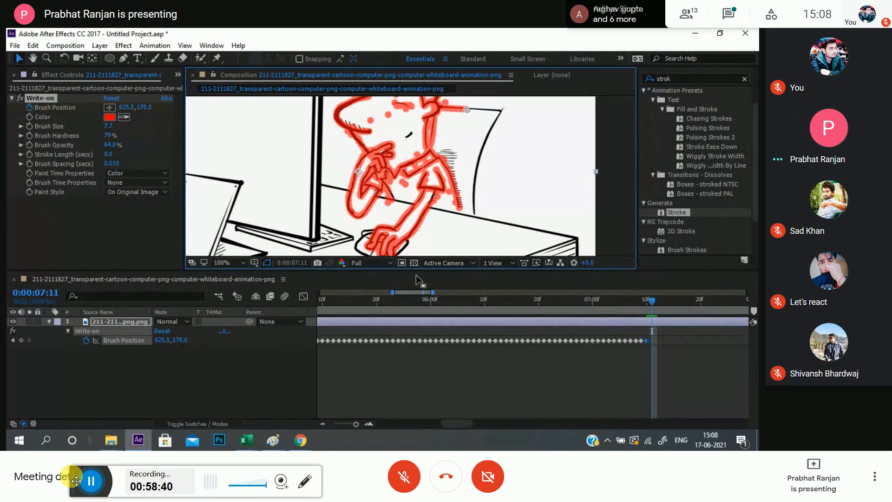
# - Keyframe the Brush Position from 0:00:07:12 to 0:00:07:14 along the chair back's top edge to its outer corner, and advance one frame
pyautogui.moveTo(463, 169); pyautogui.dragTo(426, 195)
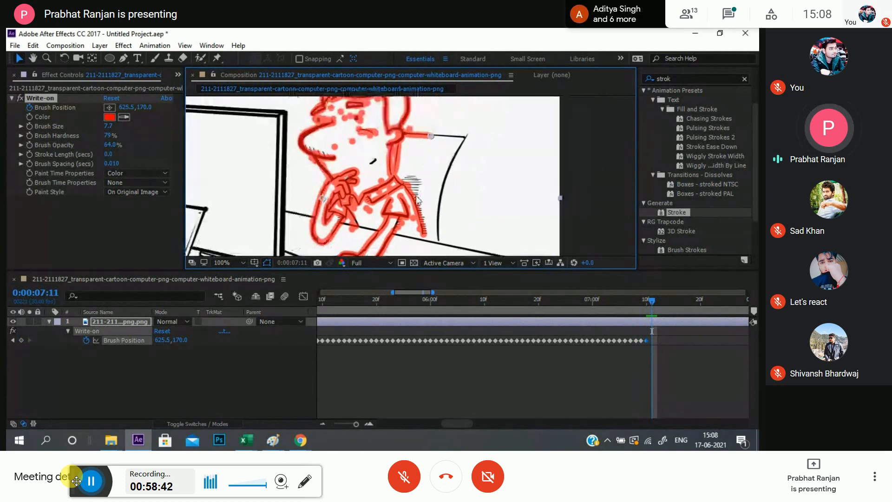
pyautogui.press('pagedown')
pyautogui.moveTo(431, 136); pyautogui.dragTo(469, 139)
pyautogui.press('pagedown')
pyautogui.press('pagedown')
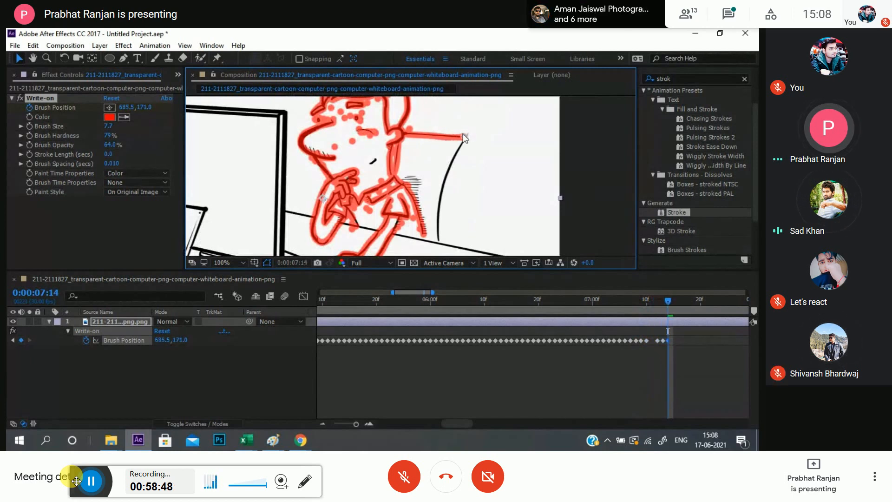
pyautogui.press('pagedown')
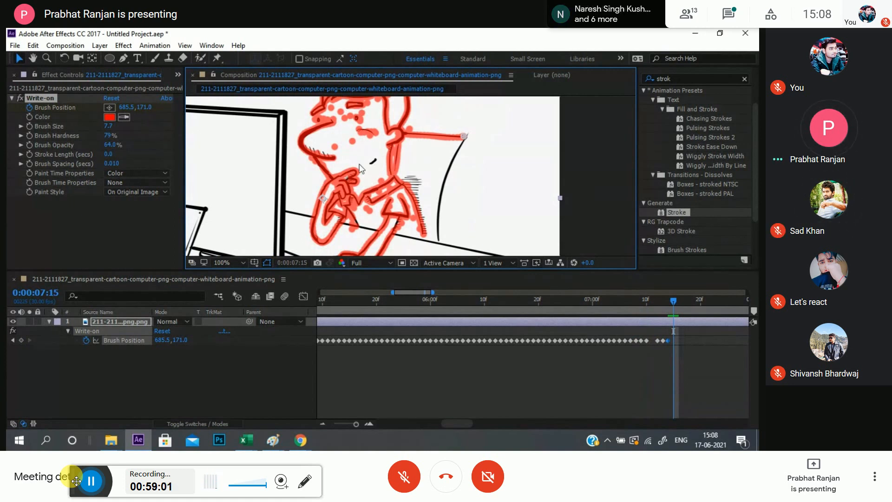
# - Keyframe the Brush Position from 0:00:07:16 to 0:00:07:24 down the chair back's outer edge to its lower end
pyautogui.press('pagedown')
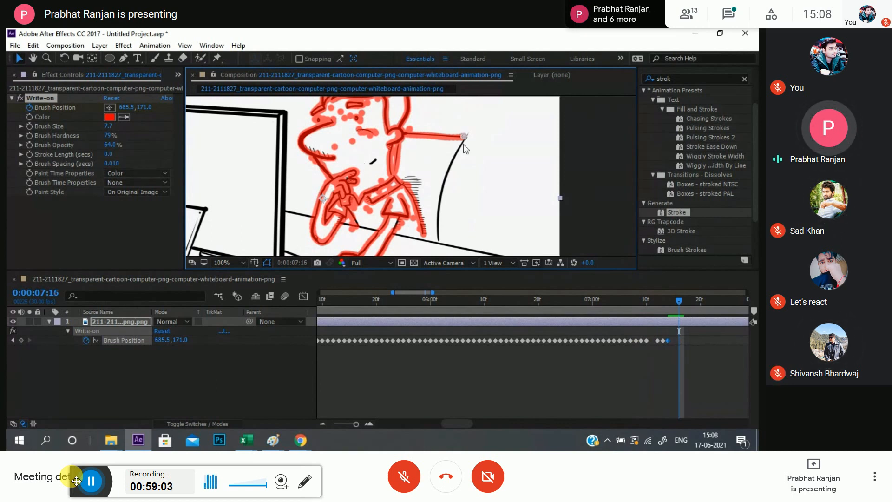
pyautogui.moveTo(464, 137)
pyautogui.mouseDown()
pyautogui.moveTo(442, 175)
pyautogui.moveTo(437, 241)
pyautogui.mouseUp()
pyautogui.press('pagedown')
pyautogui.press('pagedown')
pyautogui.press('pagedown')
pyautogui.press('pagedown')
pyautogui.press('pagedown')
pyautogui.press('pagedown')
pyautogui.press('pagedown')
pyautogui.press('pagedown')
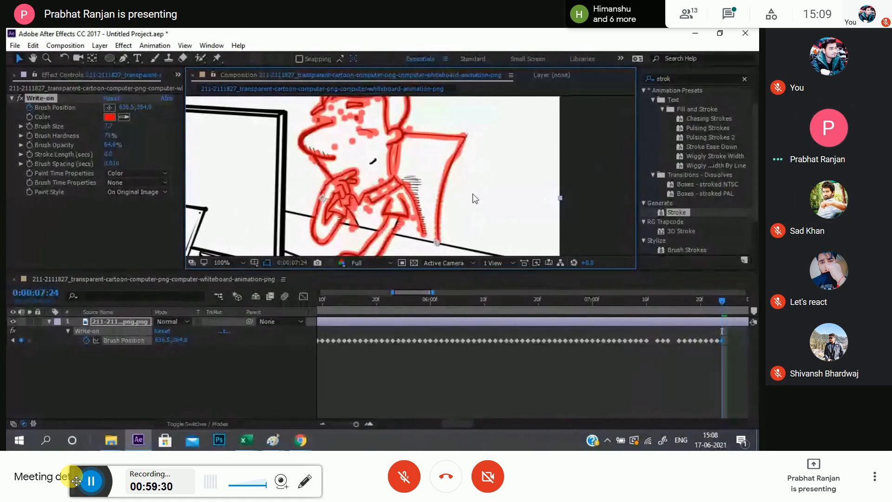
# - Set the Write-on effect's Paint Style to Reveal Original Image
pyautogui.scroll(-1, 472, 194)
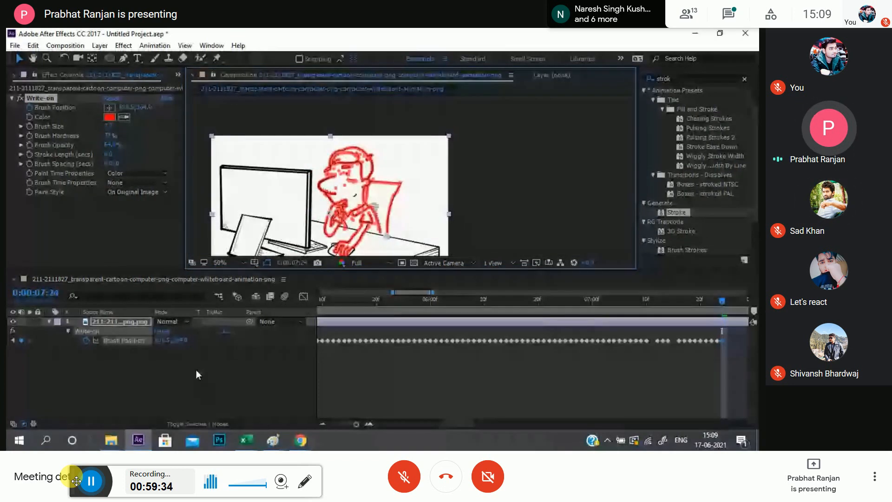
pyautogui.click(125, 194)
pyautogui.click(140, 228)
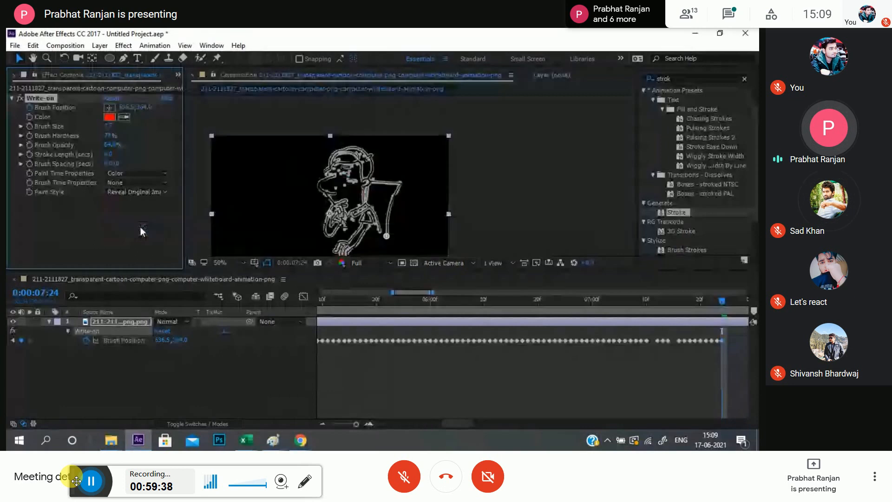
# - Create a white (FFFFFF) solid layer and place it below the cartoon drawing layer
pyautogui.rightClick(143, 279)
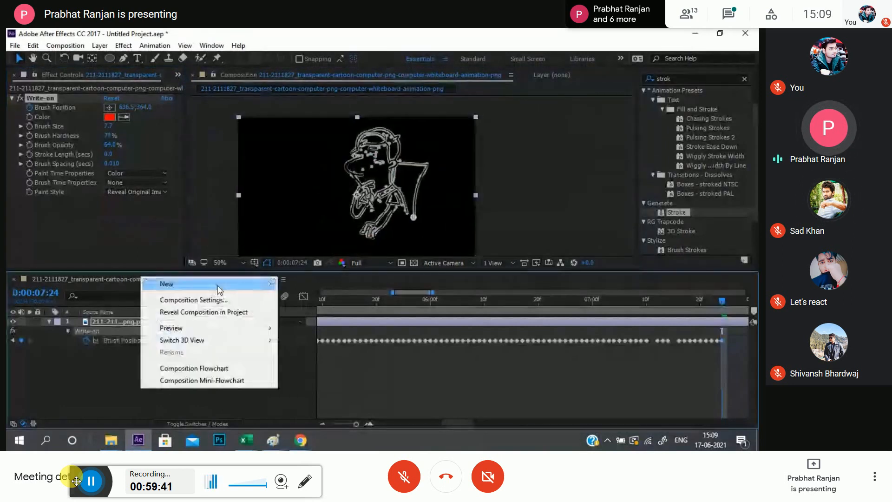
pyautogui.moveTo(220, 289)
pyautogui.click(342, 307)
pyautogui.click(548, 289)
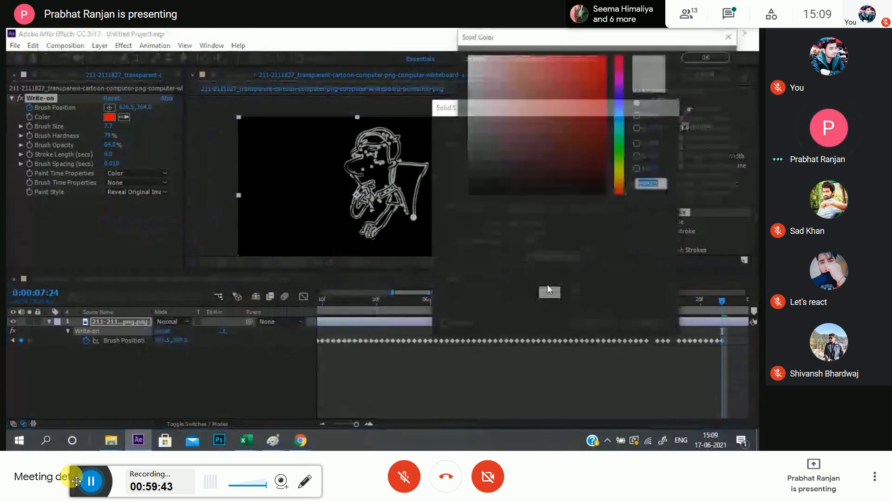
pyautogui.moveTo(484, 82); pyautogui.dragTo(466, 195)
pyautogui.click(706, 57)
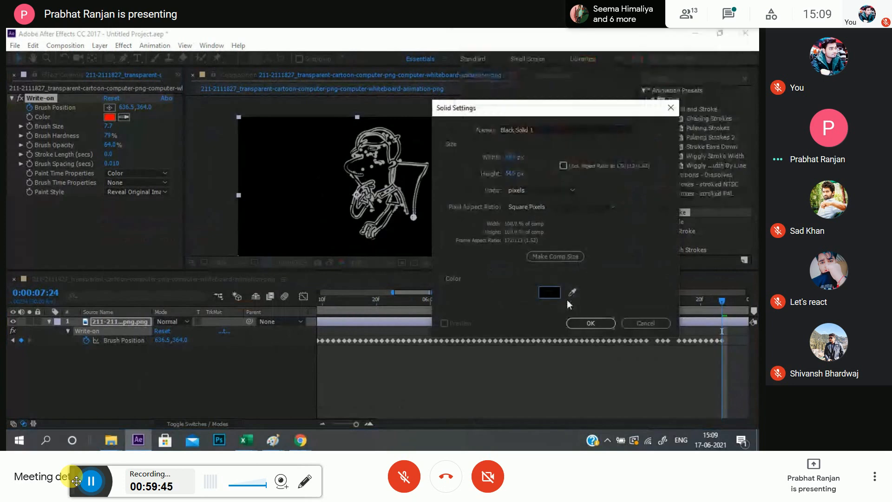
pyautogui.click(548, 291)
pyautogui.write('FFFFFF')
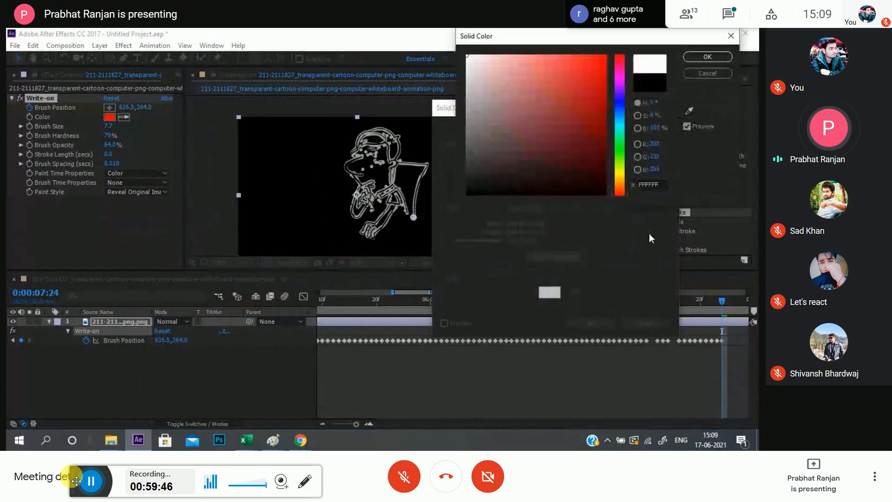
pyautogui.click(700, 55)
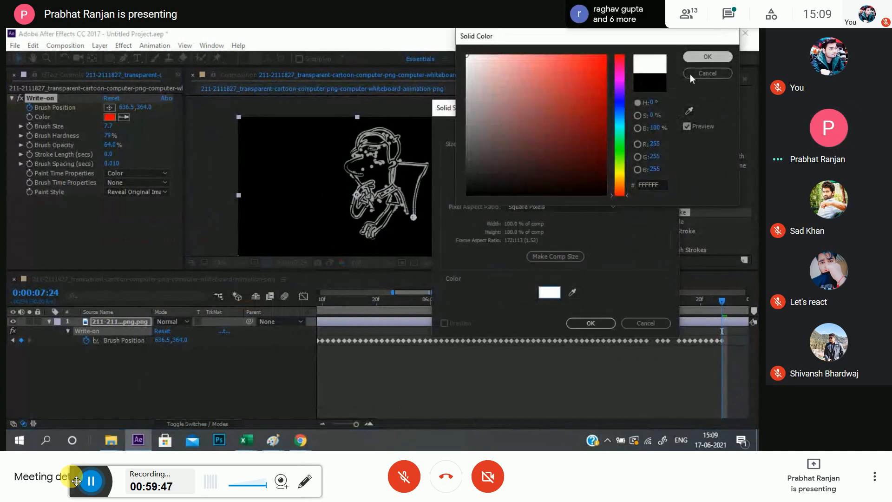
pyautogui.click(583, 325)
pyautogui.hotkey('ctrl', '[')
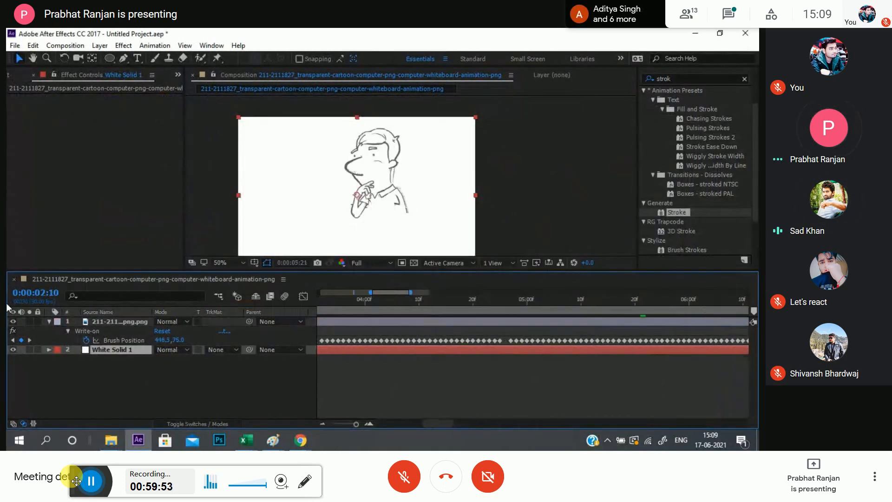
# - Play the drawing animation from the first frame and collapse the Write-on effect's settings
pyautogui.press('Home')
pyautogui.press('space')
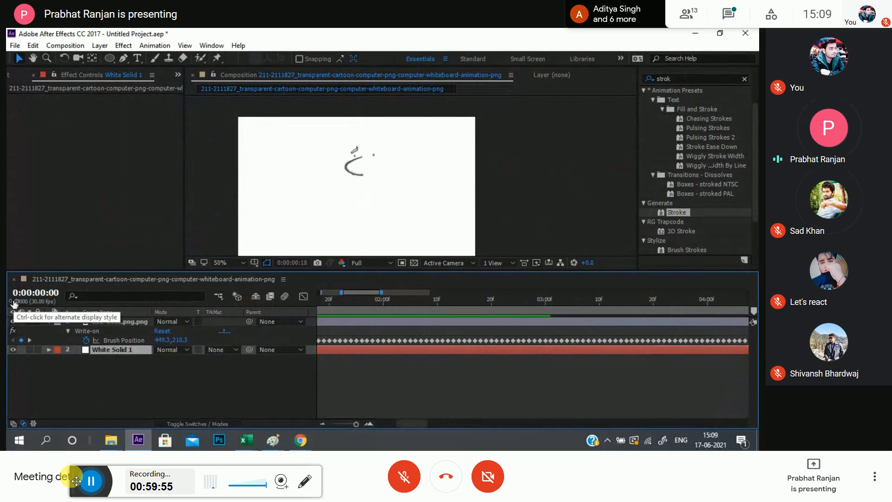
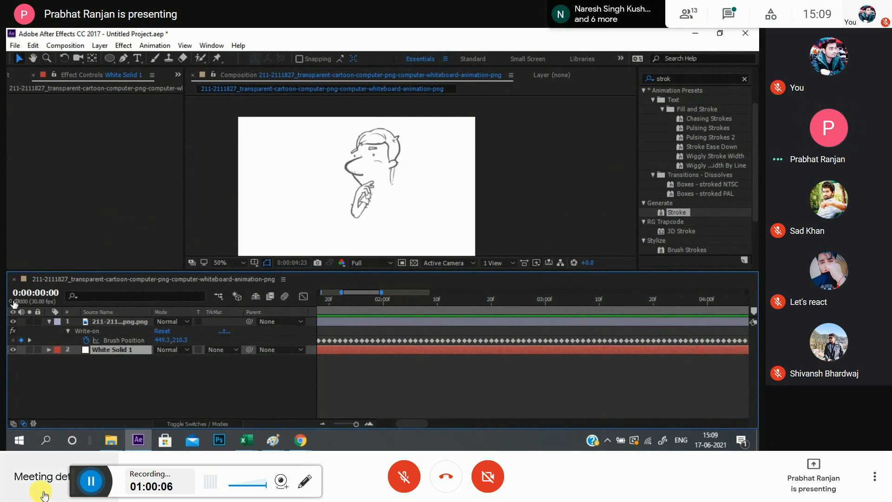
pyautogui.moveTo(90, 484); pyautogui.dragTo(66, 478)
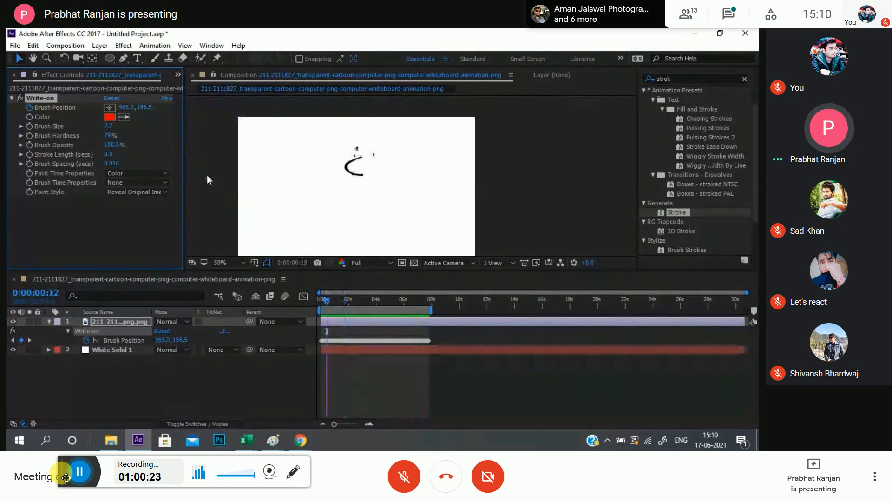
pyautogui.click(12, 99)
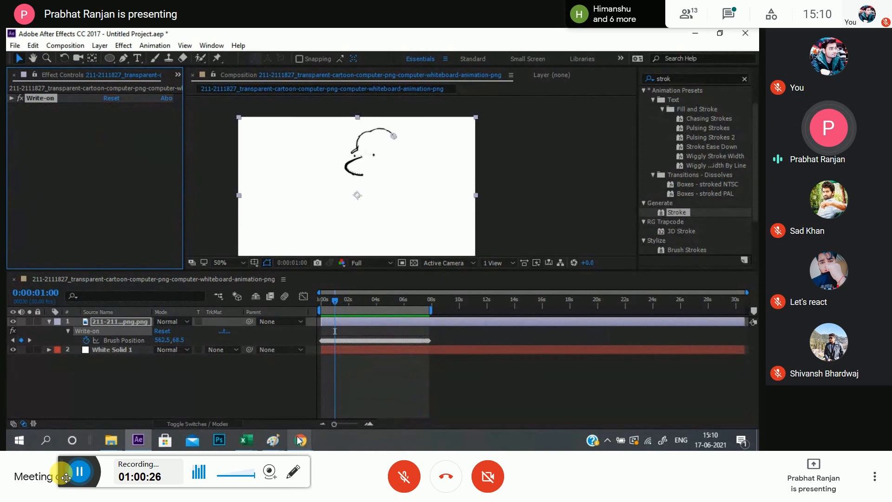
# - Switch to Chrome to look over the whiteboard animation png image results, and return to After Effects
pyautogui.moveTo(301, 440)
pyautogui.click(268, 378)
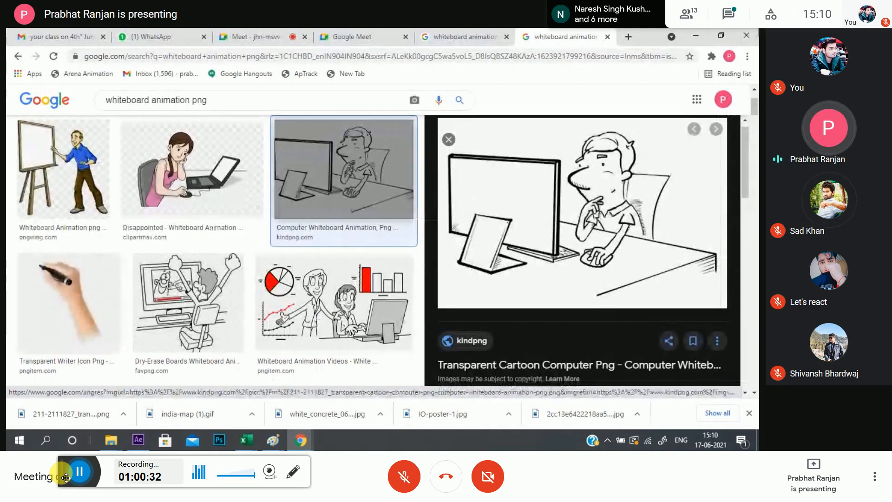
pyautogui.click(693, 36)
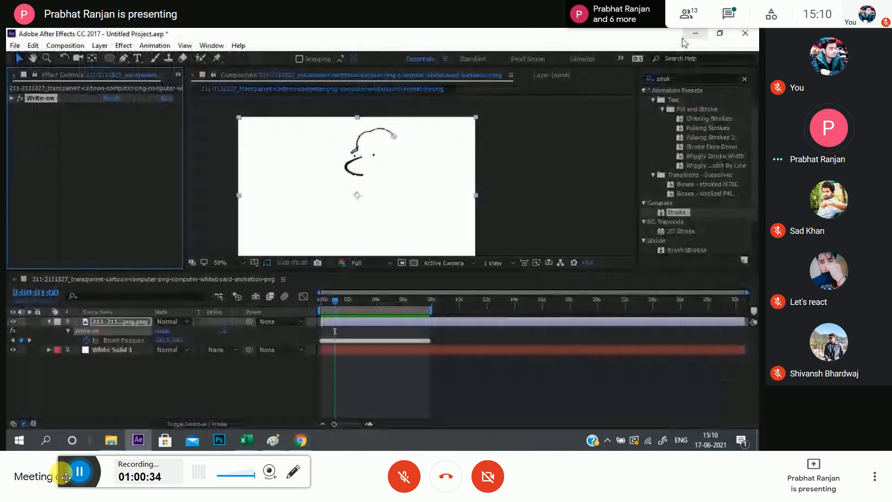
# - Open the Recycle Bin from the desktop, maximize it and show its items as large icons
pyautogui.click(686, 33)
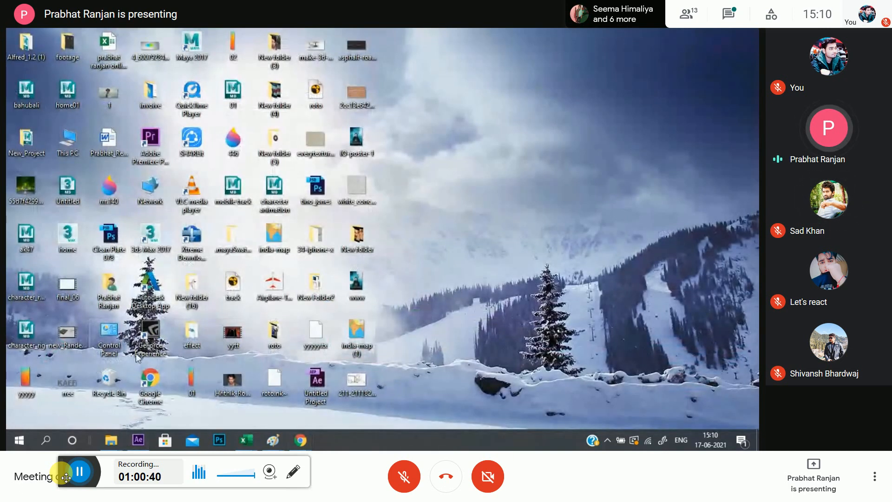
pyautogui.doubleClick(110, 379)
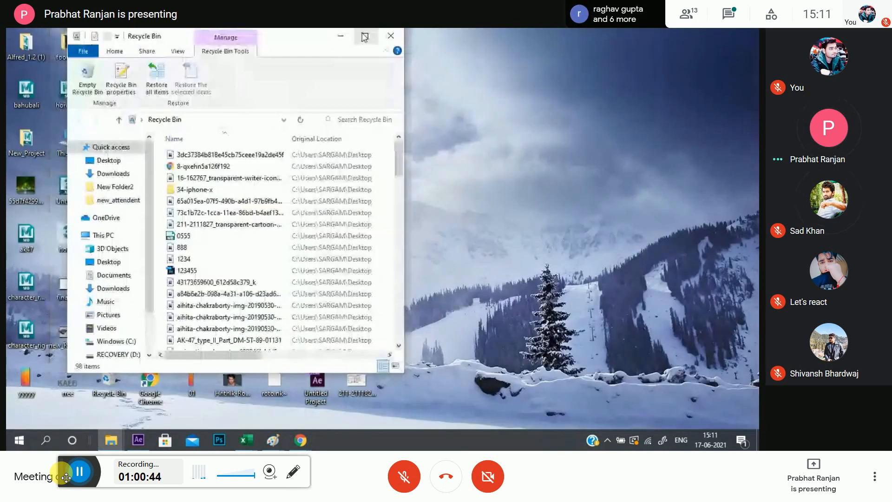
pyautogui.click(365, 36)
pyautogui.click(116, 46)
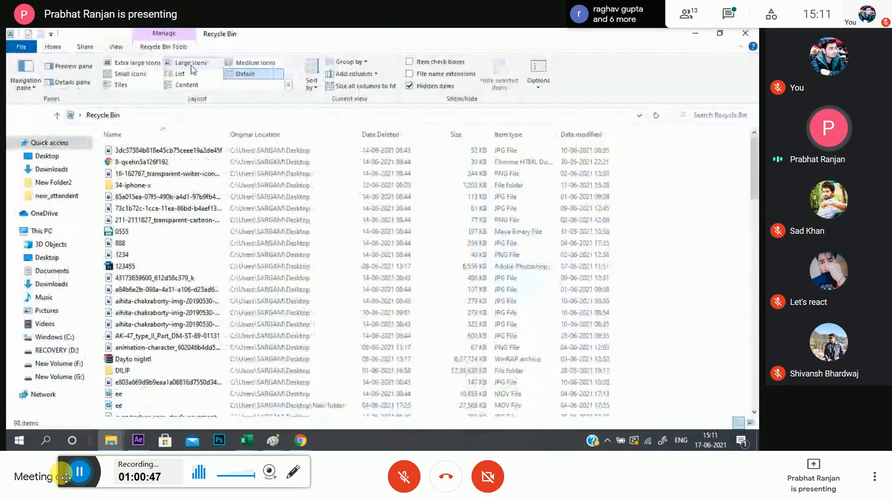
pyautogui.click(191, 62)
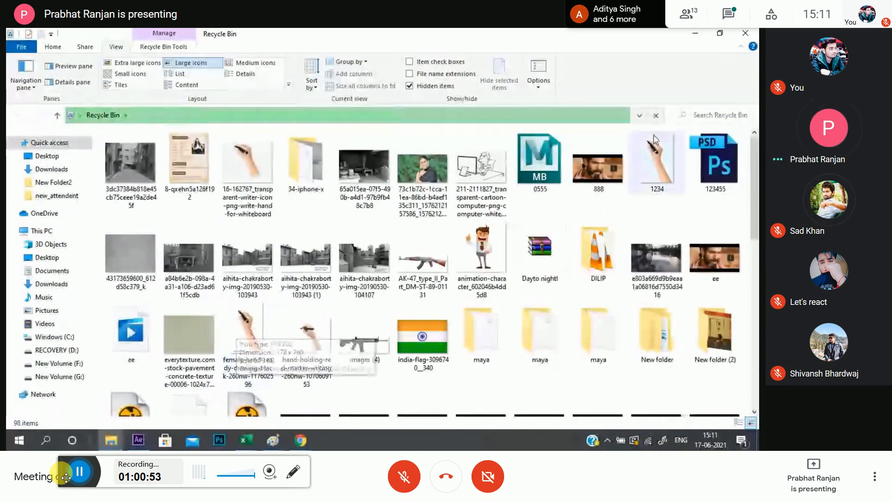
# - Restore the pen-holding hand image 1234 from the Recycle Bin and minimize the window
pyautogui.click(656, 162)
pyautogui.rightClick(653, 153)
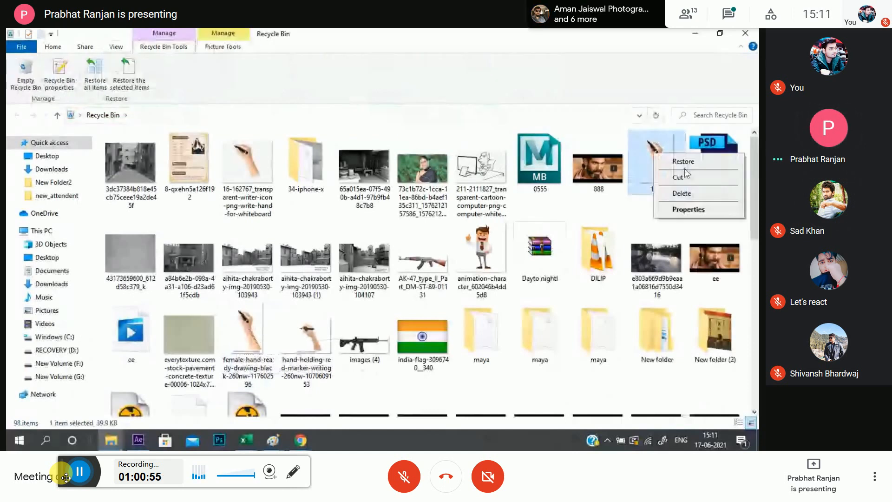
pyautogui.click(684, 166)
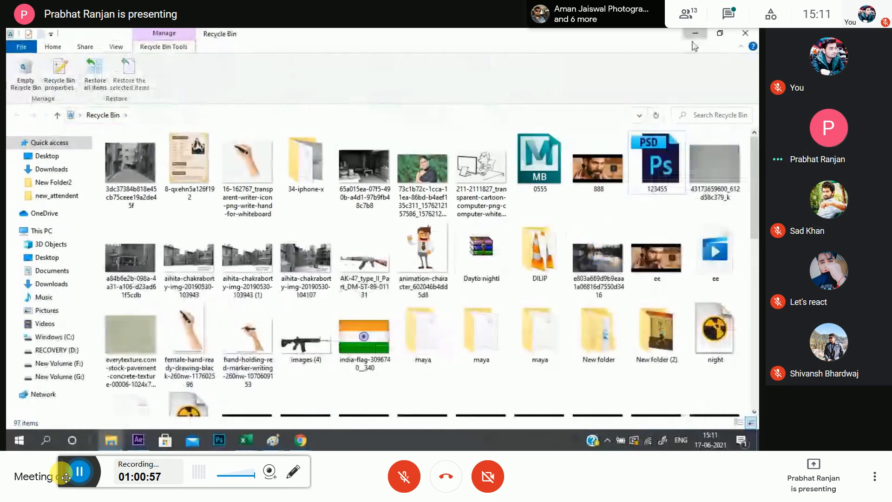
pyautogui.click(694, 35)
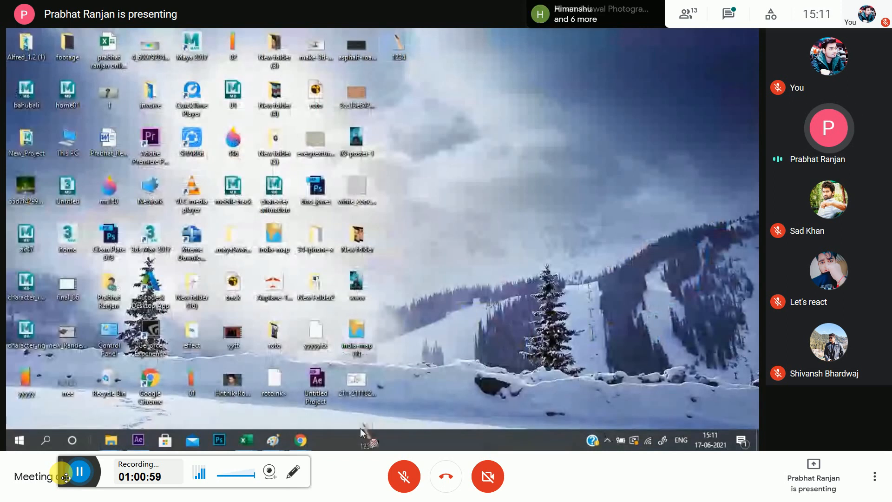
# - Try to bring the hand image 1234 from the desktop directly into the After Effects composition
pyautogui.click(138, 441)
pyautogui.moveTo(137, 445); pyautogui.dragTo(42, 182)
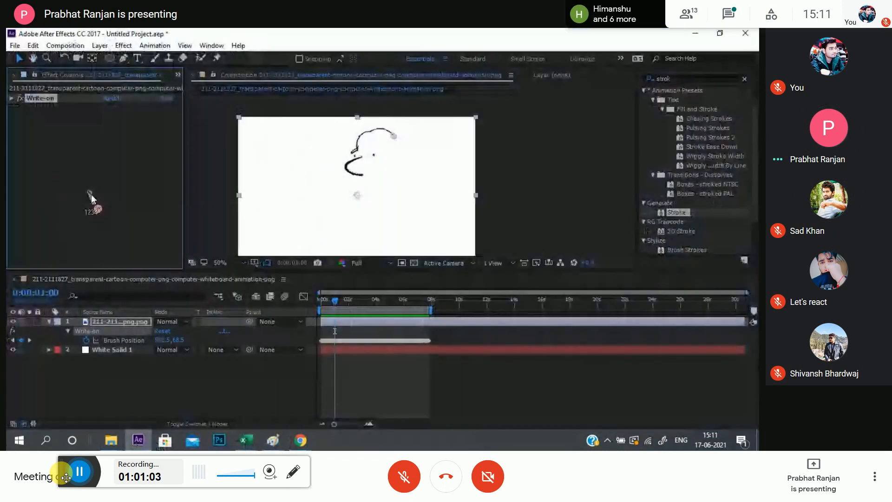
pyautogui.moveTo(91, 195); pyautogui.dragTo(99, 315)
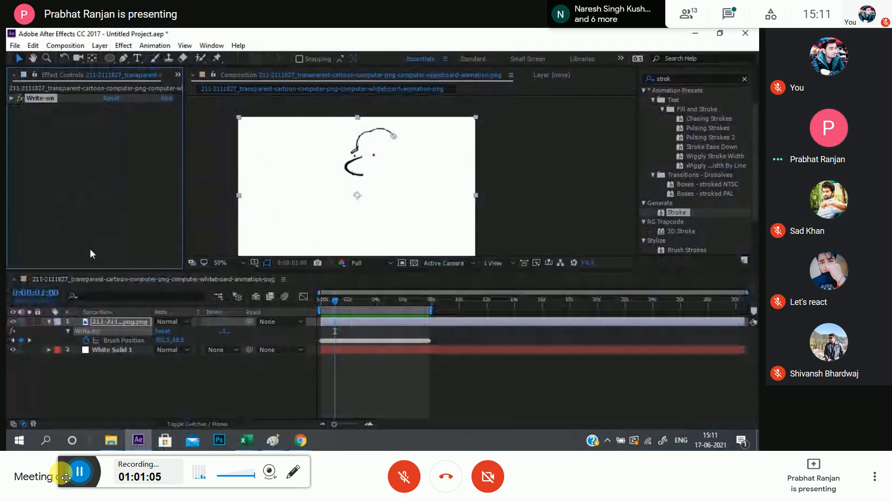
# - Show the project's contents, import the hand image 1234.png from the desktop and add it to the composition between the drawing and the white solid
pyautogui.click(177, 74)
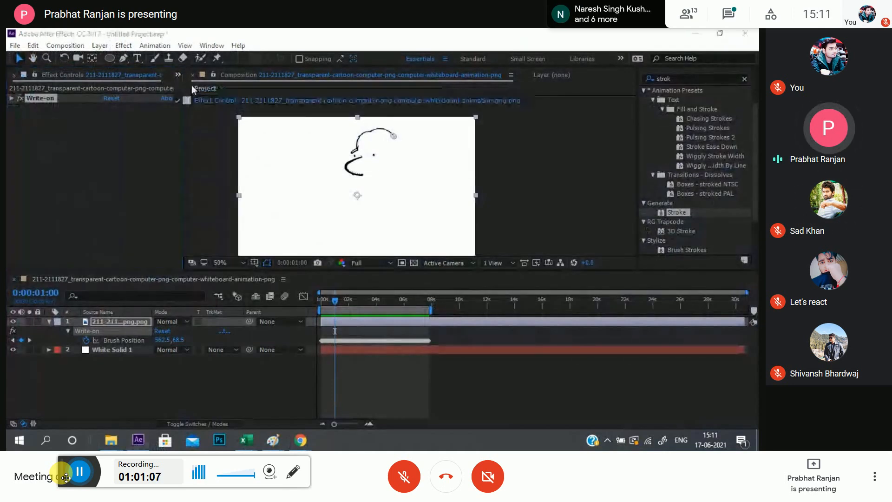
pyautogui.click(205, 88)
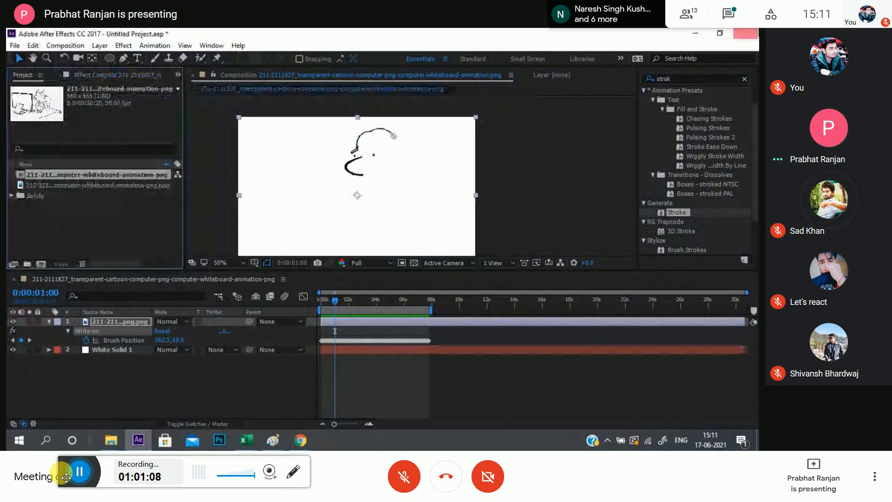
pyautogui.click(695, 34)
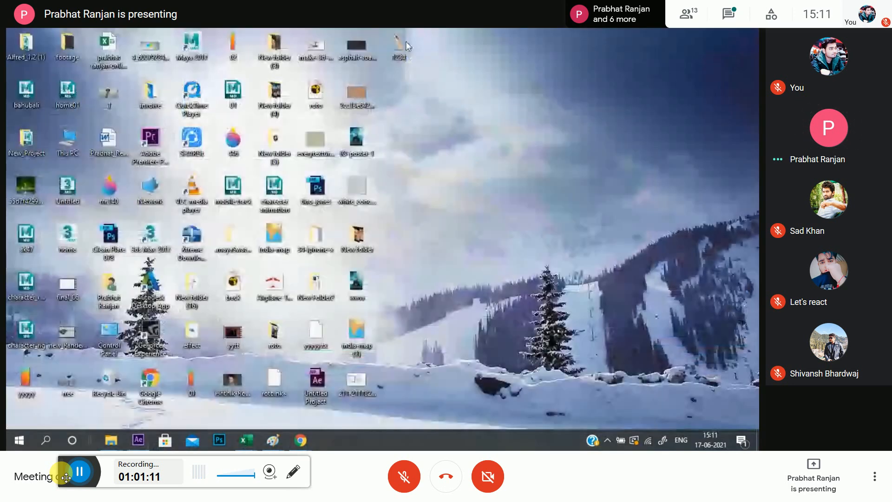
pyautogui.rightClick(139, 440)
pyautogui.click(144, 444)
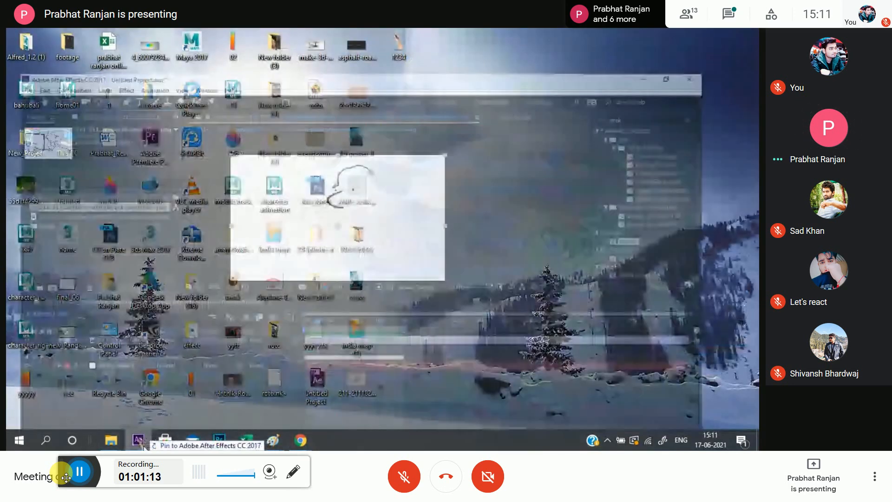
pyautogui.click(40, 177)
pyautogui.moveTo(40, 181); pyautogui.dragTo(116, 325)
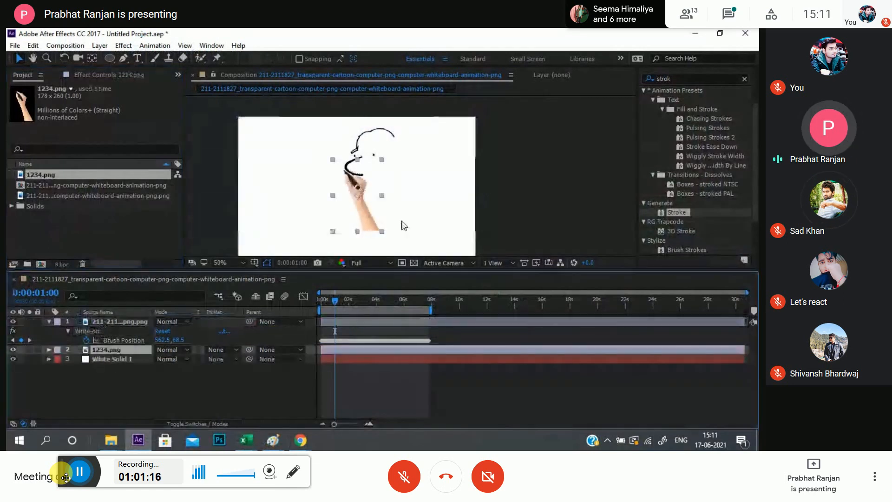
pyautogui.scroll(1, 398, 217)
pyautogui.moveTo(225, 216); pyautogui.dragTo(320, 155)
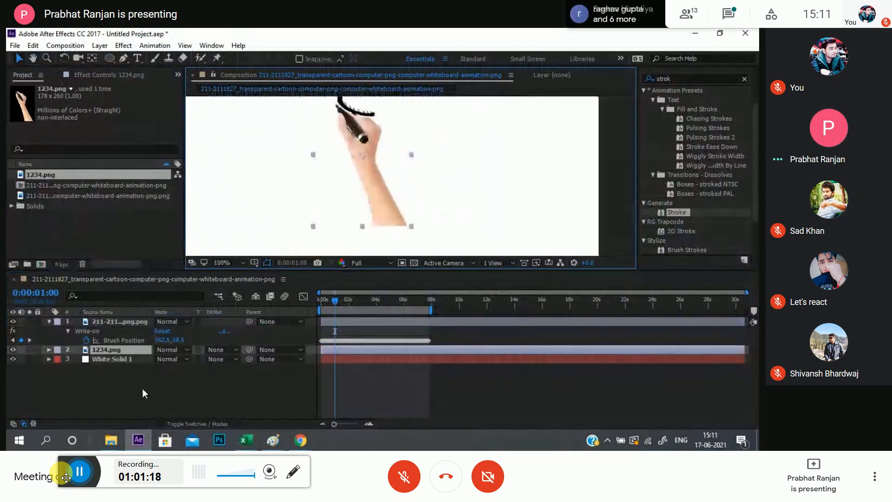
pyautogui.click(125, 315)
pyautogui.click(116, 330)
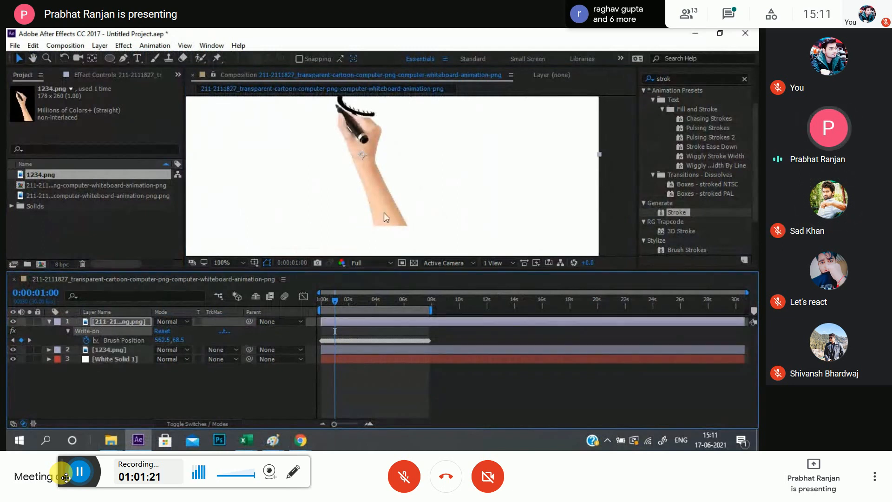
pyautogui.moveTo(383, 212); pyautogui.dragTo(349, 232)
pyautogui.press('s')
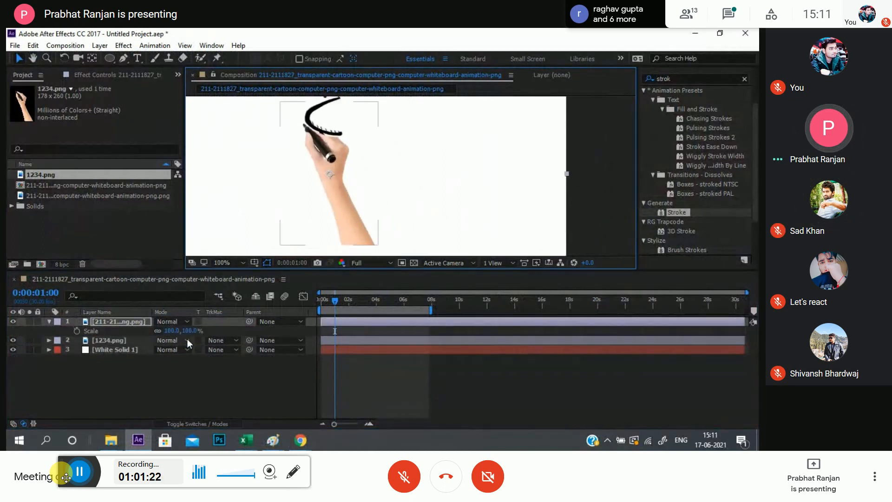
pyautogui.moveTo(188, 333); pyautogui.dragTo(231, 328)
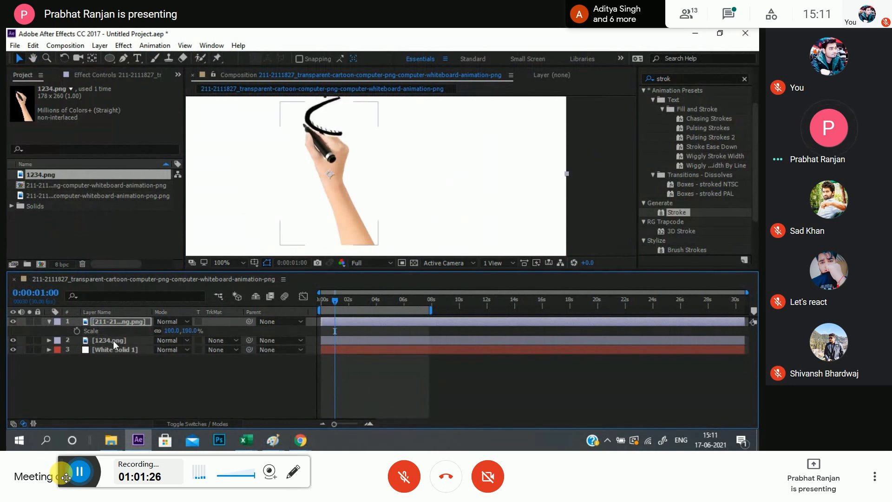
pyautogui.doubleClick(113, 340)
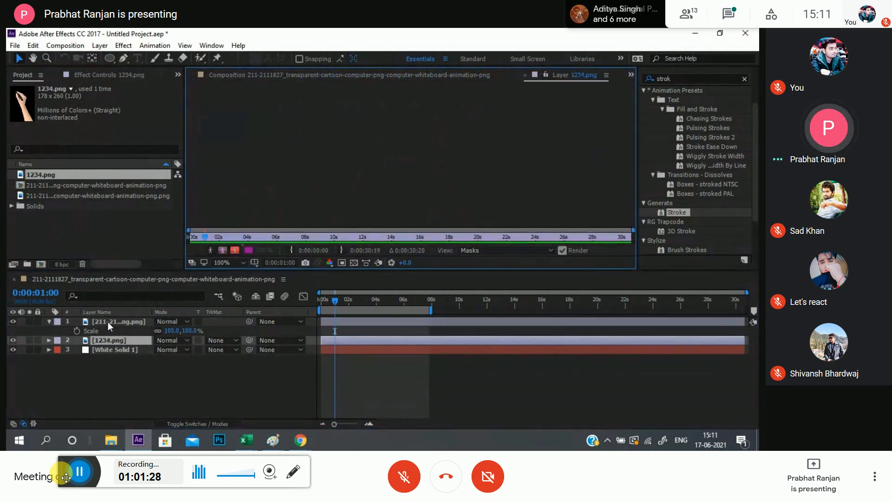
pyautogui.click(328, 292)
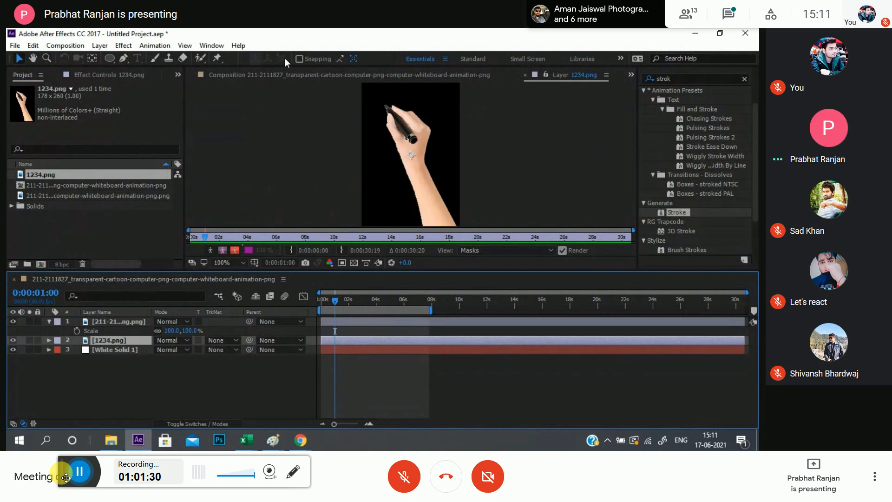
pyautogui.click(260, 76)
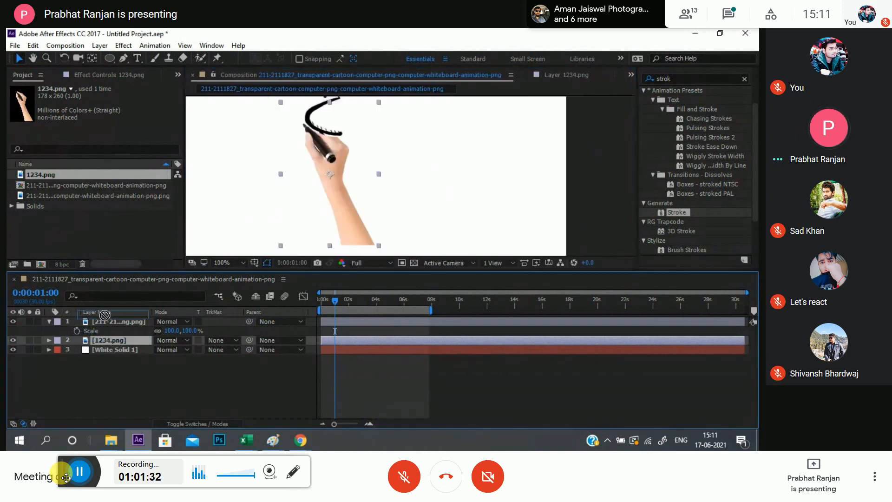
# - Place the 1234.png hand layer above the cartoon drawing layer and scale it to 189%
pyautogui.moveTo(104, 315); pyautogui.dragTo(105, 318)
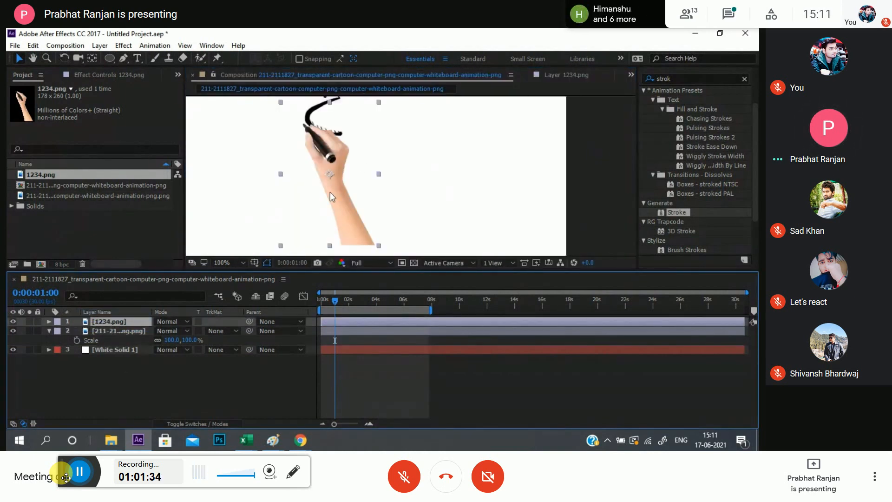
pyautogui.moveTo(329, 192); pyautogui.dragTo(316, 217)
pyautogui.click(117, 323)
pyautogui.press('s')
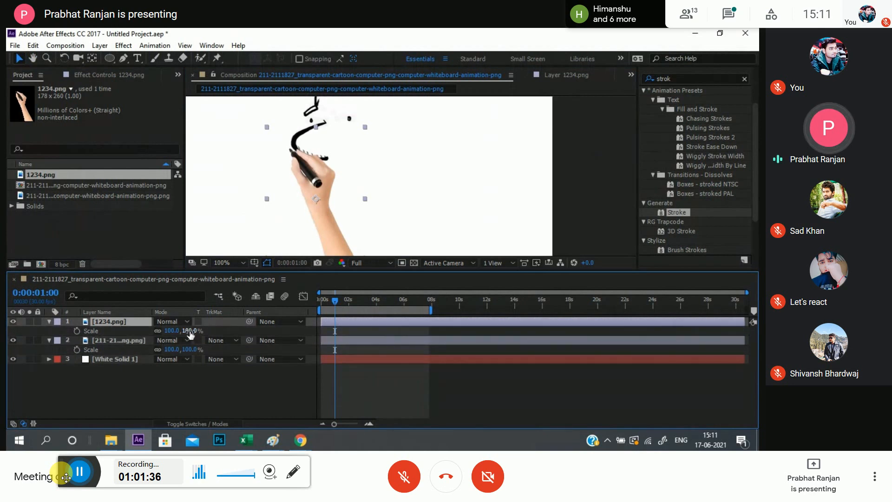
pyautogui.moveTo(189, 333)
pyautogui.mouseDown()
pyautogui.moveTo(286, 212)
pyautogui.moveTo(309, 267)
pyautogui.mouseUp()
# - Move the enlarged hand so its pen tip touches the end of the drawn mouth line
pyautogui.moveTo(316, 209)
pyautogui.mouseDown()
pyautogui.moveTo(390, 245)
pyautogui.moveTo(378, 241)
pyautogui.moveTo(372, 151)
pyautogui.mouseUp()
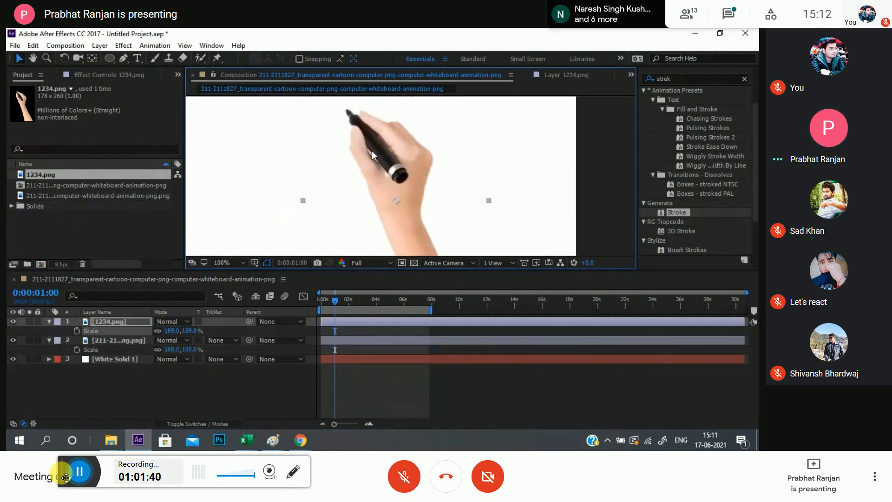
pyautogui.scroll(-2, 372, 150)
pyautogui.scroll(1, 354, 228)
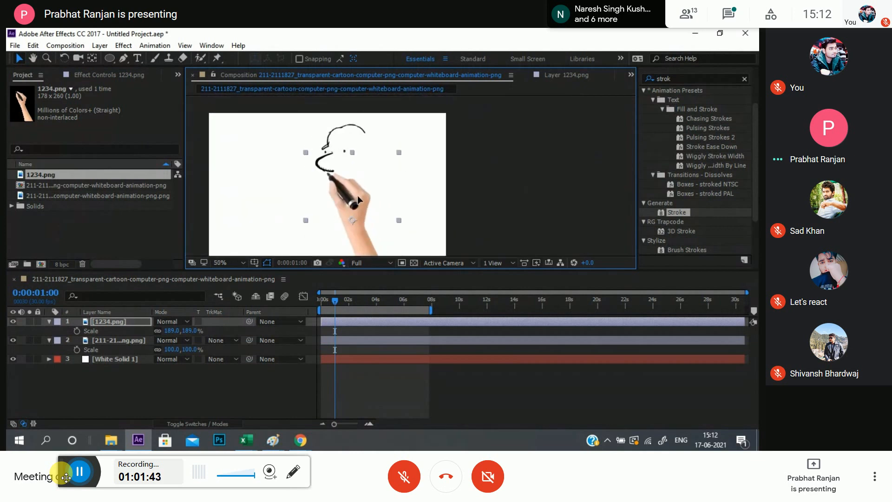
pyautogui.scroll(2, 350, 197)
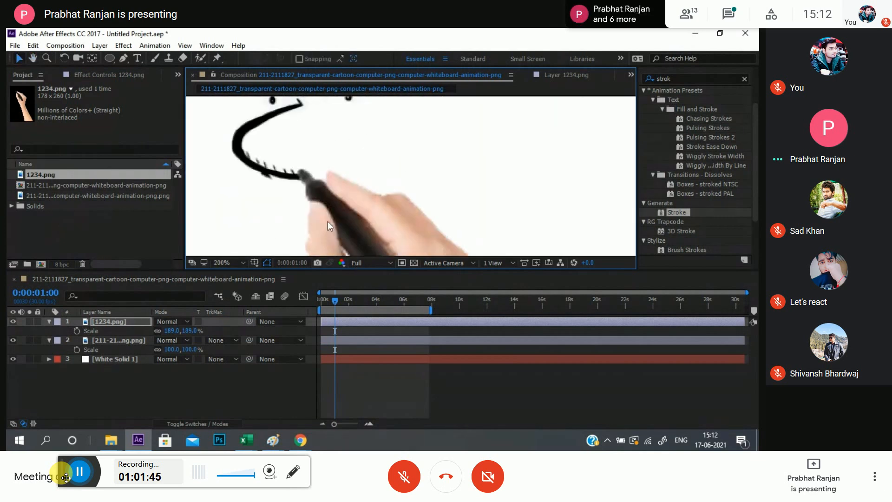
pyautogui.moveTo(340, 221)
pyautogui.mouseDown()
pyautogui.moveTo(344, 228)
pyautogui.moveTo(344, 193)
pyautogui.moveTo(356, 191)
pyautogui.mouseUp()
pyautogui.moveTo(344, 190)
pyautogui.mouseDown()
pyautogui.moveTo(350, 203)
pyautogui.moveTo(343, 190)
pyautogui.mouseUp()
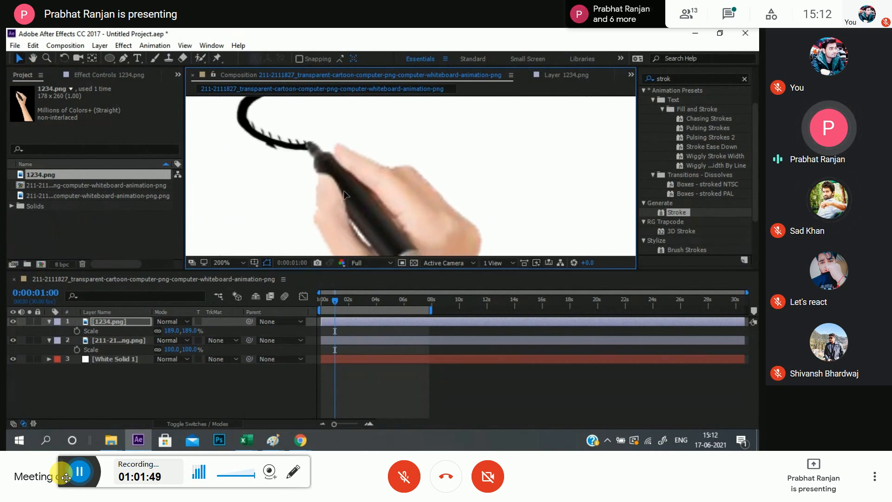
# - Move the hand layer's anchor point onto the pen tip and align the tip with the end of the drawn line
pyautogui.scroll(-3, 361, 194)
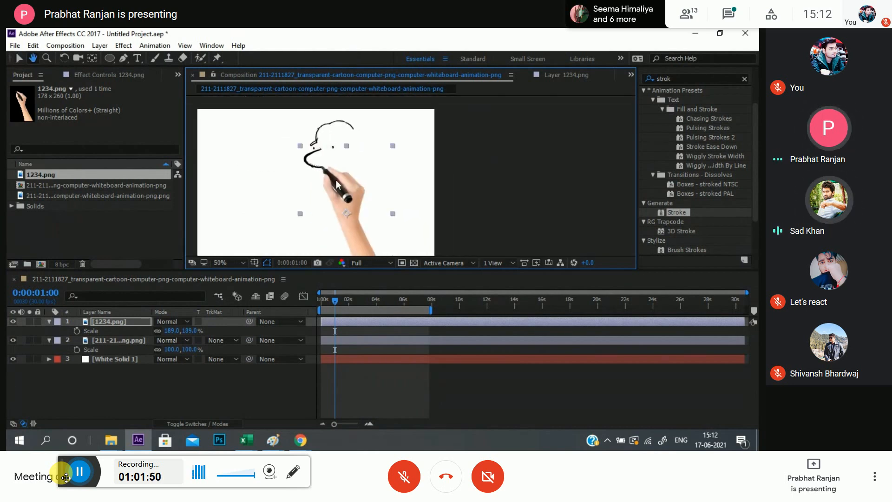
pyautogui.click(91, 59)
pyautogui.scroll(2, 345, 219)
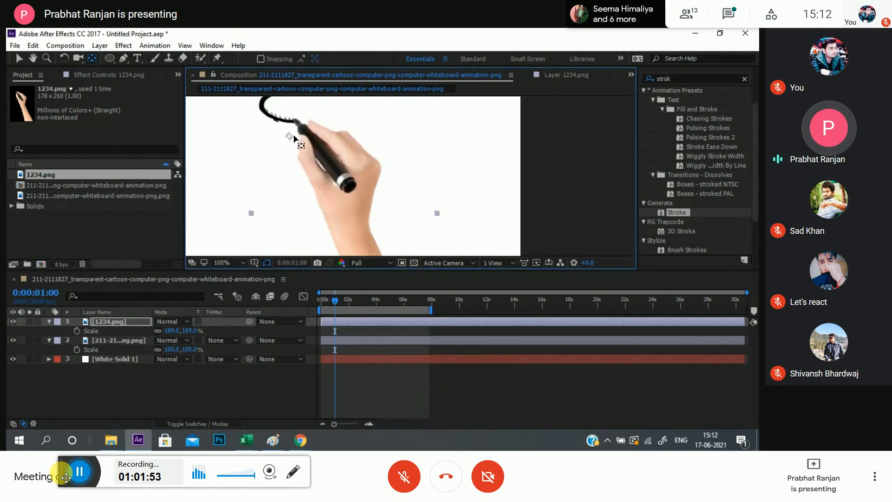
pyautogui.scroll(5, 299, 135)
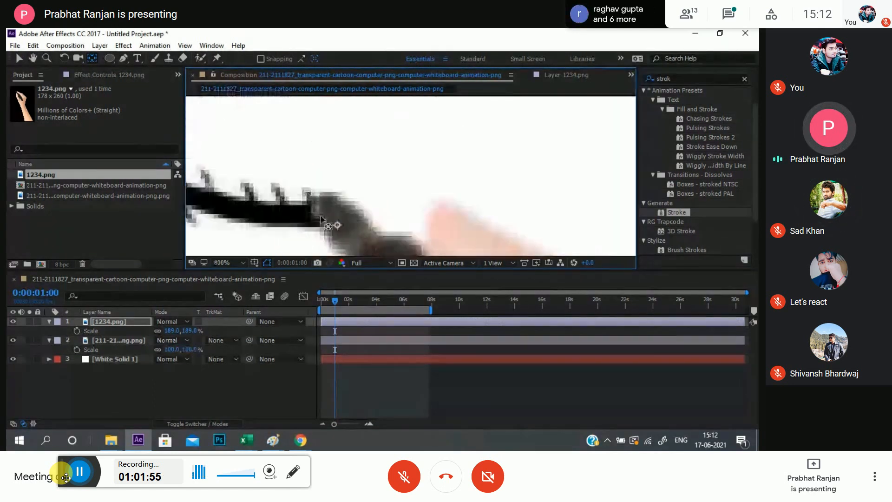
pyautogui.moveTo(339, 209); pyautogui.dragTo(323, 182)
pyautogui.moveTo(364, 249); pyautogui.dragTo(378, 227)
pyautogui.click(106, 324)
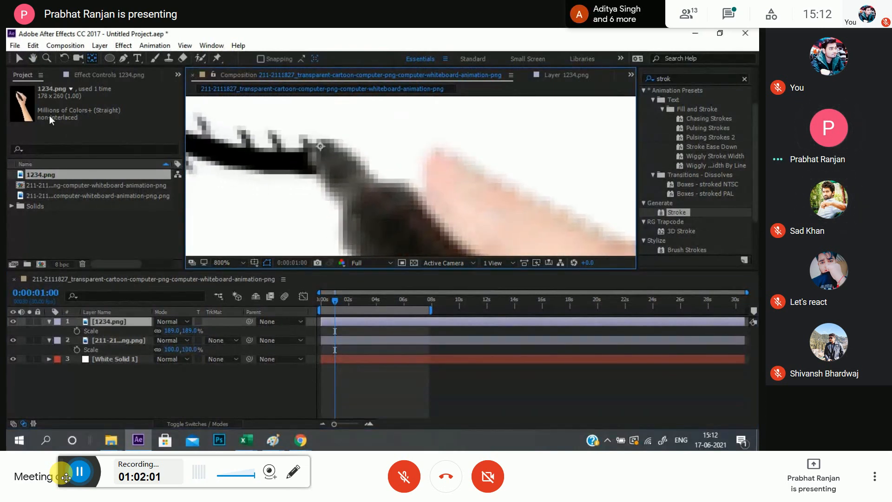
pyautogui.click(19, 59)
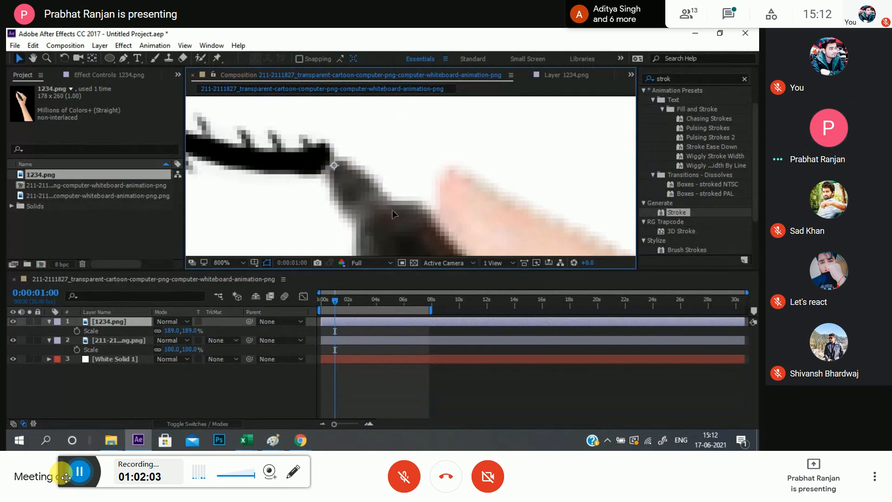
pyautogui.scroll(-1, 372, 225)
pyautogui.scroll(-1, 371, 228)
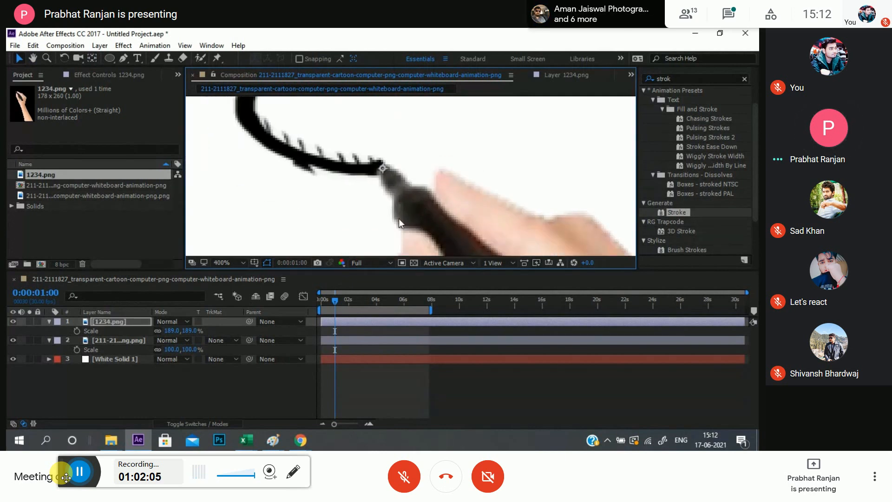
# - Return to the start of the timeline and fine-tune the hand's anchor point on the pen tip
pyautogui.moveTo(330, 303); pyautogui.dragTo(213, 311)
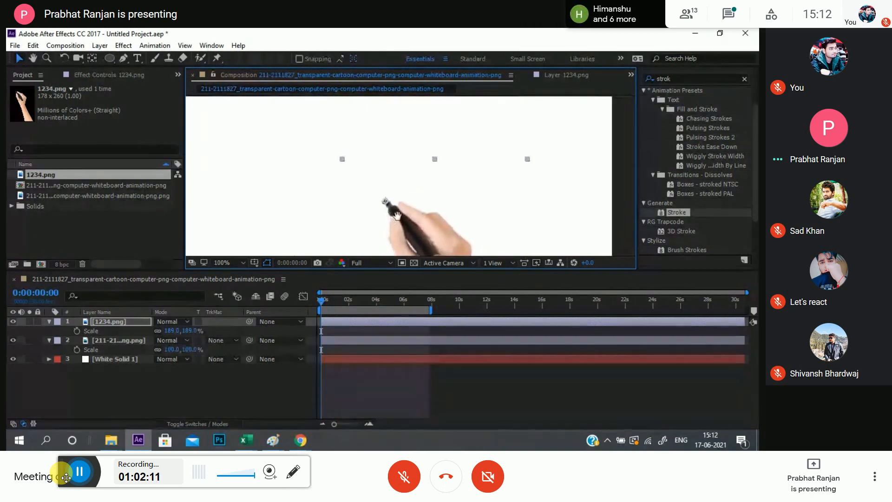
pyautogui.scroll(1, 397, 218)
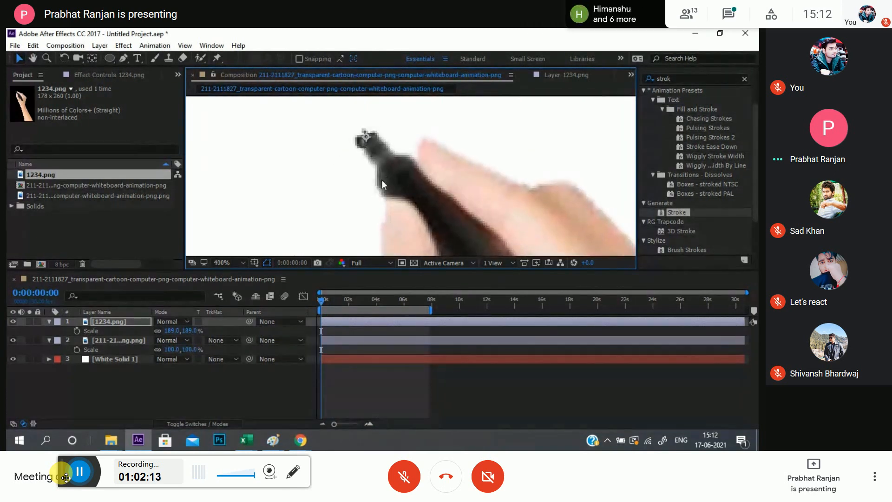
pyautogui.click(91, 58)
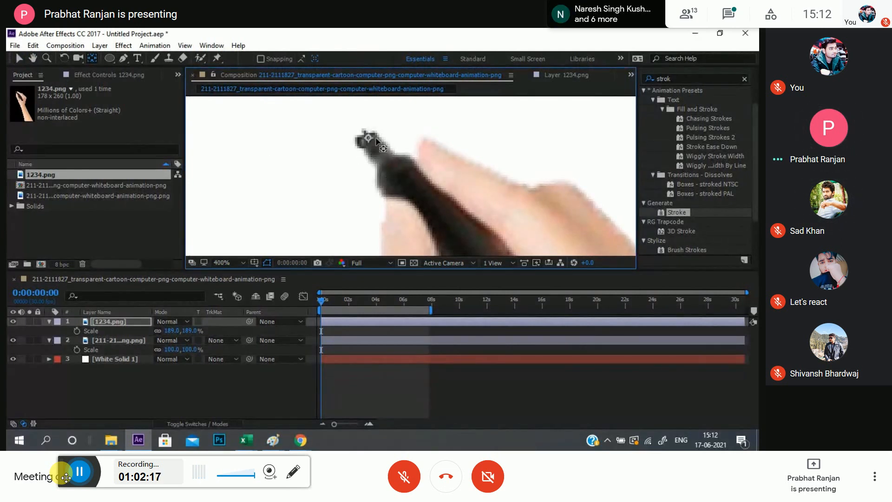
pyautogui.scroll(-3, 376, 140)
pyautogui.click(143, 391)
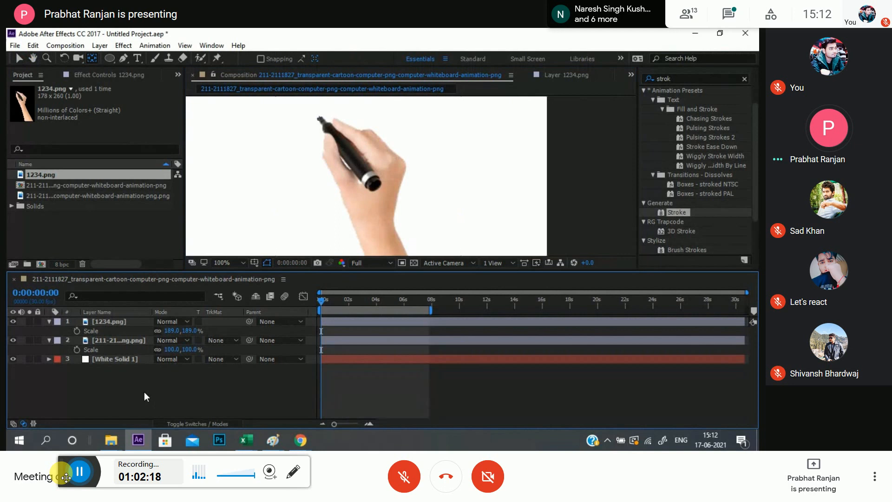
# - Copy the drawing layer's Write-on Brush Position keyframes and paste them into the 1234.png layer's keyframed Position
pyautogui.click(99, 344)
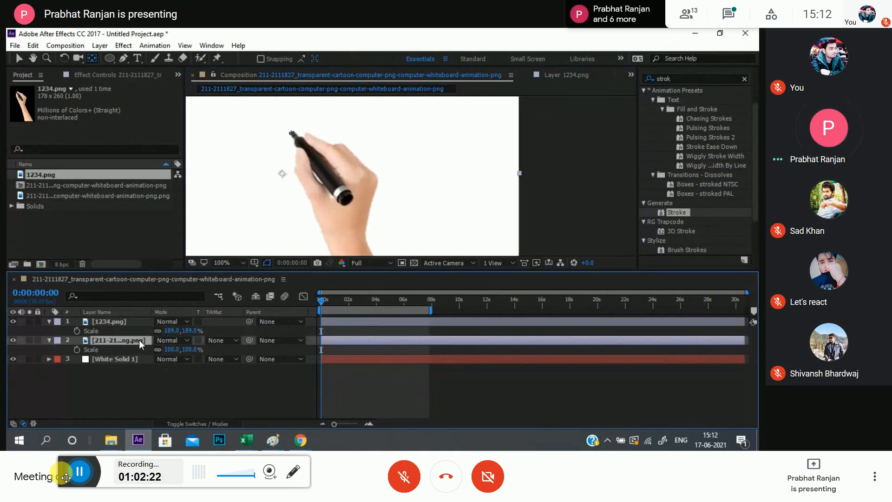
pyautogui.press('u')
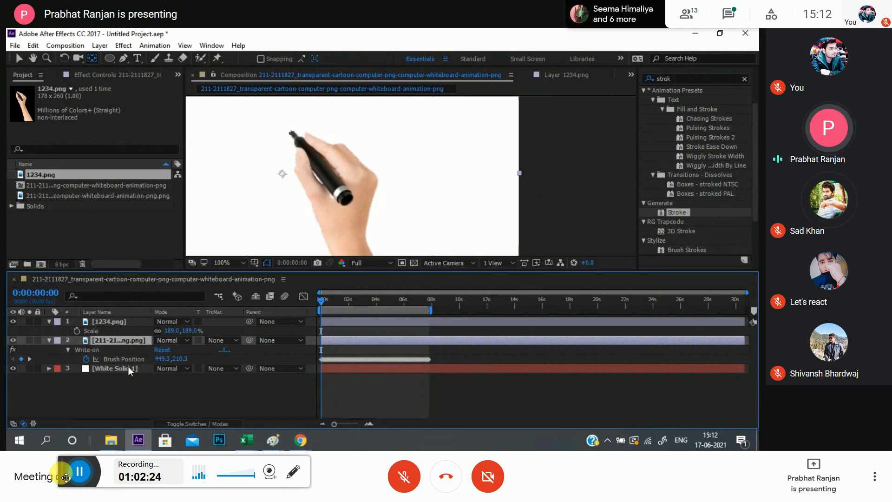
pyautogui.click(120, 360)
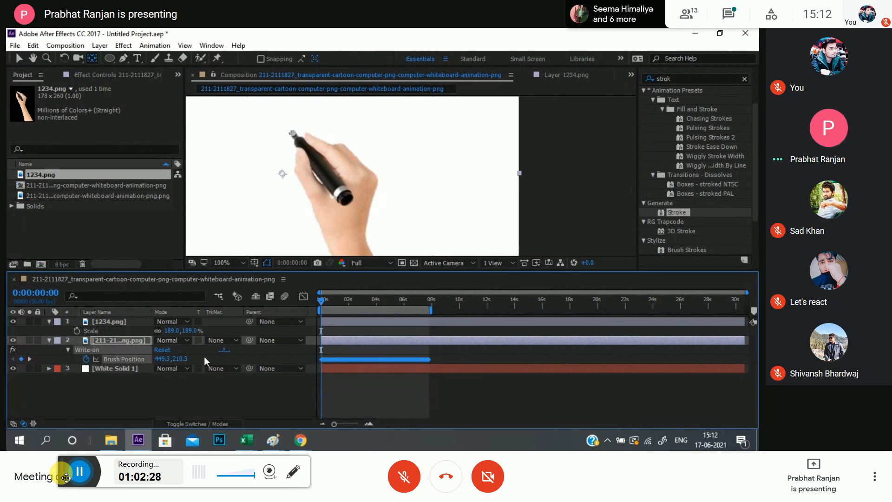
pyautogui.click(102, 322)
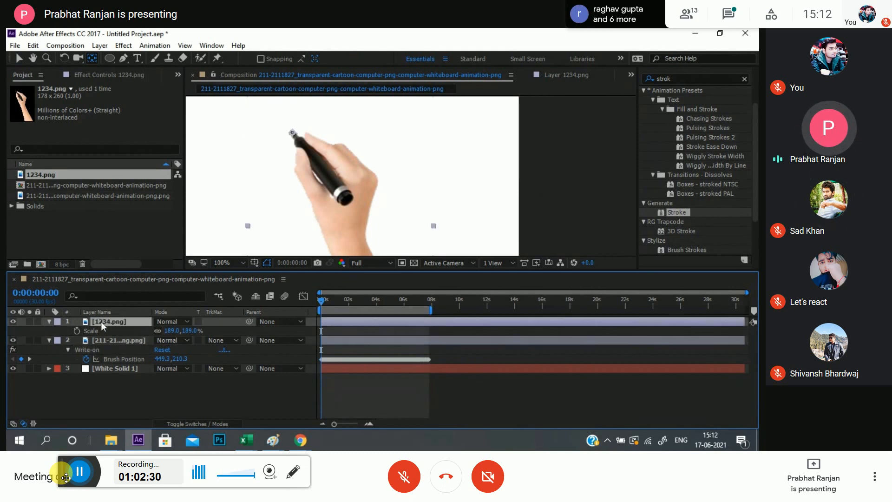
pyautogui.press('p')
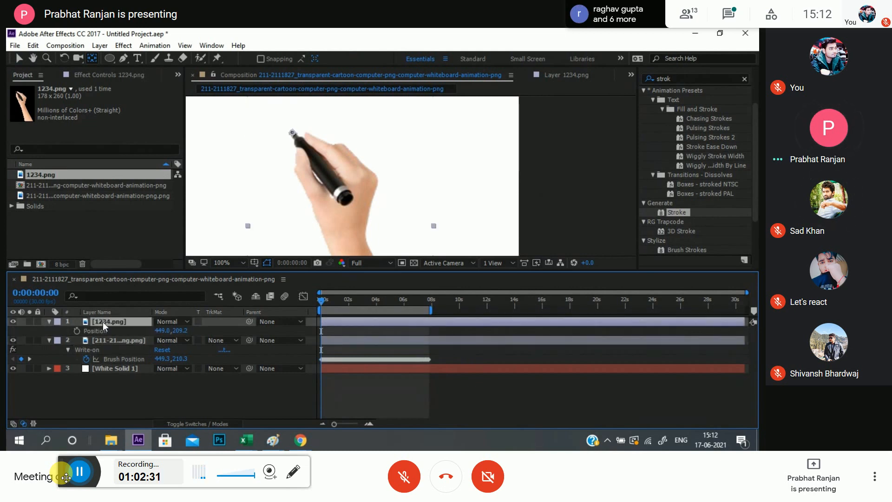
pyautogui.click(77, 331)
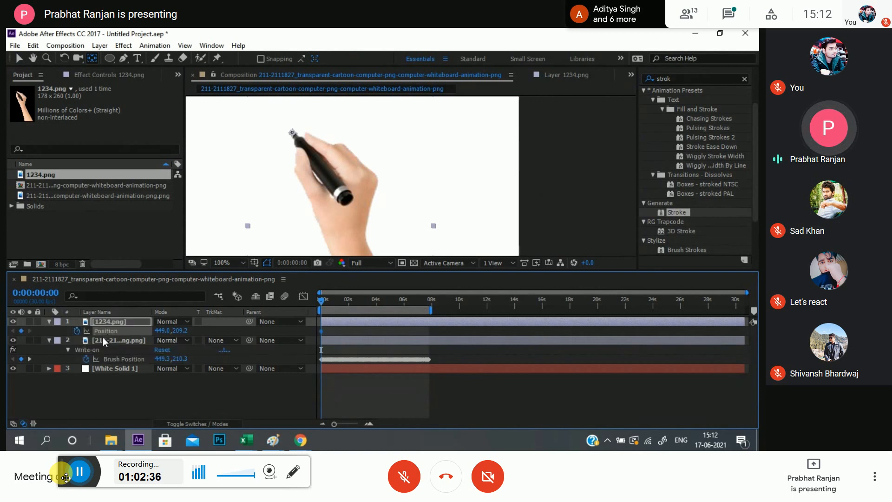
pyautogui.hotkey('ctrl', 'v')
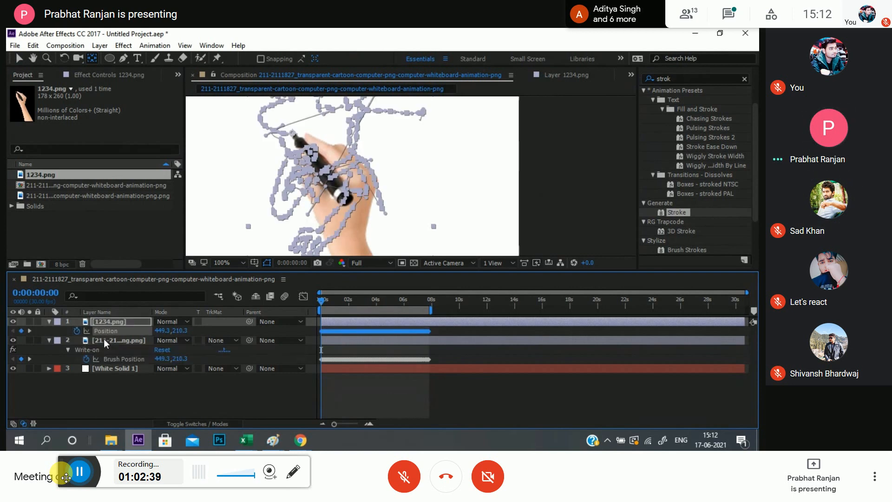
pyautogui.click(131, 412)
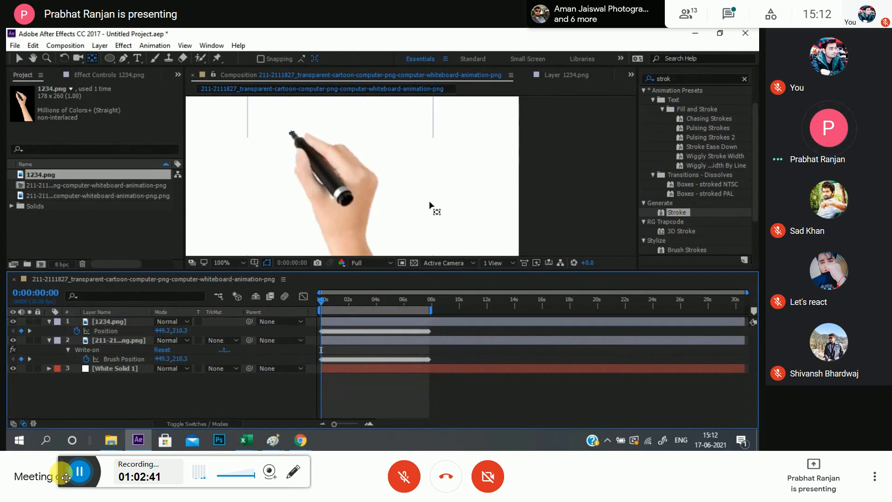
# - Maximize the composition view and play back the animation to check that the hand follows the drawn lines
pyautogui.moveTo(428, 200); pyautogui.dragTo(463, 217)
pyautogui.click(19, 58)
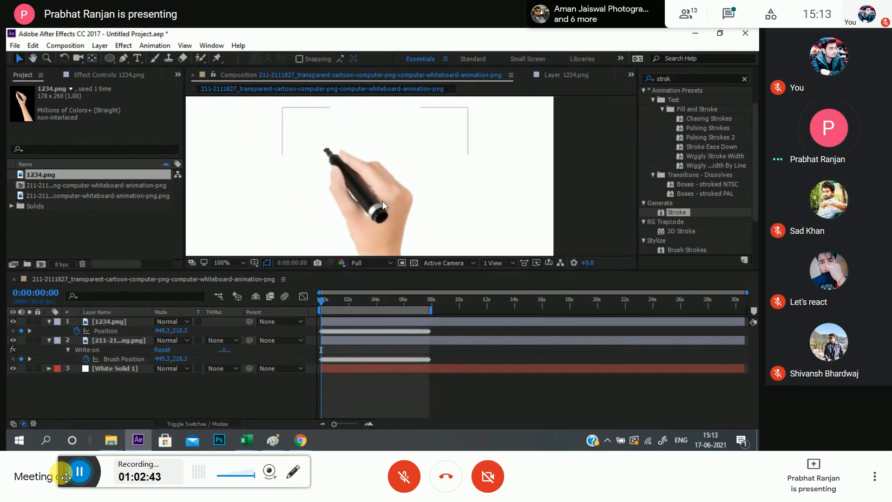
pyautogui.press('`')
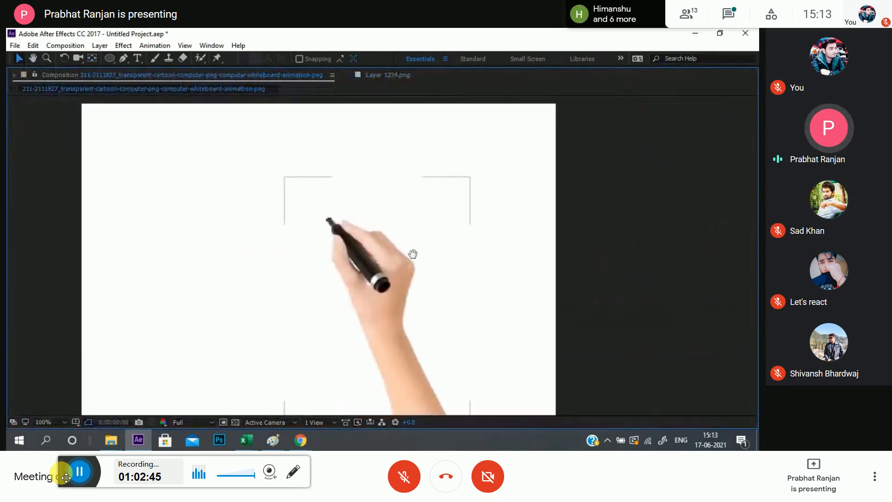
pyautogui.moveTo(413, 253); pyautogui.dragTo(435, 252)
pyautogui.press('space')
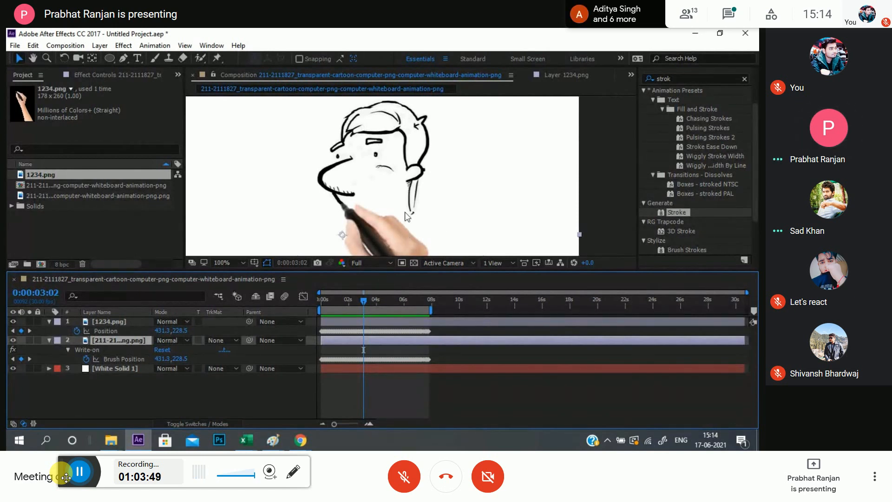
pyautogui.press('`')
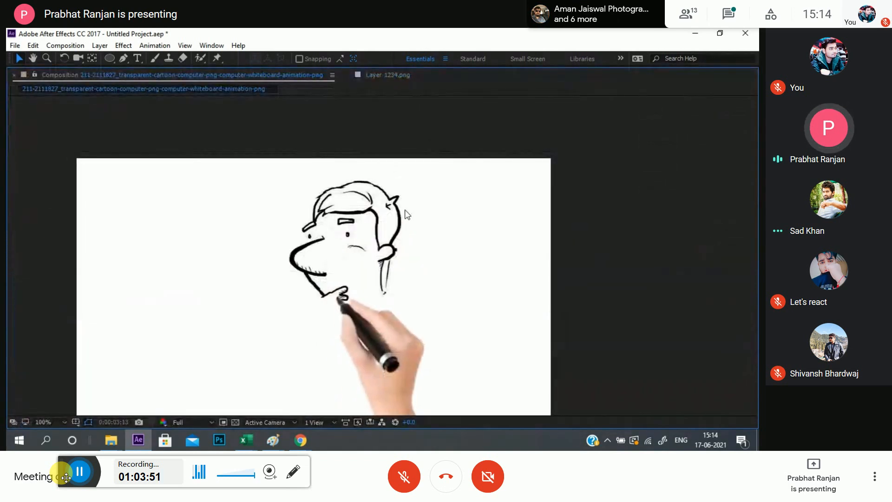